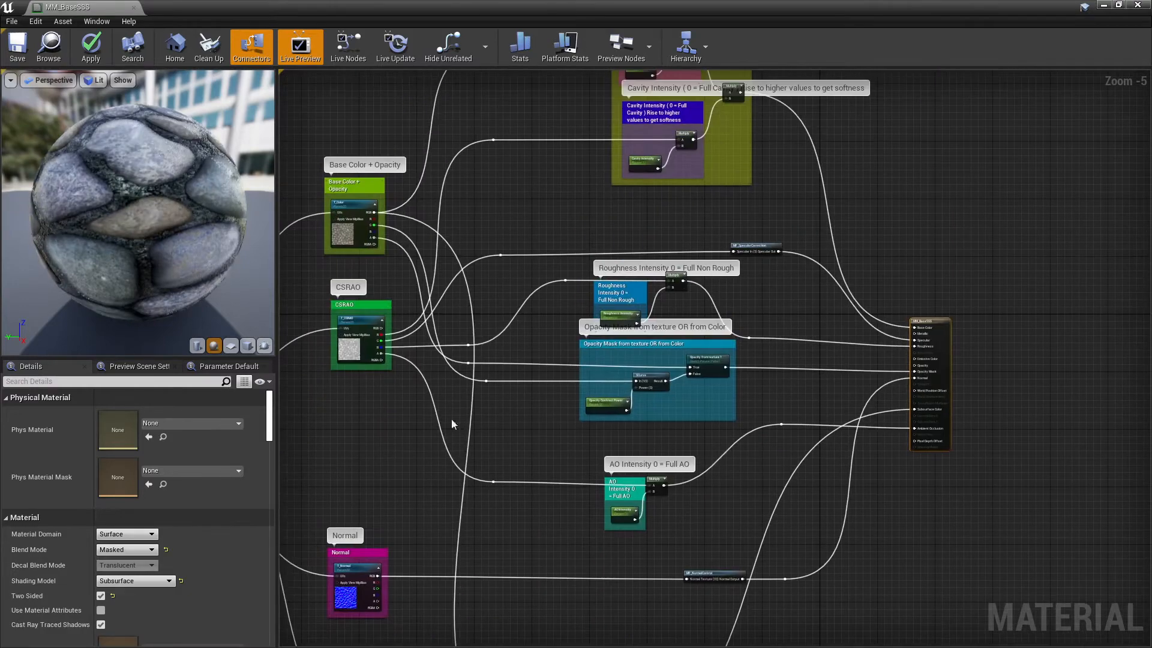
Step: Review the MM_BaseSSS graph and the node network inside its MF_UVTiling material function, then close the function
{"action": "scroll", "coordinate": [540, 179], "scroll_direction": "up", "scroll_amount": 5}
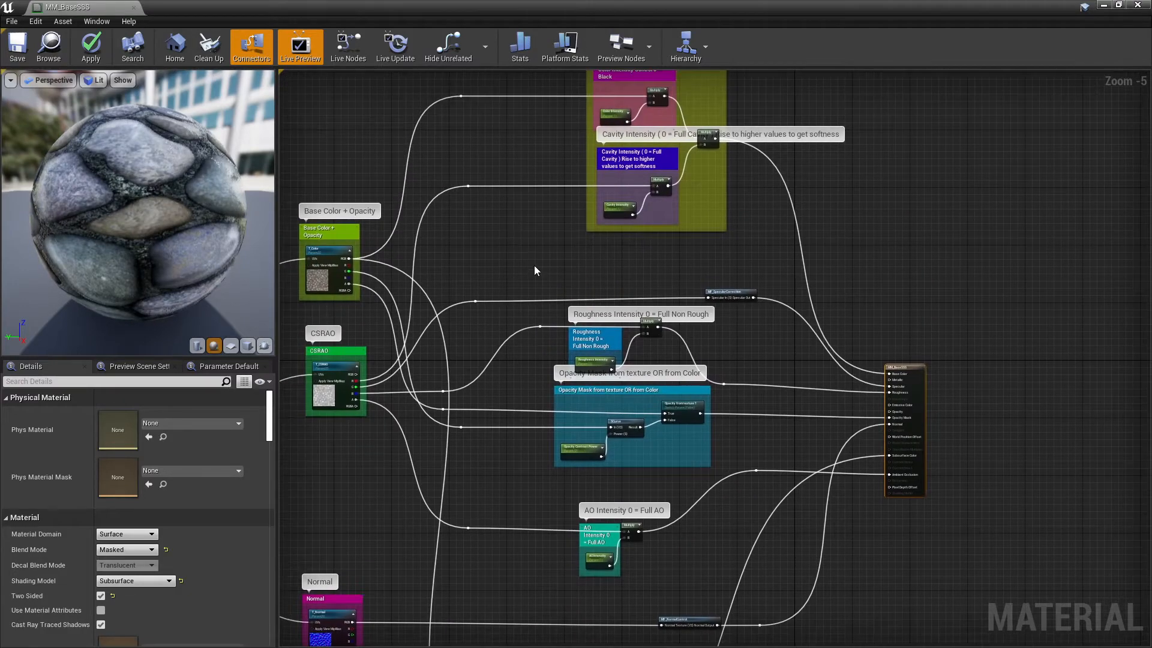
{"action": "right_click_drag", "start_coordinate": [534, 267], "coordinate": [554, 201]}
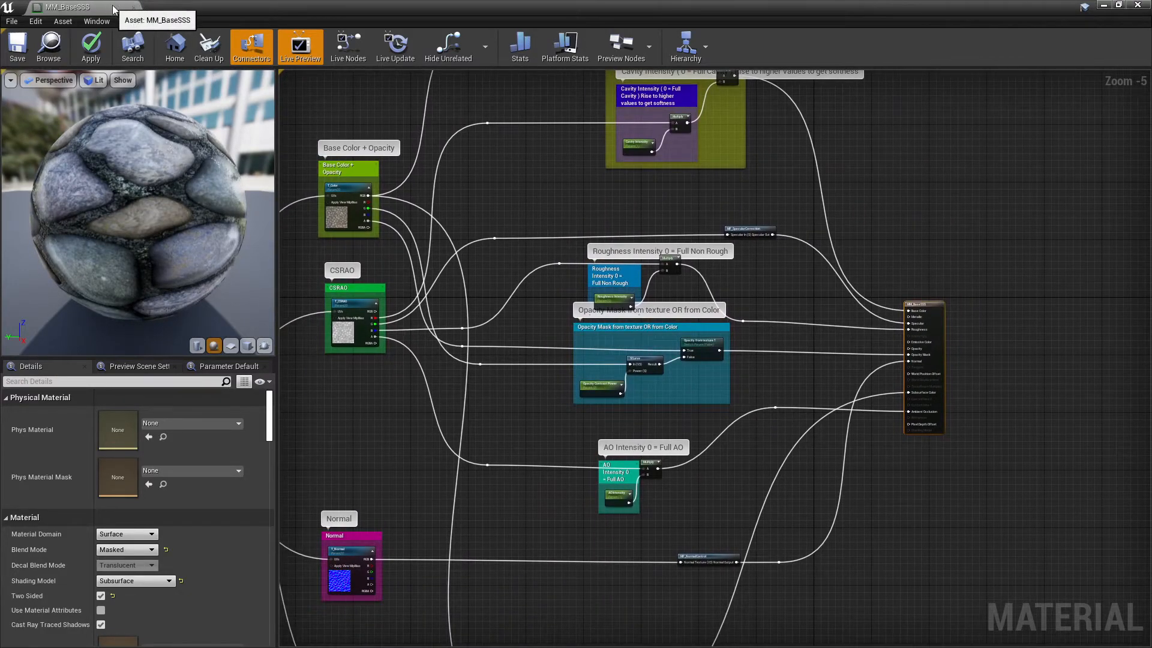
{"action": "right_click_drag", "start_coordinate": [312, 216], "coordinate": [610, 348]}
{"action": "scroll", "coordinate": [610, 348], "scroll_direction": "up", "scroll_amount": 3}
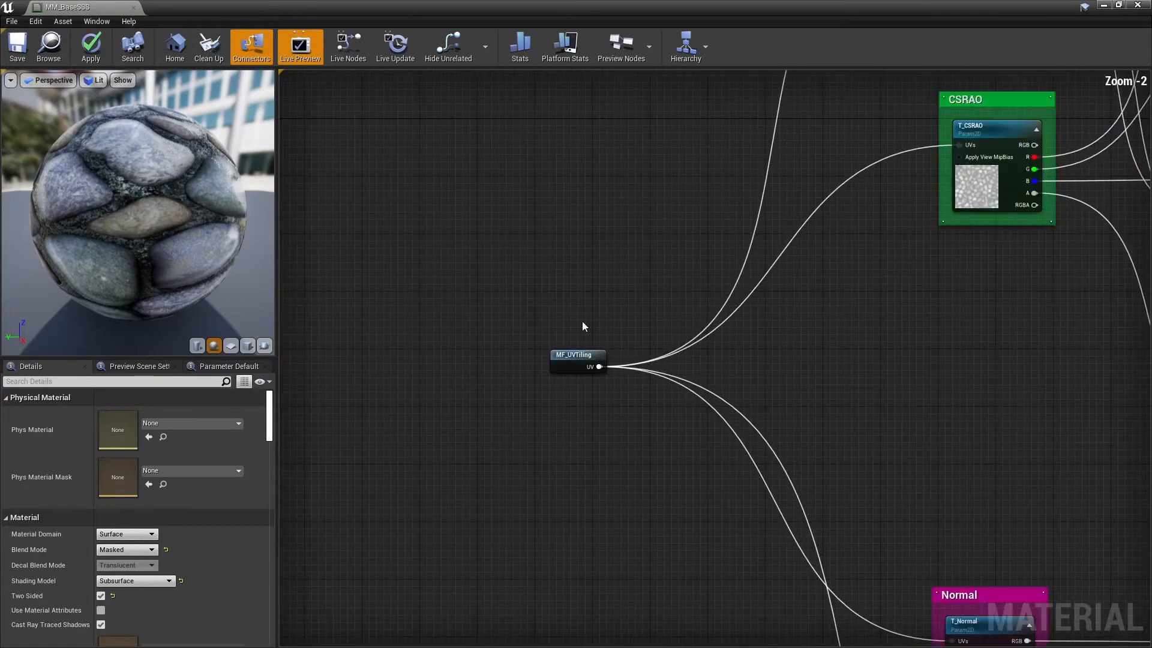
{"action": "left_click", "coordinate": [574, 358]}
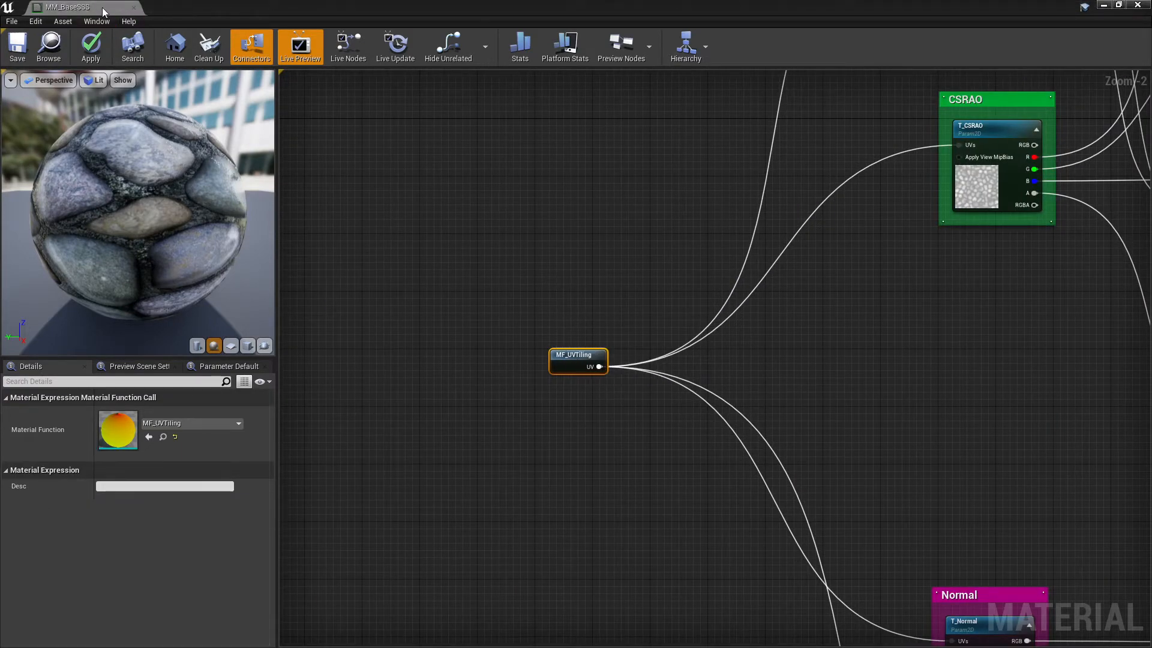
{"action": "left_click_drag", "start_coordinate": [102, 12], "coordinate": [255, 8]}
{"action": "left_click", "coordinate": [309, 8]}
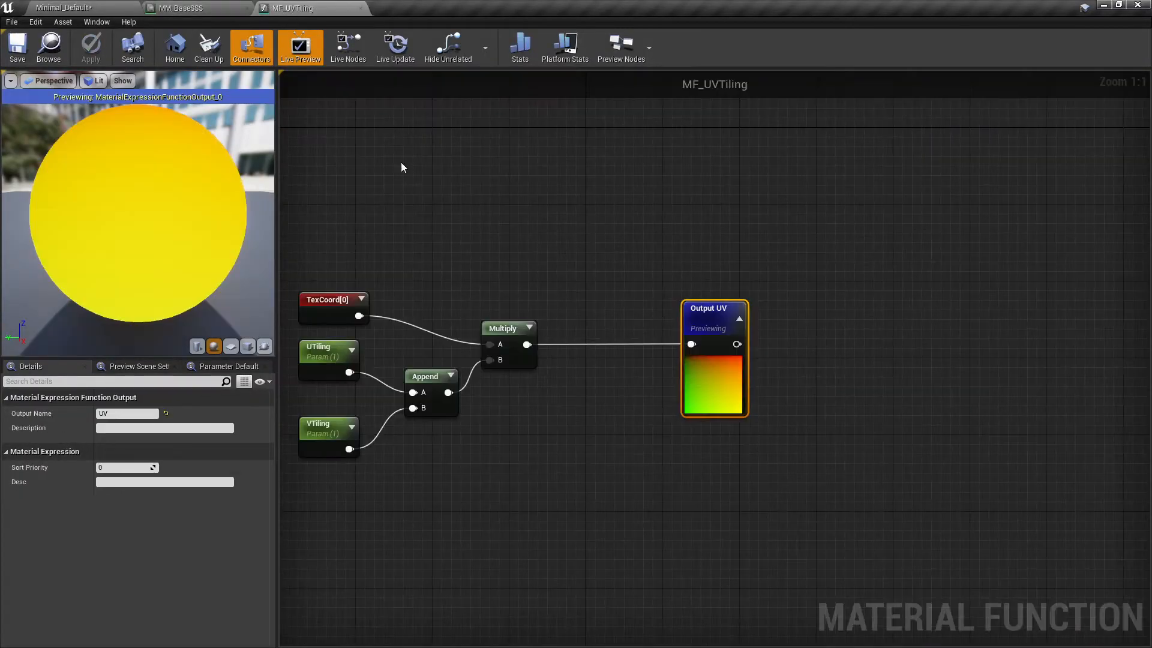
{"action": "key", "text": "Home"}
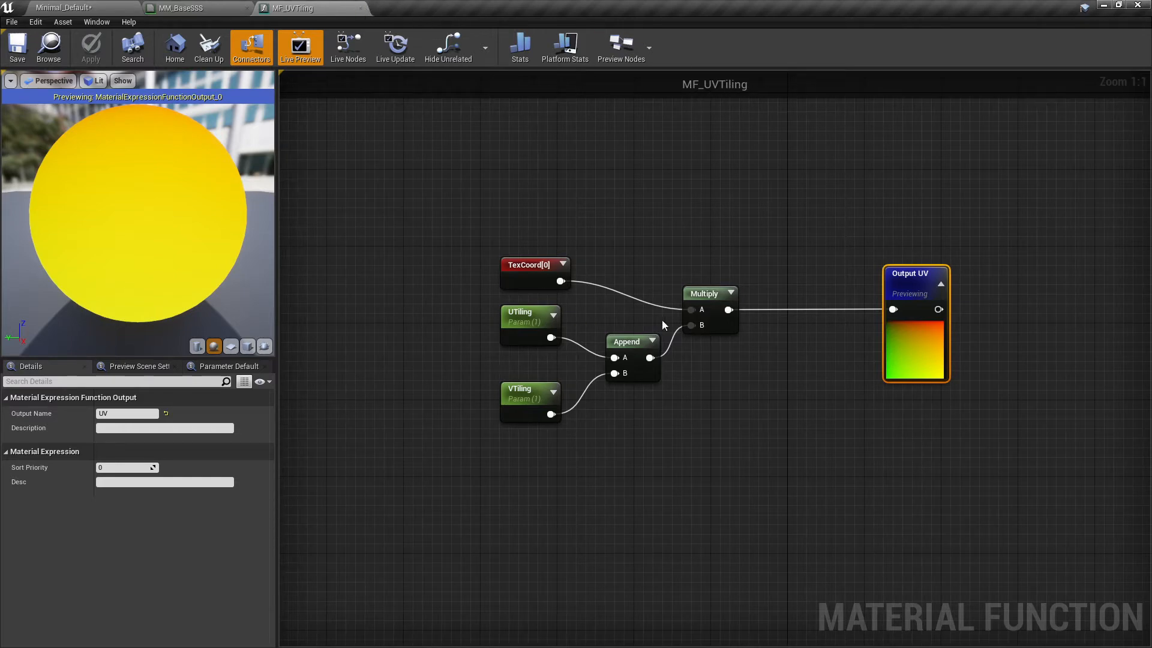
{"action": "left_click", "coordinate": [360, 8]}
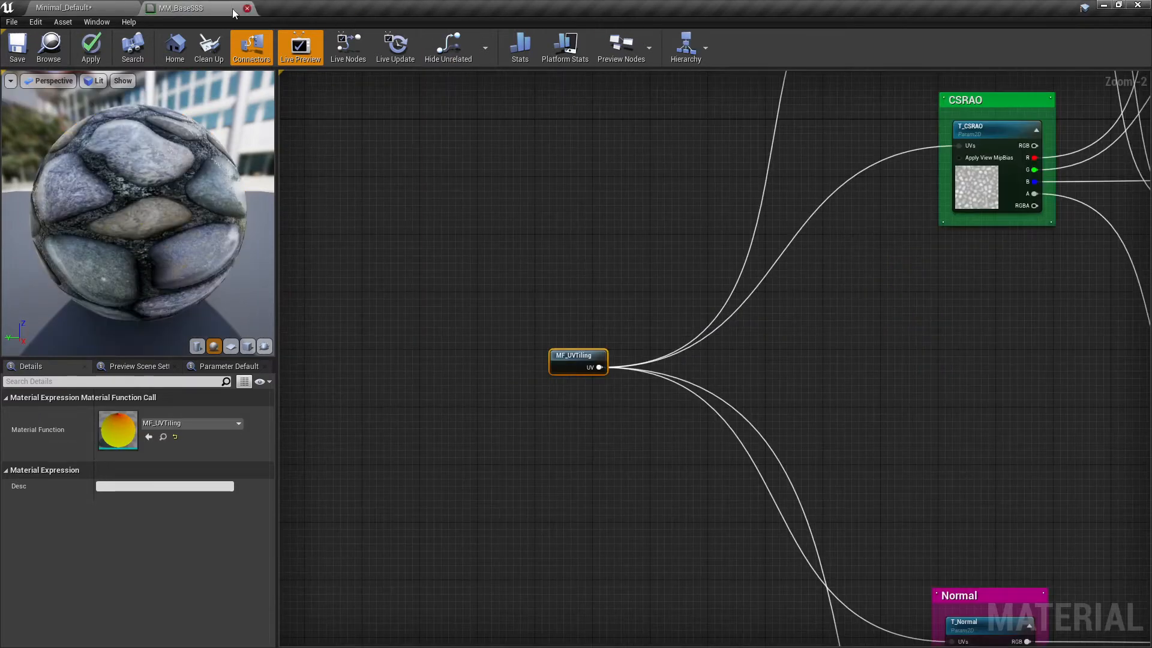
Step: Open the MF_DisplacementControl material function from the Materials/Functions folder, showing its two output nodes
{"action": "left_click", "coordinate": [66, 7]}
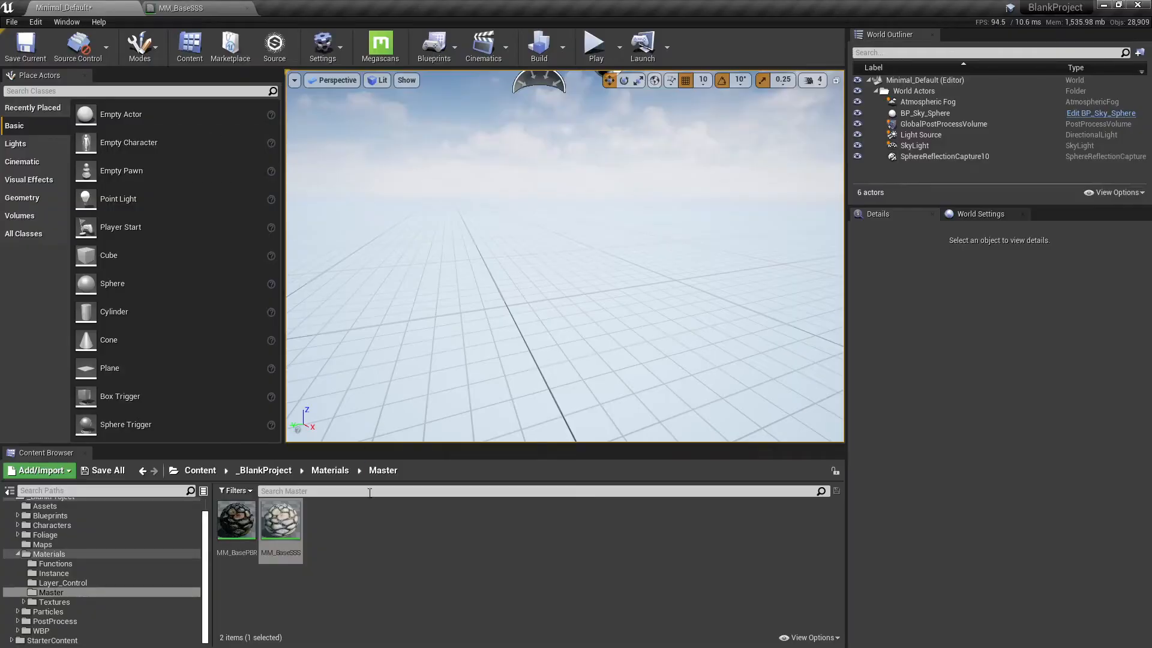
{"action": "left_click", "coordinate": [54, 564]}
{"action": "left_click", "coordinate": [237, 520]}
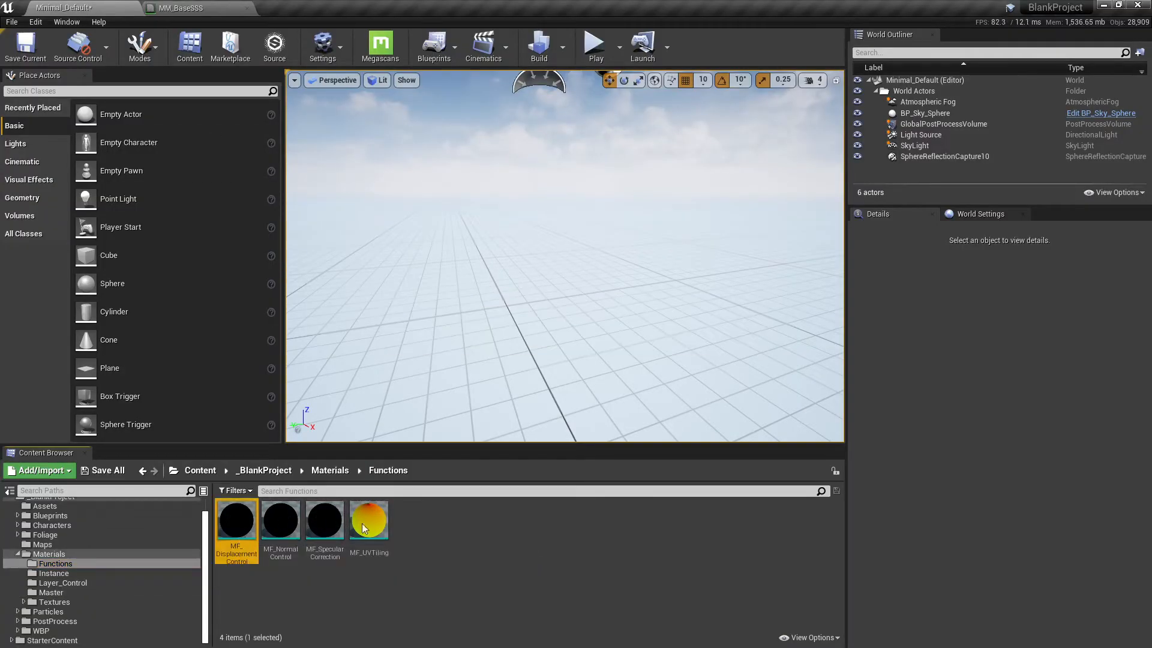
{"action": "scroll", "coordinate": [524, 420], "scroll_direction": "down", "scroll_amount": 2}
{"action": "right_click_drag", "start_coordinate": [522, 420], "coordinate": [807, 352]}
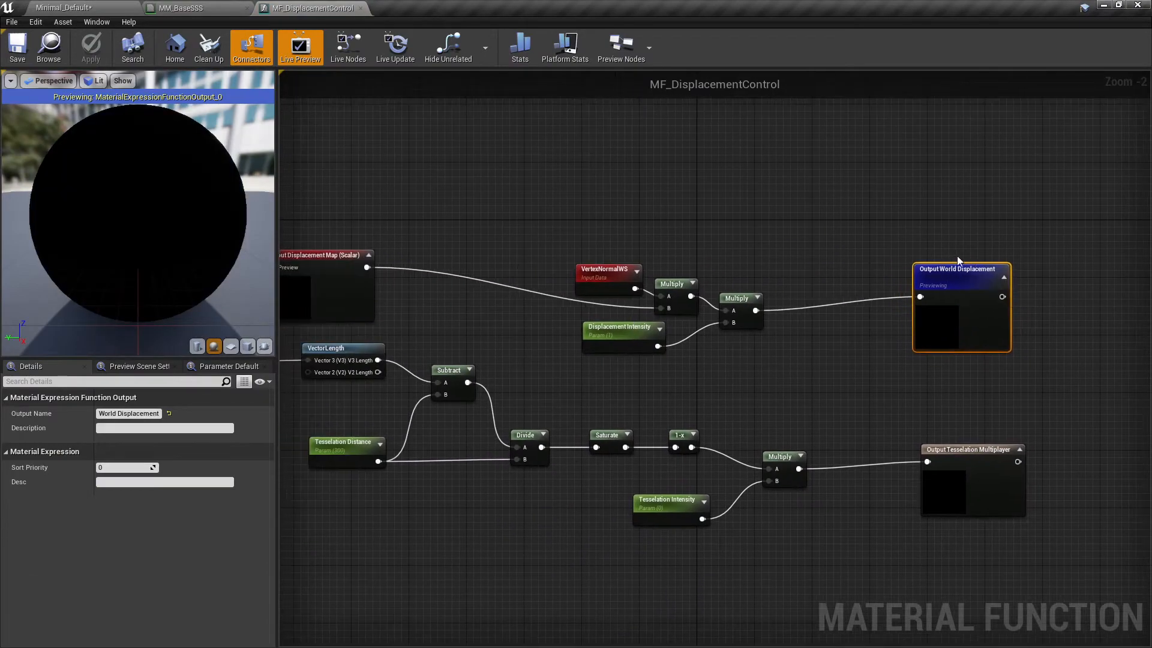
{"action": "right_click_drag", "start_coordinate": [862, 405], "coordinate": [842, 349]}
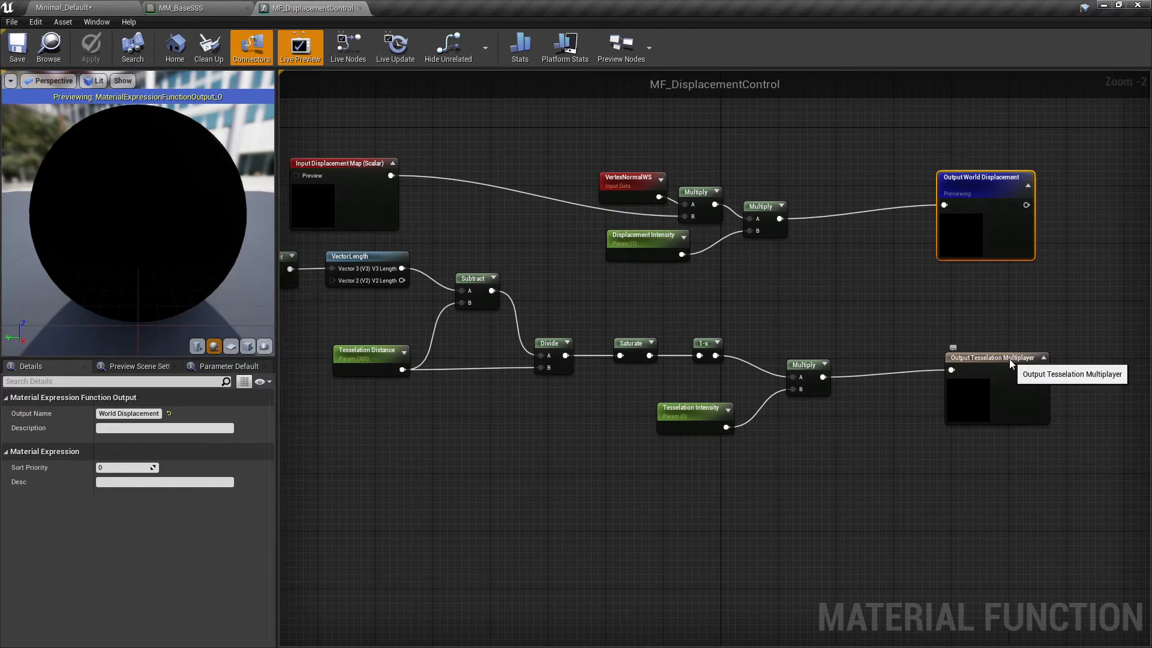
Step: Set the sort priority of the Tesselation Multiplayer output node to 1
{"action": "left_click", "coordinate": [980, 361]}
{"action": "left_click", "coordinate": [922, 249]}
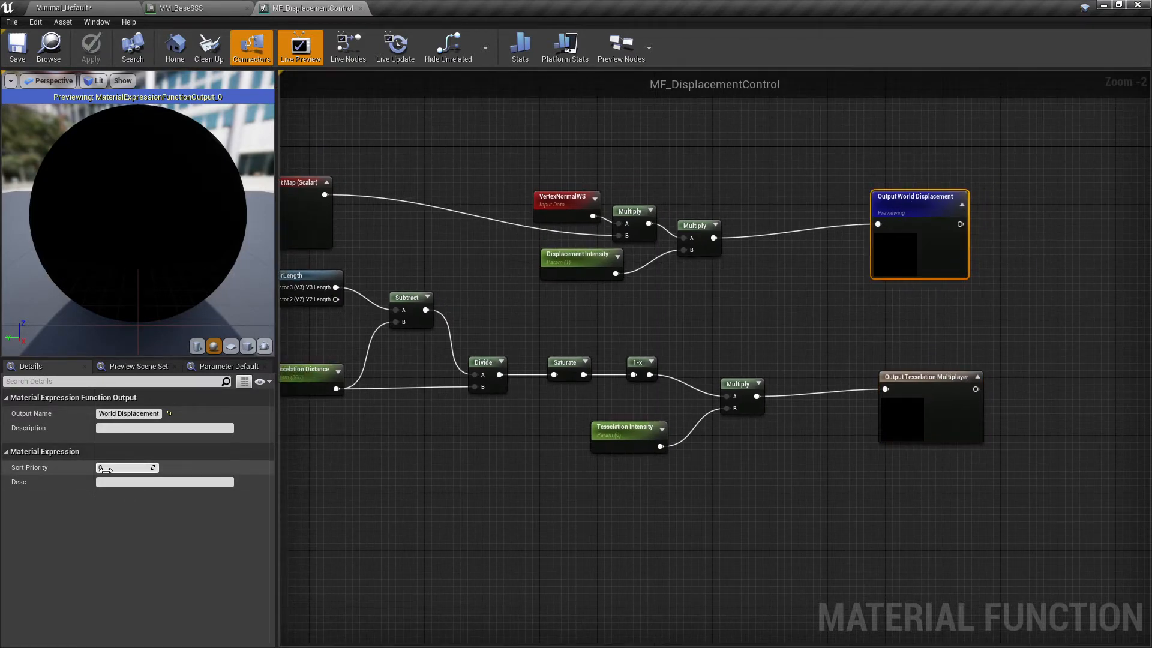
{"action": "left_click", "coordinate": [948, 377]}
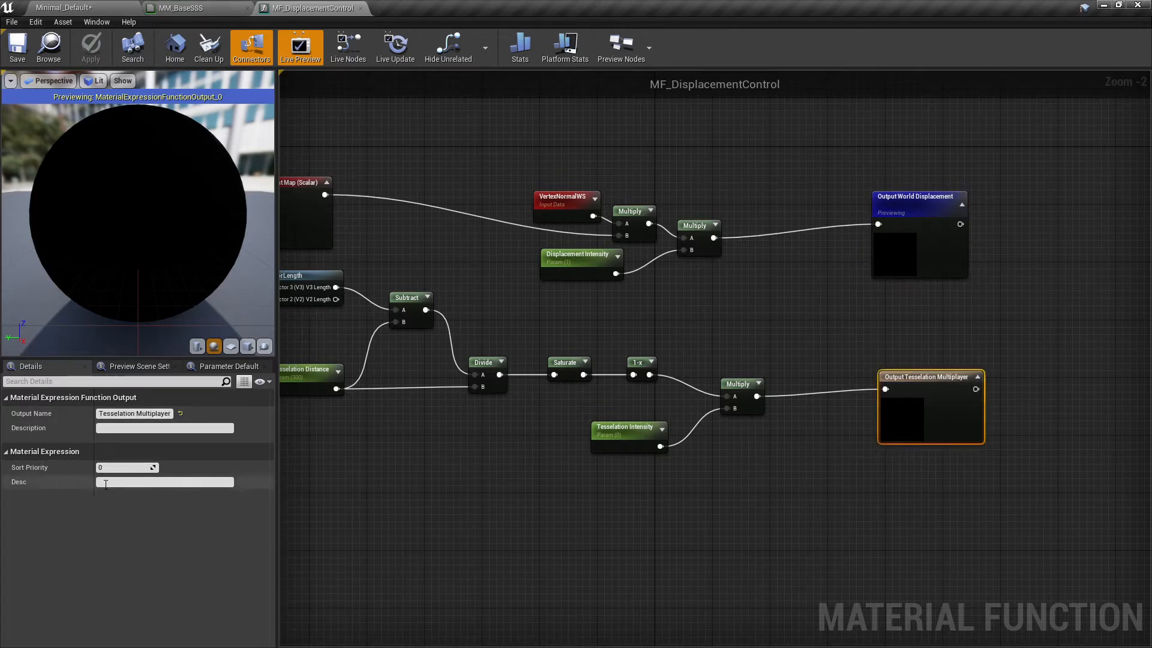
{"action": "type", "text": "1"}
{"action": "key", "text": "Return"}
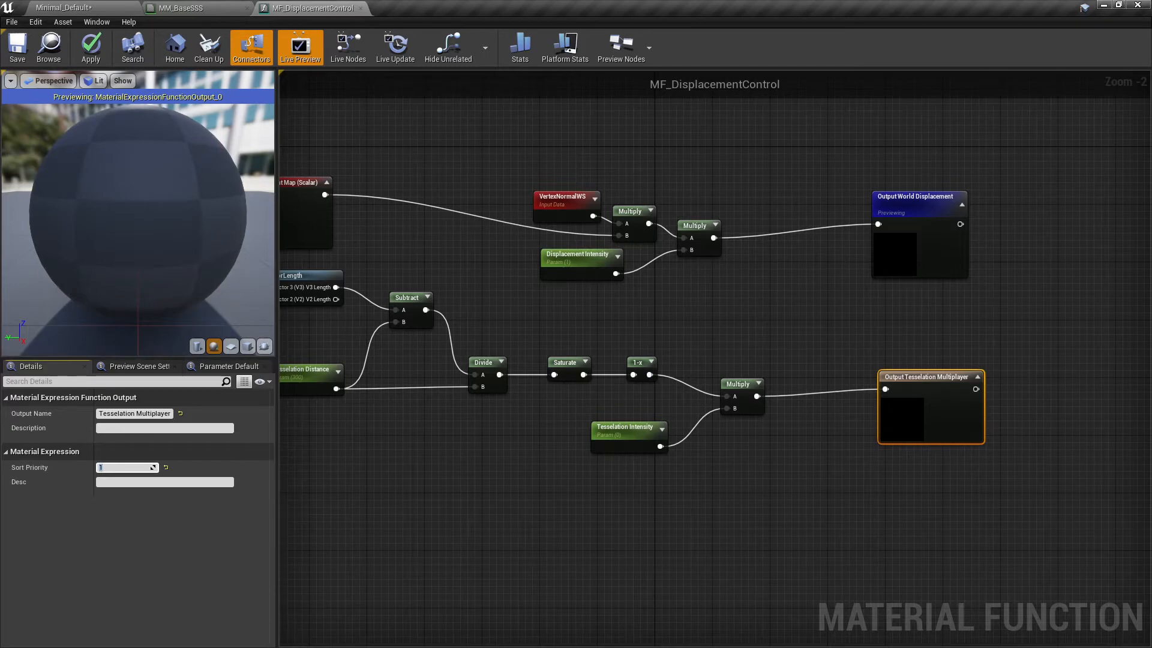
Step: Apply and save the changes to MF_DisplacementControl and close the function
{"action": "right_click_drag", "start_coordinate": [304, 182], "coordinate": [614, 209]}
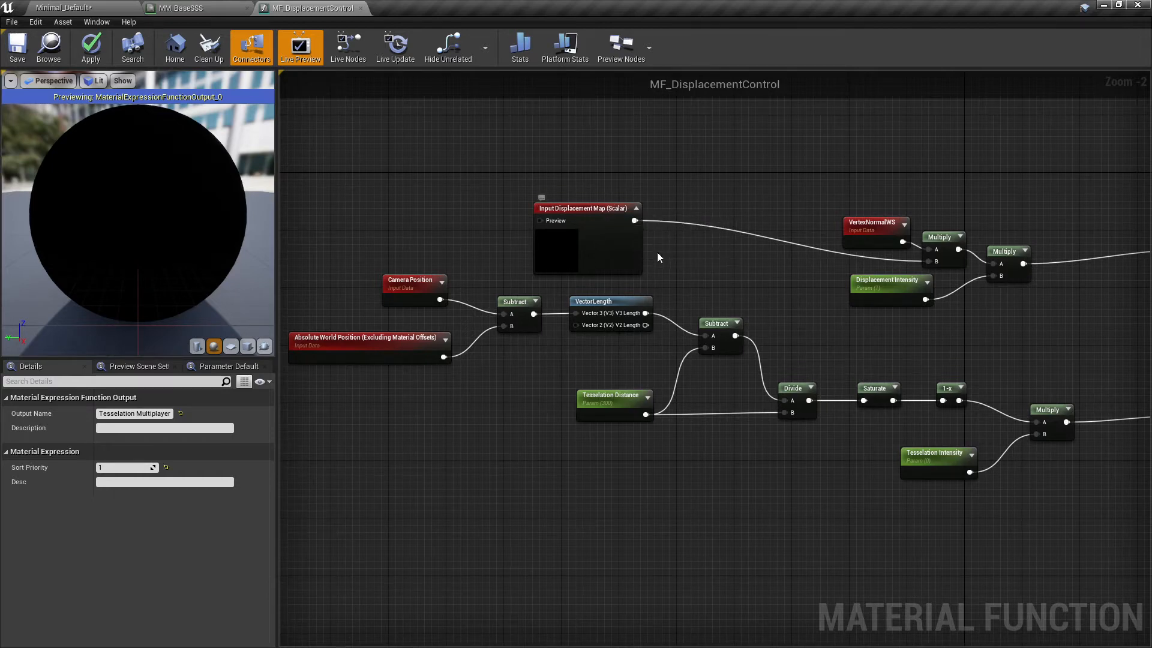
{"action": "left_click", "coordinate": [93, 48]}
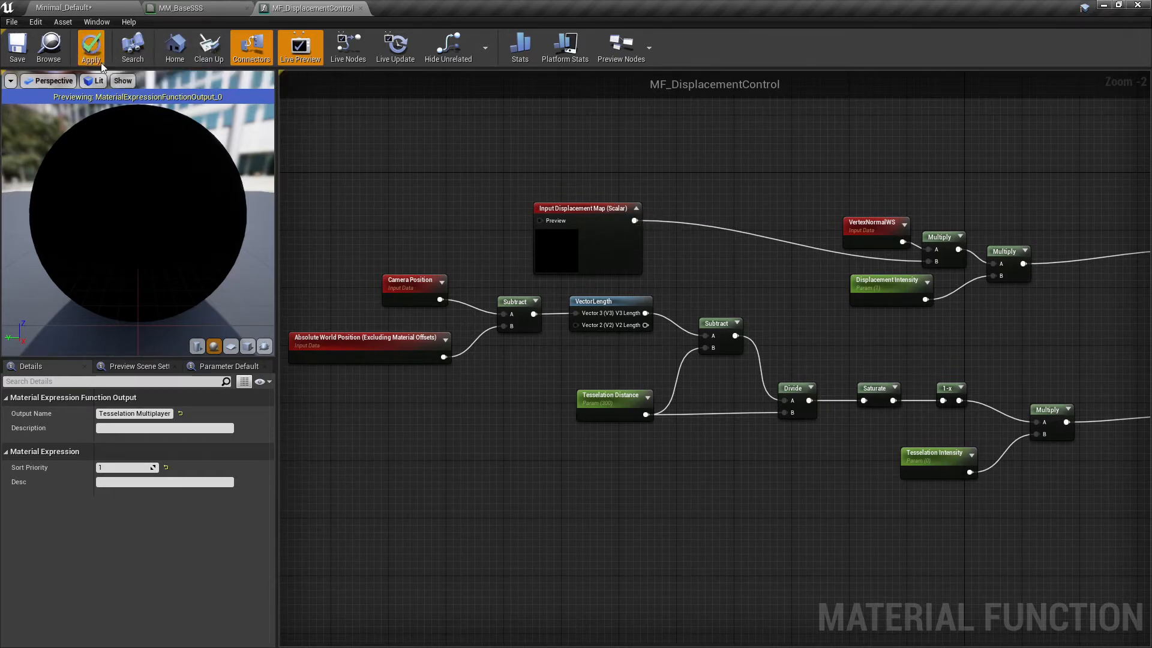
{"action": "left_click", "coordinate": [27, 45]}
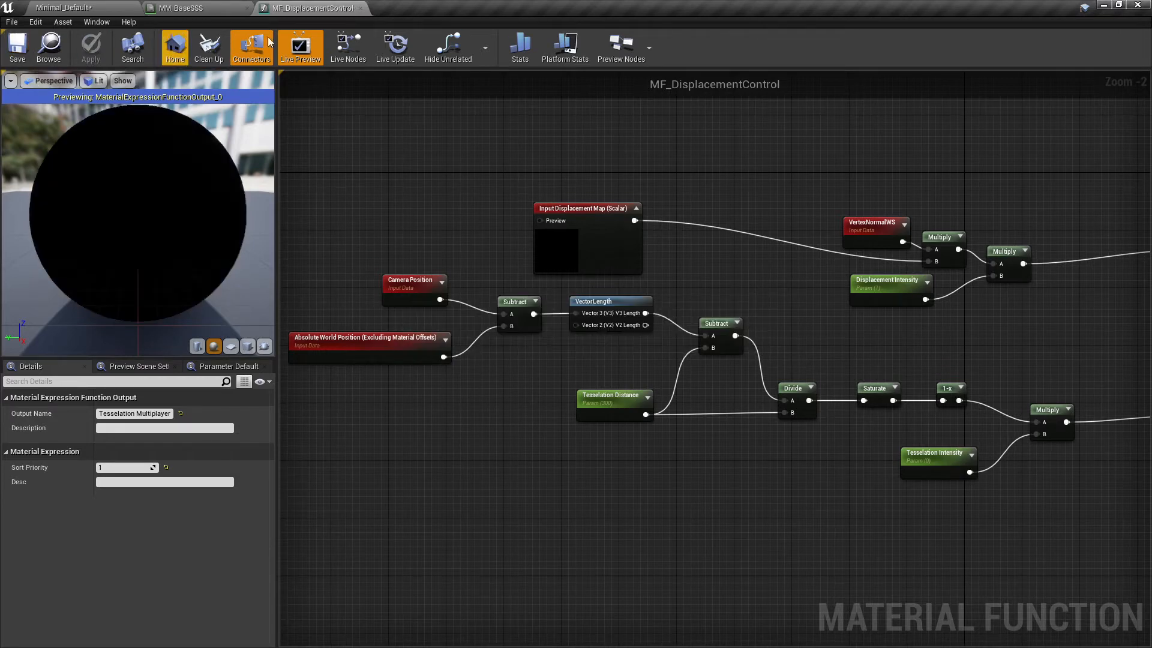
{"action": "left_click", "coordinate": [360, 9]}
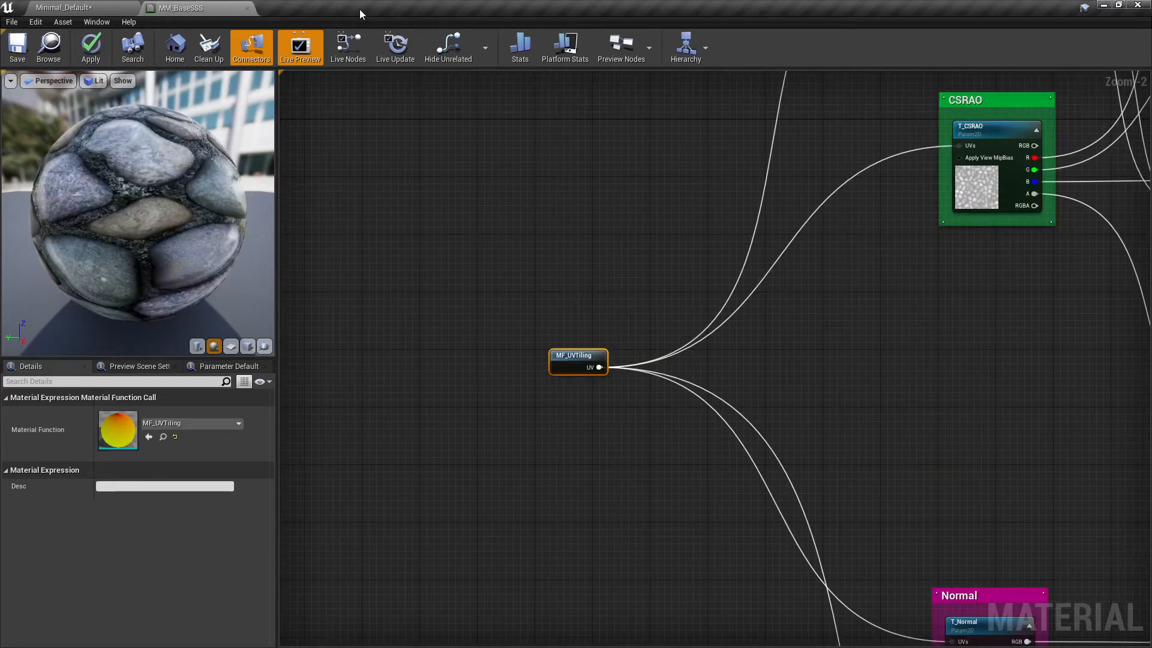
Step: Close MM_BaseSSS without applying its changes, and open the MM_BasePBR material from the Materials/Master folder
{"action": "left_click", "coordinate": [246, 8]}
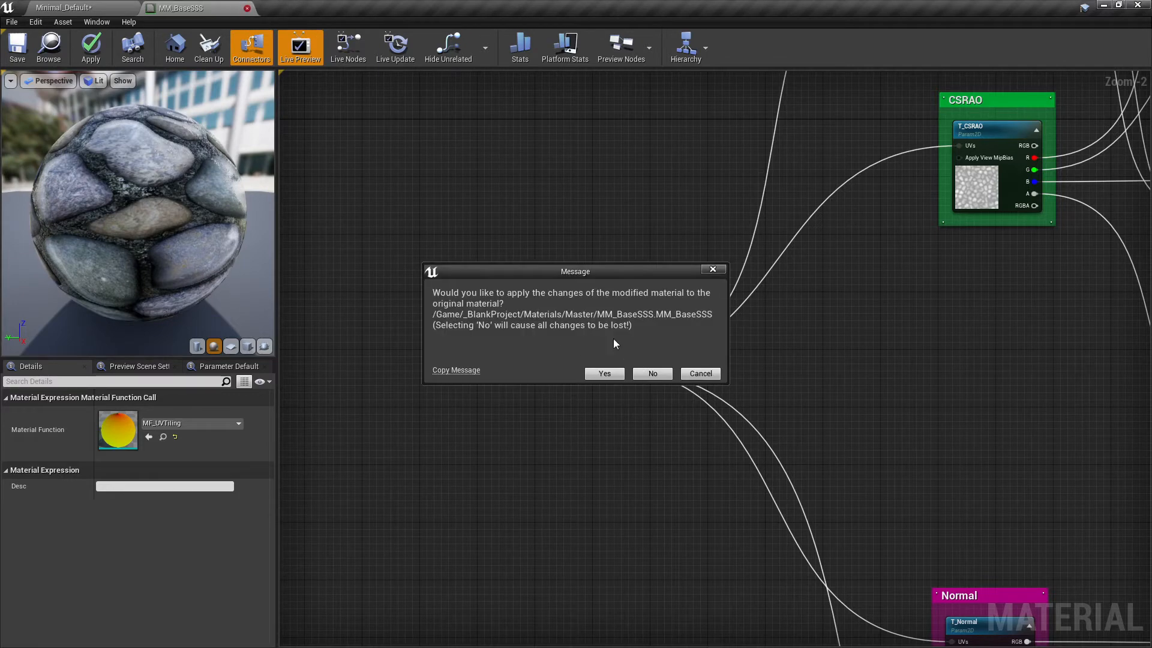
{"action": "left_click", "coordinate": [651, 373]}
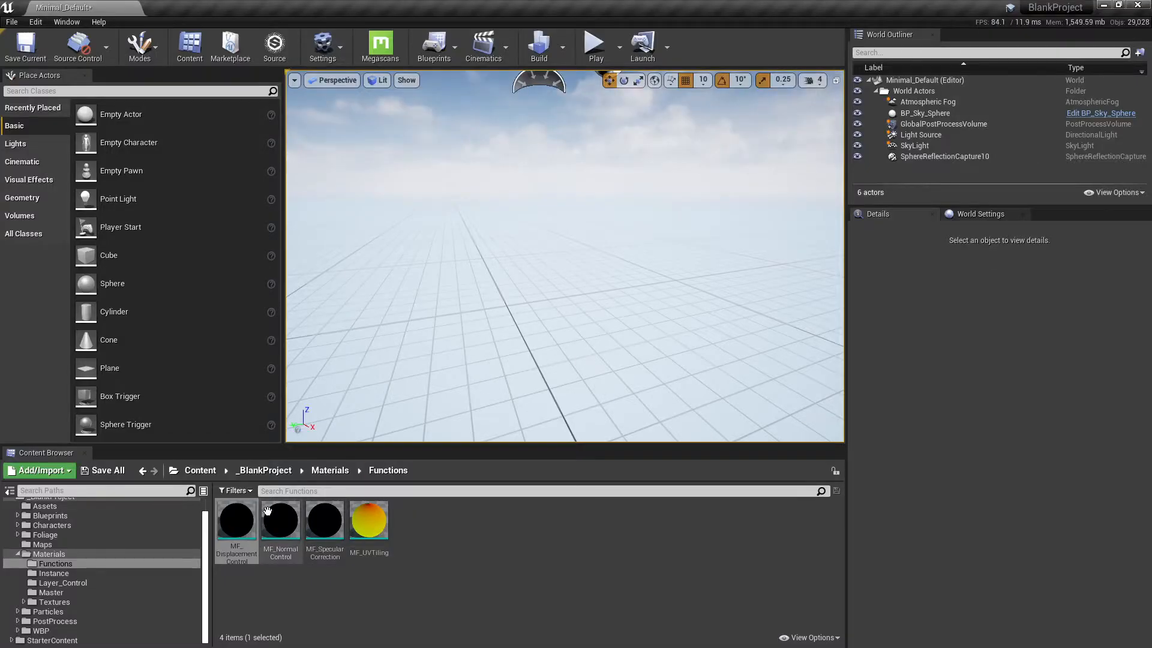
{"action": "left_click", "coordinate": [51, 593]}
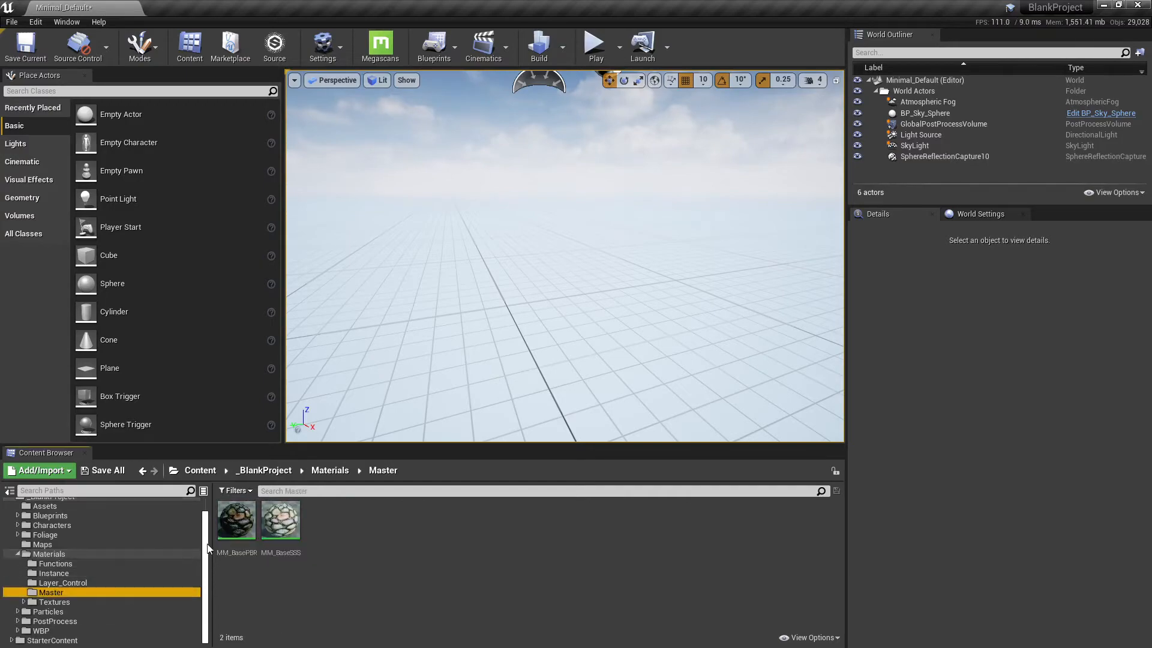
{"action": "double_click", "coordinate": [235, 521]}
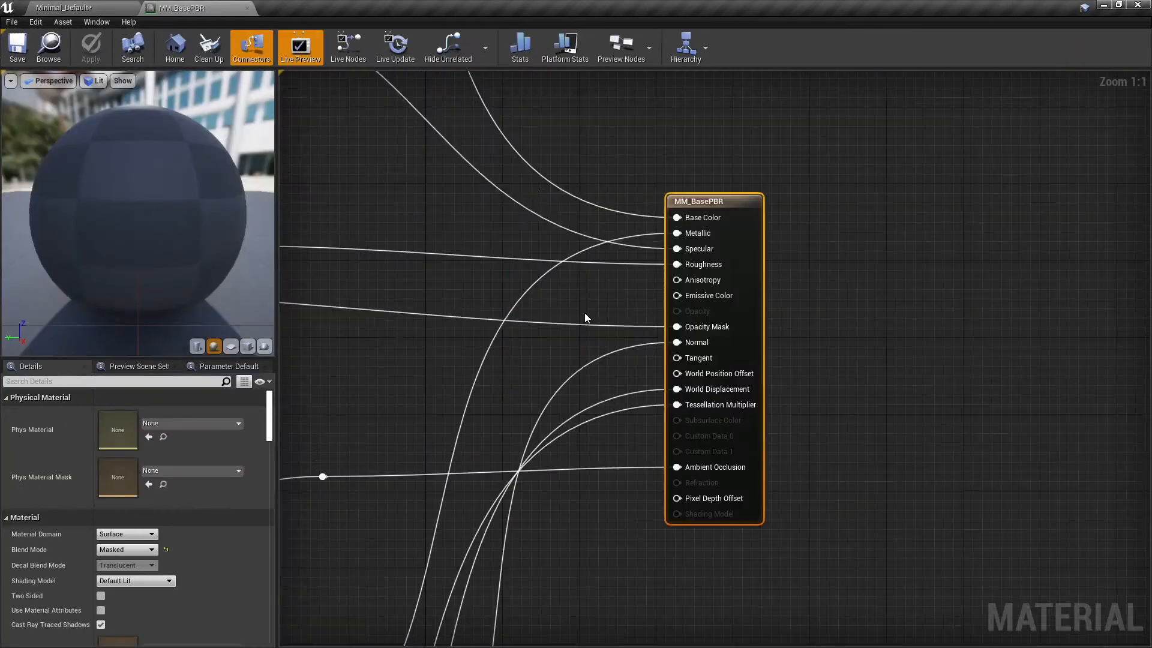
Step: Move the tessellation wire's reroute point below the world displacement wire to uncross them, and shift the MF_DisplacementControl node slightly right
{"action": "scroll", "coordinate": [565, 344], "scroll_direction": "down", "scroll_amount": 12}
{"action": "scroll", "coordinate": [639, 308], "scroll_direction": "up", "scroll_amount": 8}
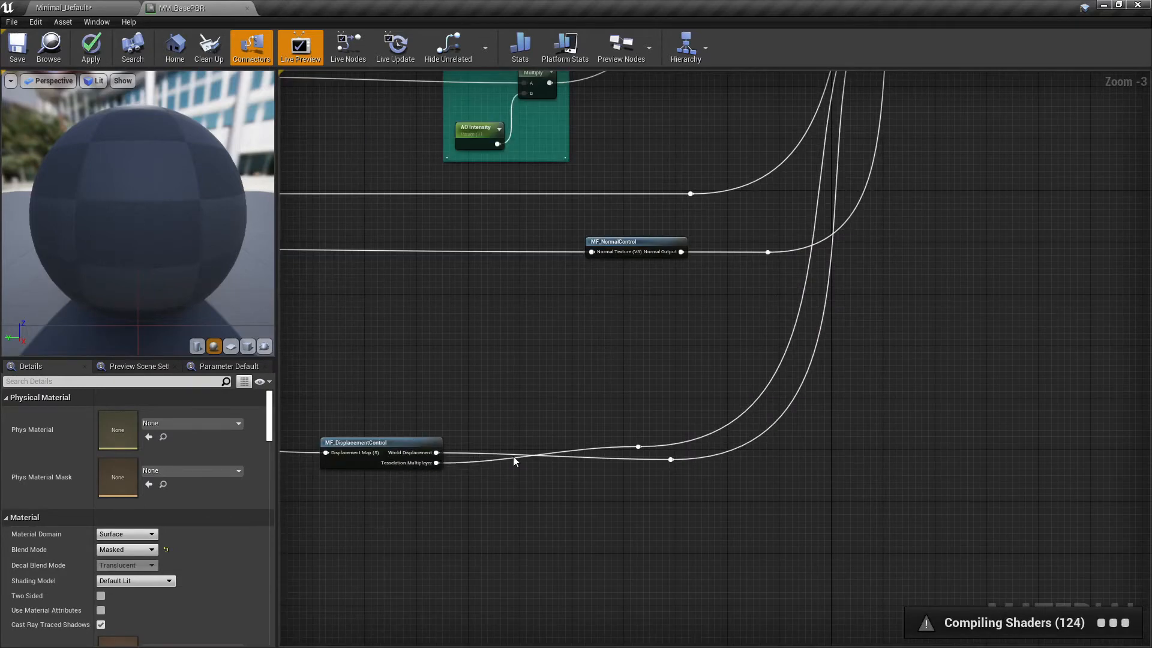
{"action": "left_click_drag", "start_coordinate": [639, 445], "coordinate": [711, 481]}
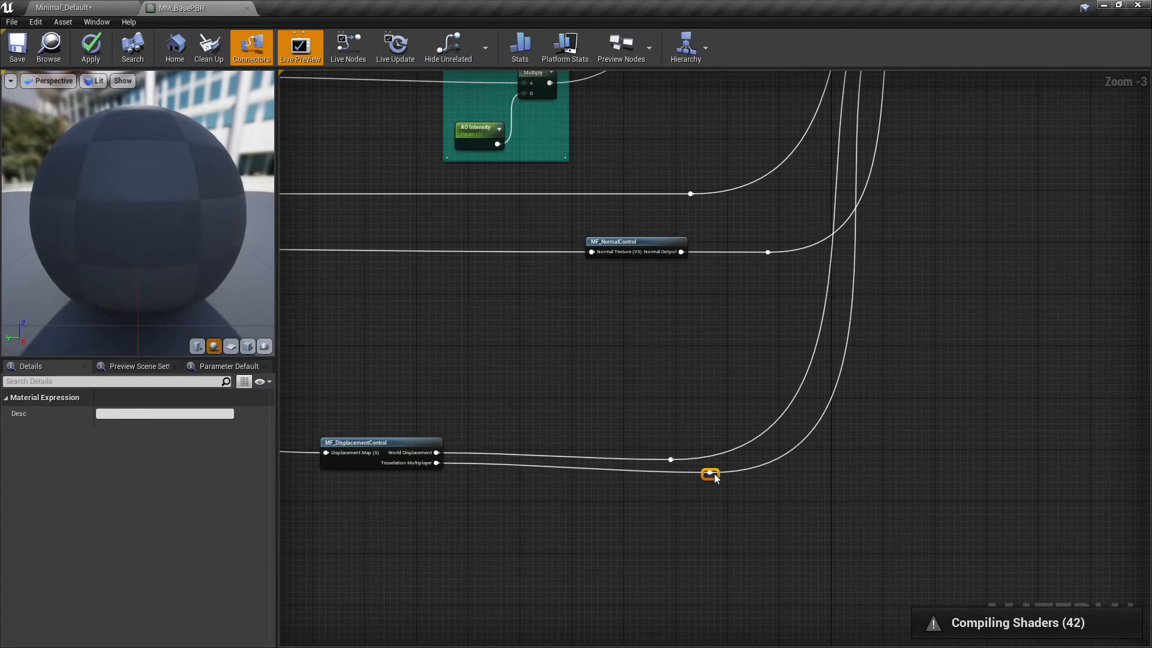
{"action": "left_click_drag", "start_coordinate": [403, 445], "coordinate": [428, 447]}
{"action": "right_click_drag", "start_coordinate": [458, 265], "coordinate": [606, 275]}
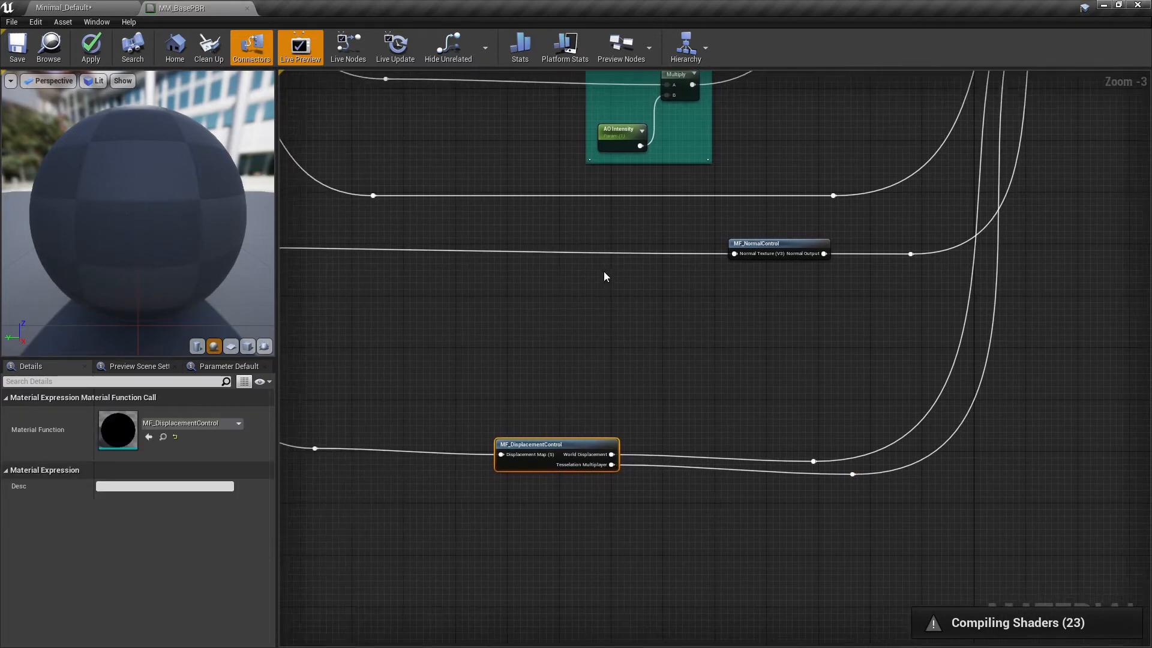
Step: Apply and save the MM_BasePBR material and close it
{"action": "scroll", "coordinate": [718, 272], "scroll_direction": "down", "scroll_amount": 3}
{"action": "scroll", "coordinate": [572, 336], "scroll_direction": "up", "scroll_amount": 3}
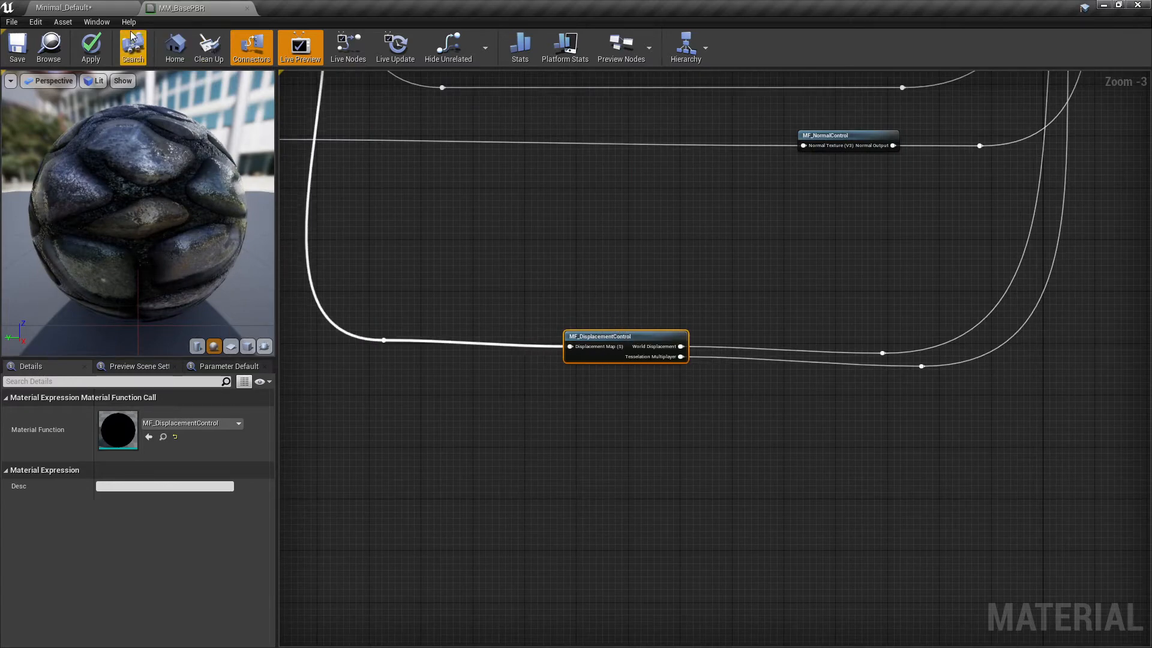
{"action": "left_click", "coordinate": [90, 48]}
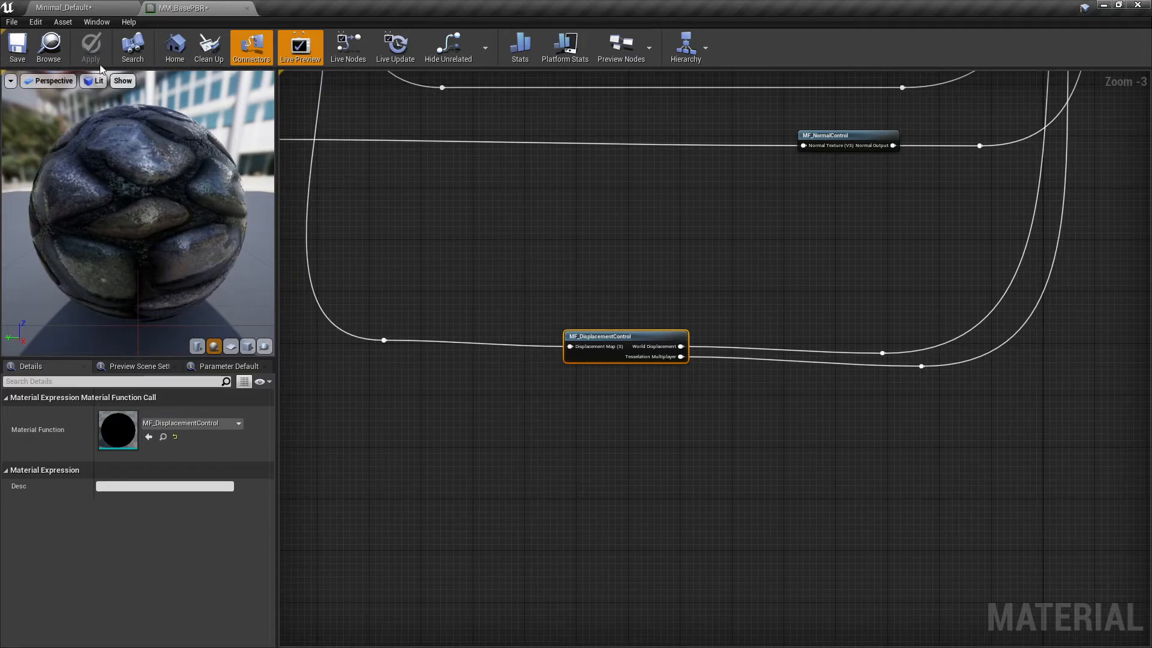
{"action": "left_click", "coordinate": [17, 48]}
{"action": "left_click", "coordinate": [246, 7]}
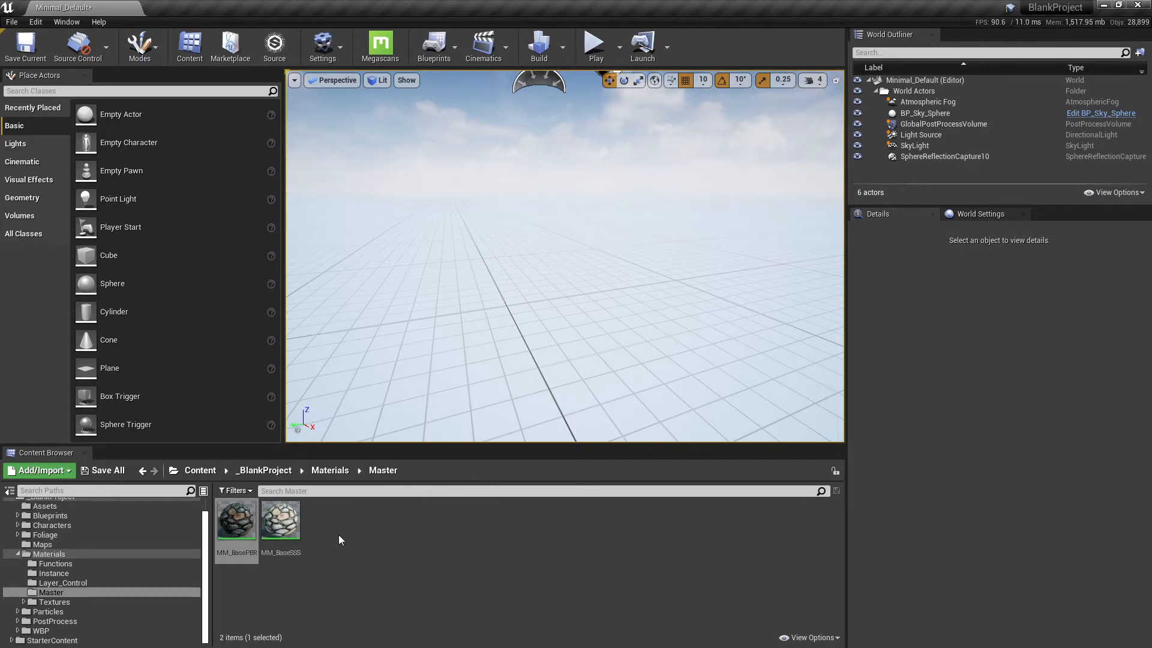
Step: Create a new material named MM_VertexPaint in the Materials/Master folder
{"action": "right_click", "coordinate": [357, 540]}
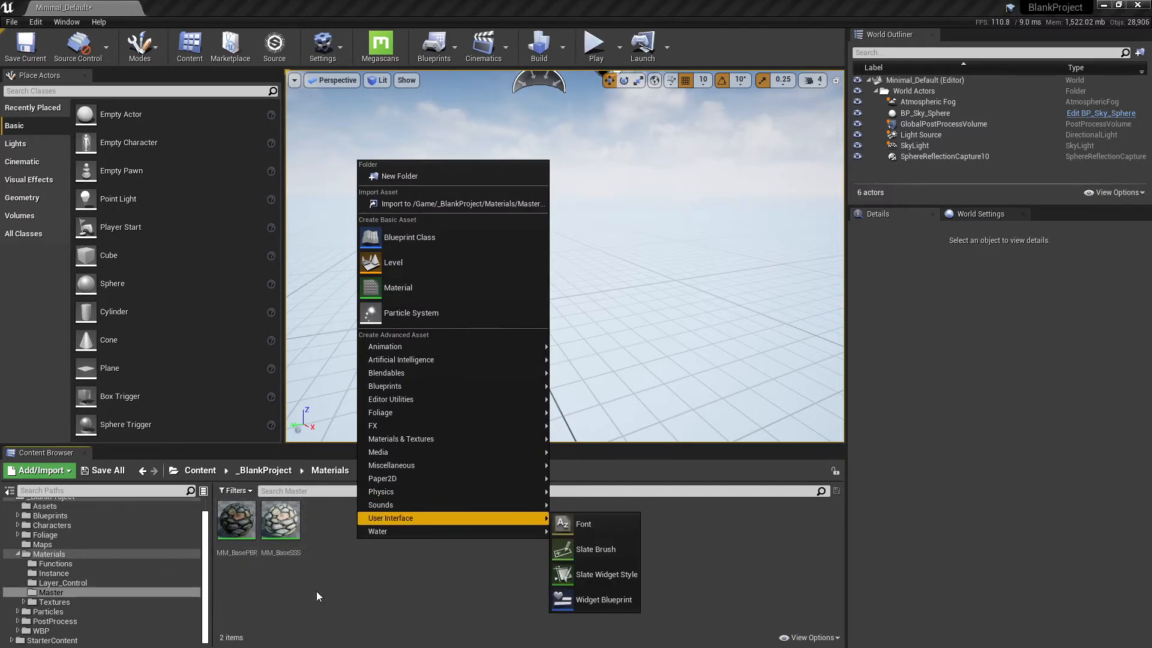
{"action": "left_click", "coordinate": [409, 283]}
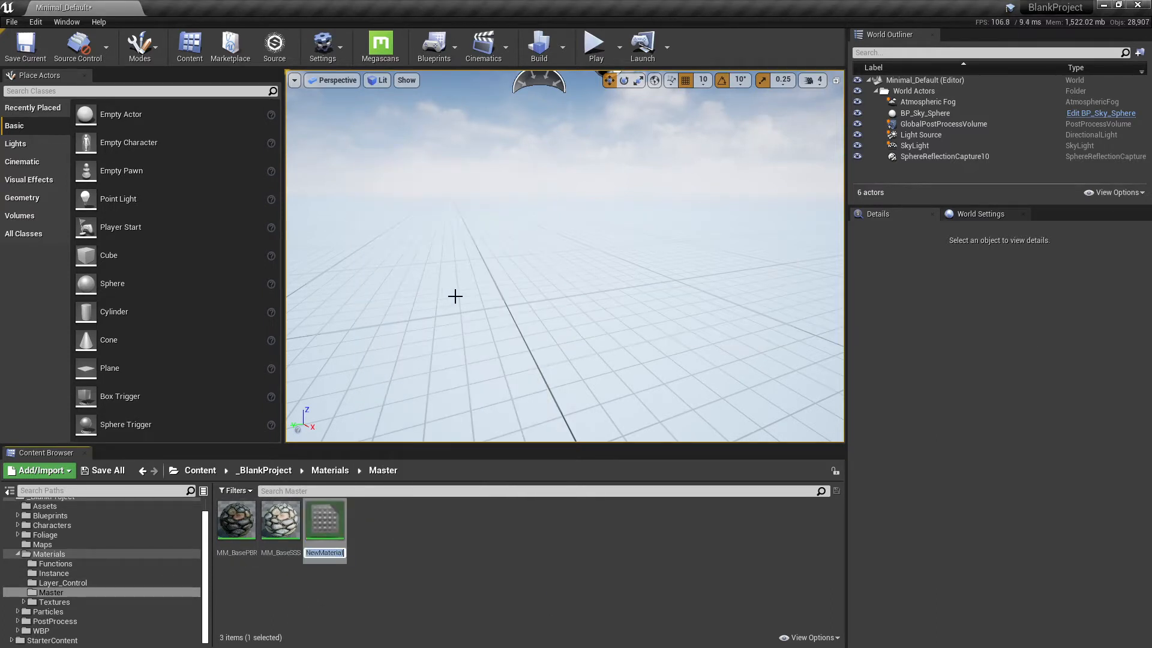
{"action": "type", "text": "MM_VertexPaint"}
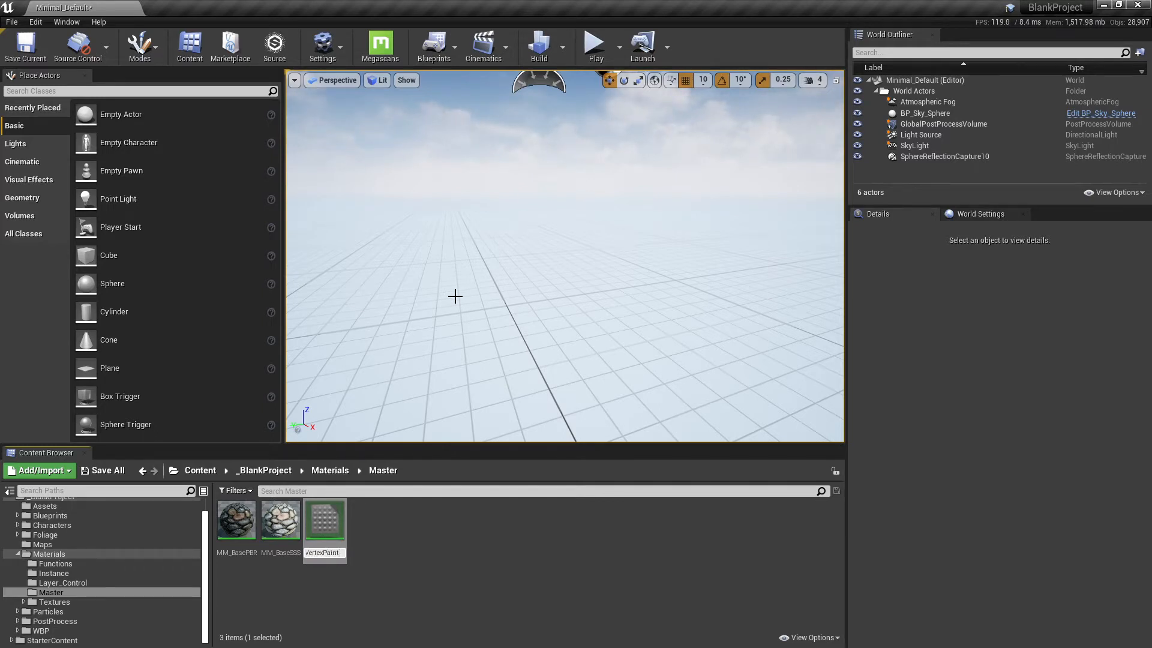
{"action": "key", "text": "Return"}
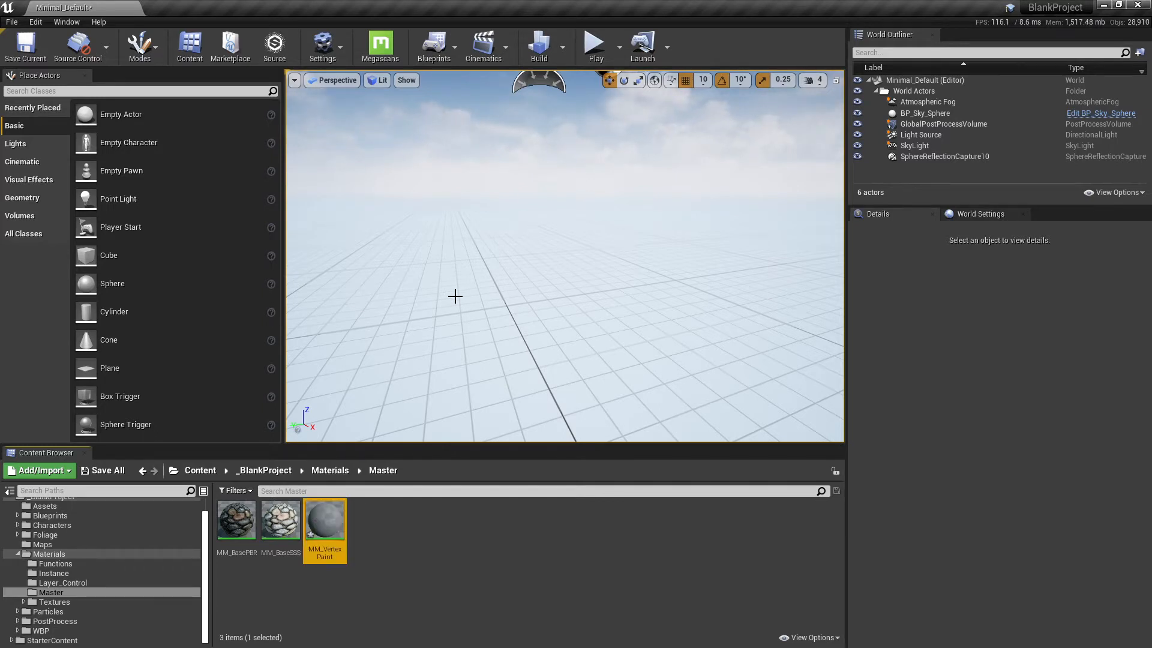
Step: Open the MM_VertexPaint material and move its main material node slightly up and to the right in the graph
{"action": "double_click", "coordinate": [319, 531]}
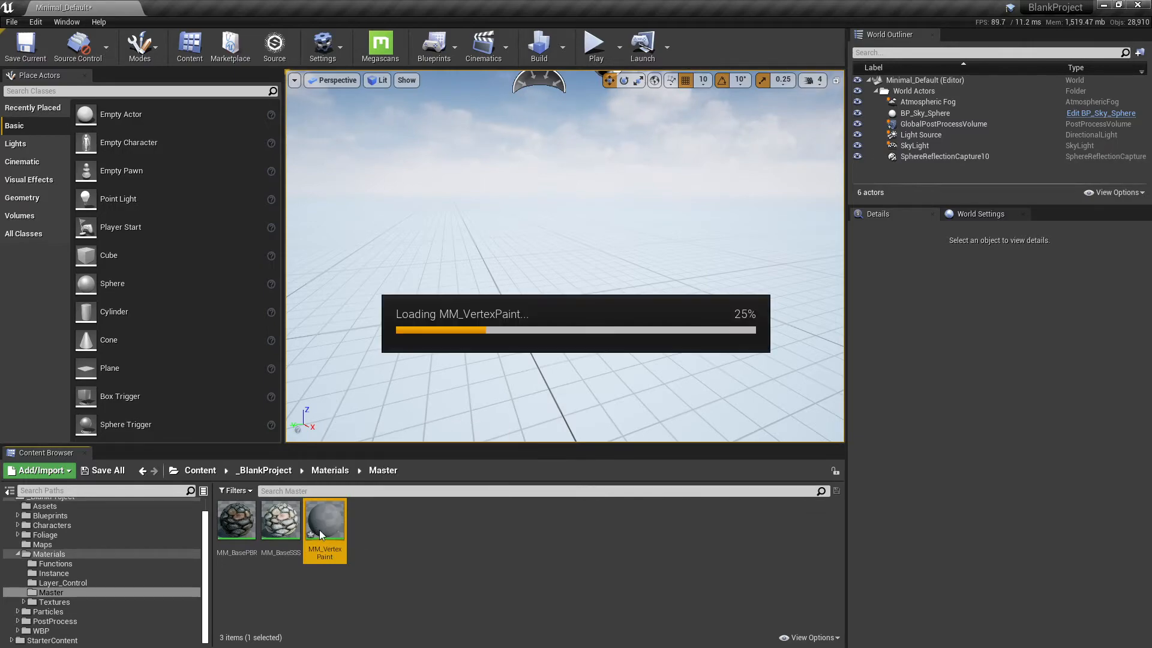
{"action": "scroll", "coordinate": [503, 253], "scroll_direction": "down", "scroll_amount": 3}
{"action": "right_click_drag", "start_coordinate": [525, 252], "coordinate": [790, 247]}
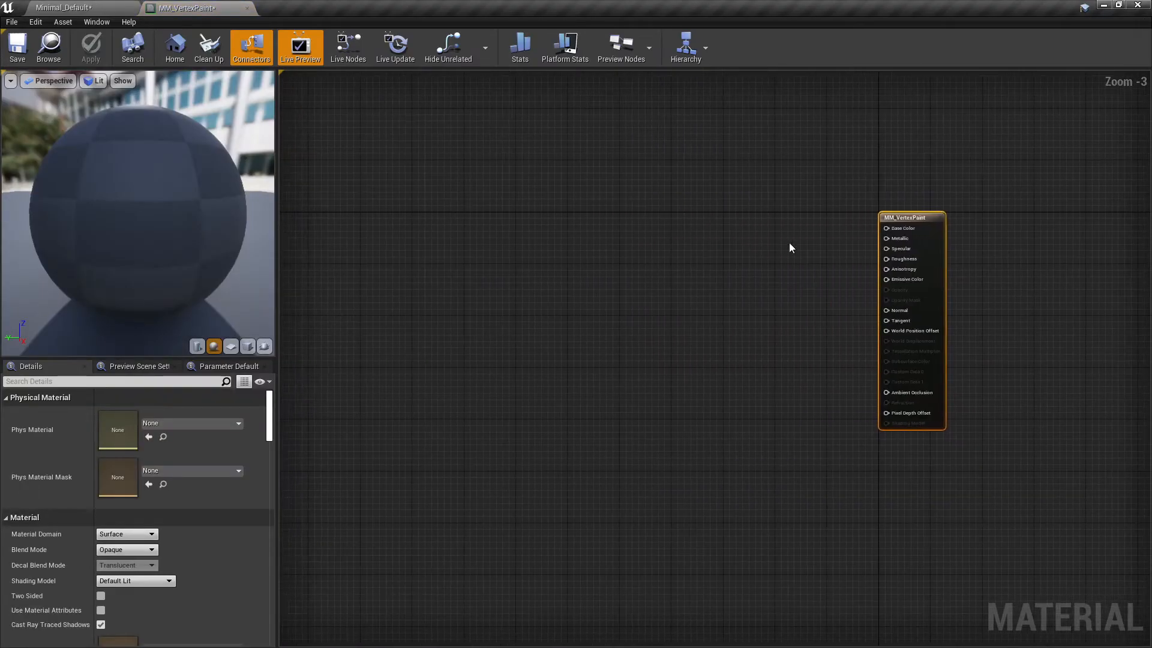
{"action": "left_click_drag", "start_coordinate": [911, 215], "coordinate": [928, 201]}
{"action": "right_click_drag", "start_coordinate": [818, 204], "coordinate": [756, 224]}
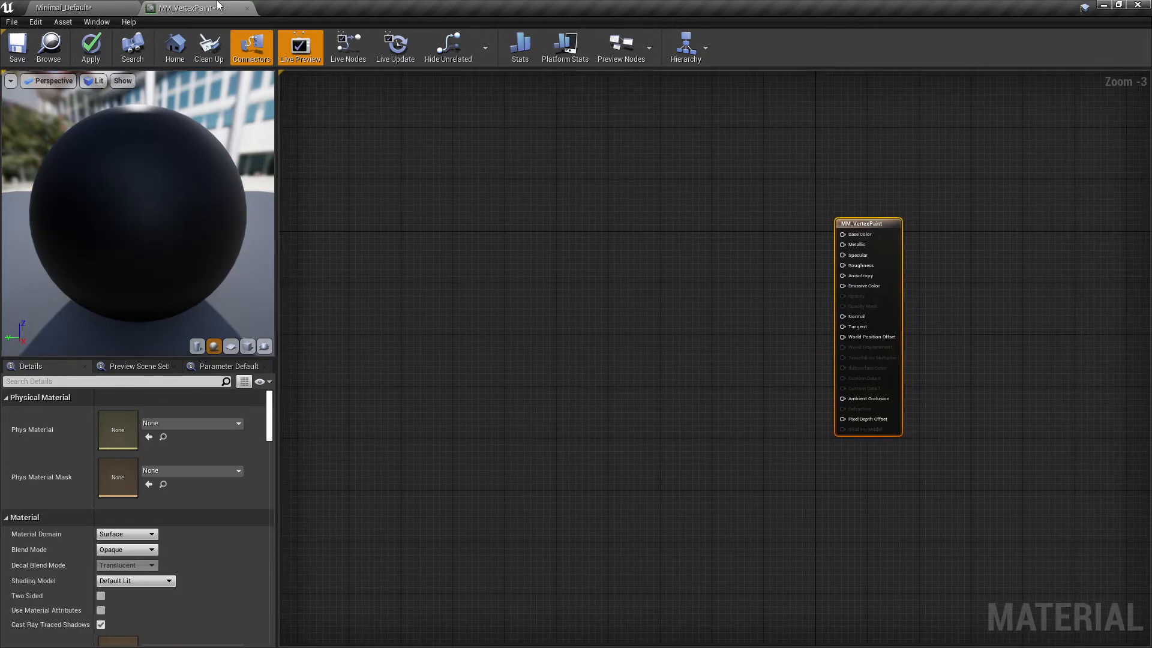
Step: Open the MM_BasePBR material from the Materials/Master folder and bring its whole node graph into view
{"action": "left_click", "coordinate": [96, 7]}
{"action": "left_click", "coordinate": [238, 537]}
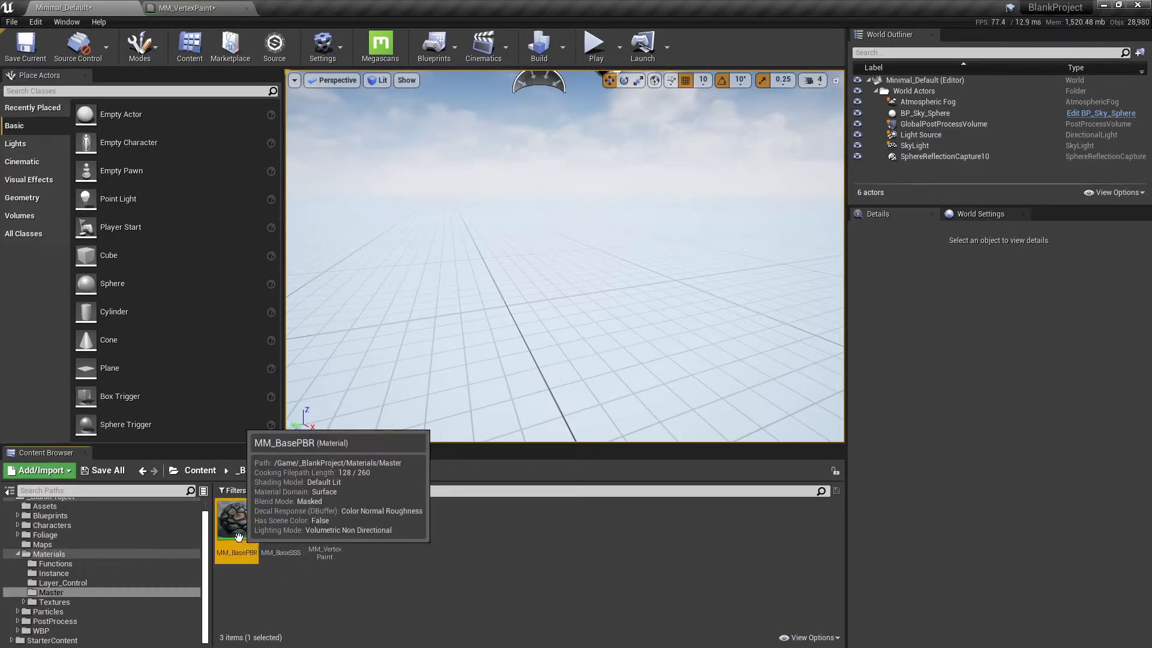
{"action": "double_click", "coordinate": [238, 536]}
{"action": "scroll", "coordinate": [519, 193], "scroll_direction": "down", "scroll_amount": 4}
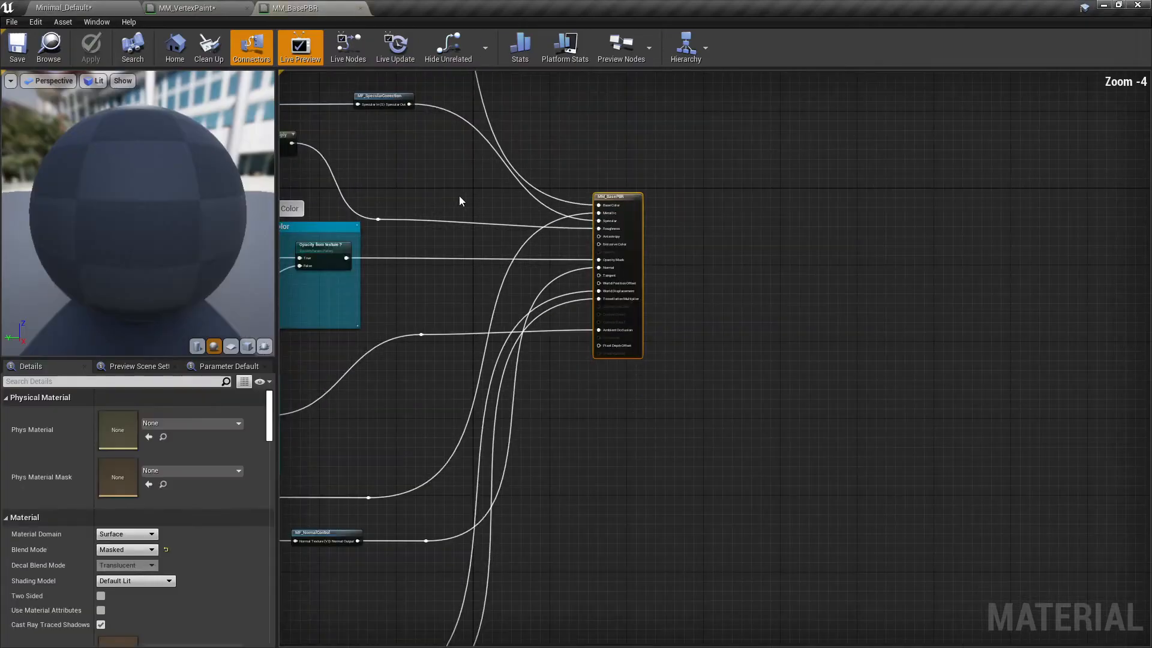
{"action": "scroll", "coordinate": [459, 197], "scroll_direction": "down", "scroll_amount": 3}
{"action": "right_click_drag", "start_coordinate": [459, 208], "coordinate": [593, 300]}
{"action": "scroll", "coordinate": [587, 269], "scroll_direction": "down", "scroll_amount": 2}
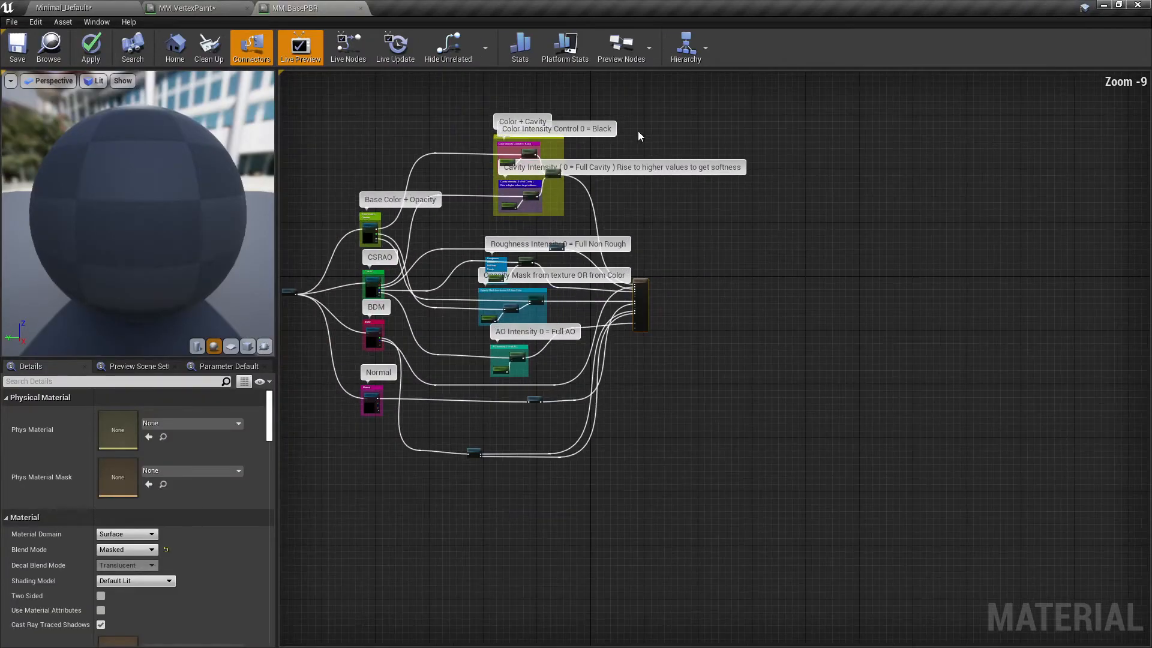
Step: Copy the colour, cavity, specular, roughness, opacity, AO, normal and displacement control nodes from MM_BasePBR into the MM_VertexPaint graph
{"action": "left_click_drag", "start_coordinate": [600, 108], "coordinate": [451, 491]}
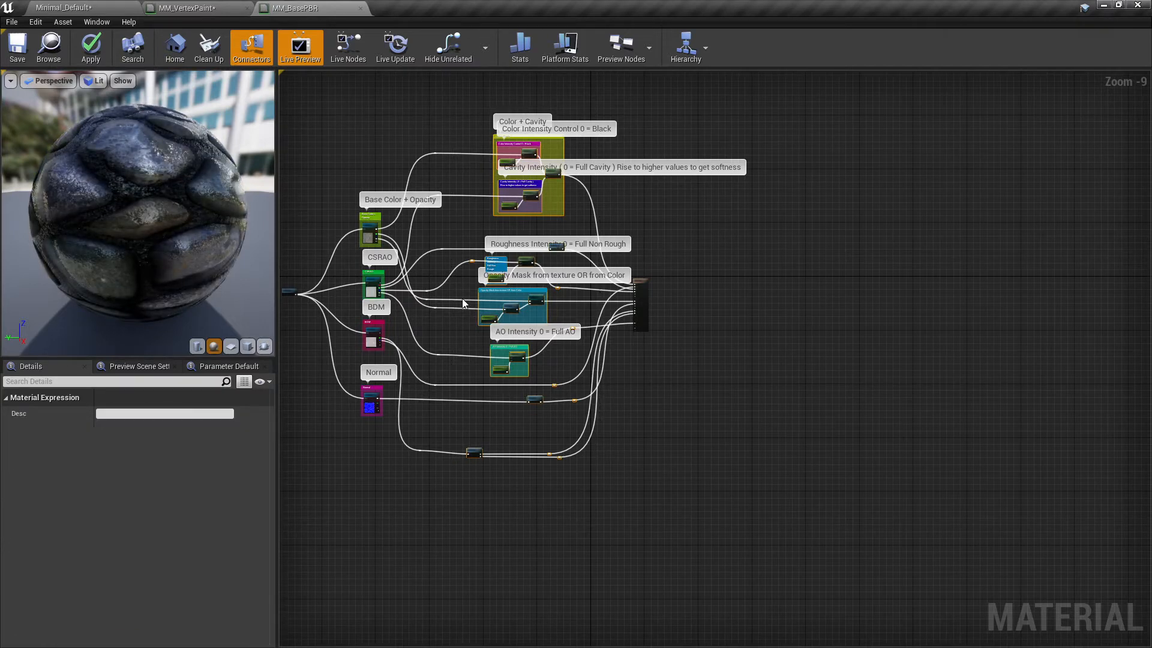
{"action": "left_click", "coordinate": [243, 6]}
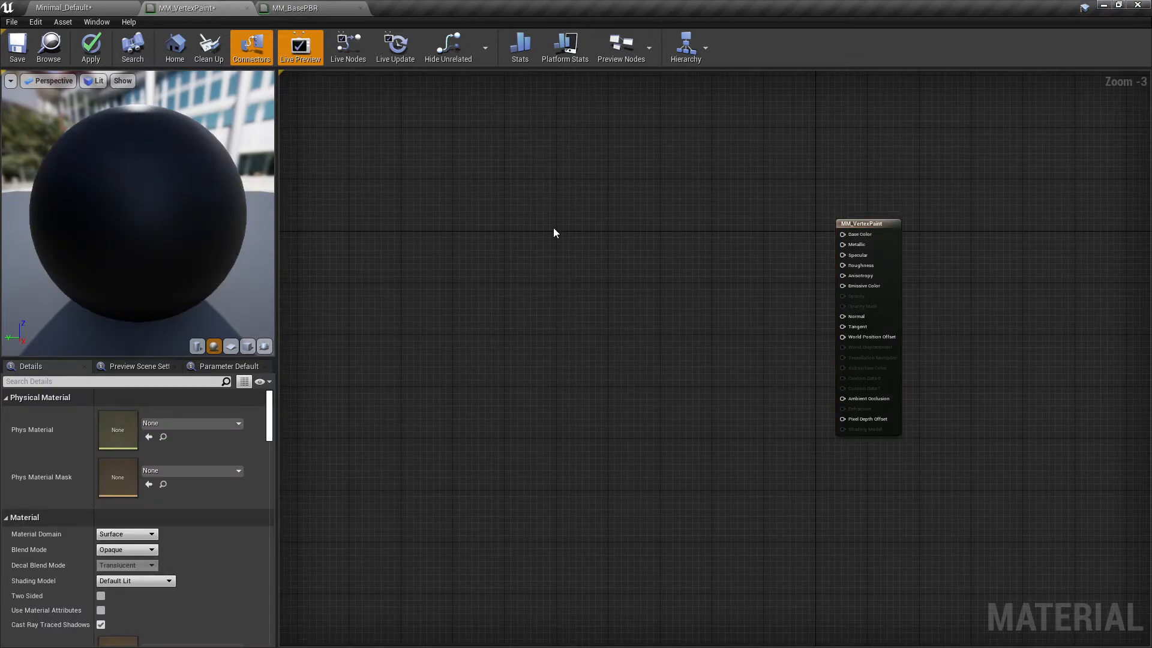
{"action": "right_click_drag", "start_coordinate": [665, 153], "coordinate": [652, 330]}
{"action": "right_click_drag", "start_coordinate": [650, 264], "coordinate": [656, 424]}
Step: Delete the reroute points before and after the Roughness Intensity Multiply node
{"action": "left_click_drag", "start_coordinate": [645, 160], "coordinate": [477, 282]}
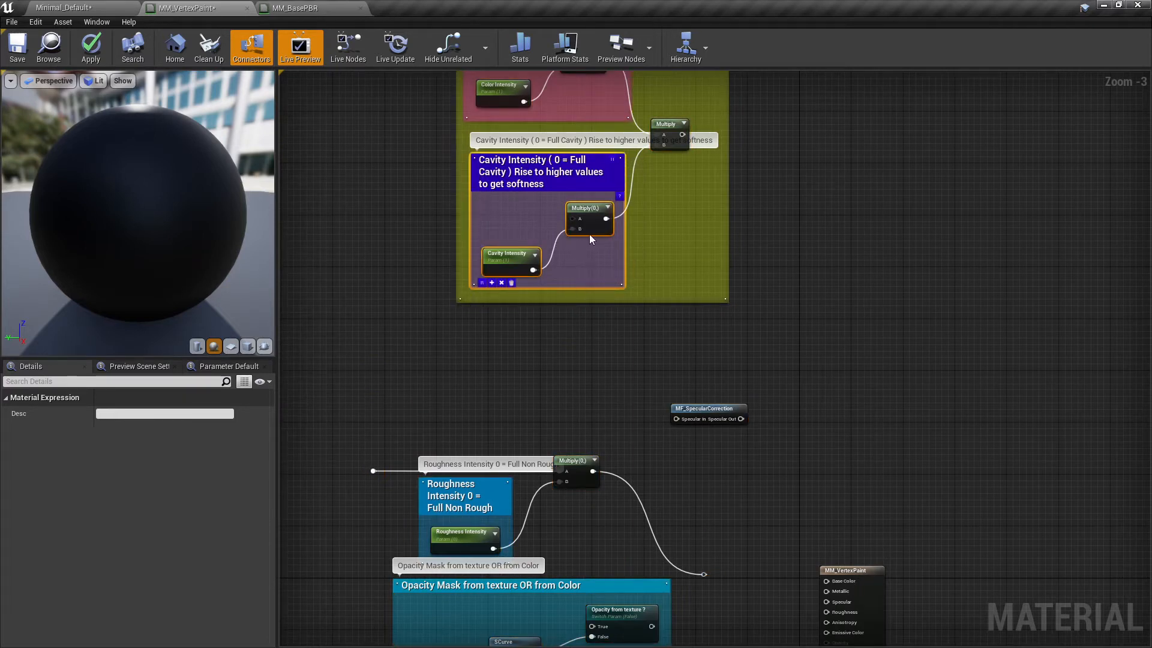
{"action": "left_click", "coordinate": [791, 184]}
{"action": "right_click_drag", "start_coordinate": [791, 181], "coordinate": [730, 278]}
{"action": "right_click_drag", "start_coordinate": [728, 348], "coordinate": [768, 279]}
{"action": "right_click_drag", "start_coordinate": [629, 355], "coordinate": [657, 306]}
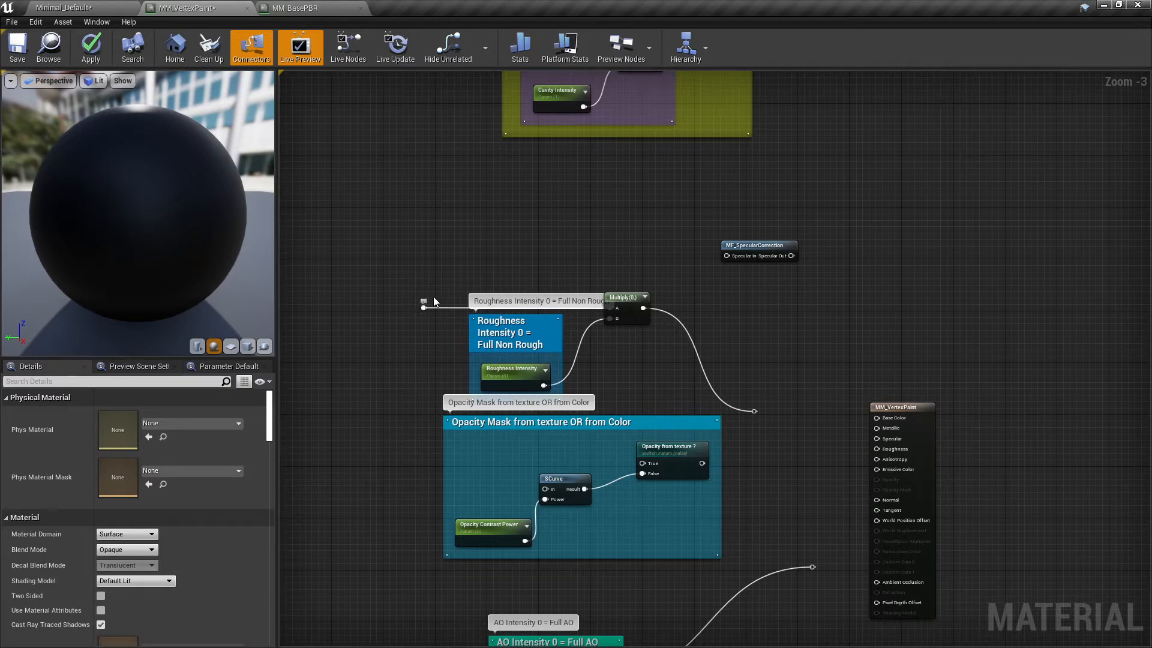
{"action": "left_click", "coordinate": [424, 307]}
{"action": "key", "text": "Delete"}
{"action": "left_click", "coordinate": [754, 411]}
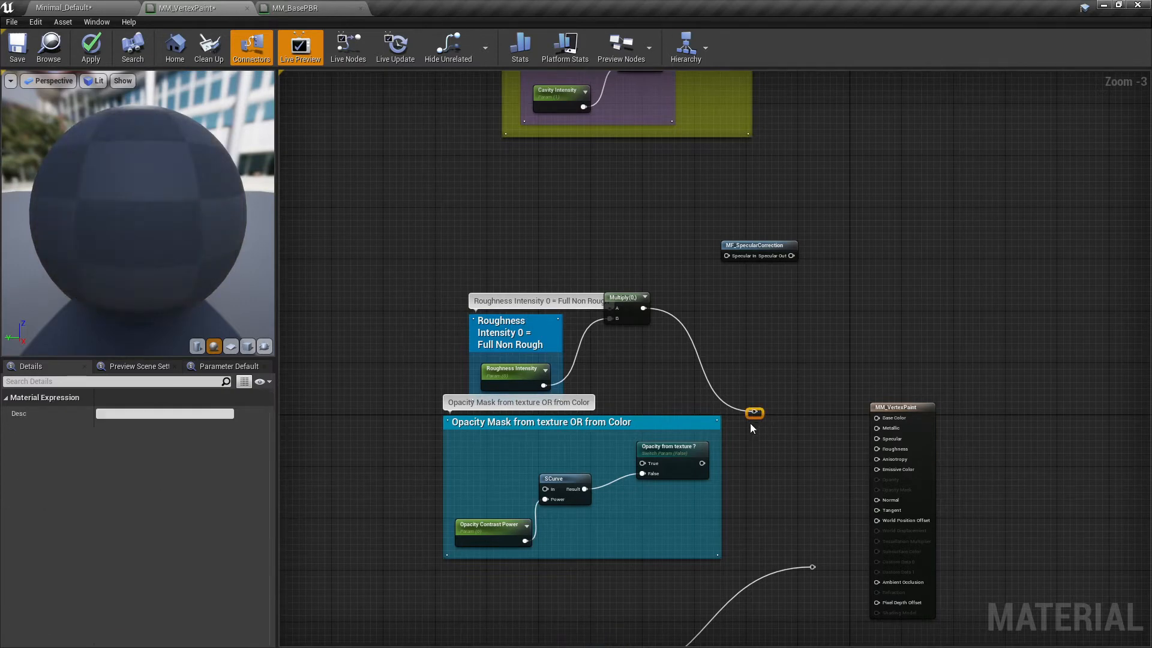
{"action": "key", "text": "Delete"}
Step: Delete the "Opacity Mask from texture OR from Color" comment box together with its nodes
{"action": "right_click_drag", "start_coordinate": [687, 379], "coordinate": [700, 281]}
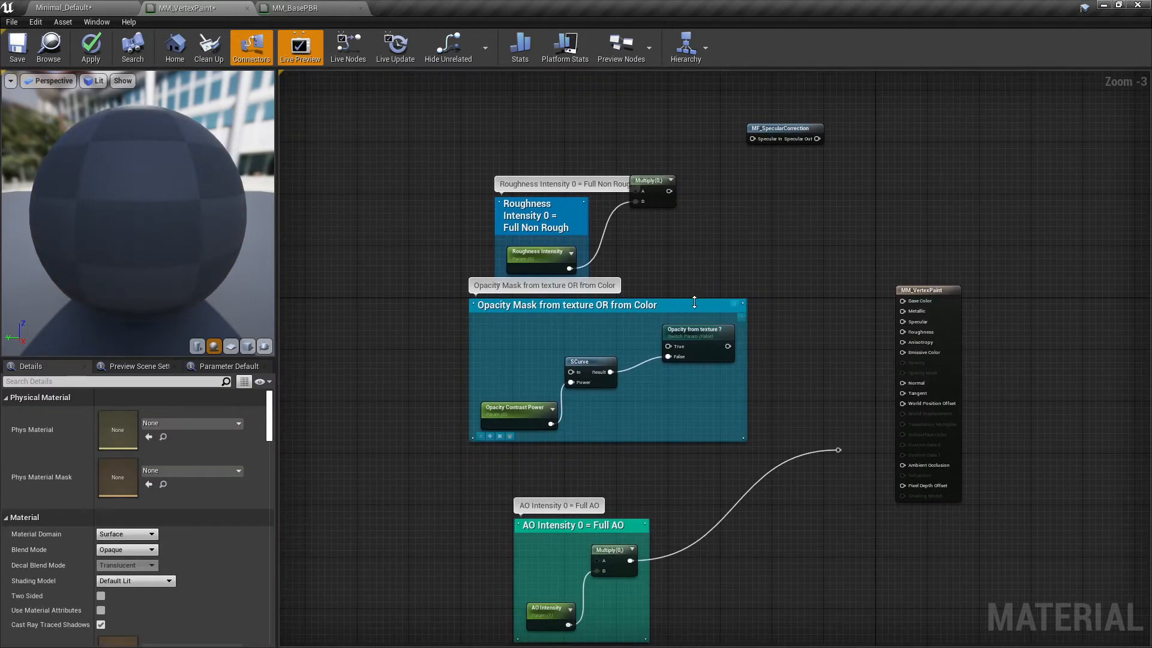
{"action": "left_click_drag", "start_coordinate": [767, 309], "coordinate": [459, 451]}
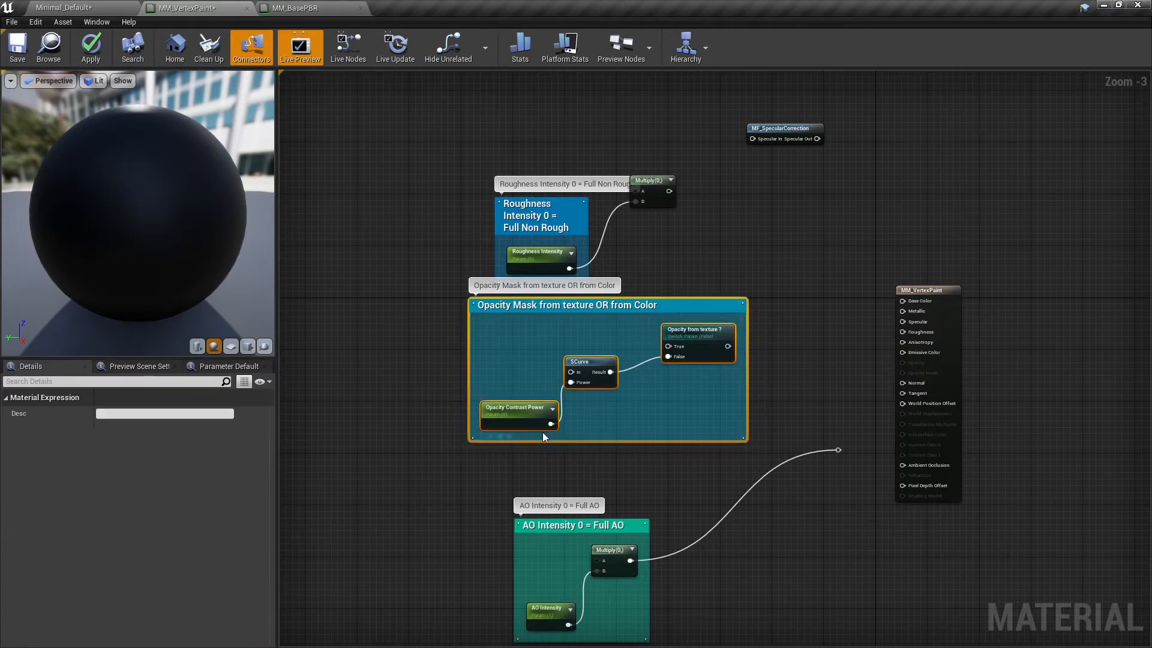
{"action": "key", "text": "Delete"}
Step: Delete the reroute points on the AO Multiply and MF_NormalControl outputs, and move MF_NormalControl above the AO Intensity group
{"action": "right_click_drag", "start_coordinate": [681, 372], "coordinate": [645, 308]}
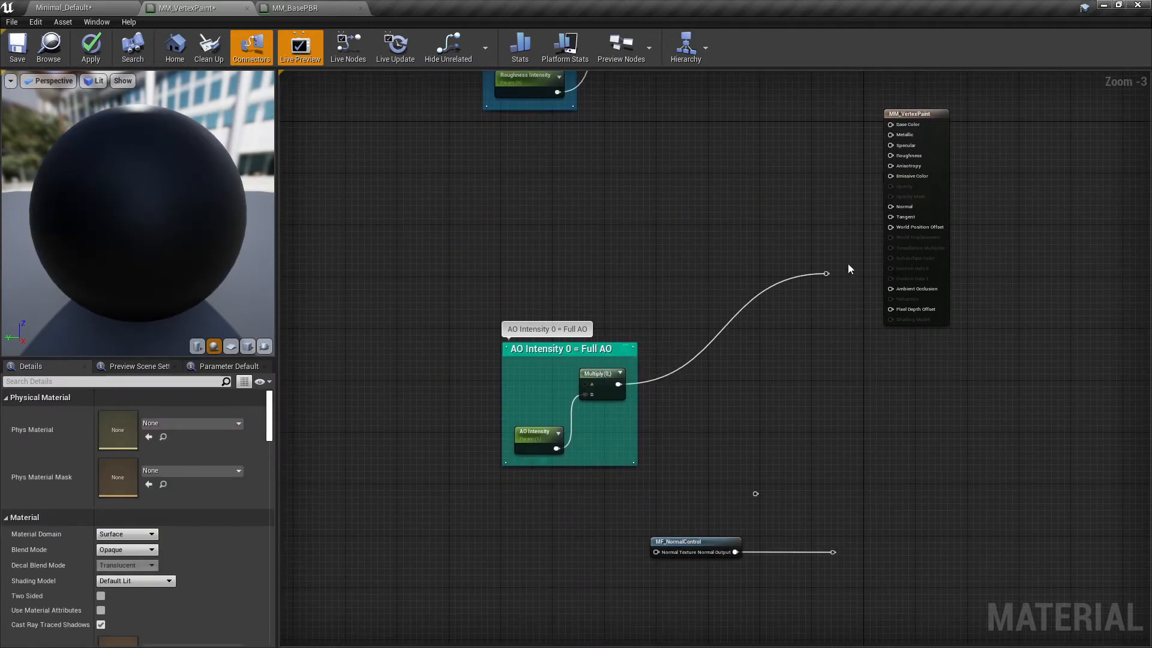
{"action": "left_click", "coordinate": [826, 273]}
{"action": "key", "text": "Delete"}
{"action": "right_click_drag", "start_coordinate": [747, 464], "coordinate": [759, 370]}
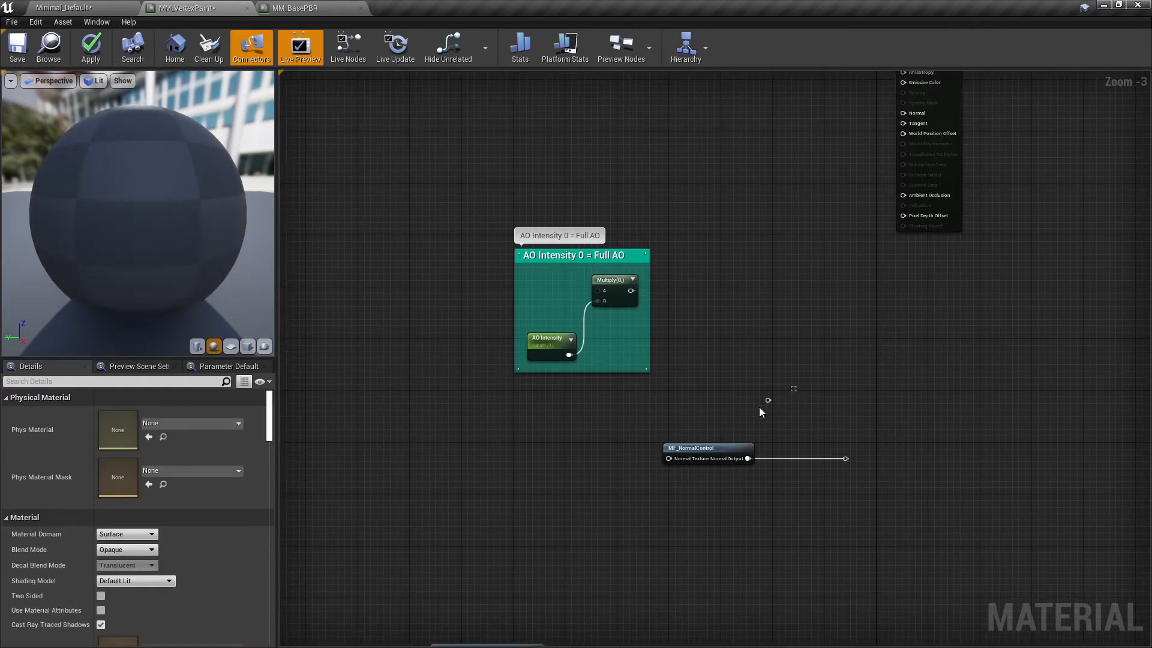
{"action": "left_click", "coordinate": [845, 459]}
{"action": "key", "text": "Delete"}
{"action": "left_click_drag", "start_coordinate": [720, 448], "coordinate": [600, 159]}
Step: Delete both reroute points on the MF_DisplacementControl outputs
{"action": "right_click_drag", "start_coordinate": [758, 470], "coordinate": [806, 234]}
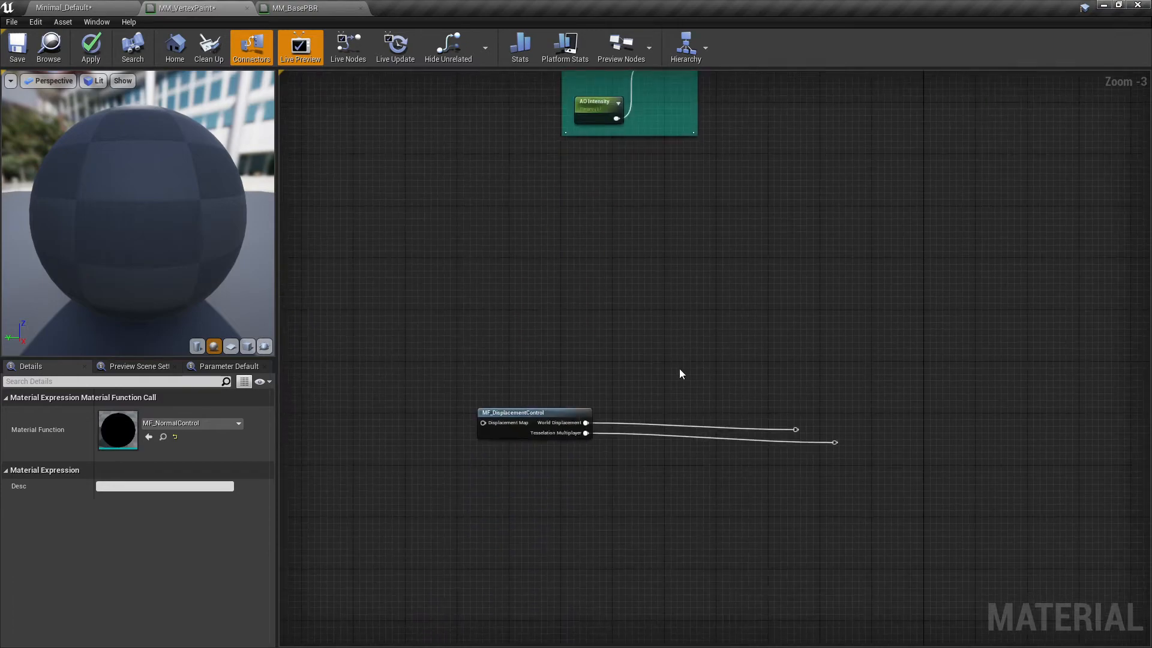
{"action": "left_click_drag", "start_coordinate": [923, 378], "coordinate": [772, 463]}
{"action": "key", "text": "Delete"}
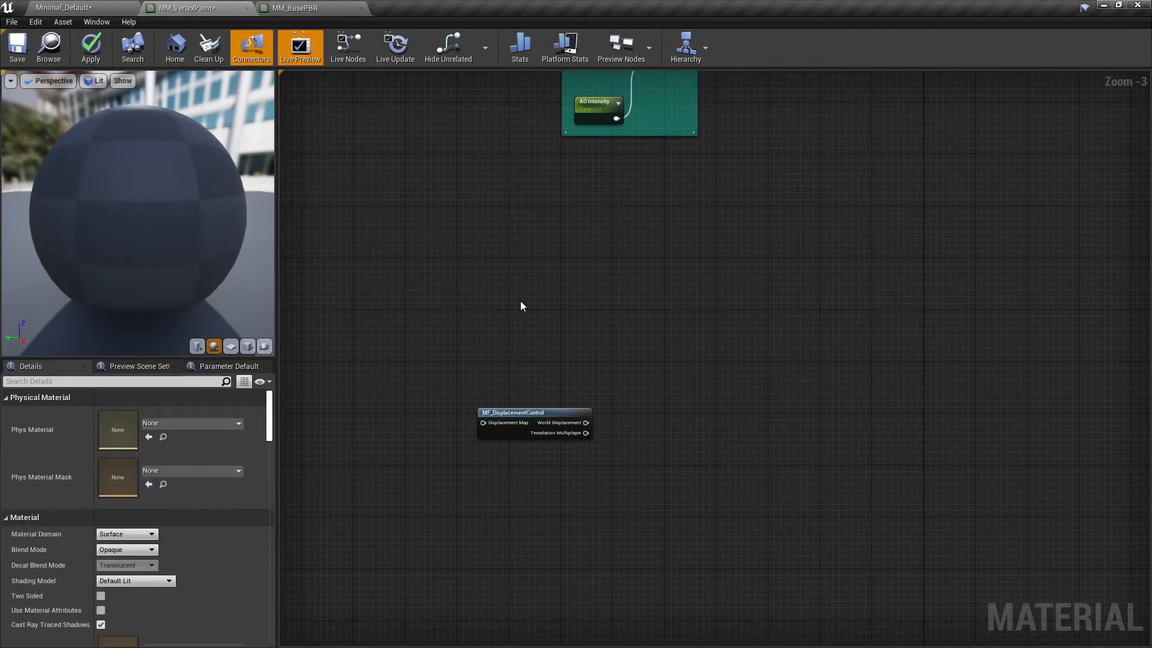
Step: Move the AO Intensity group to the bottom of the graph and stack MF_DisplacementControl directly below MF_NormalControl
{"action": "left_click_drag", "start_coordinate": [581, 410], "coordinate": [522, 184]}
{"action": "right_click_drag", "start_coordinate": [522, 183], "coordinate": [574, 434]}
{"action": "left_click_drag", "start_coordinate": [770, 241], "coordinate": [597, 364]}
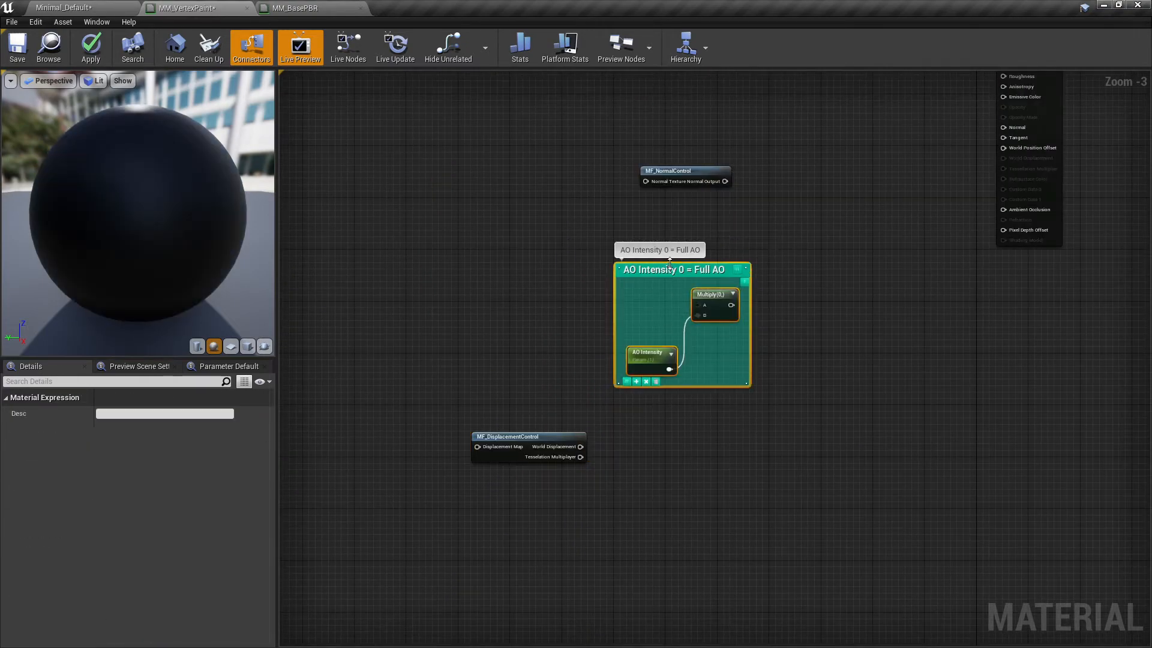
{"action": "mouse_move", "coordinate": [670, 264]}
{"action": "left_mouse_down"}
{"action": "mouse_move", "coordinate": [676, 398]}
{"action": "mouse_move", "coordinate": [679, 252]}
{"action": "mouse_move", "coordinate": [682, 263]}
{"action": "left_mouse_up"}
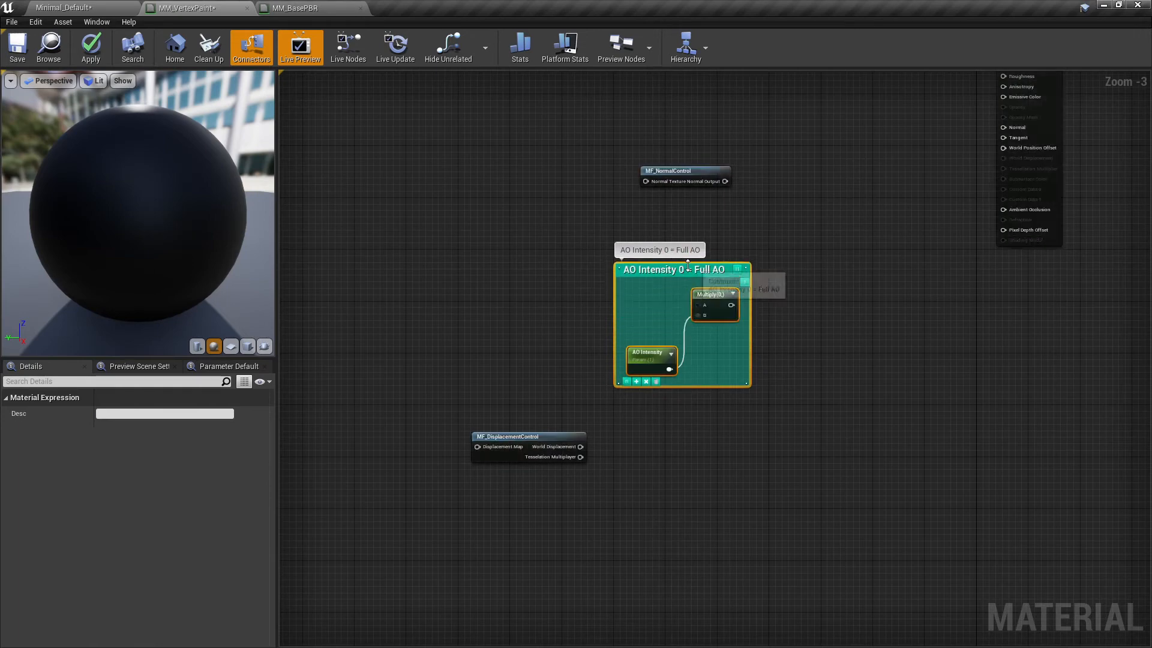
{"action": "left_click_drag", "start_coordinate": [717, 312], "coordinate": [711, 416]}
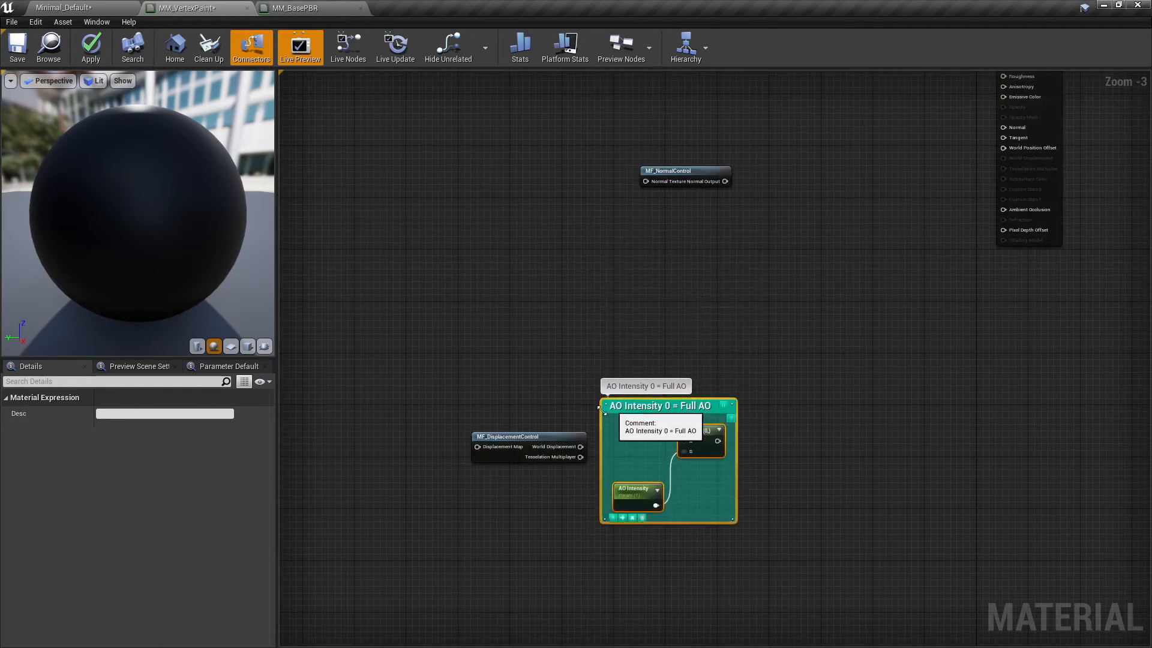
{"action": "left_click_drag", "start_coordinate": [537, 436], "coordinate": [698, 235]}
{"action": "right_click_drag", "start_coordinate": [804, 218], "coordinate": [588, 302]}
{"action": "left_click", "coordinate": [643, 321]}
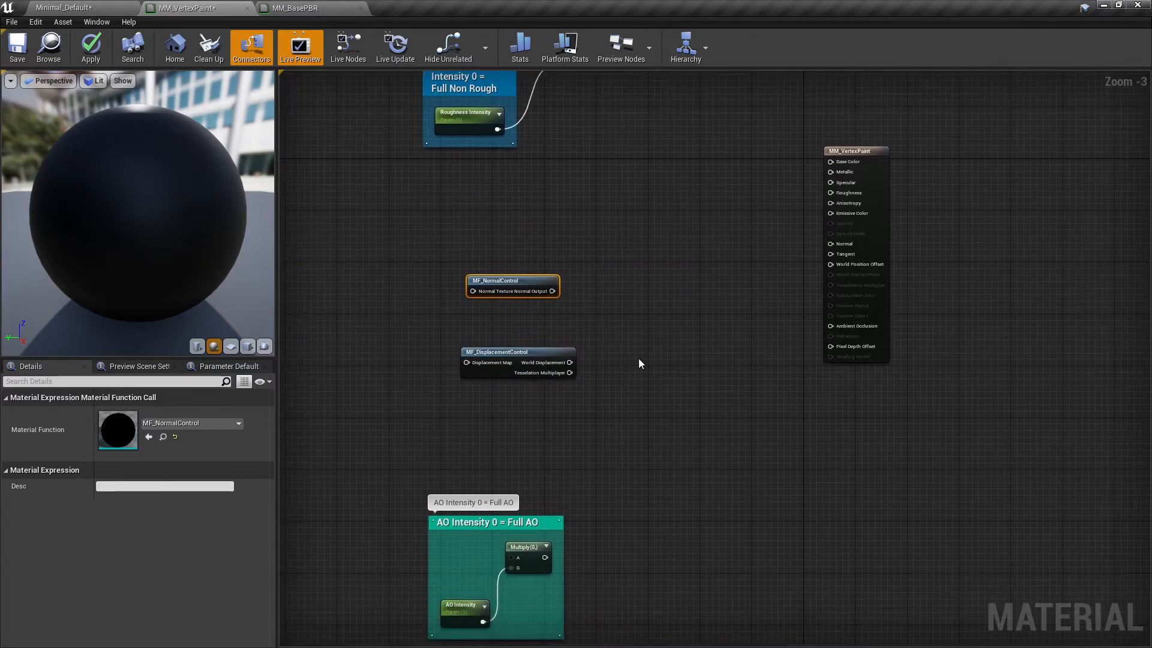
Step: Connect MF_DisplacementControl to the material's World Displacement and Tessellation Multiplier, and the AO Multiply to Ambient Occlusion
{"action": "left_click_drag", "start_coordinate": [570, 362], "coordinate": [831, 275]}
{"action": "left_click_drag", "start_coordinate": [570, 373], "coordinate": [831, 285]}
{"action": "right_click_drag", "start_coordinate": [703, 432], "coordinate": [707, 377]}
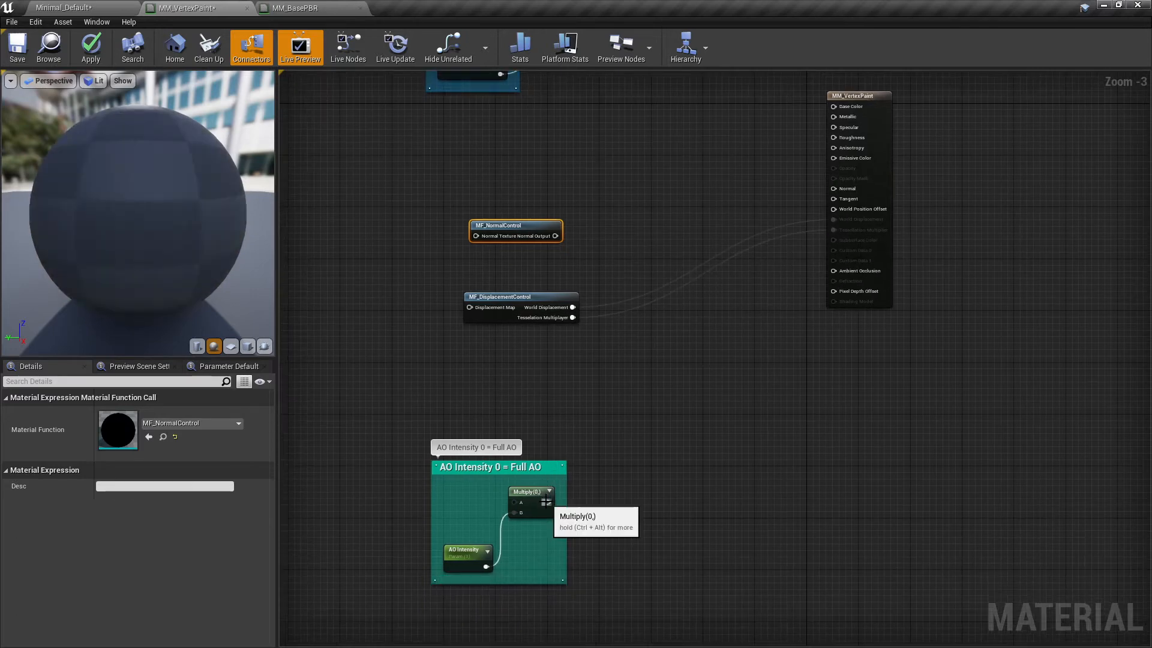
{"action": "left_click_drag", "start_coordinate": [548, 502], "coordinate": [836, 271]}
Step: Connect the roughness Multiply to Roughness and MF_SpecularCorrection to Specular, placing MF_SpecularCorrection just above the roughness nodes
{"action": "right_click_drag", "start_coordinate": [606, 117], "coordinate": [594, 337]}
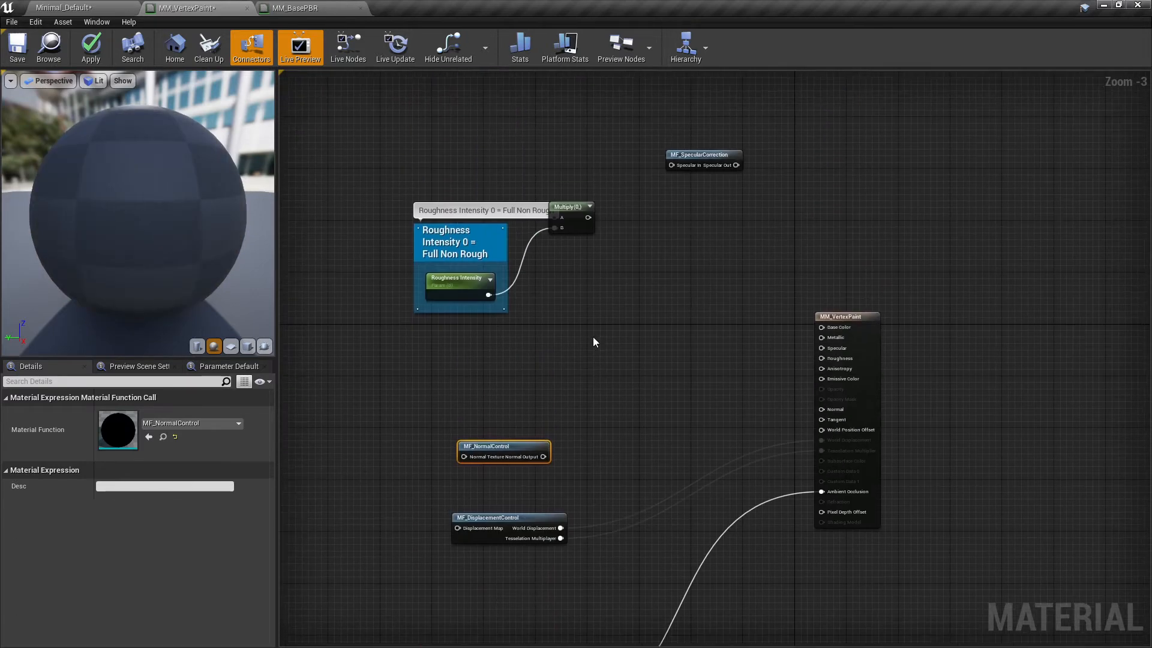
{"action": "left_click_drag", "start_coordinate": [588, 217], "coordinate": [823, 357]}
{"action": "right_click_drag", "start_coordinate": [759, 323], "coordinate": [814, 430]}
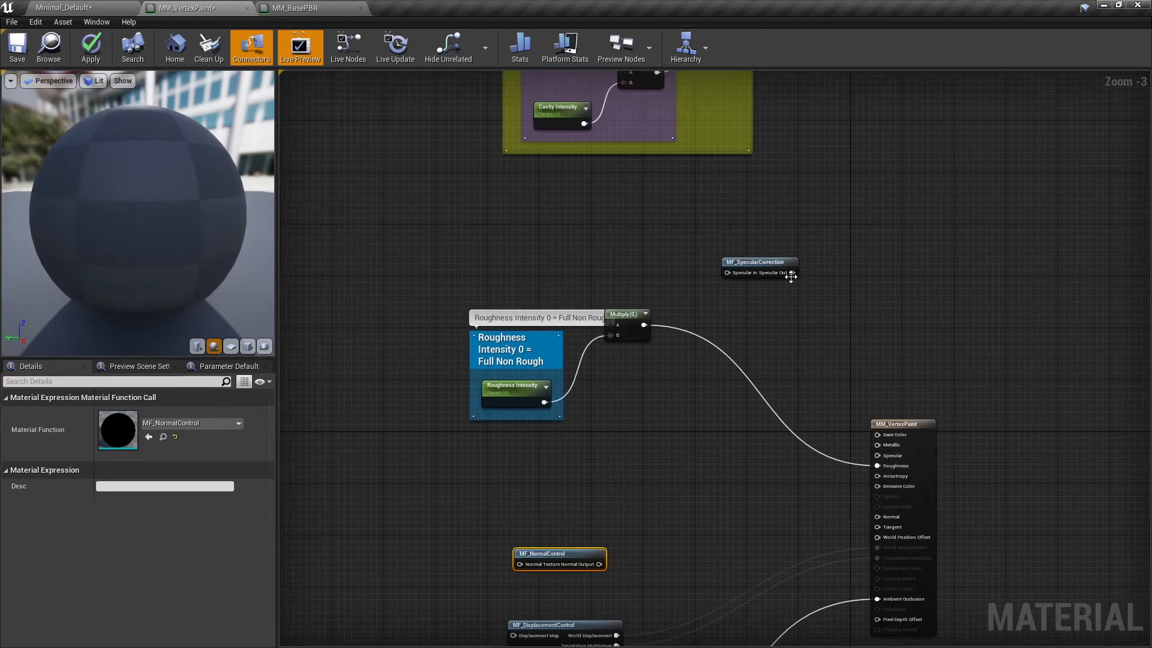
{"action": "left_click_drag", "start_coordinate": [792, 273], "coordinate": [877, 454]}
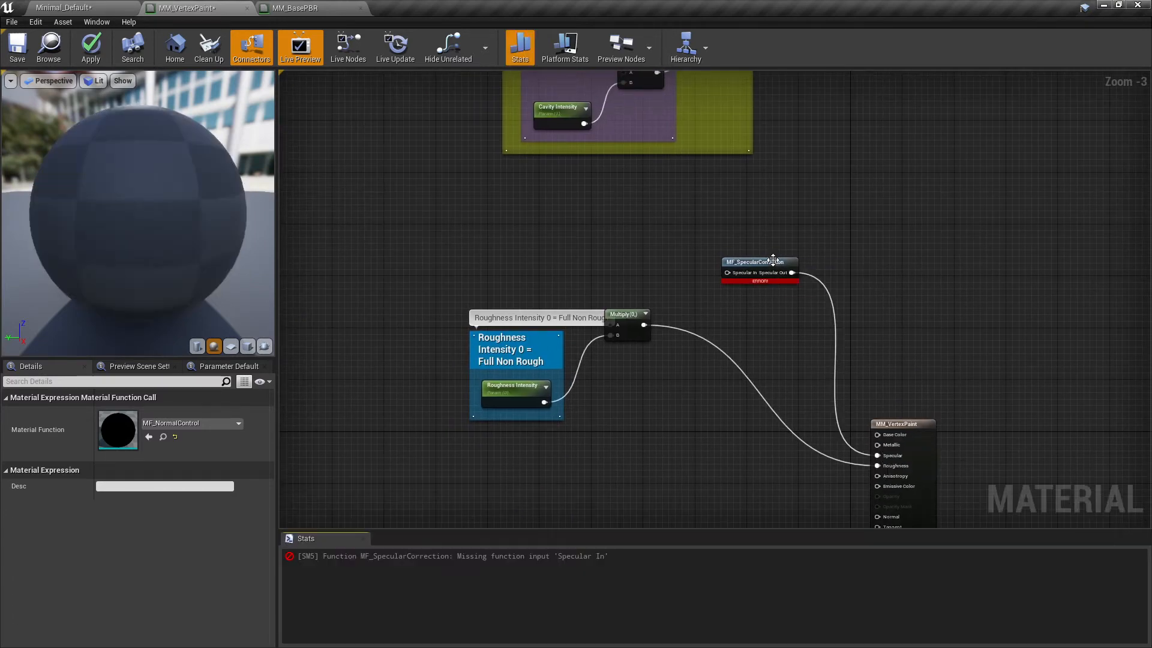
{"action": "left_click_drag", "start_coordinate": [773, 259], "coordinate": [642, 257]}
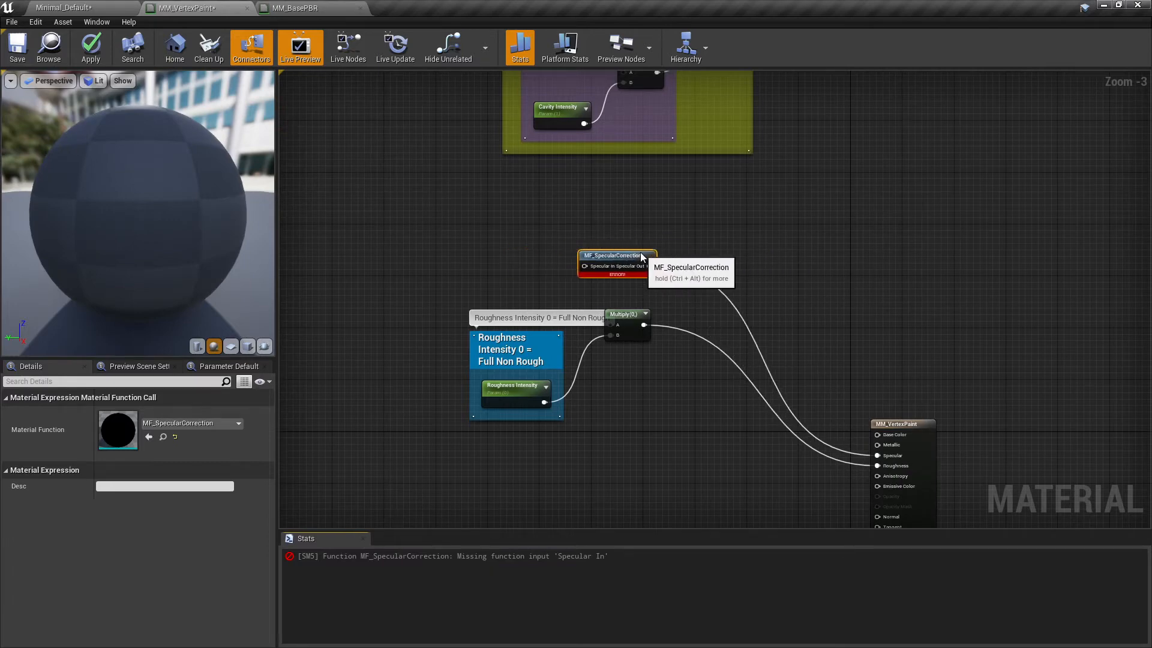
Step: Connect the Color + Cavity Multiply to Base Color and MF_NormalControl to Normal, shifting MF_NormalControl slightly down
{"action": "right_click_drag", "start_coordinate": [642, 257], "coordinate": [634, 362]}
{"action": "right_click_drag", "start_coordinate": [706, 172], "coordinate": [707, 197]}
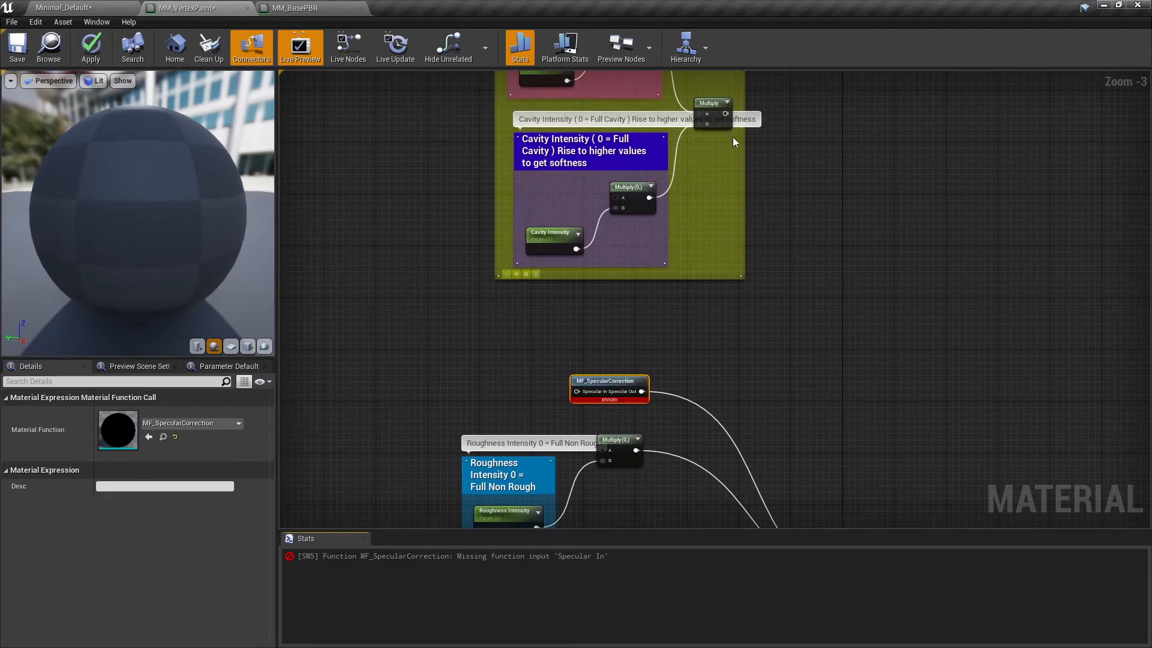
{"action": "left_click_drag", "start_coordinate": [725, 113], "coordinate": [870, 132]}
{"action": "right_click_drag", "start_coordinate": [939, 135], "coordinate": [947, 239]}
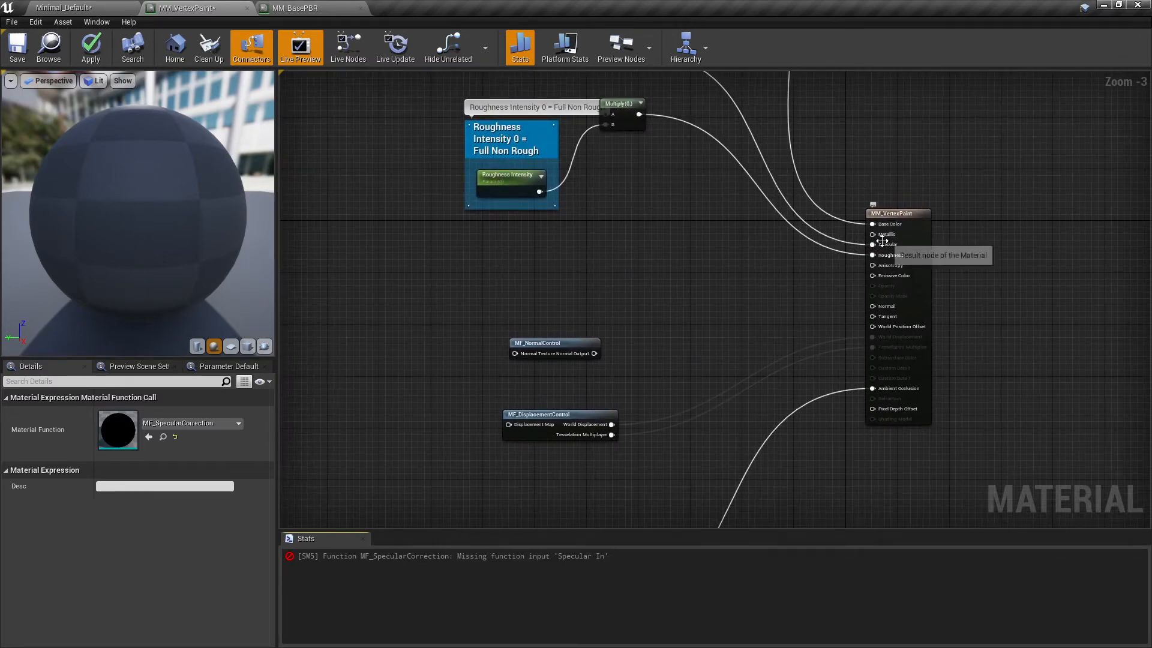
{"action": "left_click_drag", "start_coordinate": [594, 353], "coordinate": [871, 304]}
{"action": "left_click_drag", "start_coordinate": [578, 347], "coordinate": [564, 364]}
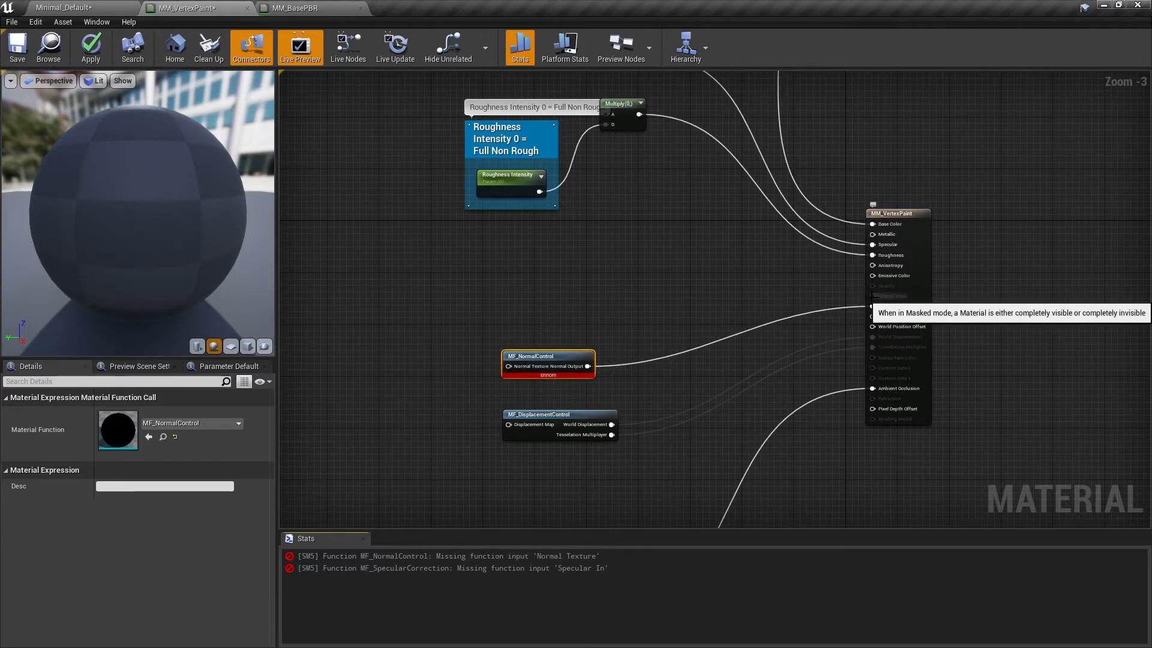
Step: Add a StaticSwitchParameter named "Opacity ?" feeding the Opacity Mask input and place it above MF_NormalControl
{"action": "left_click_drag", "start_coordinate": [870, 298], "coordinate": [734, 291]}
{"action": "type", "text": "static"}
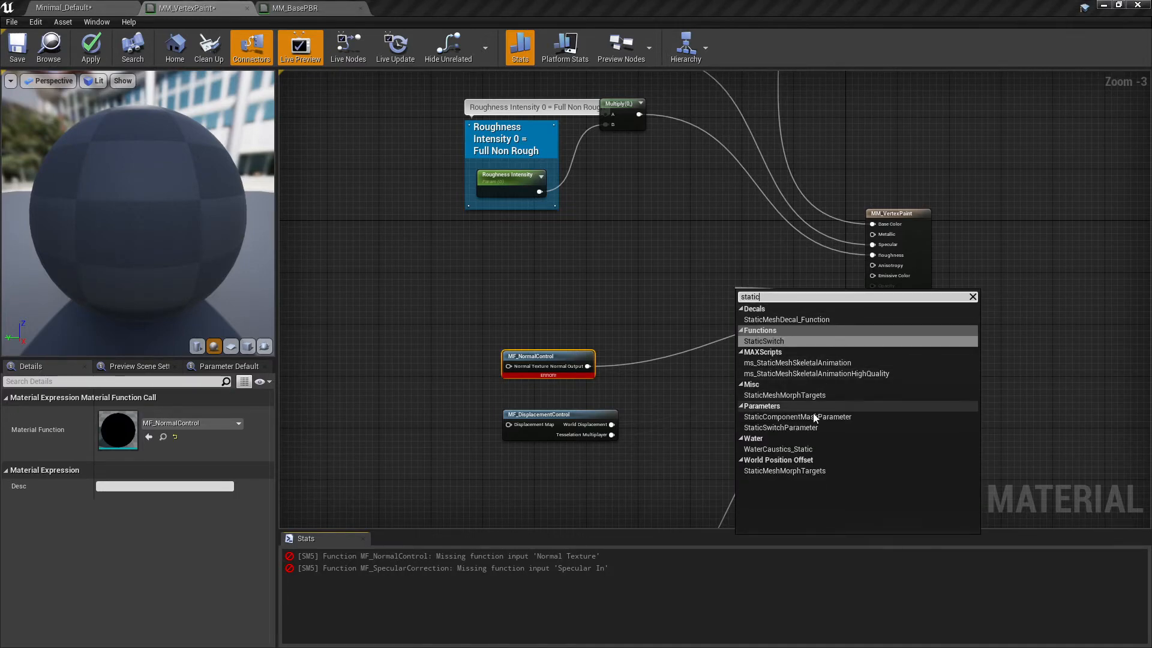
{"action": "left_click", "coordinate": [797, 426]}
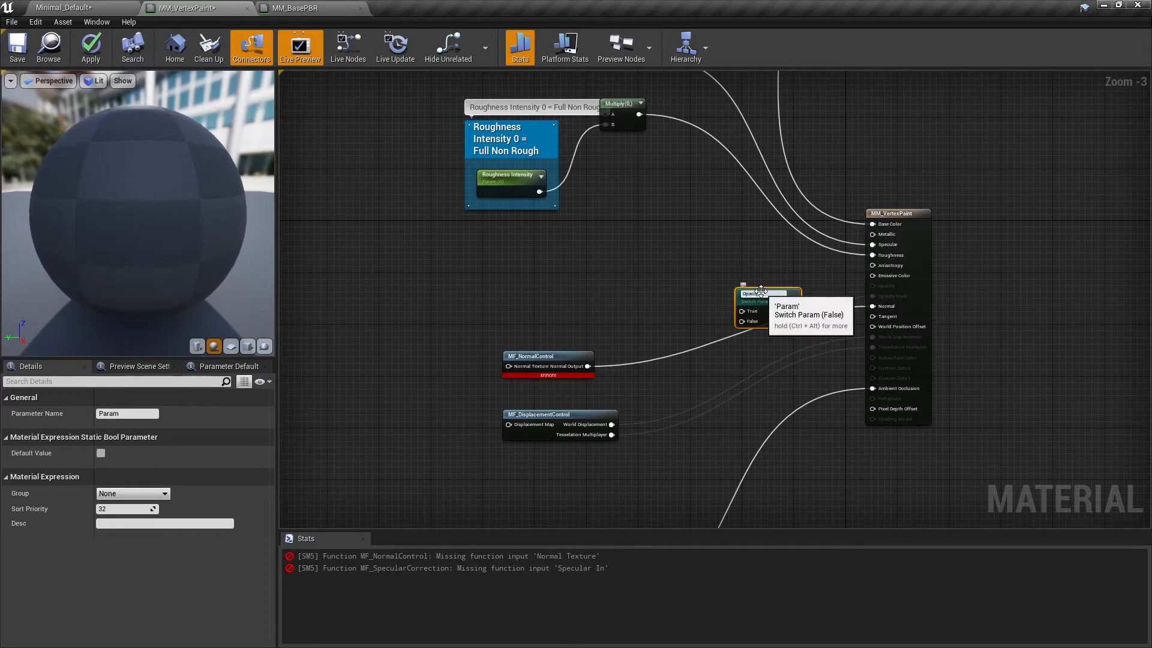
{"action": "type", "text": "Opacity ?"}
{"action": "key", "text": "Return"}
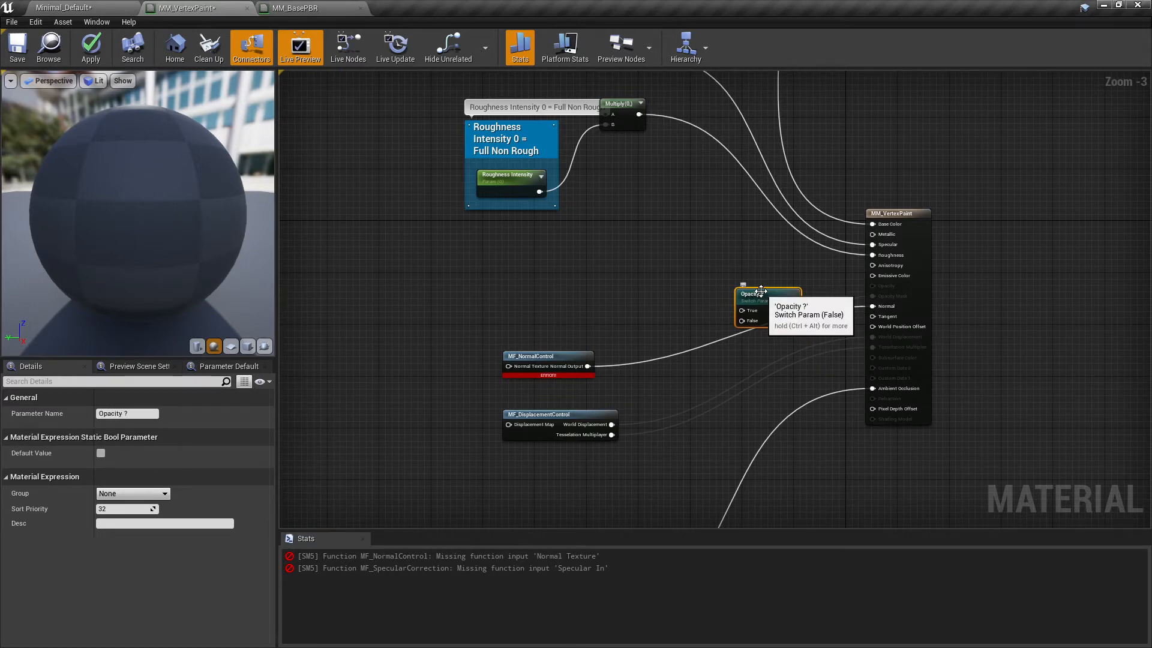
{"action": "scroll", "coordinate": [761, 291], "scroll_direction": "up", "scroll_amount": 1}
{"action": "left_click_drag", "start_coordinate": [770, 300], "coordinate": [524, 264]}
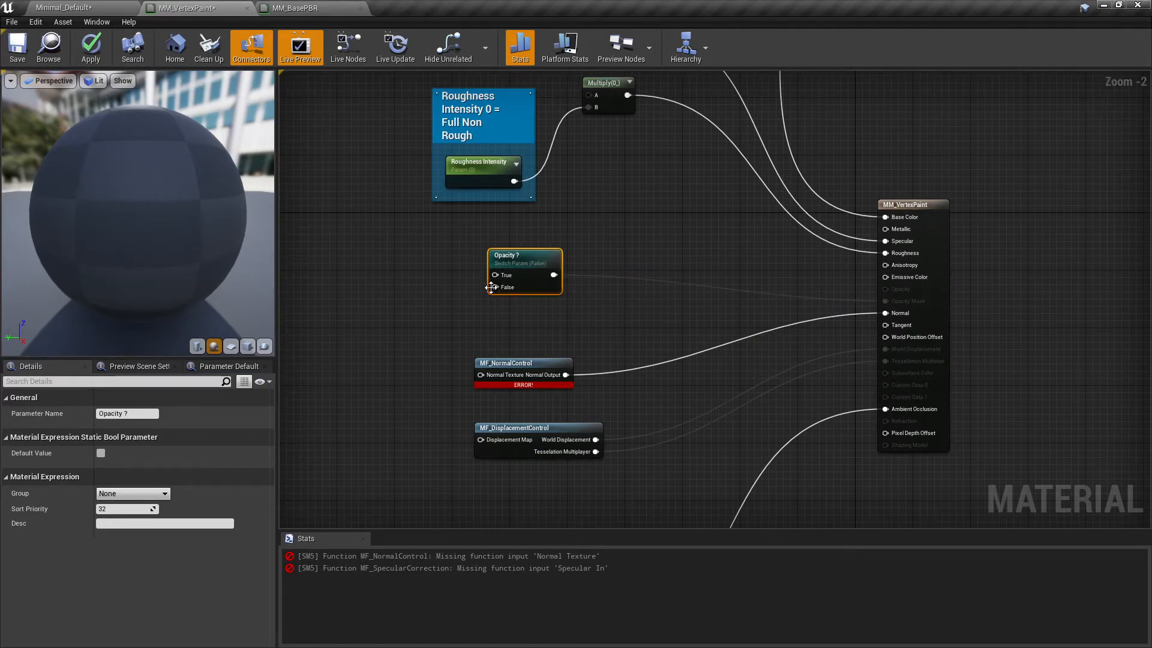
Step: Feed a Constant with value 1 into the False input of the "Opacity ?" switch and shift both nodes slightly down
{"action": "left_click_drag", "start_coordinate": [493, 287], "coordinate": [432, 313]}
{"action": "type", "text": "c"}
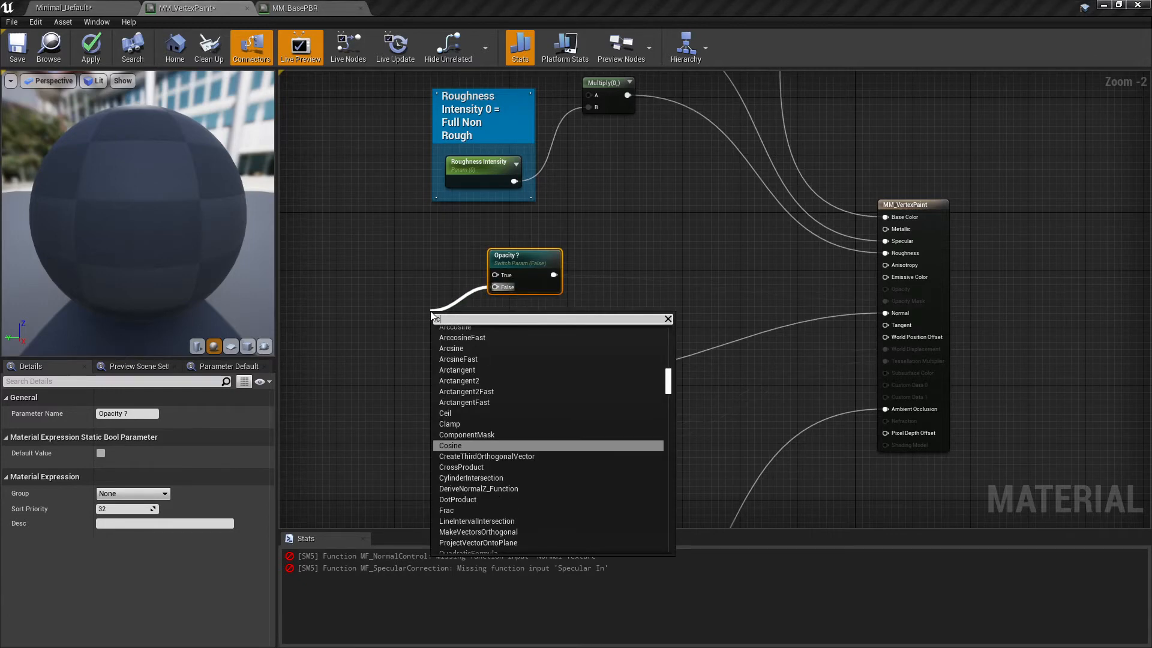
{"action": "type", "text": "onstan"}
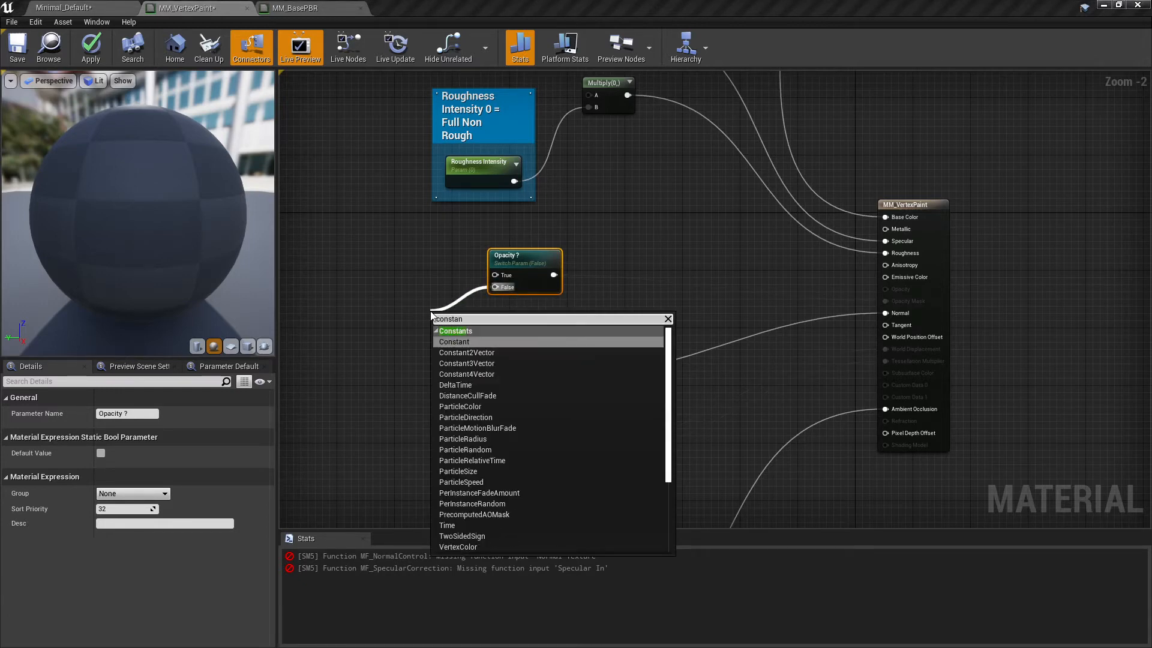
{"action": "left_click", "coordinate": [447, 341]}
{"action": "left_click", "coordinate": [116, 415]}
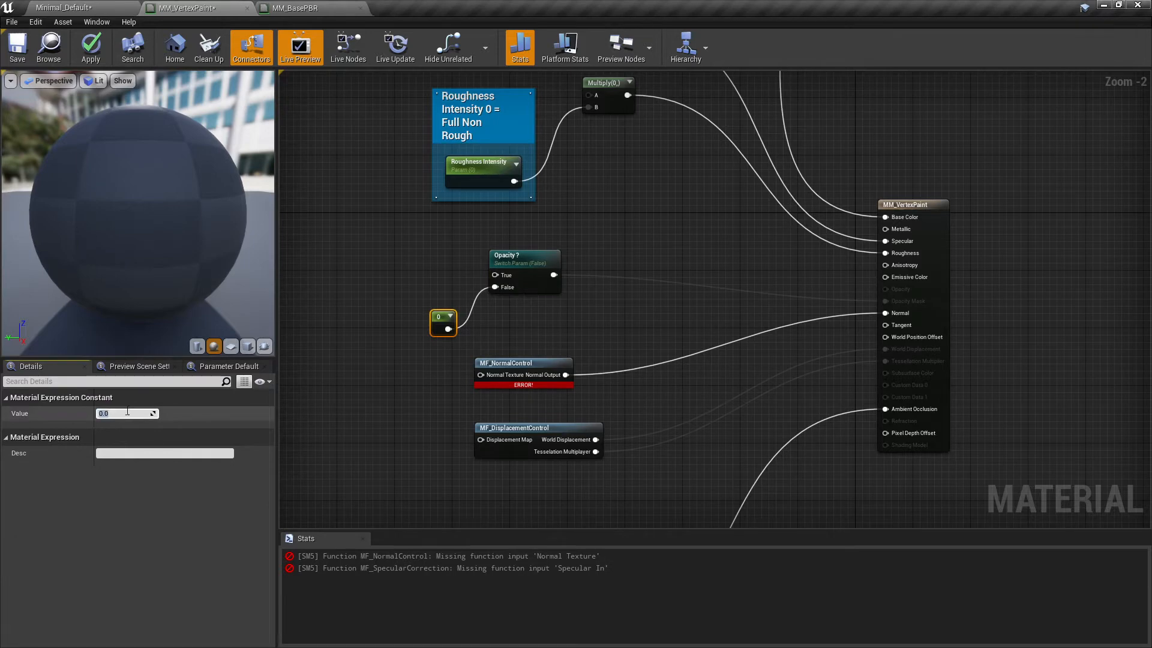
{"action": "type", "text": "1"}
{"action": "left_click", "coordinate": [647, 248]}
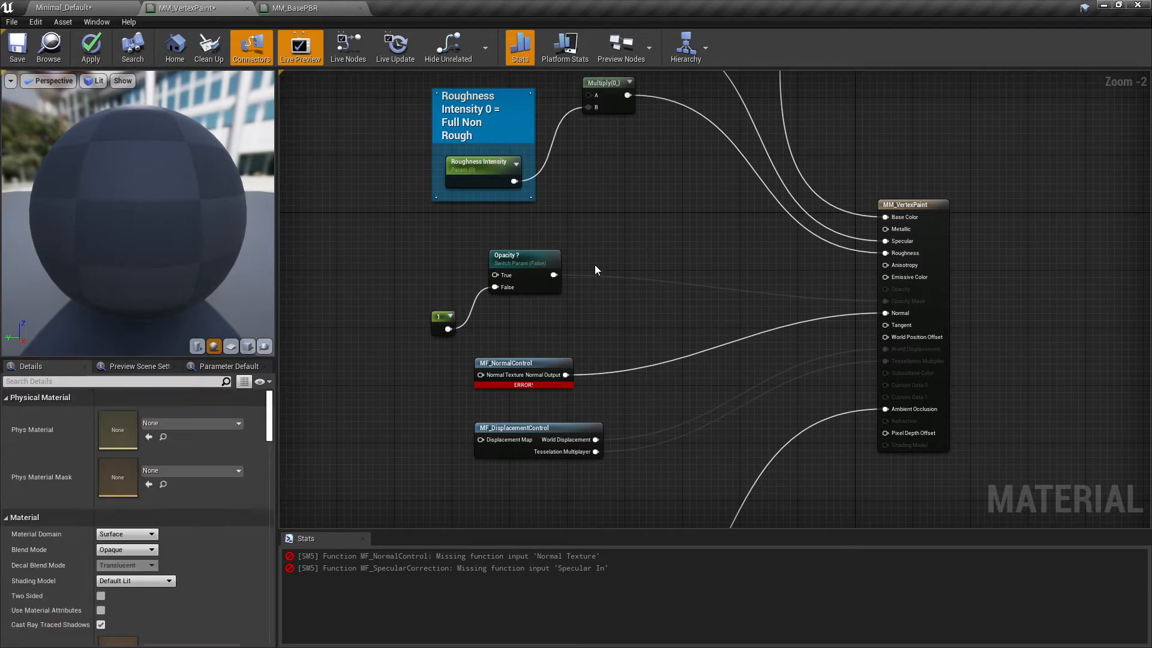
{"action": "left_click_drag", "start_coordinate": [504, 269], "coordinate": [512, 284]}
{"action": "left_click_drag", "start_coordinate": [443, 316], "coordinate": [442, 327]}
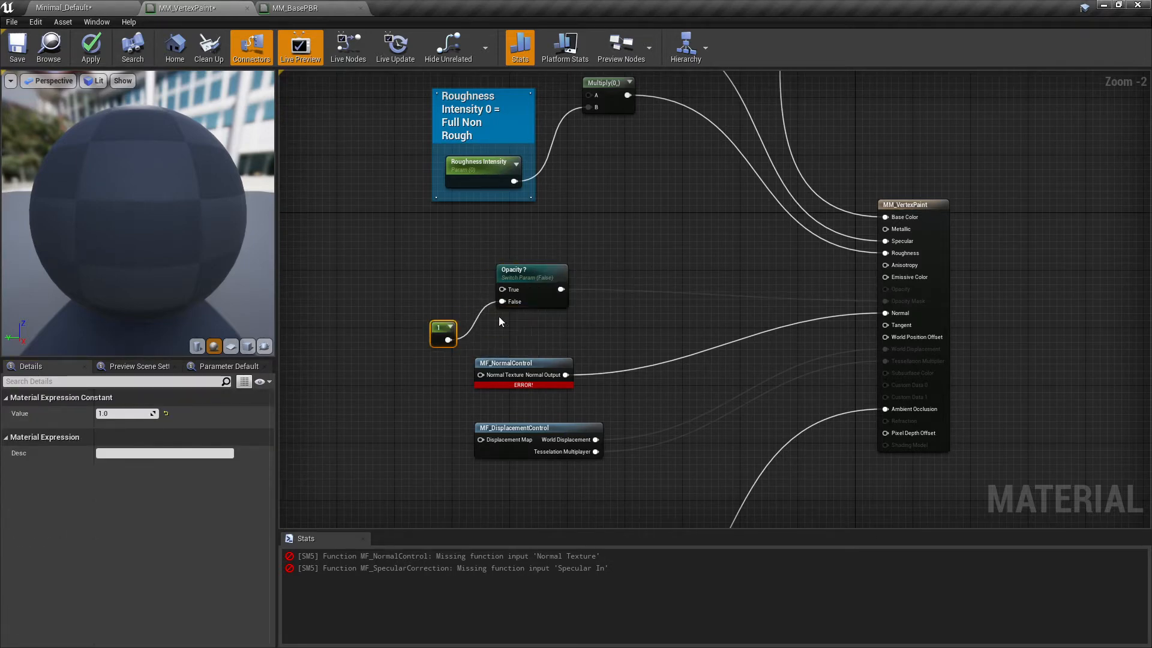
Step: Shift the "Opacity ?" switch and its constant slightly, and move the MM_VertexPaint result node farther away from the control nodes
{"action": "left_click_drag", "start_coordinate": [535, 279], "coordinate": [528, 276]}
{"action": "left_click", "coordinate": [575, 286]}
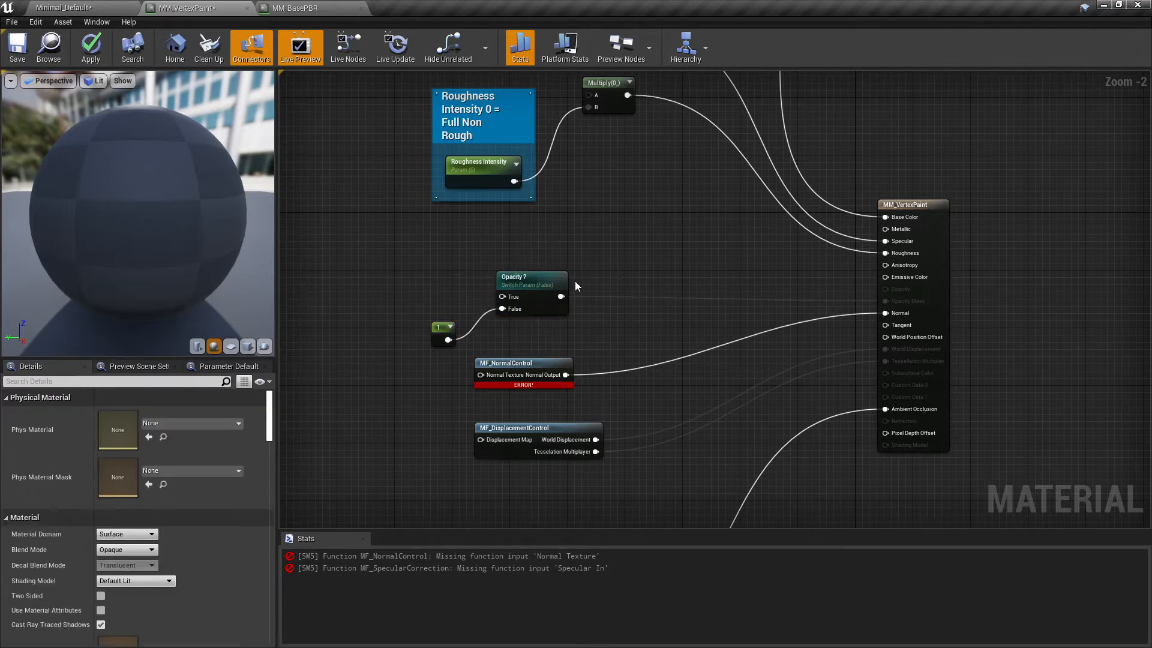
{"action": "right_click_drag", "start_coordinate": [575, 286], "coordinate": [666, 333]}
{"action": "scroll", "coordinate": [632, 289], "scroll_direction": "down", "scroll_amount": 1}
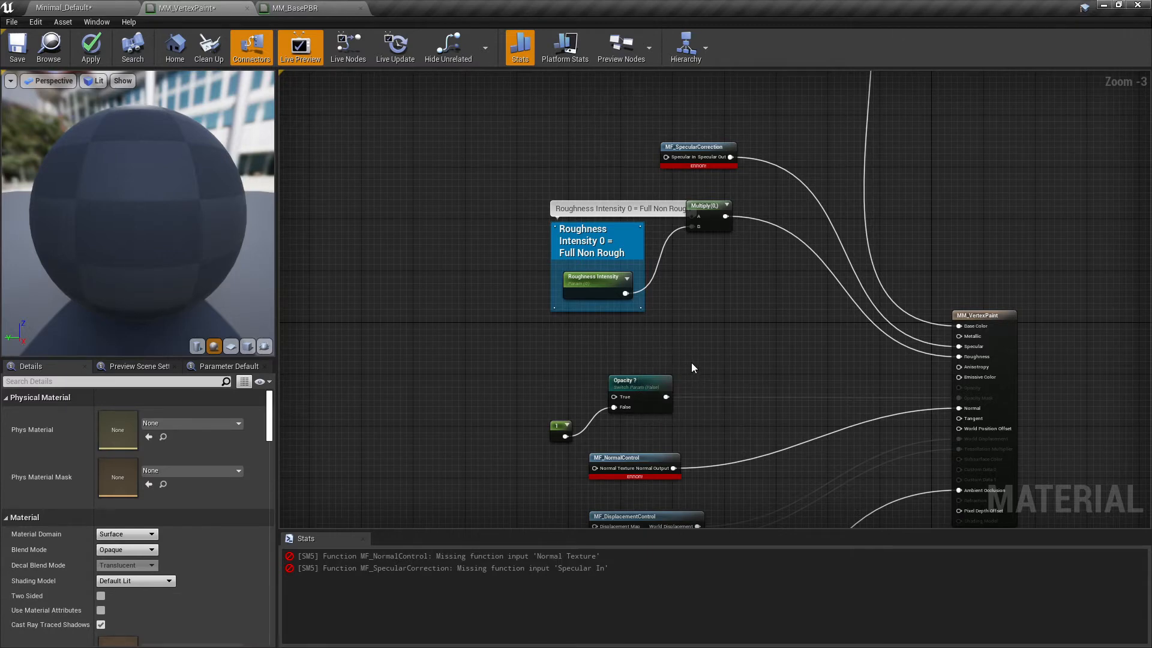
{"action": "scroll", "coordinate": [719, 318], "scroll_direction": "down", "scroll_amount": 3}
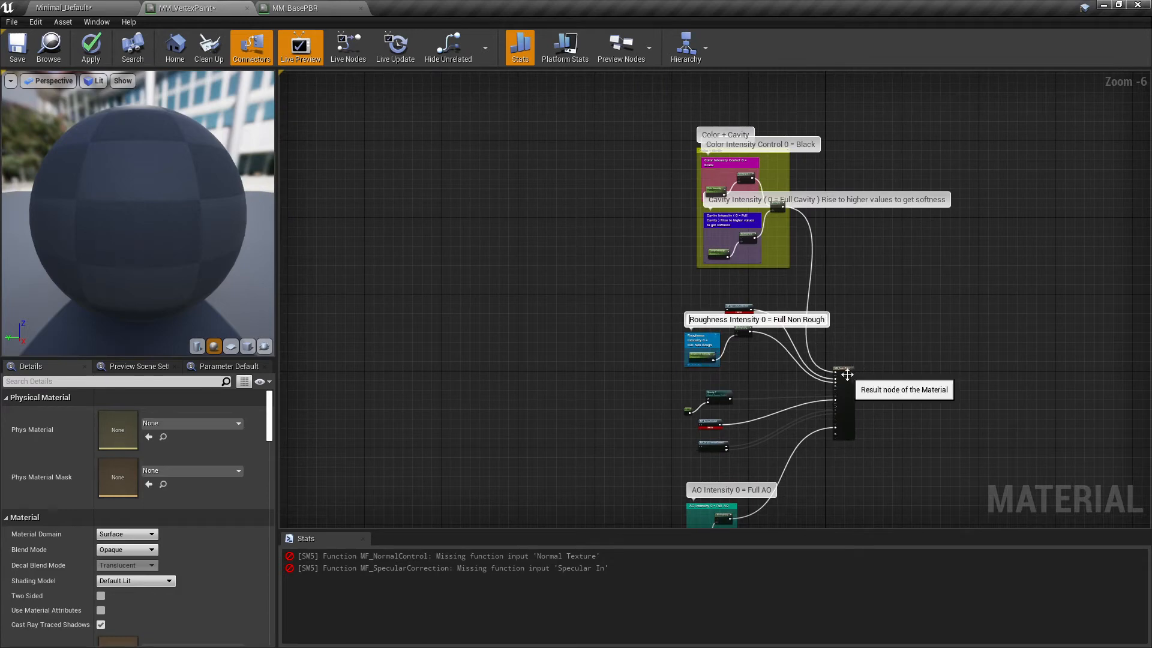
{"action": "left_click_drag", "start_coordinate": [854, 377], "coordinate": [959, 351]}
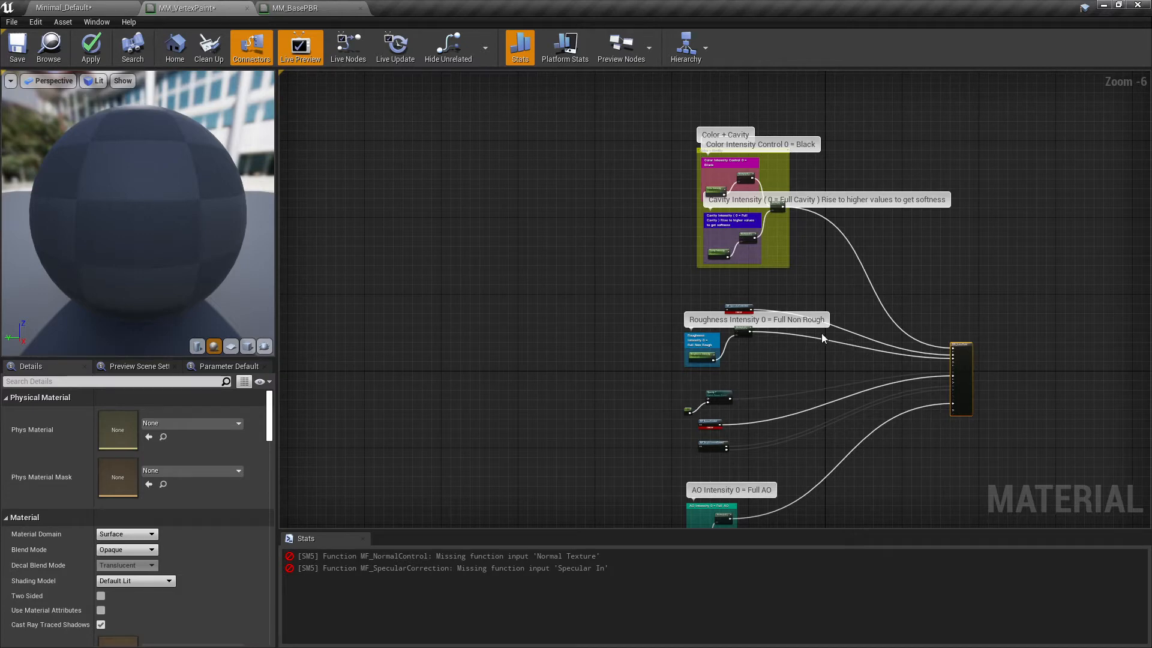
Step: Place a Sphere in the Minimal_Default level and set its scale to 10 on all axes
{"action": "left_click", "coordinate": [126, 6]}
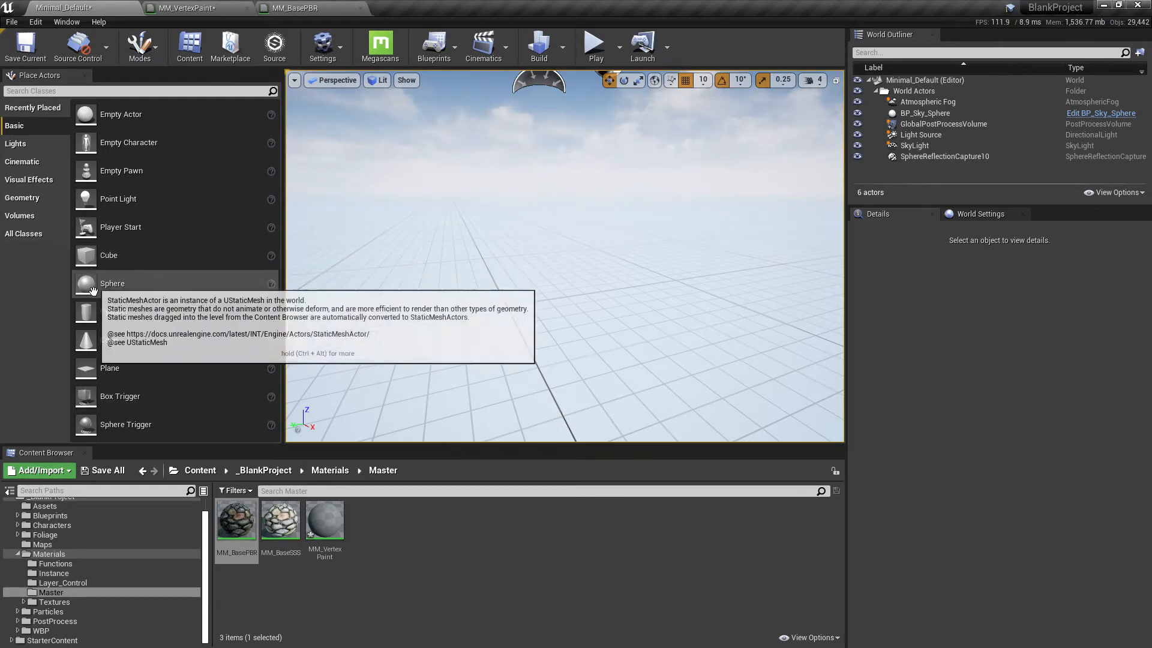
{"action": "left_click_drag", "start_coordinate": [112, 291], "coordinate": [476, 252]}
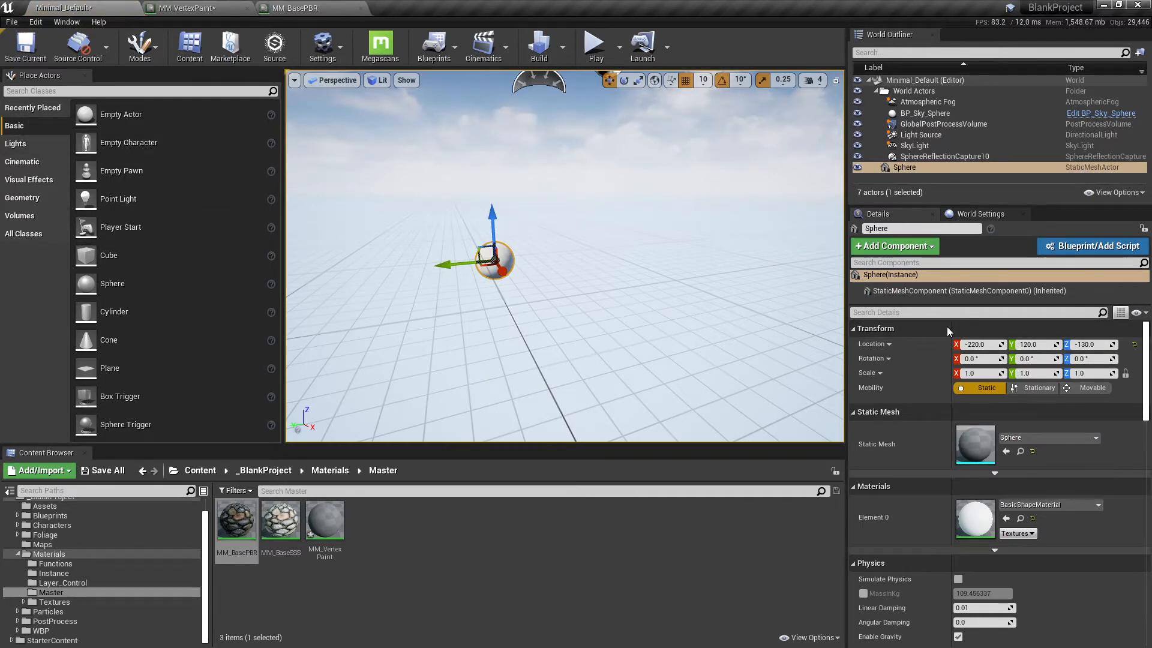
{"action": "left_click", "coordinate": [977, 372]}
{"action": "type", "text": "1"}
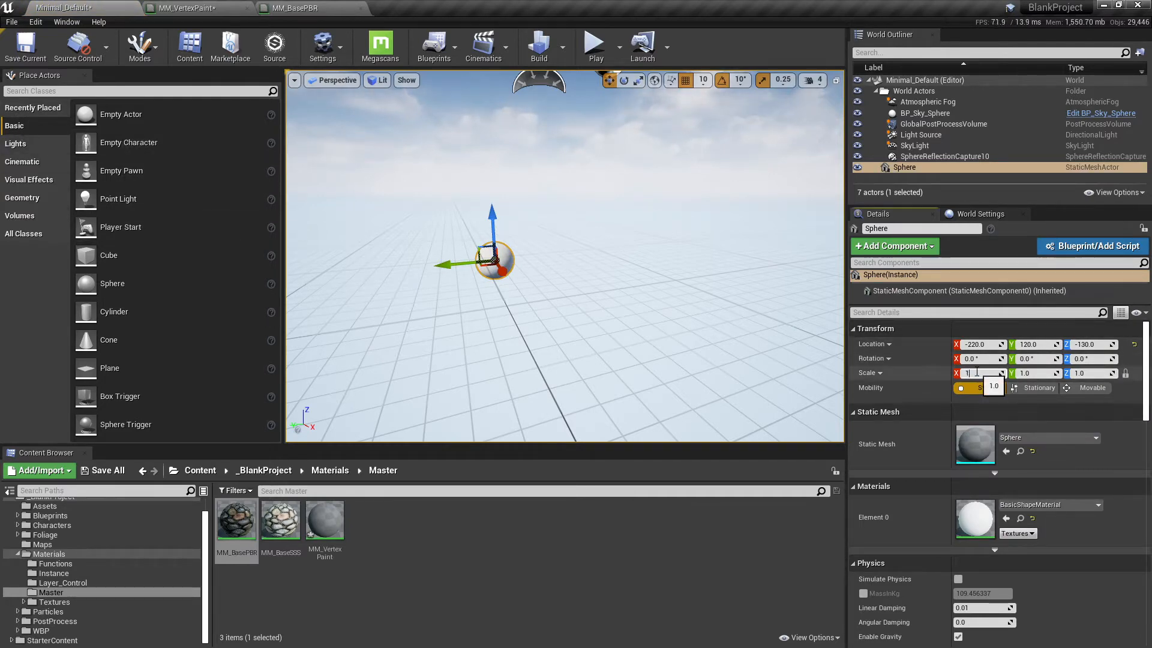
{"action": "key", "text": "Return"}
{"action": "scroll", "coordinate": [620, 294], "scroll_direction": "down", "scroll_amount": 3}
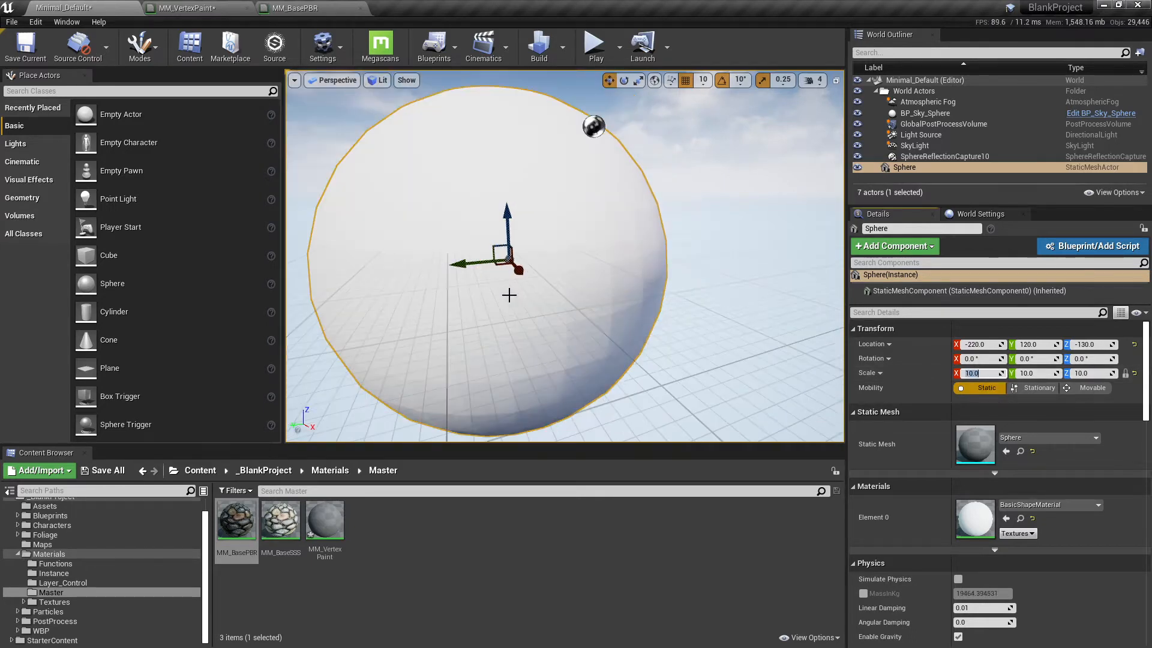
Step: Display the level in Brush Wireframe mode and hide BP_Sky_Sphere to expose the sphere's vertices
{"action": "right_click_drag", "start_coordinate": [509, 296], "coordinate": [527, 218]}
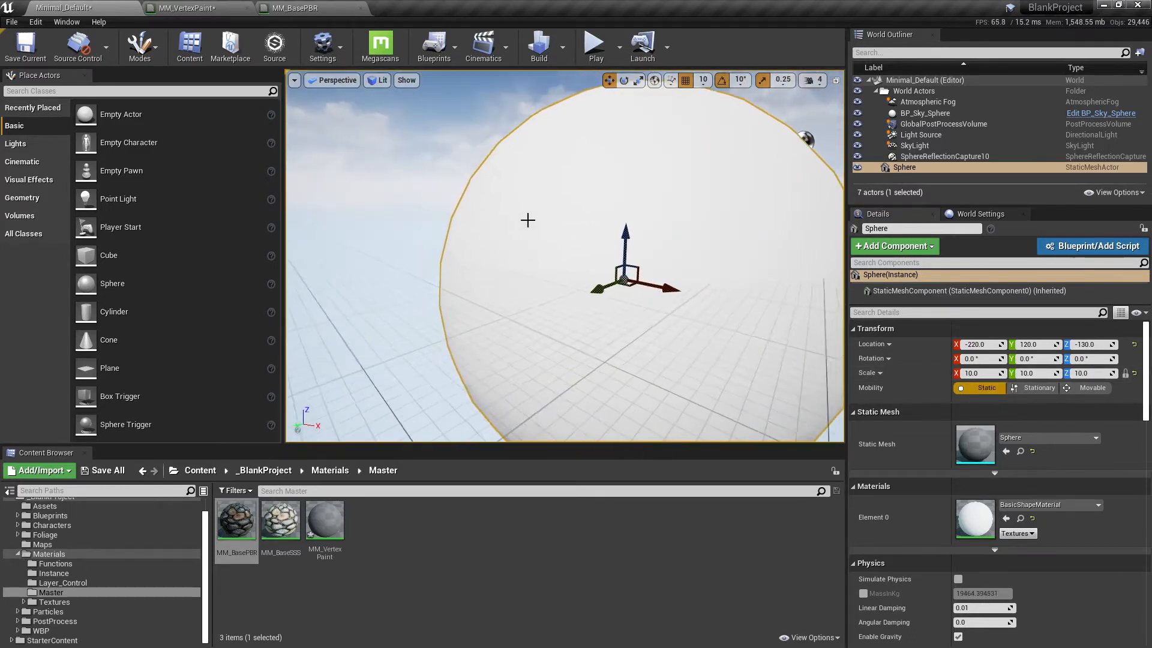
{"action": "left_click", "coordinate": [378, 79]}
{"action": "left_click", "coordinate": [414, 131]}
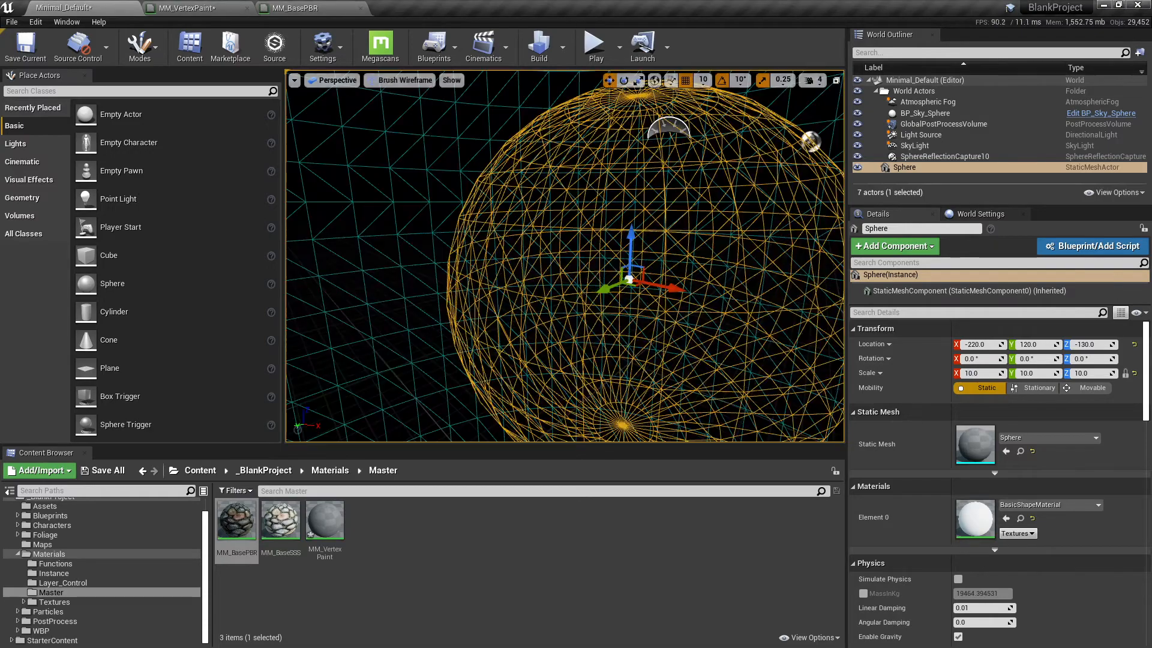
{"action": "scroll", "coordinate": [414, 131], "scroll_direction": "down", "scroll_amount": 3}
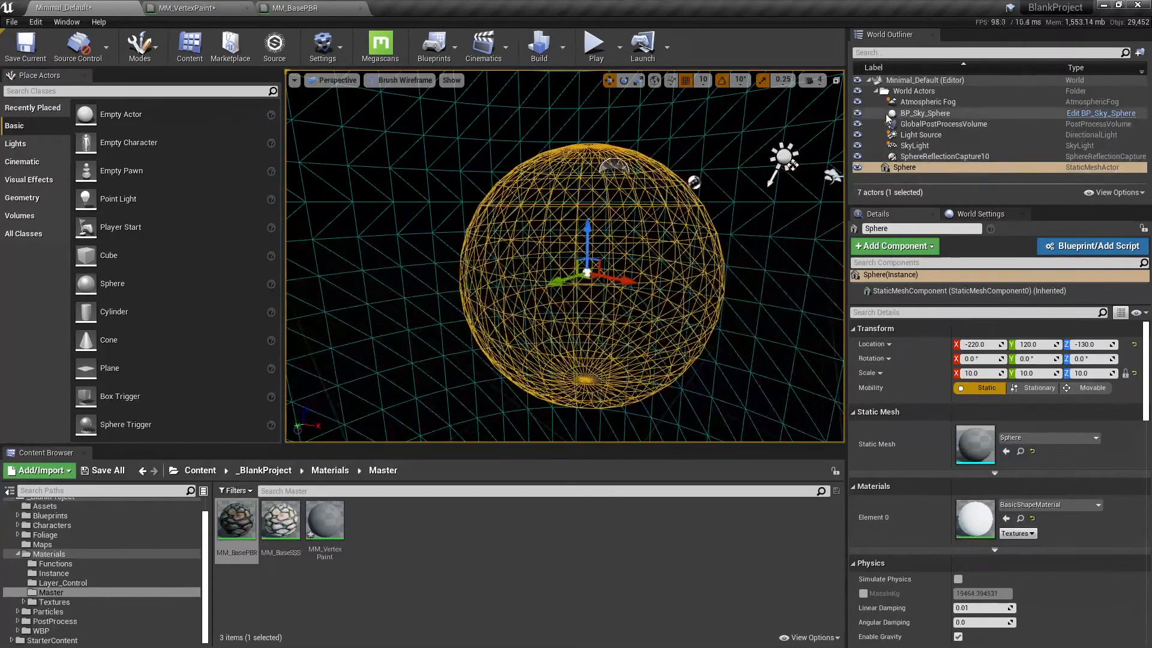
{"action": "left_click", "coordinate": [857, 113]}
{"action": "right_click_drag", "start_coordinate": [744, 259], "coordinate": [678, 262]}
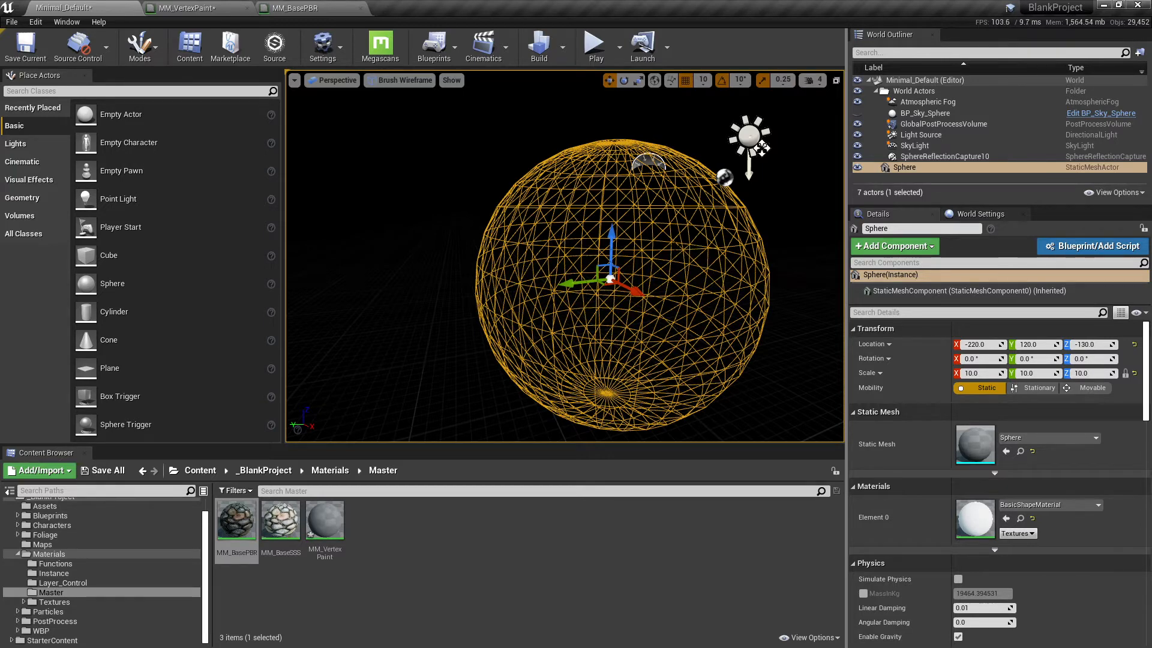
Step: Set the level viewport back to Lit mode and adjust the view of the sphere
{"action": "left_click", "coordinate": [401, 80]}
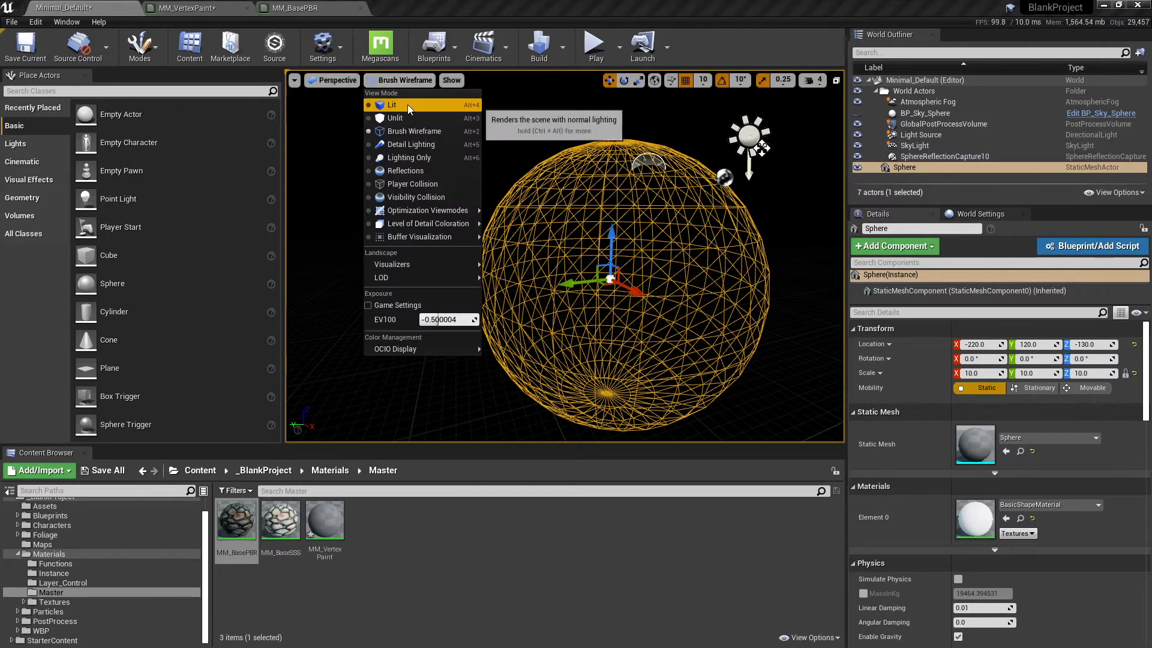
{"action": "left_click", "coordinate": [381, 102]}
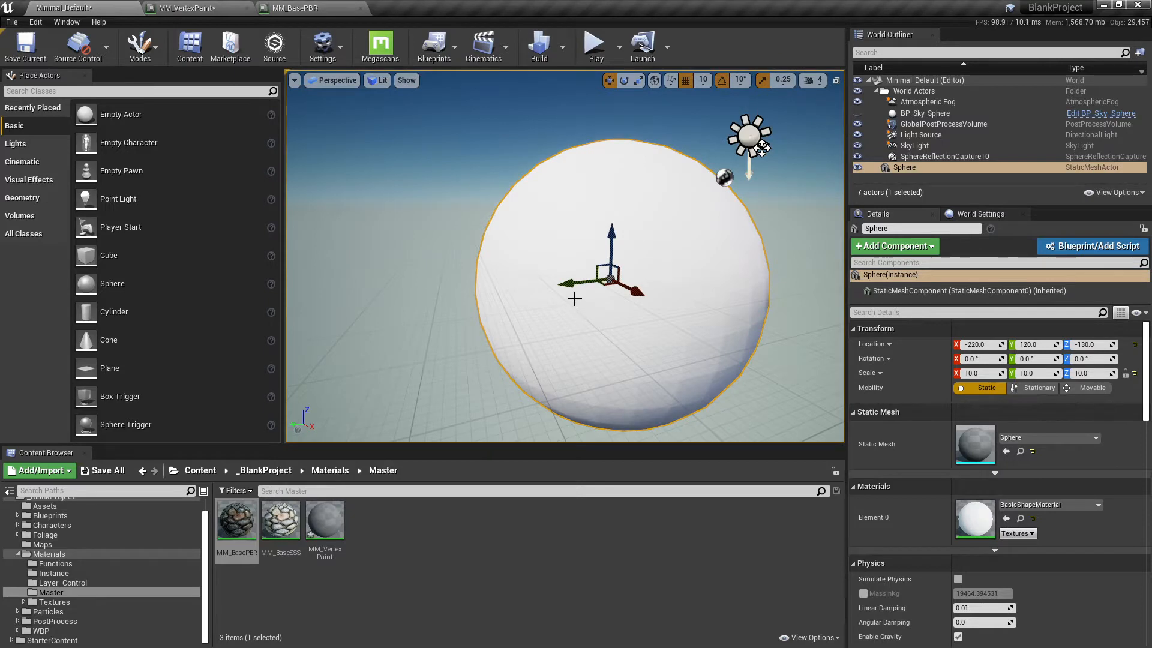
{"action": "mouse_move", "coordinate": [574, 298]}
{"action": "right_mouse_down"}
{"action": "mouse_move", "coordinate": [608, 303]}
{"action": "mouse_move", "coordinate": [576, 301]}
{"action": "right_mouse_up"}
{"action": "key", "text": "w"}
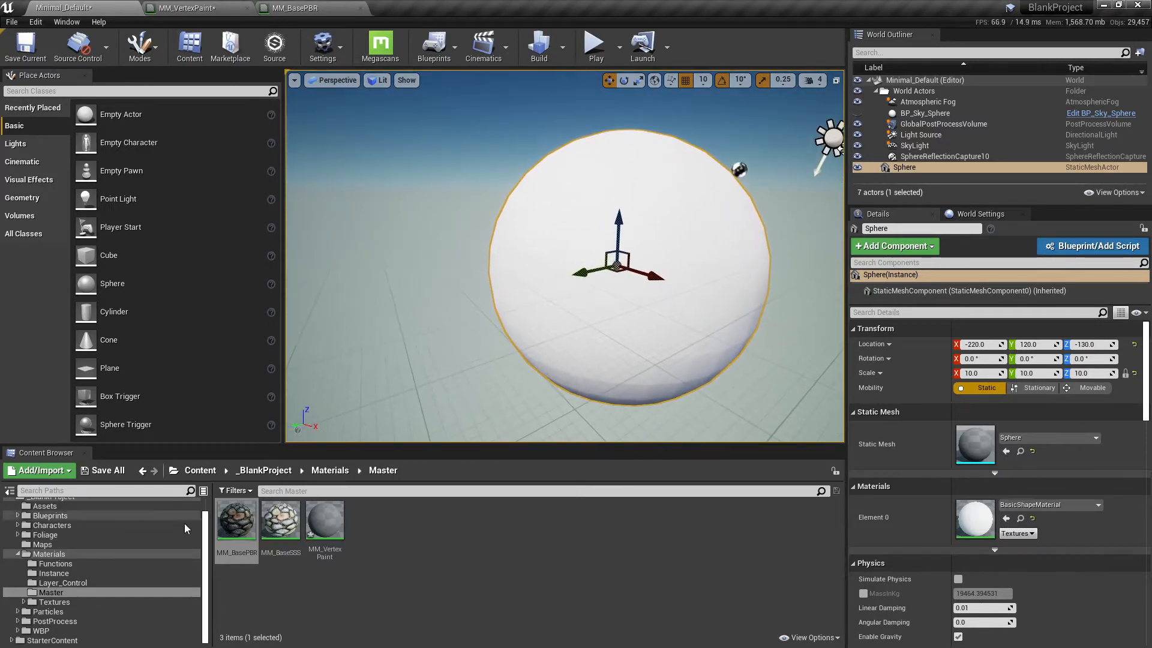
Step: Look through the Textures_Test folder and its Sol_Test subfolder to review the available ground textures
{"action": "left_click", "coordinate": [54, 603]}
{"action": "double_click", "coordinate": [249, 528]}
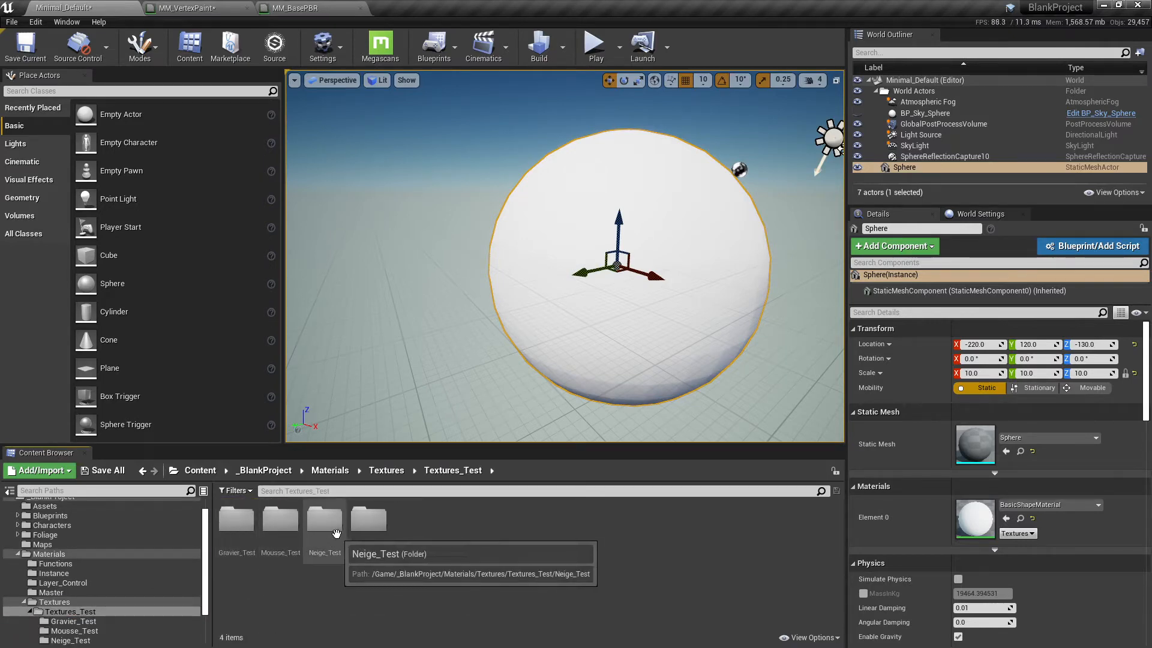
{"action": "double_click", "coordinate": [374, 528]}
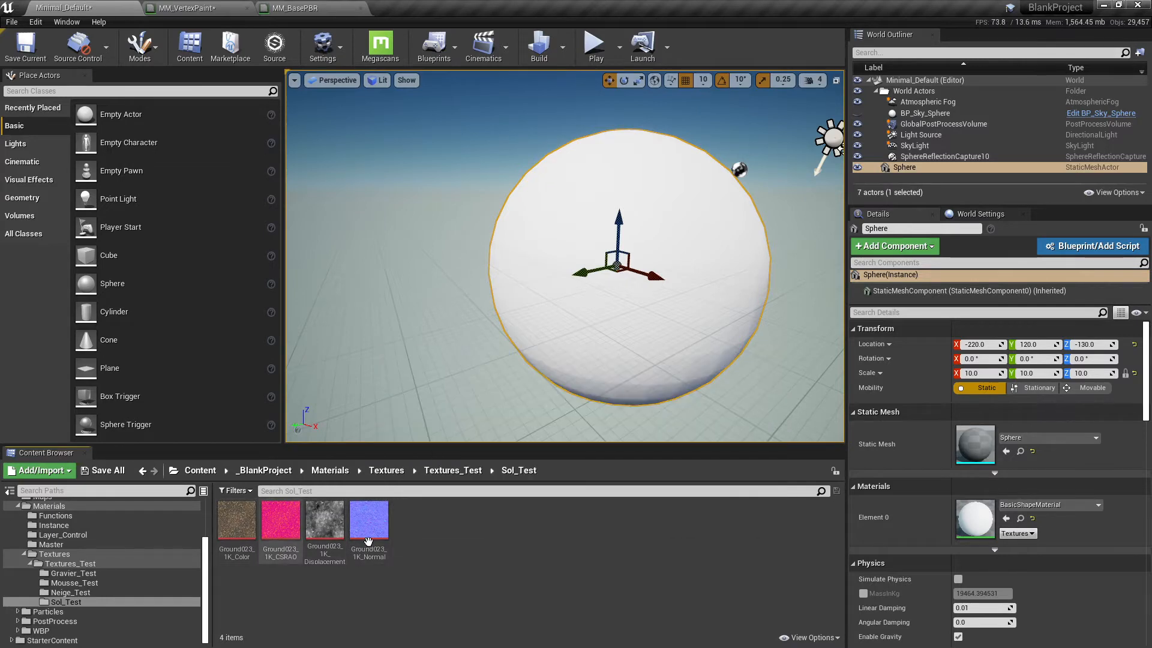
{"action": "left_click", "coordinate": [456, 471]}
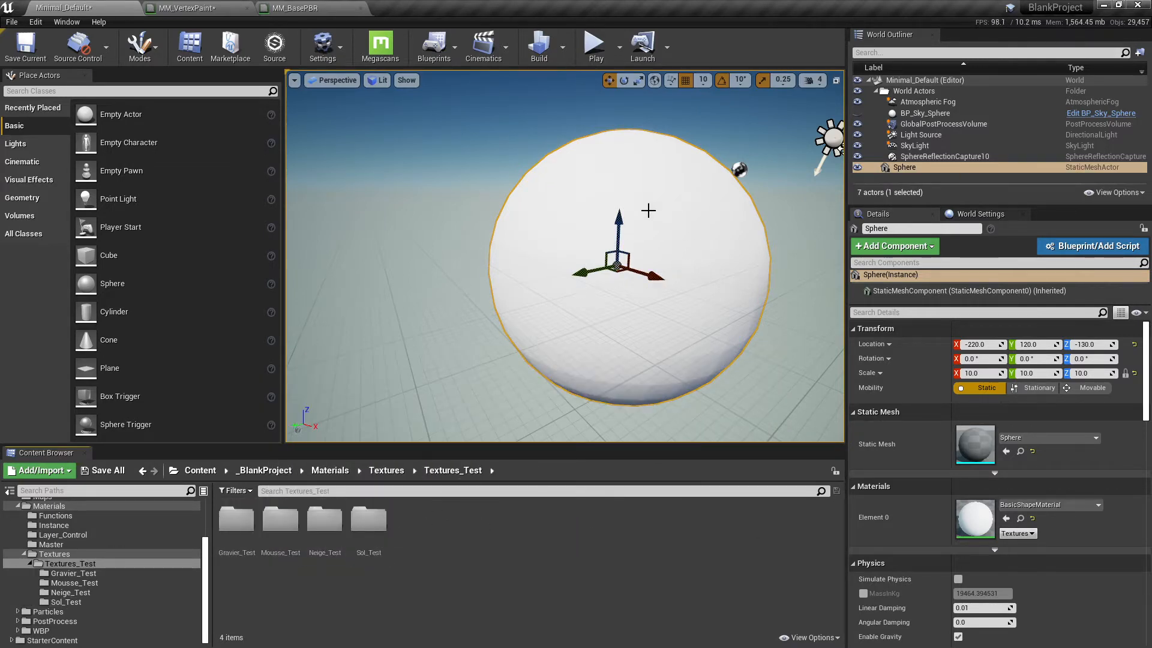
Step: Add an MF_UVTiling function to the MM_VertexPaint graph, in the empty area well left of the control nodes
{"action": "left_click", "coordinate": [294, 5]}
{"action": "right_click_drag", "start_coordinate": [588, 293], "coordinate": [704, 323]}
{"action": "scroll", "coordinate": [695, 322], "scroll_direction": "up", "scroll_amount": 1}
{"action": "right_click_drag", "start_coordinate": [675, 323], "coordinate": [721, 264]}
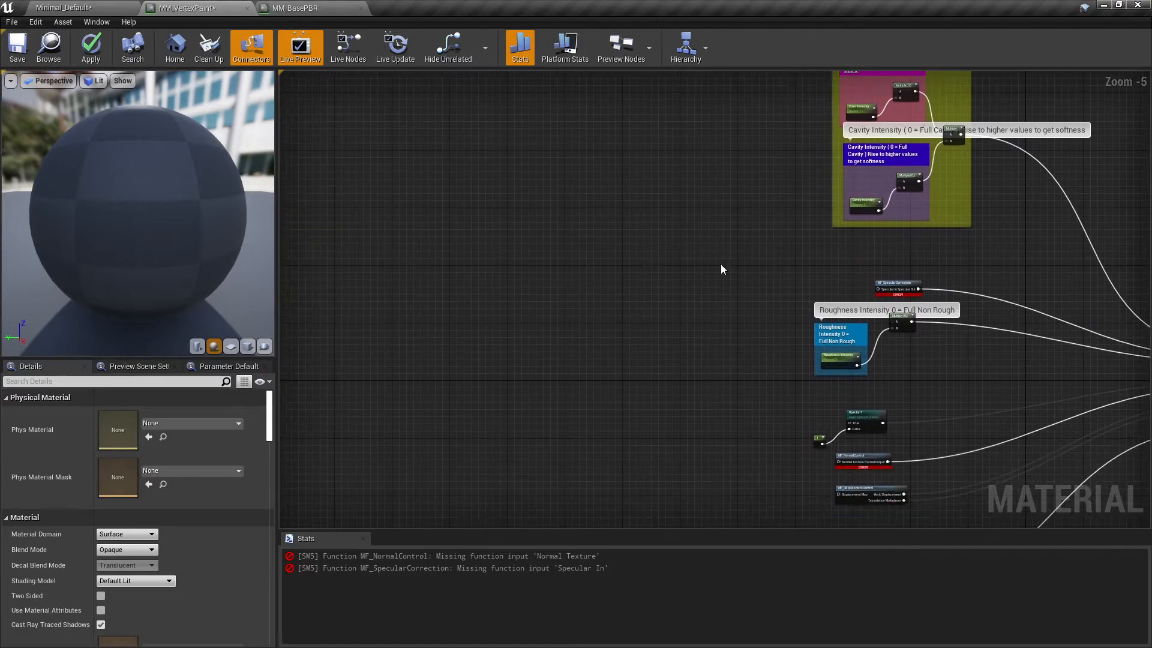
{"action": "scroll", "coordinate": [702, 282], "scroll_direction": "down", "scroll_amount": 1}
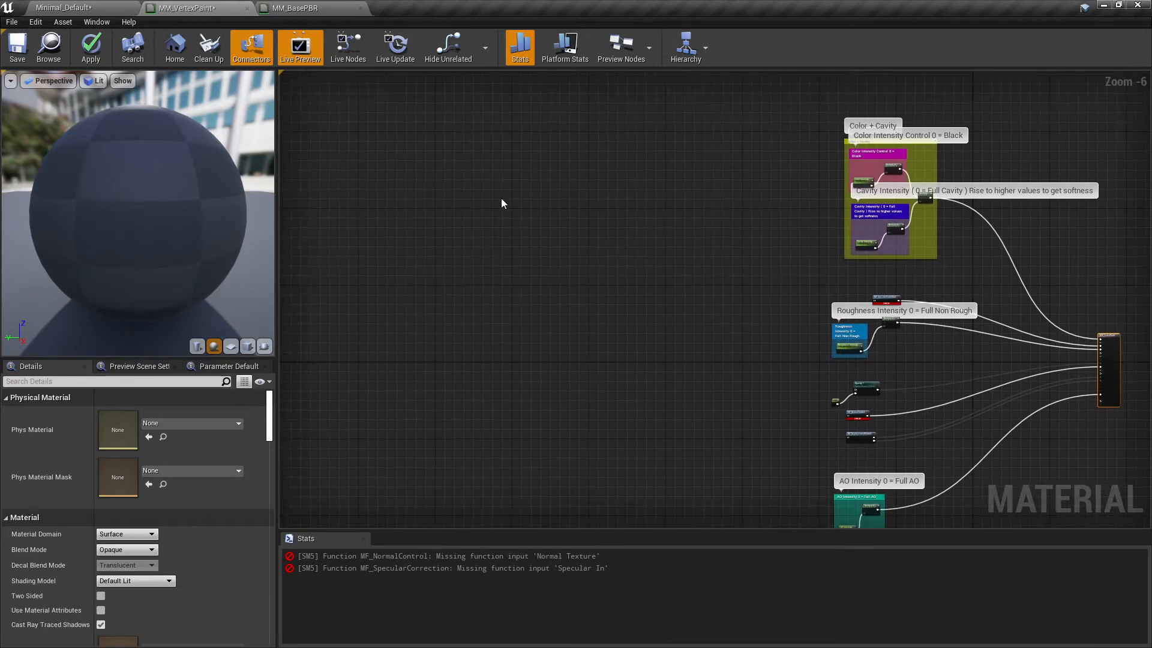
{"action": "right_click", "coordinate": [447, 205]}
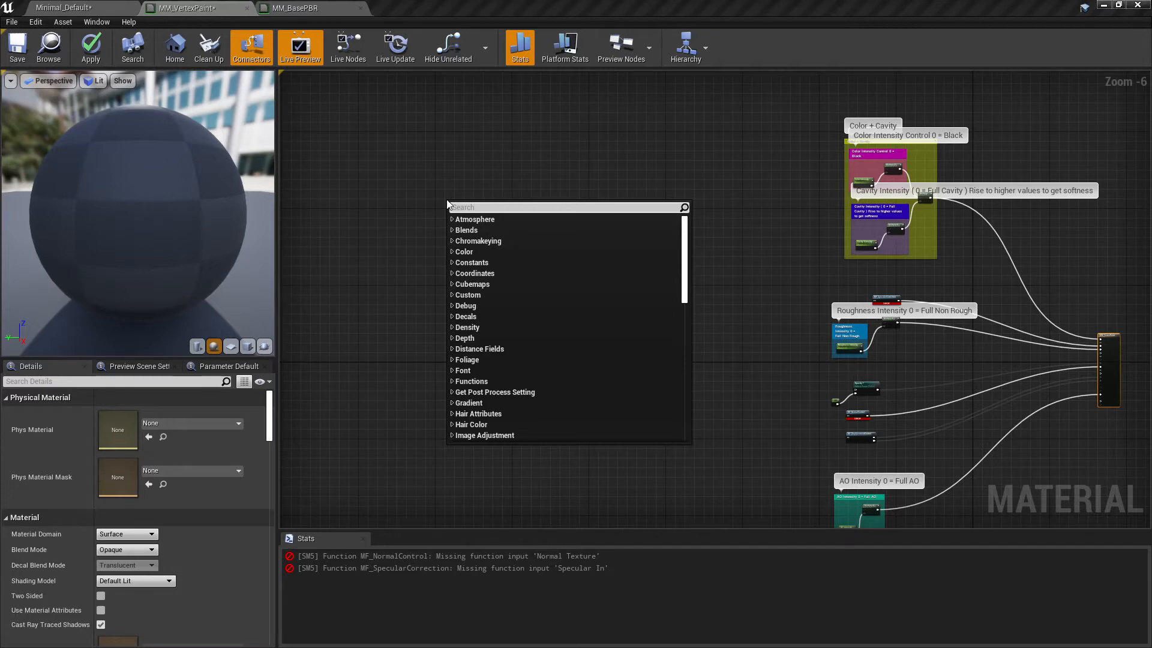
{"action": "type", "text": "mf_uv"}
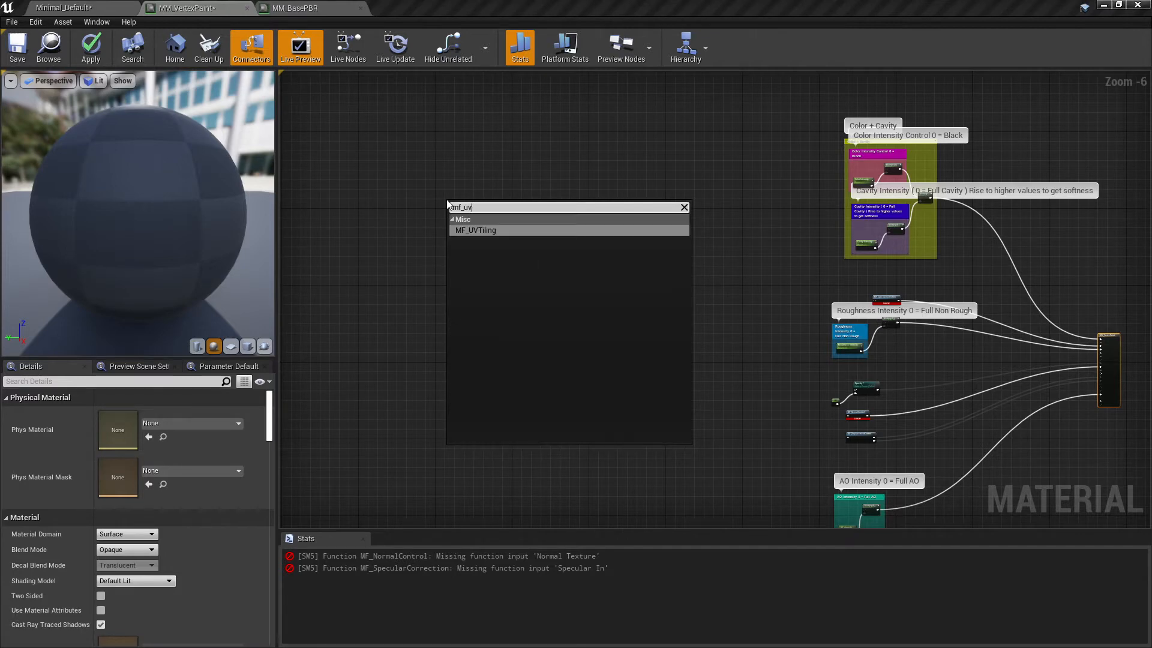
{"action": "left_click", "coordinate": [493, 231]}
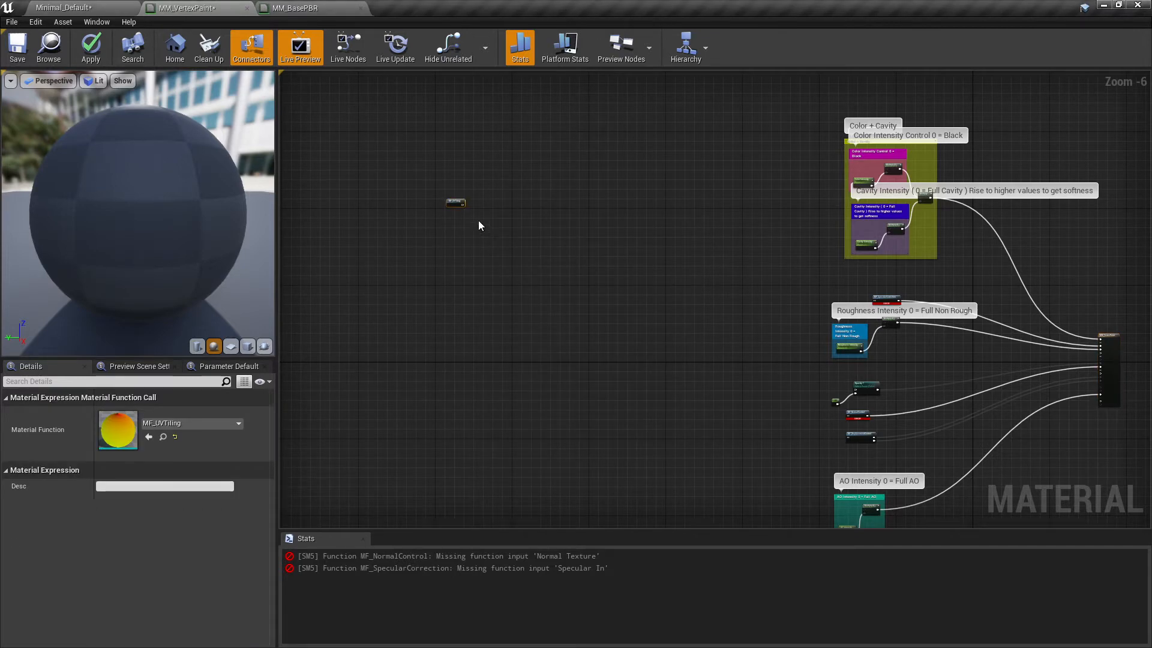
{"action": "scroll", "coordinate": [459, 222], "scroll_direction": "up", "scroll_amount": 1}
{"action": "left_click_drag", "start_coordinate": [460, 213], "coordinate": [396, 258]}
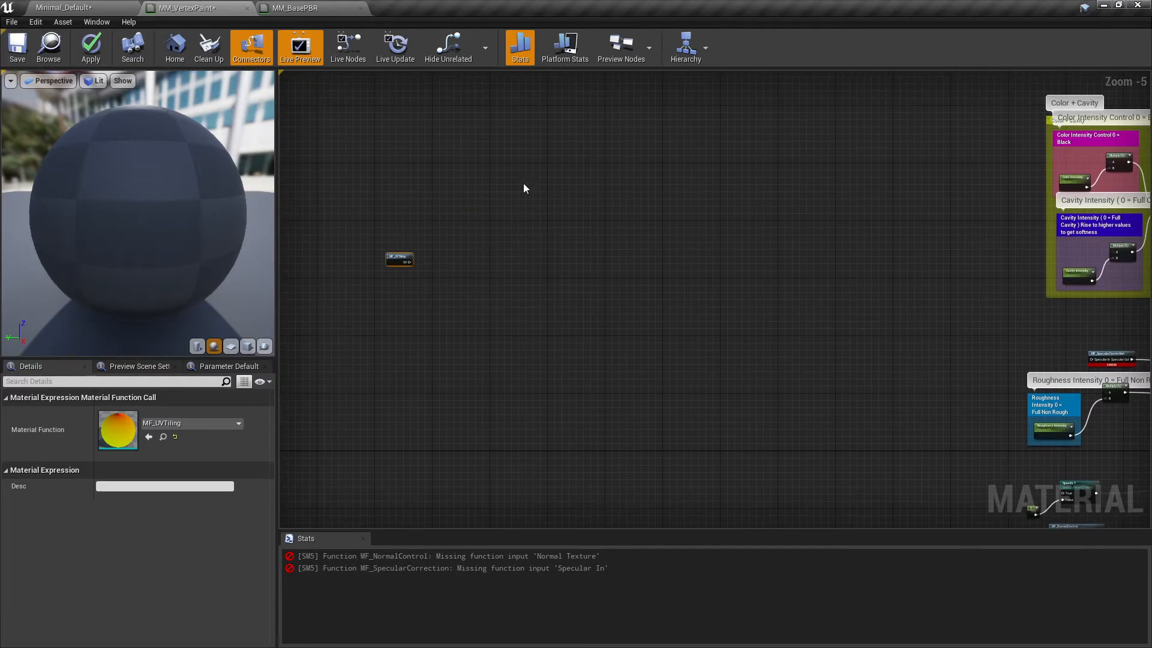
Step: Add a TextureSample node and place it above and to the right of MF_UVTiling
{"action": "right_click", "coordinate": [532, 155]}
{"action": "type", "text": "texture"}
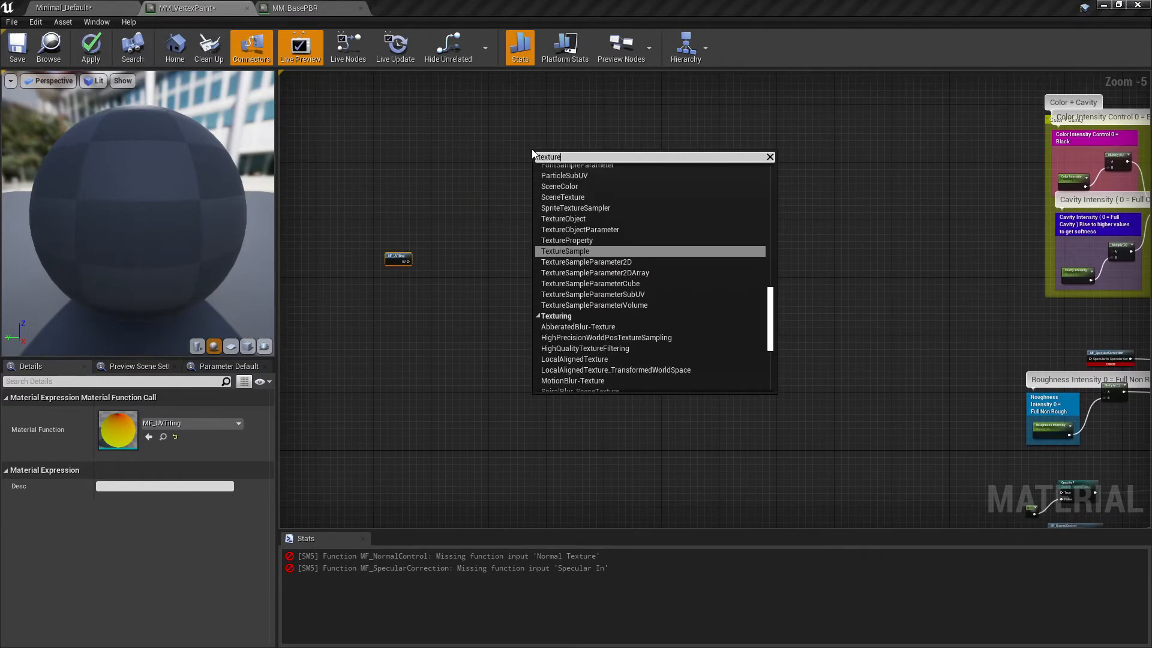
{"action": "key", "text": "Return"}
{"action": "left_click_drag", "start_coordinate": [552, 157], "coordinate": [495, 132]}
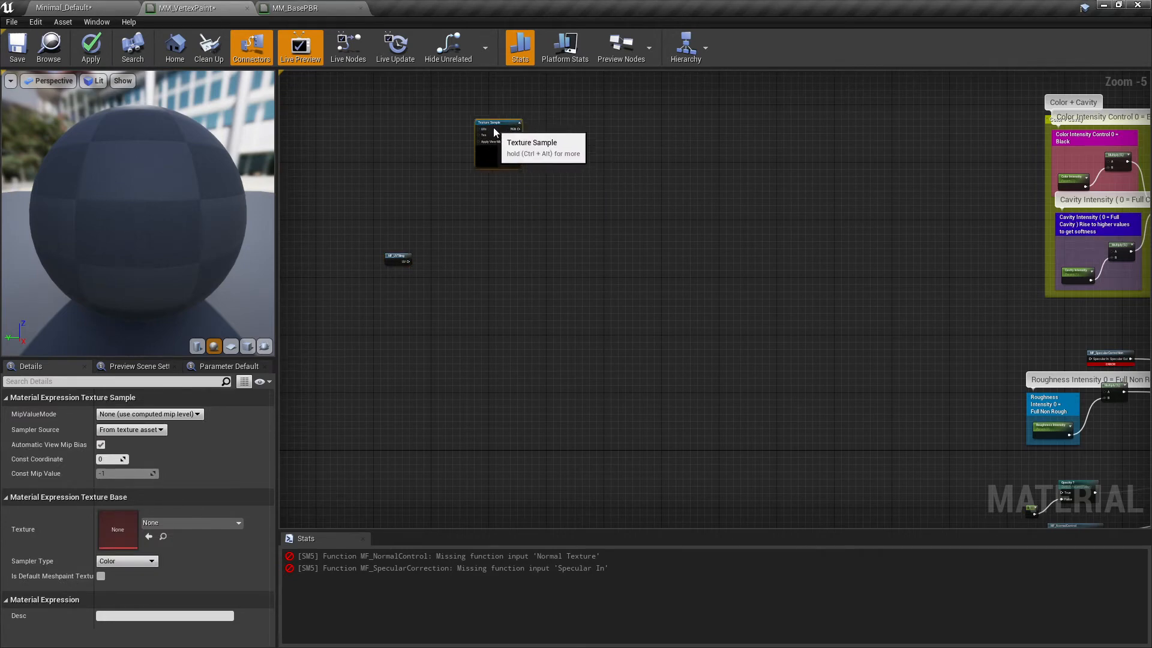
{"action": "right_click_drag", "start_coordinate": [530, 165], "coordinate": [533, 222]}
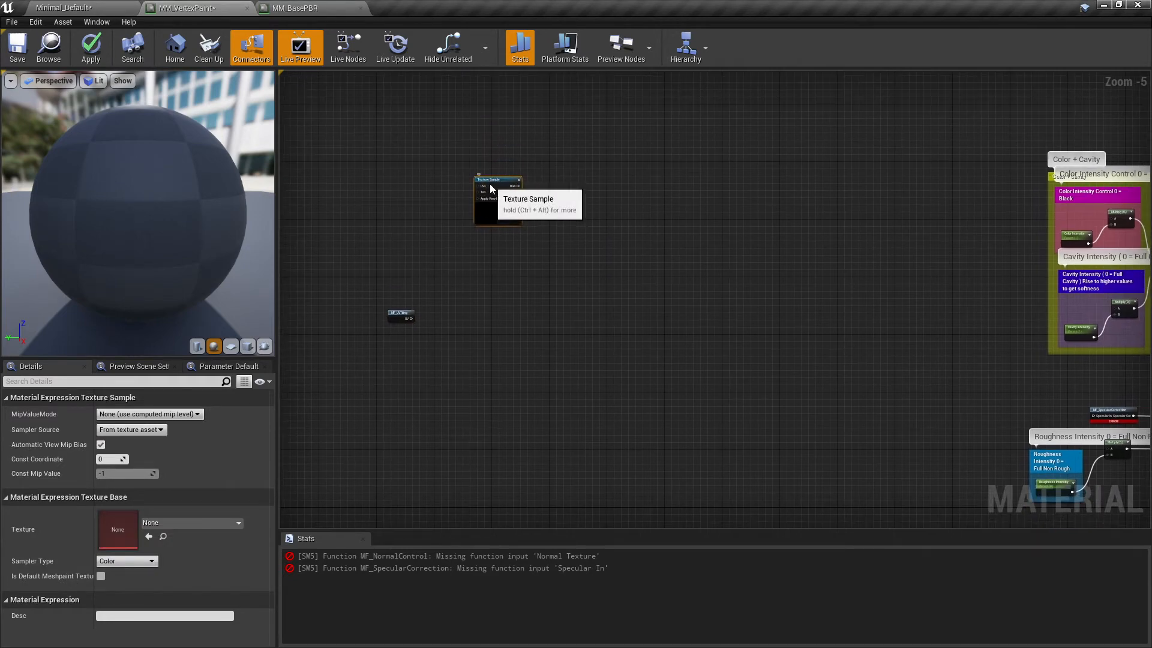
{"action": "left_click_drag", "start_coordinate": [489, 184], "coordinate": [499, 156]}
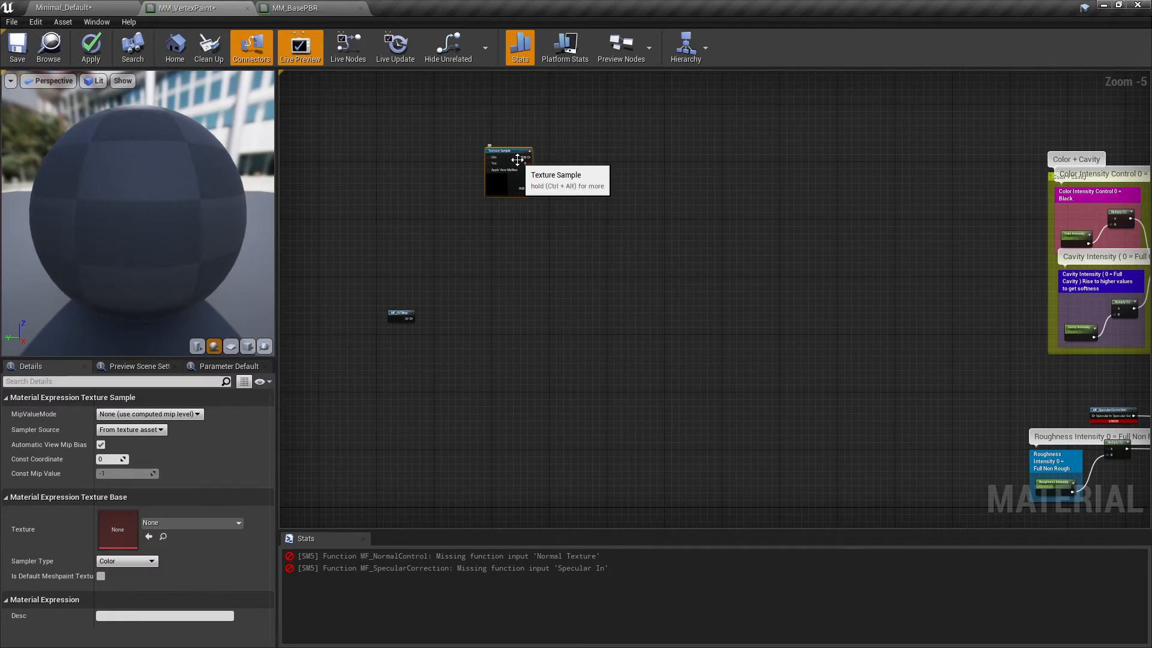
Step: Duplicate the Texture Sample three times and stack the copies in a column of four
{"action": "key", "text": "ctrl+w"}
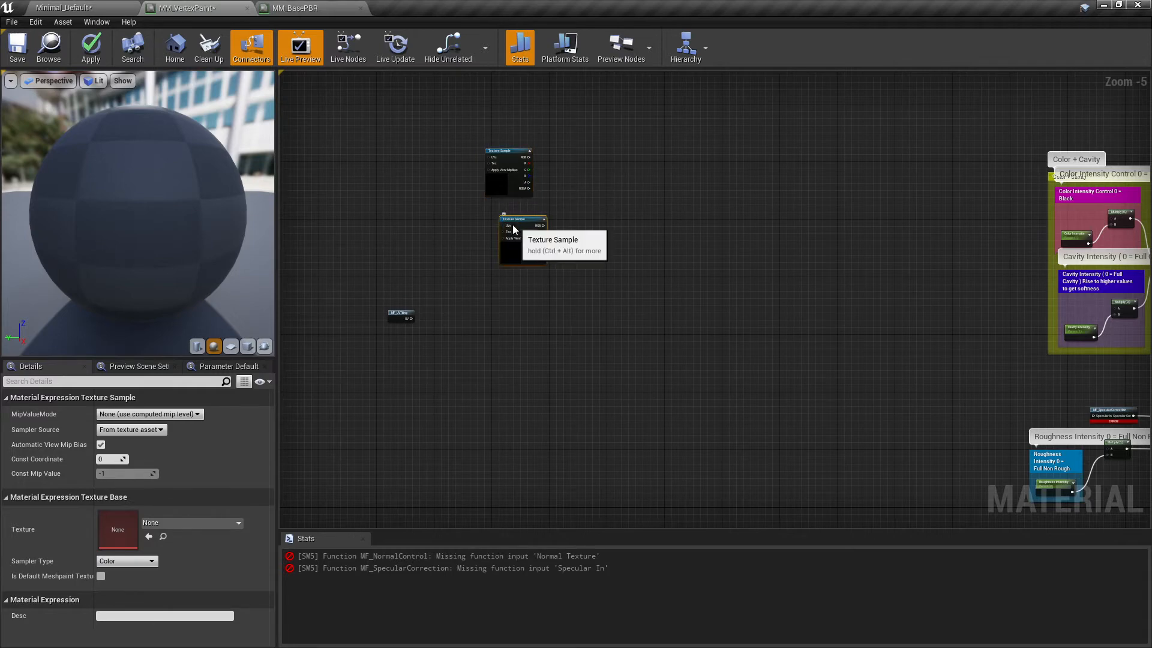
{"action": "left_click_drag", "start_coordinate": [501, 235], "coordinate": [486, 227]}
{"action": "key", "text": "ctrl+w"}
{"action": "left_click_drag", "start_coordinate": [513, 286], "coordinate": [501, 275]}
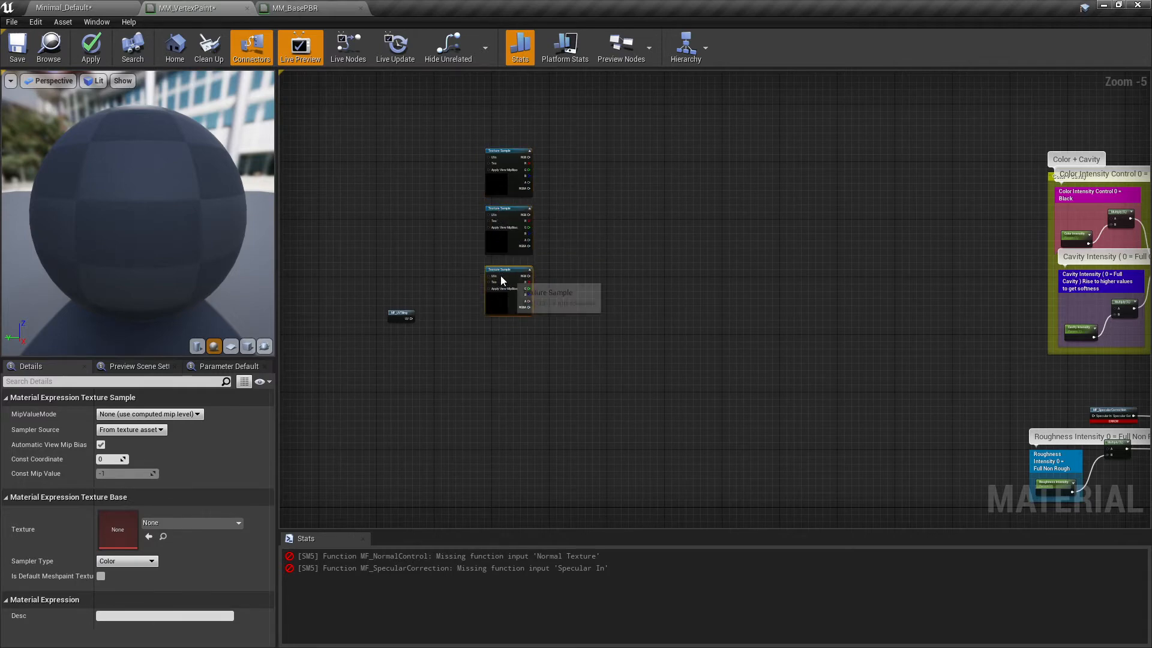
{"action": "key", "text": "ctrl+w"}
{"action": "left_click_drag", "start_coordinate": [582, 159], "coordinate": [480, 409]}
Step: Duplicate the four Texture Samples as a group, place the copies below the originals and straighten the lowest copy
{"action": "right_click_drag", "start_coordinate": [561, 404], "coordinate": [605, 265]}
{"action": "key", "text": "ctrl+w"}
{"action": "left_click_drag", "start_coordinate": [574, 259], "coordinate": [559, 299]}
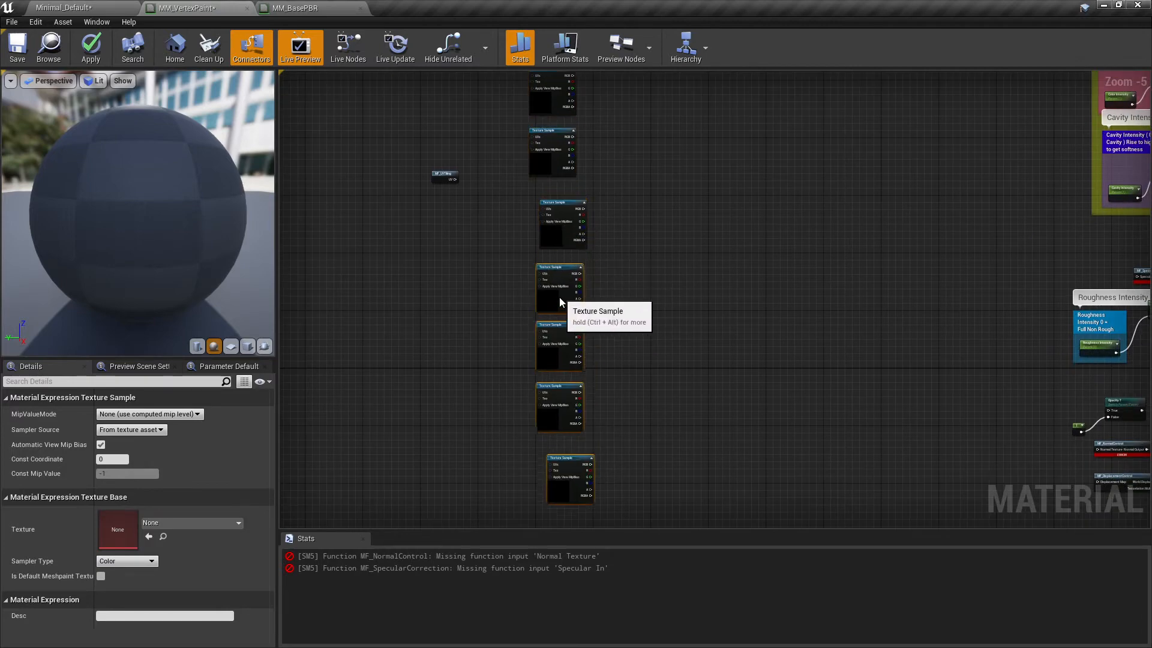
{"action": "left_click", "coordinate": [560, 473]}
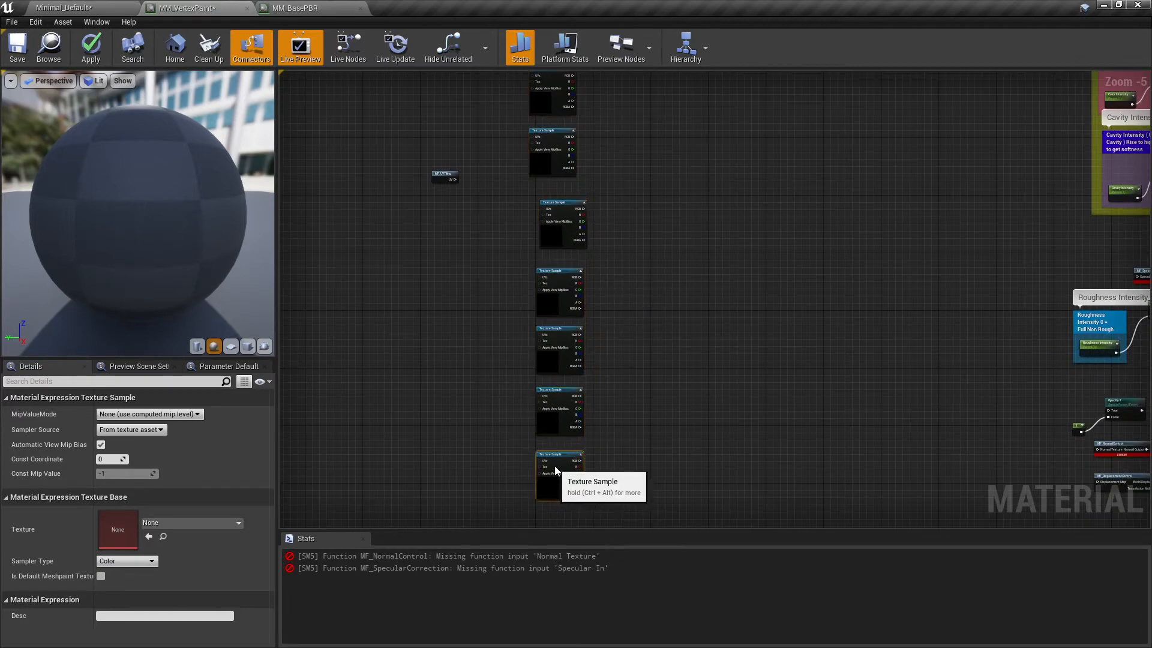
Step: Line up the fourth, fifth and sixth Texture Samples with the top three, spacing them evenly in one column
{"action": "right_click_drag", "start_coordinate": [577, 221], "coordinate": [562, 333]}
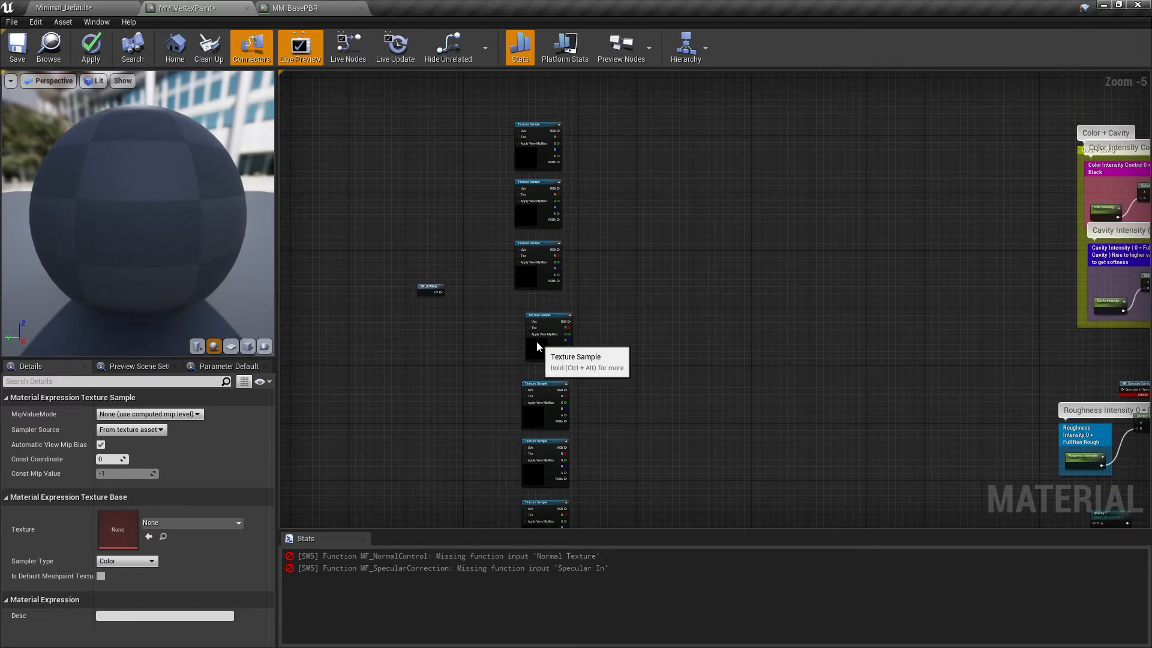
{"action": "left_click_drag", "start_coordinate": [532, 342], "coordinate": [520, 327]}
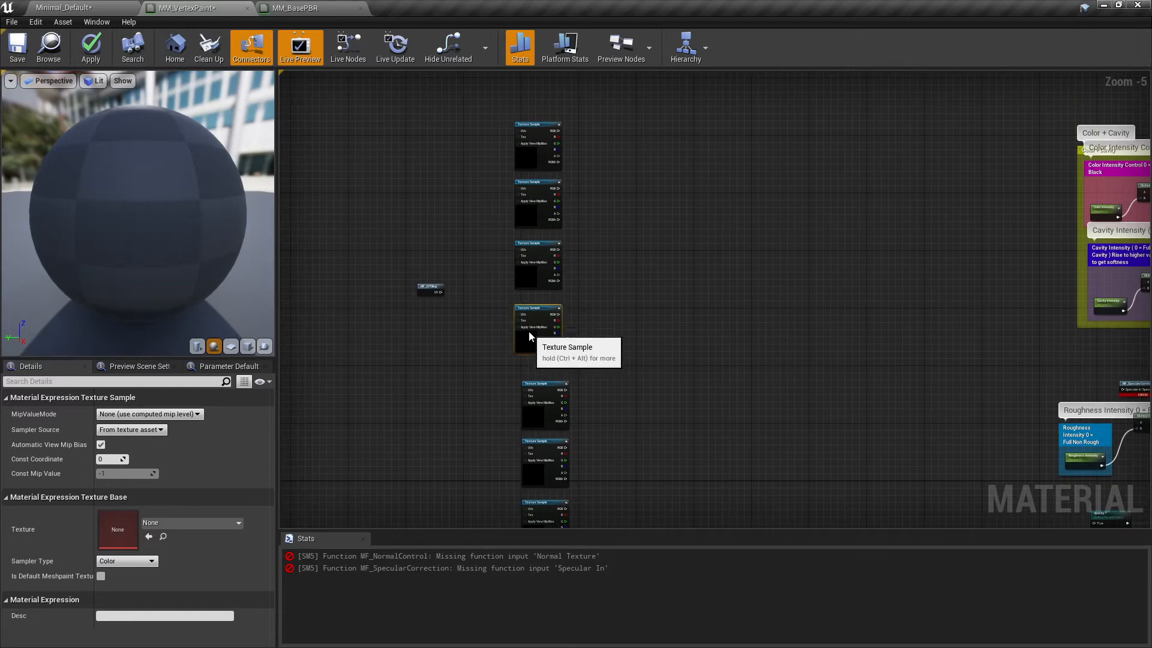
{"action": "right_click", "coordinate": [528, 371]}
{"action": "left_click", "coordinate": [569, 368]}
{"action": "left_click_drag", "start_coordinate": [547, 388], "coordinate": [539, 366]}
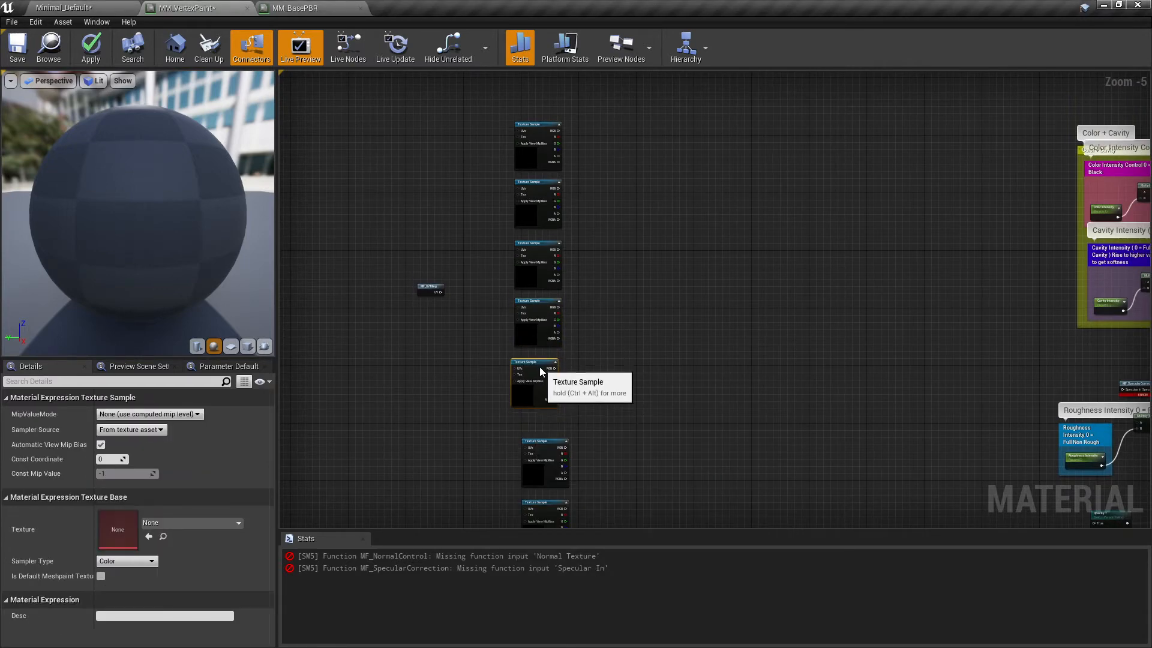
{"action": "left_click_drag", "start_coordinate": [537, 444], "coordinate": [534, 420]}
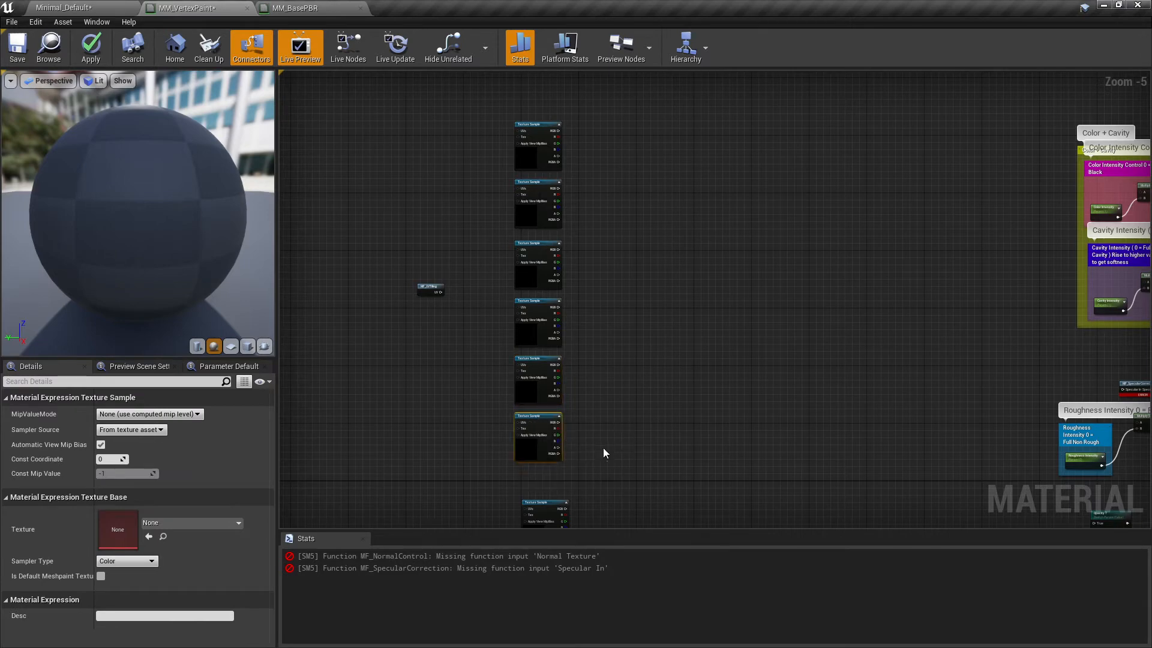
Step: Move the two lowest Texture Samples up into line, completing an evenly spaced column of eight
{"action": "right_click_drag", "start_coordinate": [603, 448], "coordinate": [615, 364]}
{"action": "left_click", "coordinate": [667, 376]}
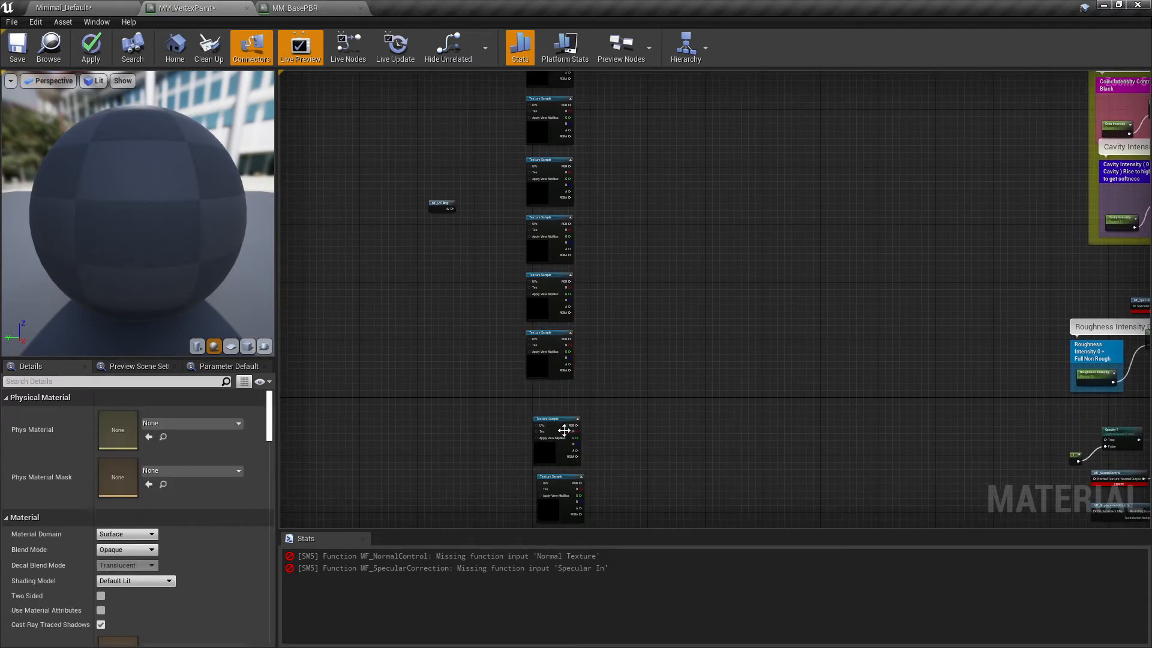
{"action": "left_click_drag", "start_coordinate": [558, 429], "coordinate": [551, 404]}
{"action": "right_click_drag", "start_coordinate": [626, 481], "coordinate": [623, 428]}
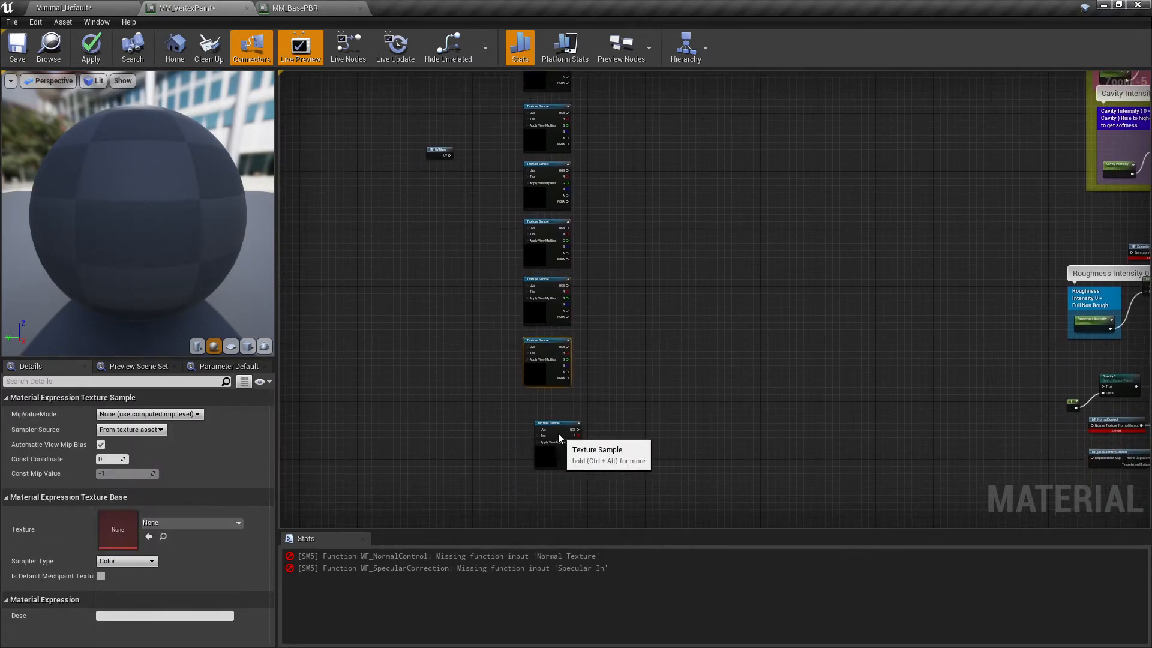
{"action": "left_click_drag", "start_coordinate": [557, 434], "coordinate": [549, 412]}
{"action": "right_click_drag", "start_coordinate": [611, 211], "coordinate": [616, 305]}
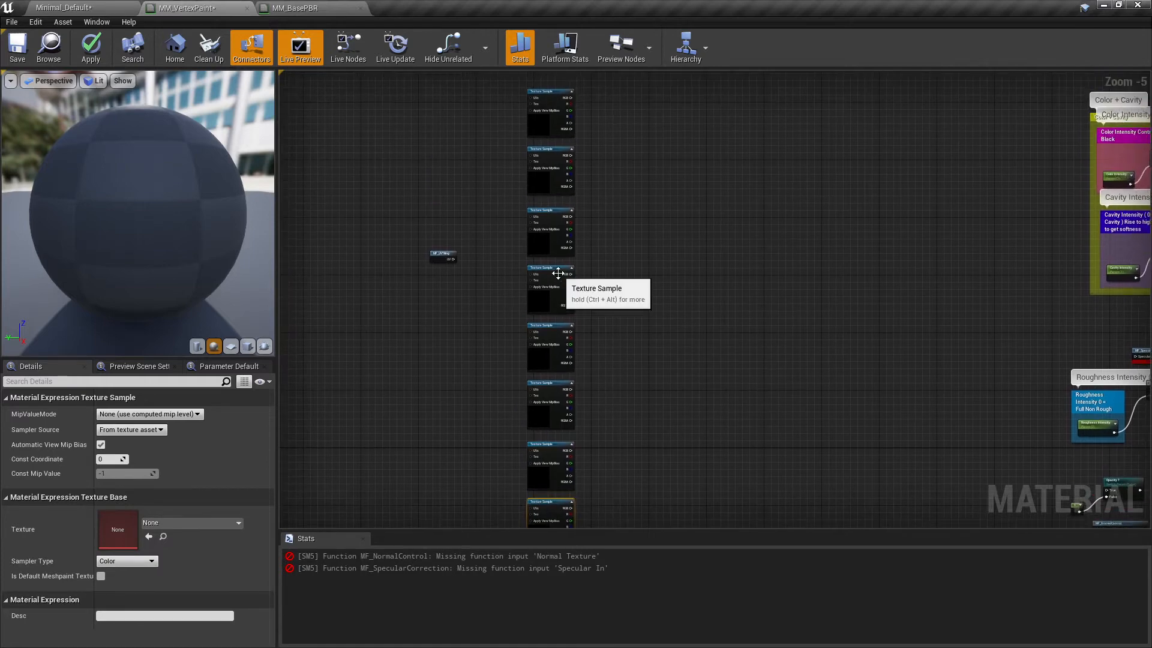
Step: Connect the MF_UVTiling output to the UVs inputs of the top six Texture Samples
{"action": "right_click_drag", "start_coordinate": [468, 262], "coordinate": [512, 296]}
{"action": "left_click_drag", "start_coordinate": [500, 295], "coordinate": [576, 133]}
{"action": "left_click_drag", "start_coordinate": [496, 297], "coordinate": [577, 195]}
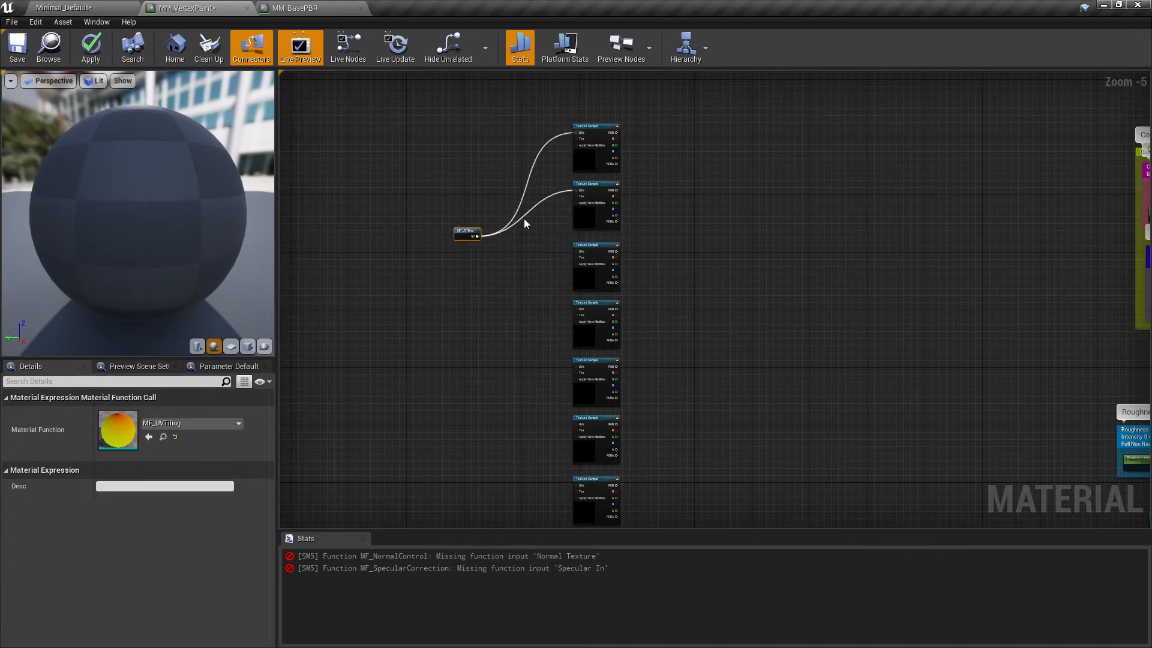
{"action": "left_click_drag", "start_coordinate": [477, 236], "coordinate": [577, 255]}
{"action": "left_click_drag", "start_coordinate": [478, 236], "coordinate": [577, 309]}
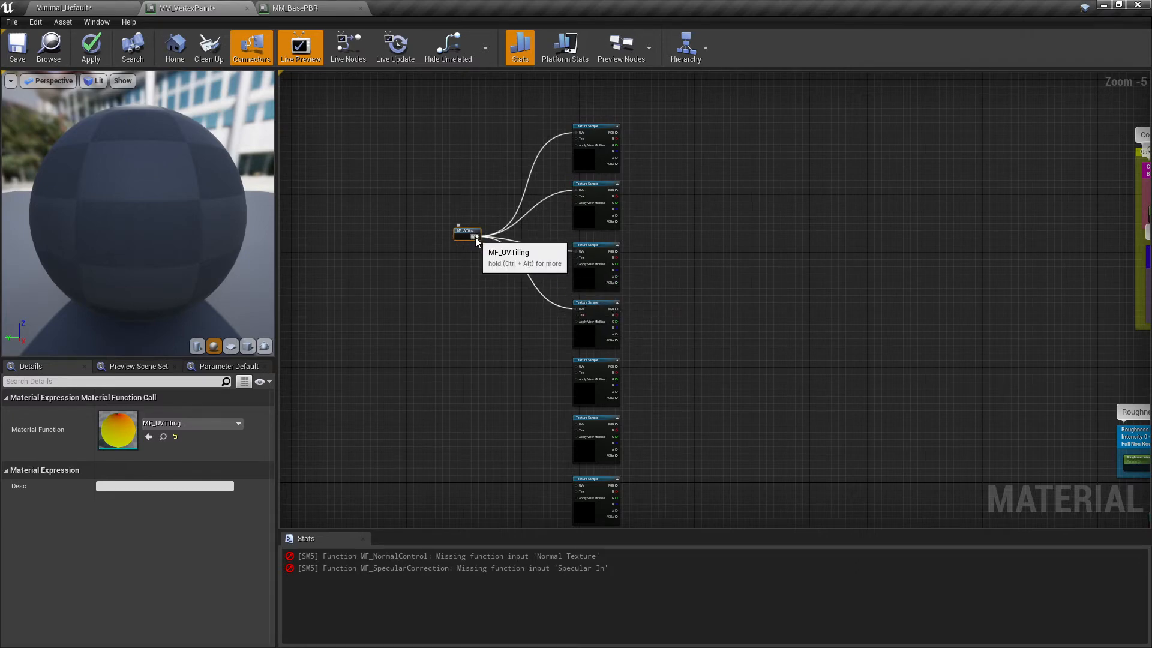
{"action": "left_click_drag", "start_coordinate": [478, 237], "coordinate": [574, 366]}
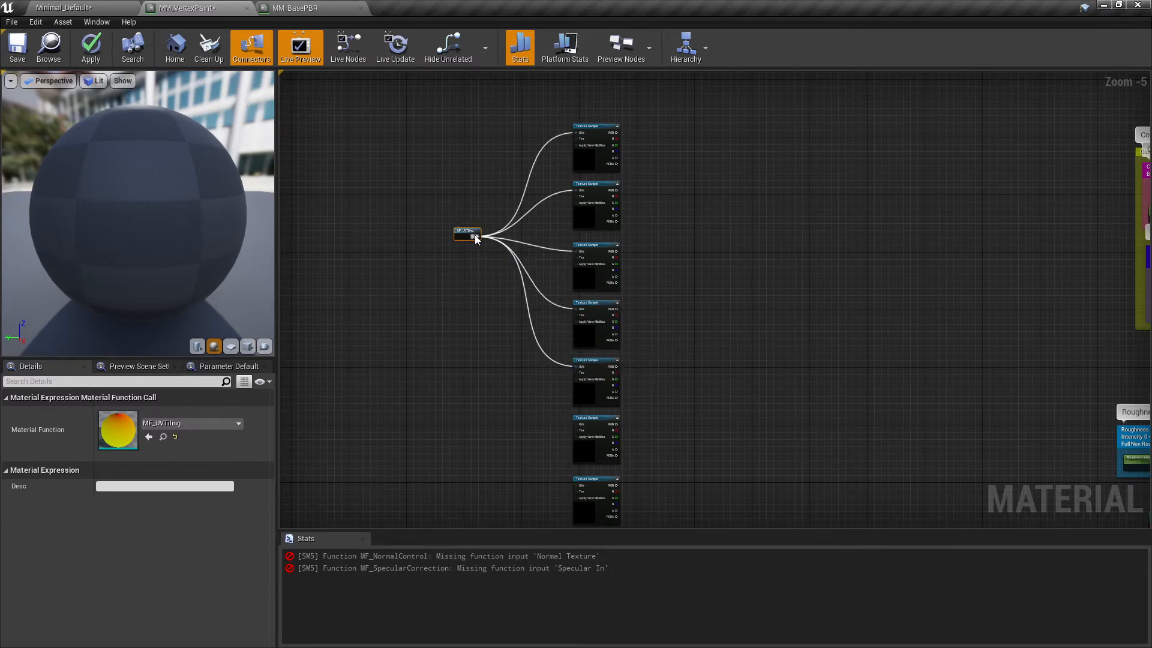
{"action": "left_click_drag", "start_coordinate": [474, 235], "coordinate": [577, 424]}
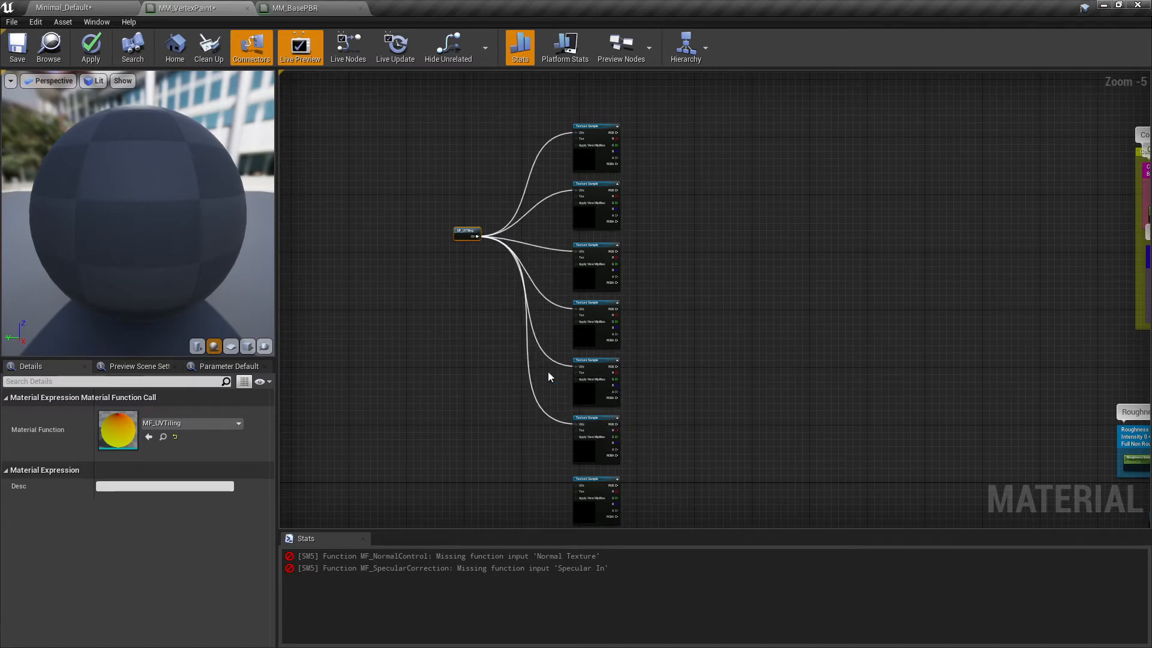
Step: Move MF_UVTiling down beside the middle of the column and connect it to the UVs of the last two Texture Samples
{"action": "left_click_drag", "start_coordinate": [466, 230], "coordinate": [467, 331]}
{"action": "right_click_drag", "start_coordinate": [476, 414], "coordinate": [516, 218]}
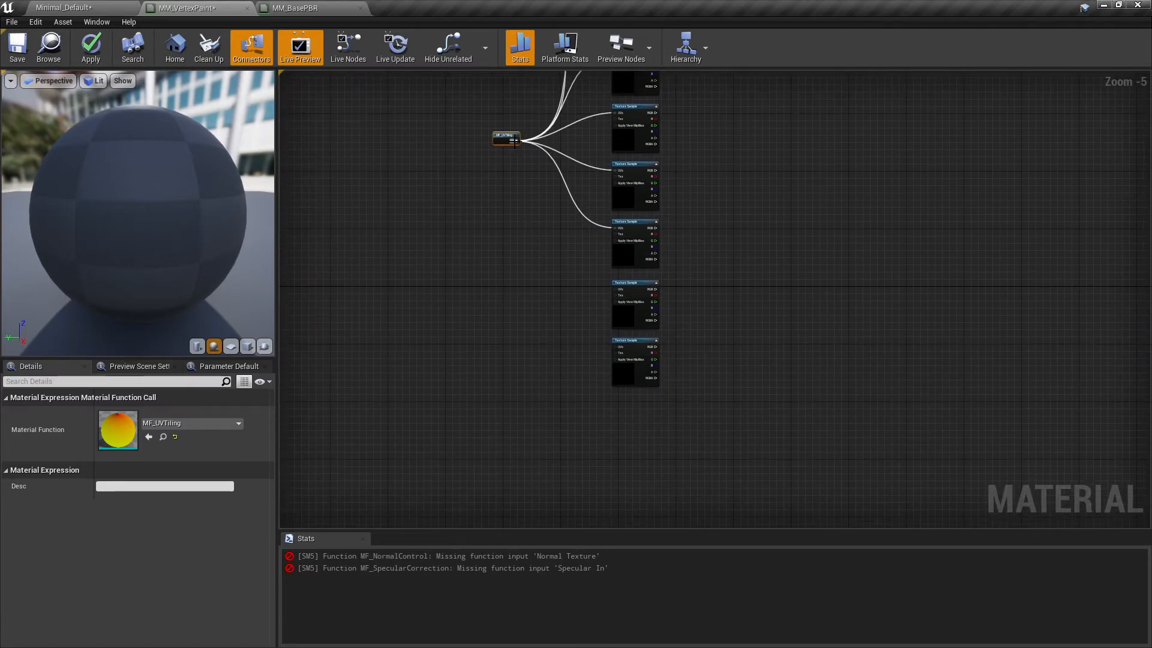
{"action": "left_click_drag", "start_coordinate": [516, 141], "coordinate": [614, 290]}
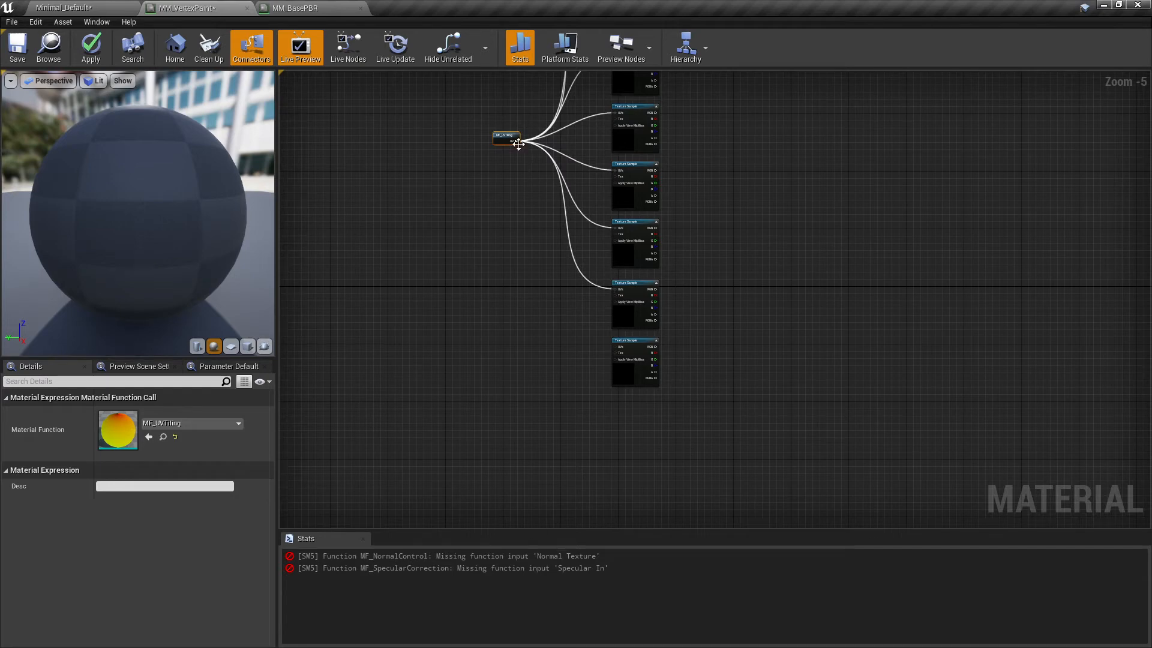
{"action": "left_click_drag", "start_coordinate": [518, 144], "coordinate": [615, 347]}
Step: Add a Linear Interpolate (Lerp) node to the right of the uppermost Texture Samples
{"action": "right_click_drag", "start_coordinate": [765, 196], "coordinate": [682, 342]}
{"action": "scroll", "coordinate": [667, 298], "scroll_direction": "down", "scroll_amount": 1}
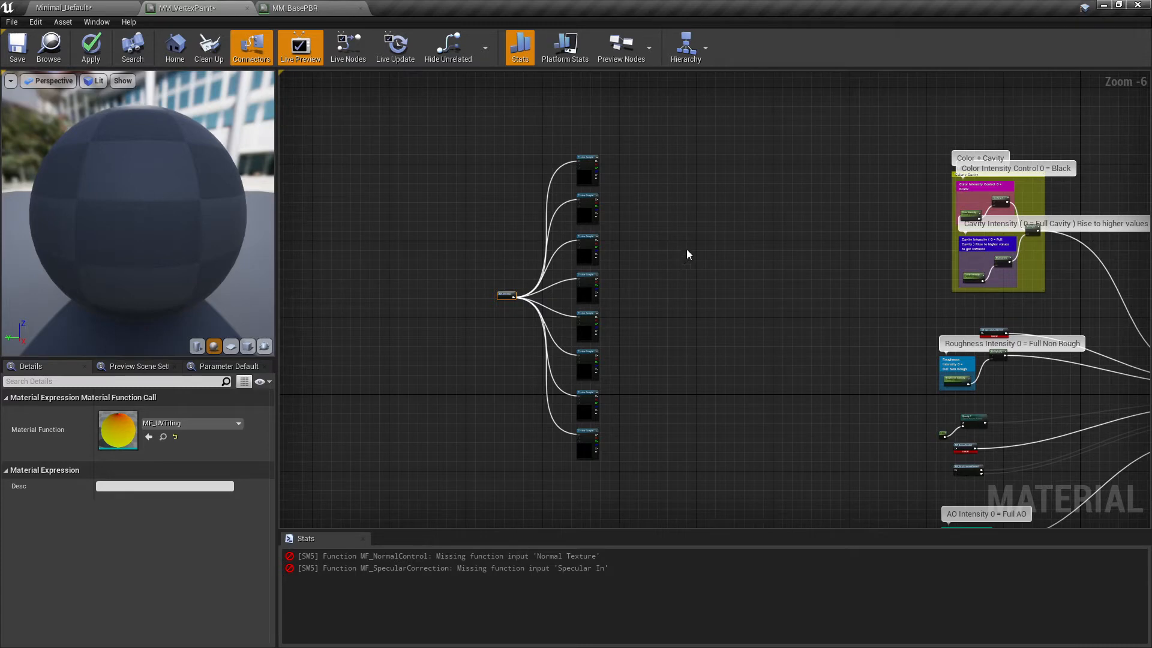
{"action": "left_click", "coordinate": [665, 175]}
{"action": "left_click", "coordinate": [665, 175]}
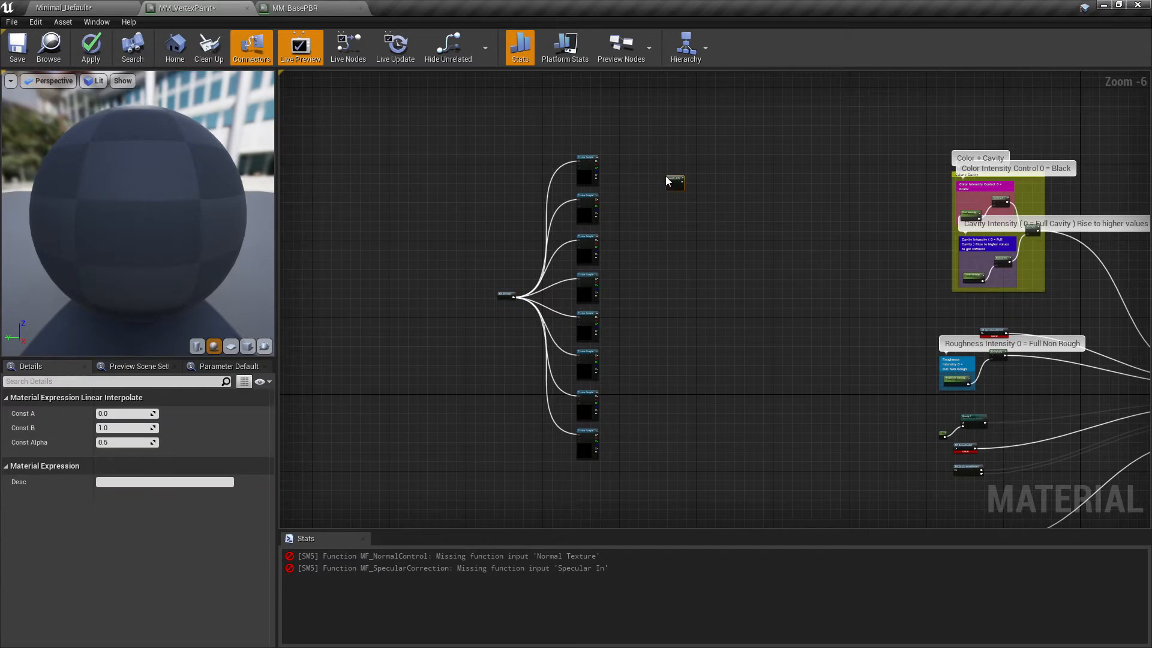
{"action": "right_click_drag", "start_coordinate": [665, 175], "coordinate": [661, 223]}
{"action": "scroll", "coordinate": [651, 309], "scroll_direction": "up", "scroll_amount": 3}
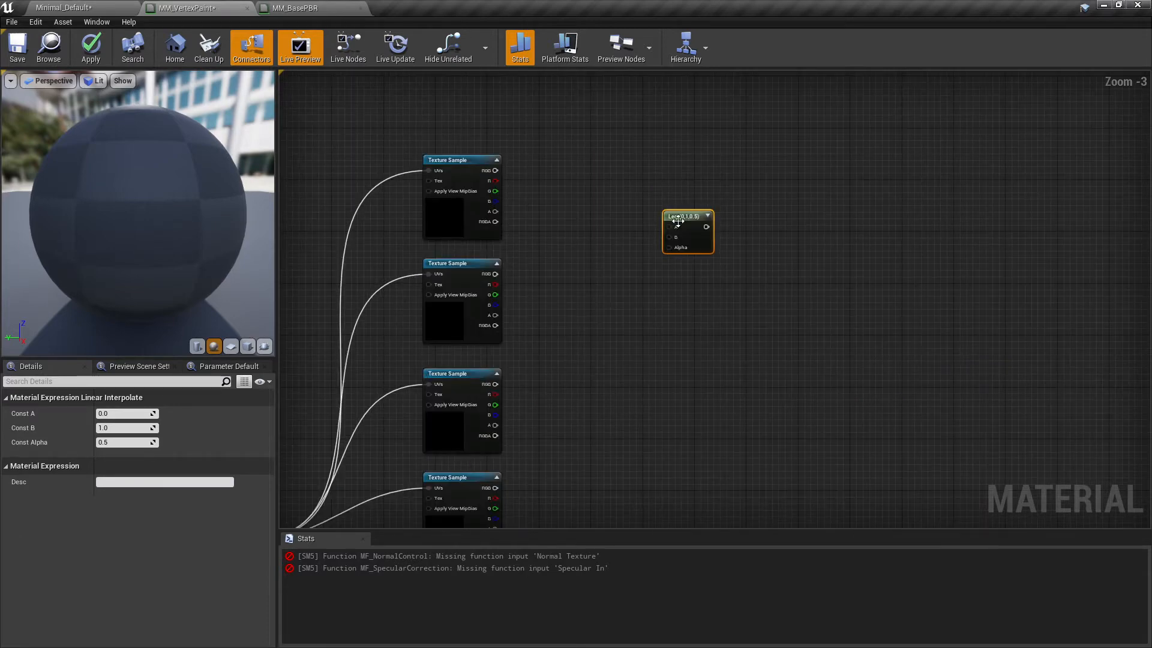
{"action": "left_click_drag", "start_coordinate": [669, 216], "coordinate": [602, 156]}
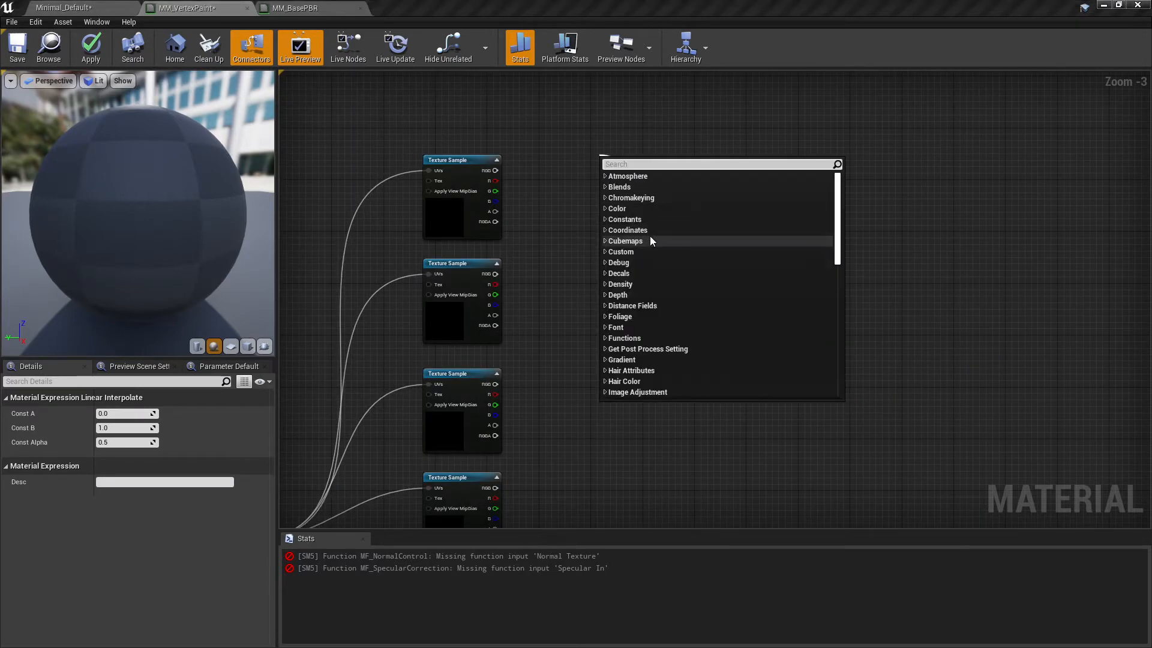
{"action": "left_click", "coordinate": [659, 144]}
{"action": "left_click_drag", "start_coordinate": [667, 225], "coordinate": [630, 278]}
{"action": "left_click_drag", "start_coordinate": [672, 205], "coordinate": [669, 210]}
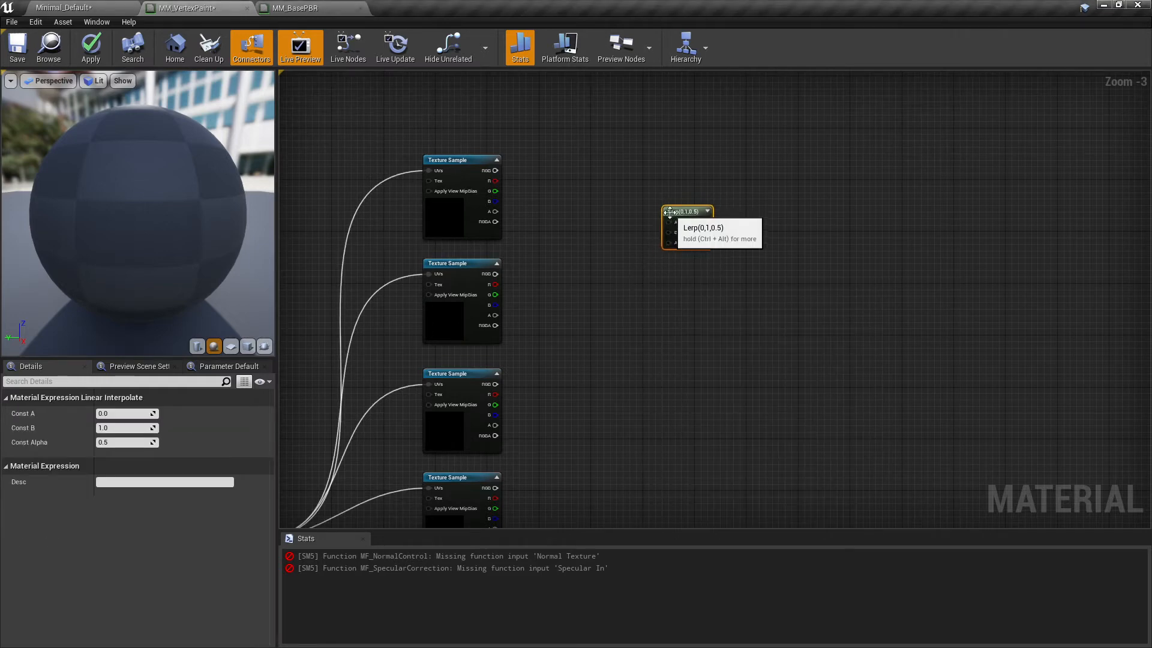
{"action": "left_click_drag", "start_coordinate": [662, 250], "coordinate": [630, 276]}
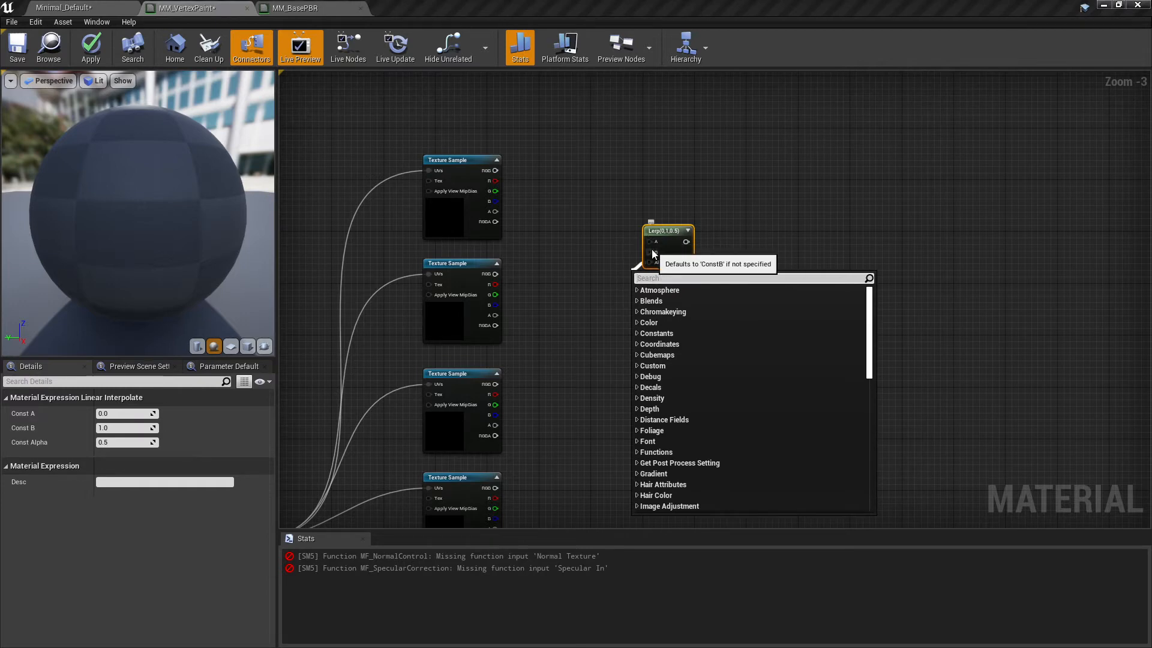
{"action": "left_click_drag", "start_coordinate": [651, 250], "coordinate": [673, 195]}
{"action": "left_click", "coordinate": [669, 215]}
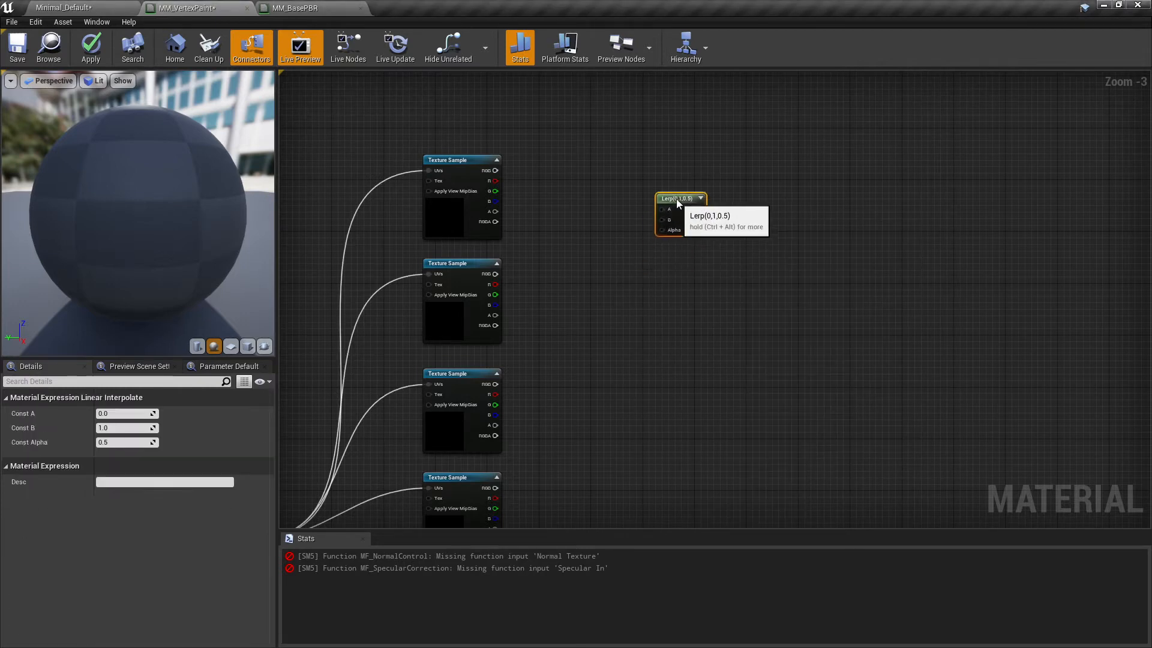
Step: Connect the RGB outputs of the top two Texture Samples to the Lerp's A and B inputs, and space those samples further apart
{"action": "left_click_drag", "start_coordinate": [495, 171], "coordinate": [664, 203]}
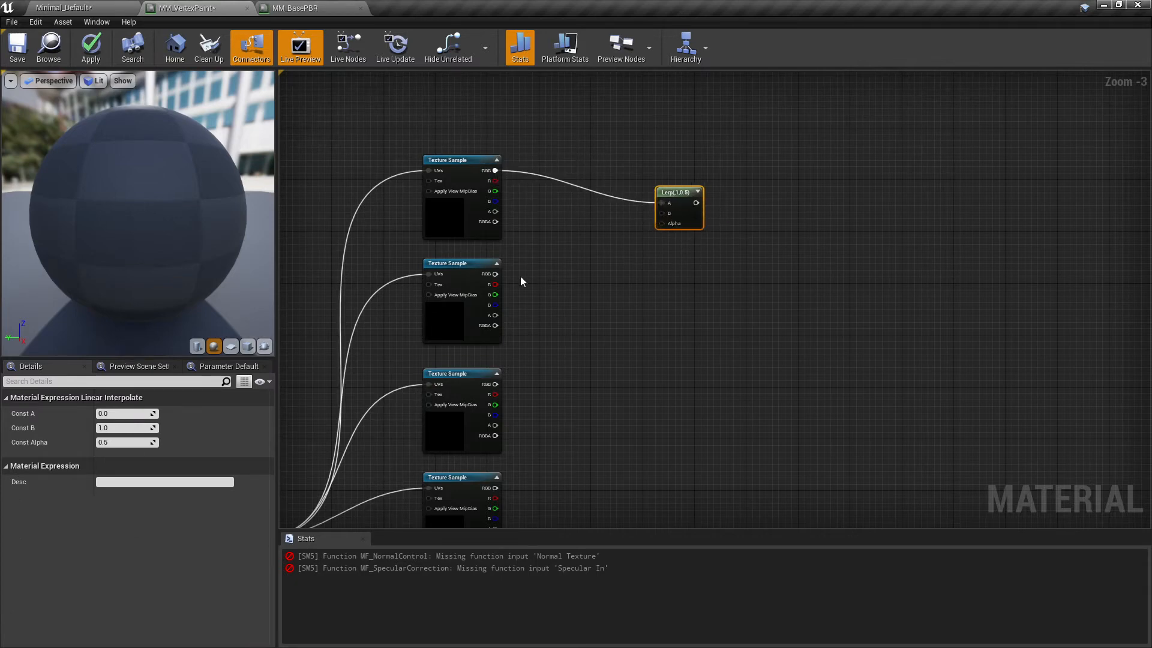
{"action": "left_click_drag", "start_coordinate": [495, 273], "coordinate": [662, 213]}
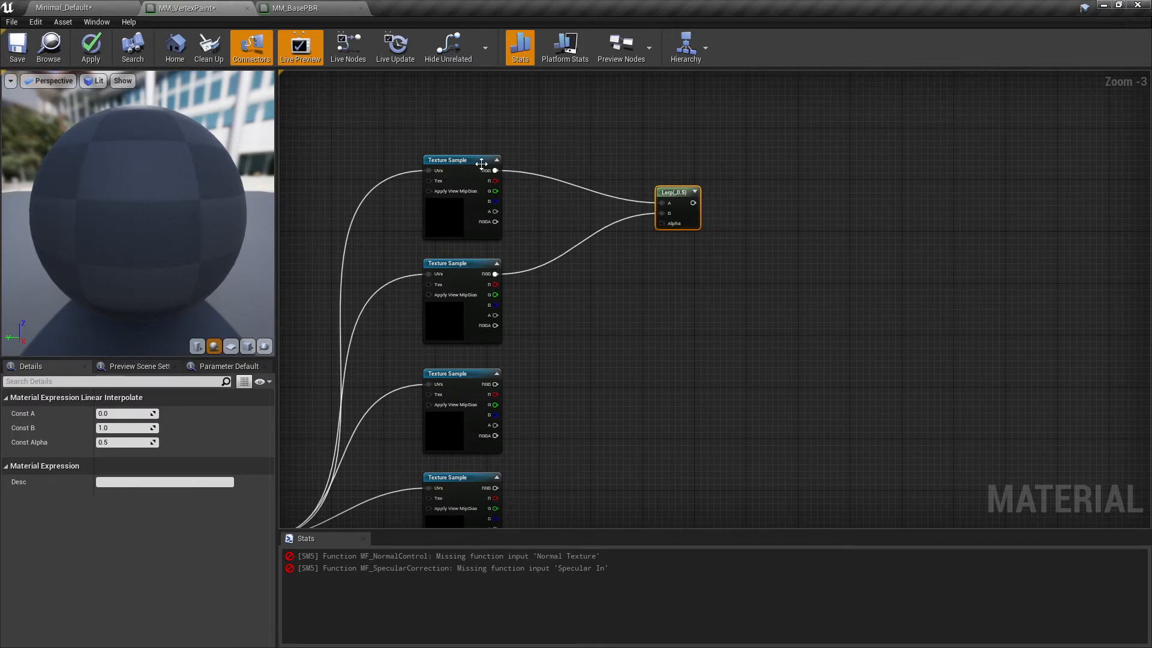
{"action": "left_click_drag", "start_coordinate": [481, 164], "coordinate": [475, 137]}
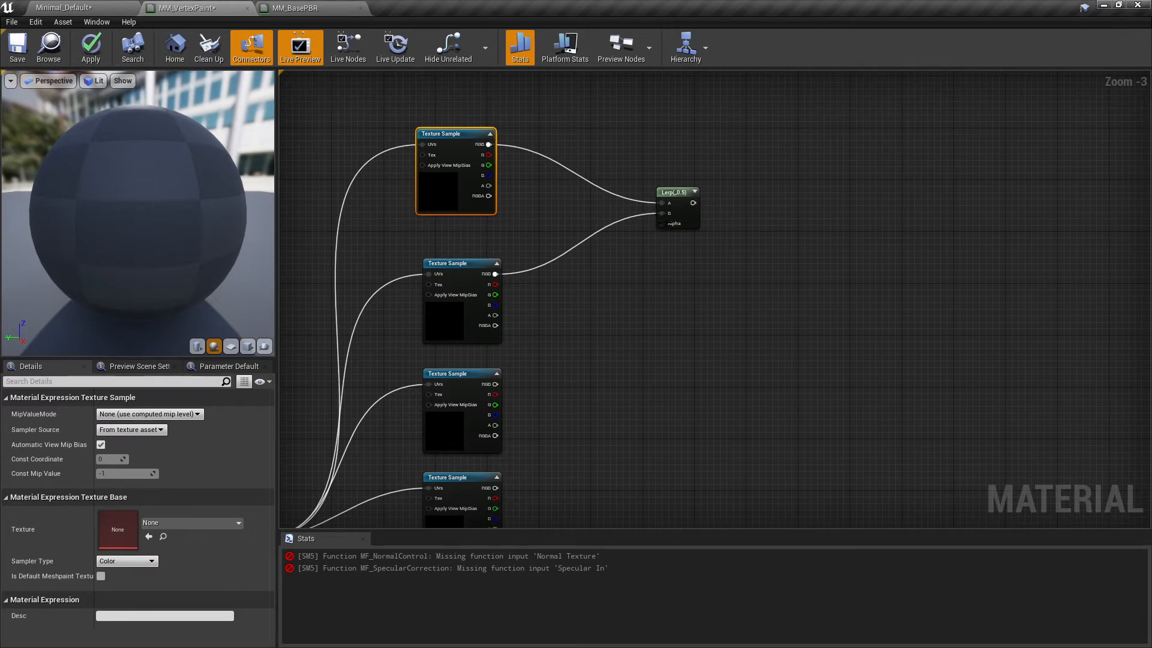
{"action": "mouse_move", "coordinate": [463, 268]}
{"action": "left_mouse_down"}
{"action": "mouse_move", "coordinate": [459, 247]}
{"action": "mouse_move", "coordinate": [461, 261]}
{"action": "left_mouse_up"}
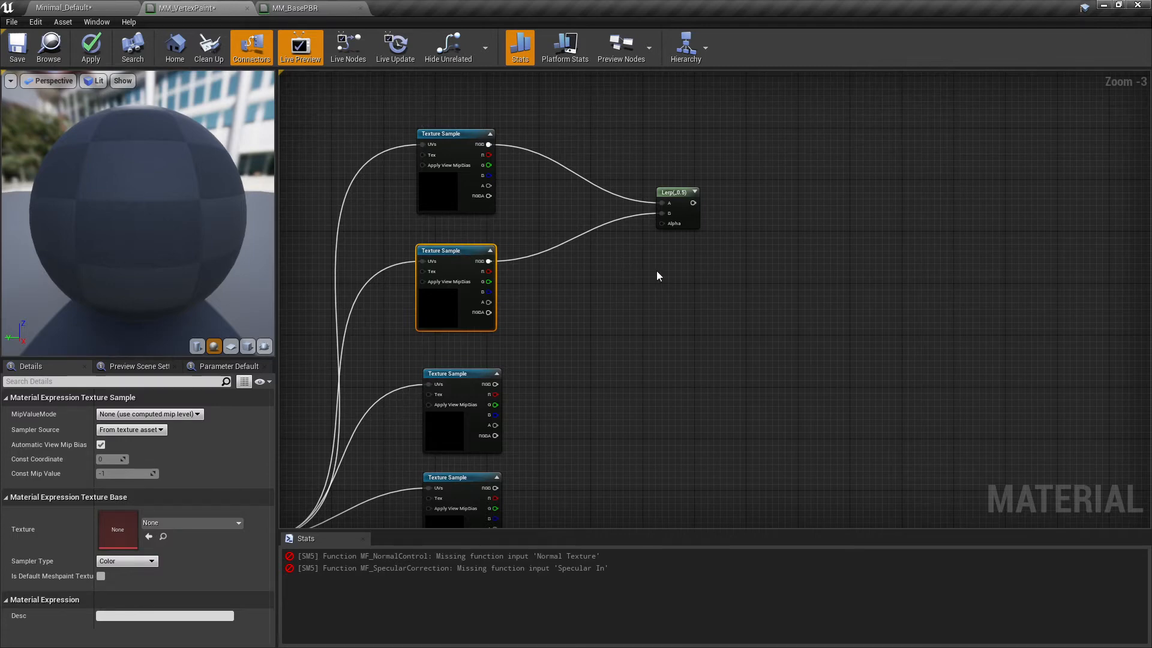
{"action": "right_click_drag", "start_coordinate": [656, 271], "coordinate": [583, 286]}
{"action": "left_click", "coordinate": [383, 143]}
{"action": "left_click_drag", "start_coordinate": [383, 143], "coordinate": [367, 117]}
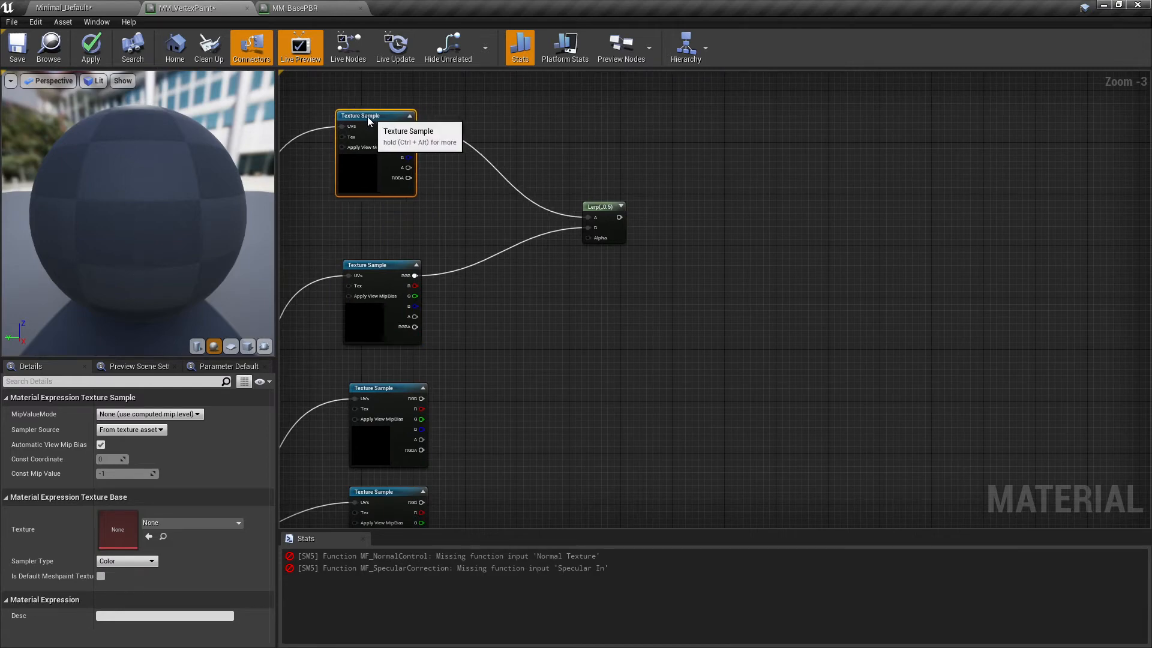
{"action": "right_click_drag", "start_coordinate": [389, 198], "coordinate": [463, 235]}
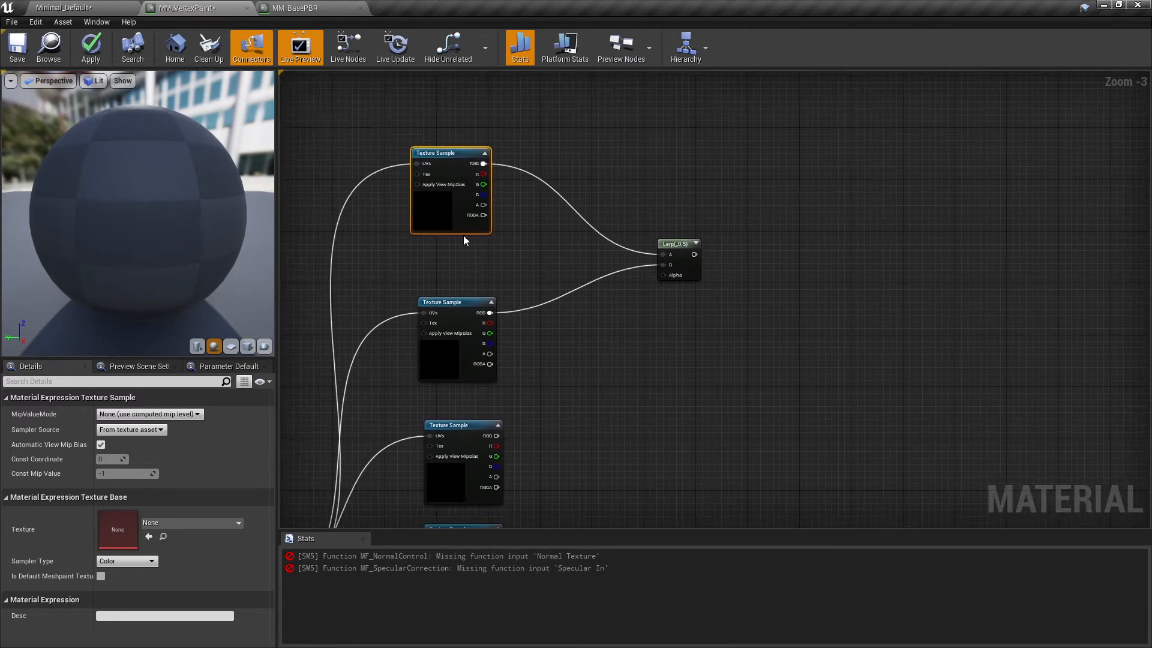
Step: Convert all the Texture Samples in the column to parameters and name the top one T_01_Color
{"action": "right_click", "coordinate": [444, 165]}
{"action": "left_click", "coordinate": [520, 104]}
{"action": "scroll", "coordinate": [522, 136], "scroll_direction": "down", "scroll_amount": 4}
{"action": "left_click_drag", "start_coordinate": [527, 117], "coordinate": [466, 463]}
{"action": "right_click_drag", "start_coordinate": [527, 141], "coordinate": [587, 251]}
{"action": "scroll", "coordinate": [585, 255], "scroll_direction": "up", "scroll_amount": 3}
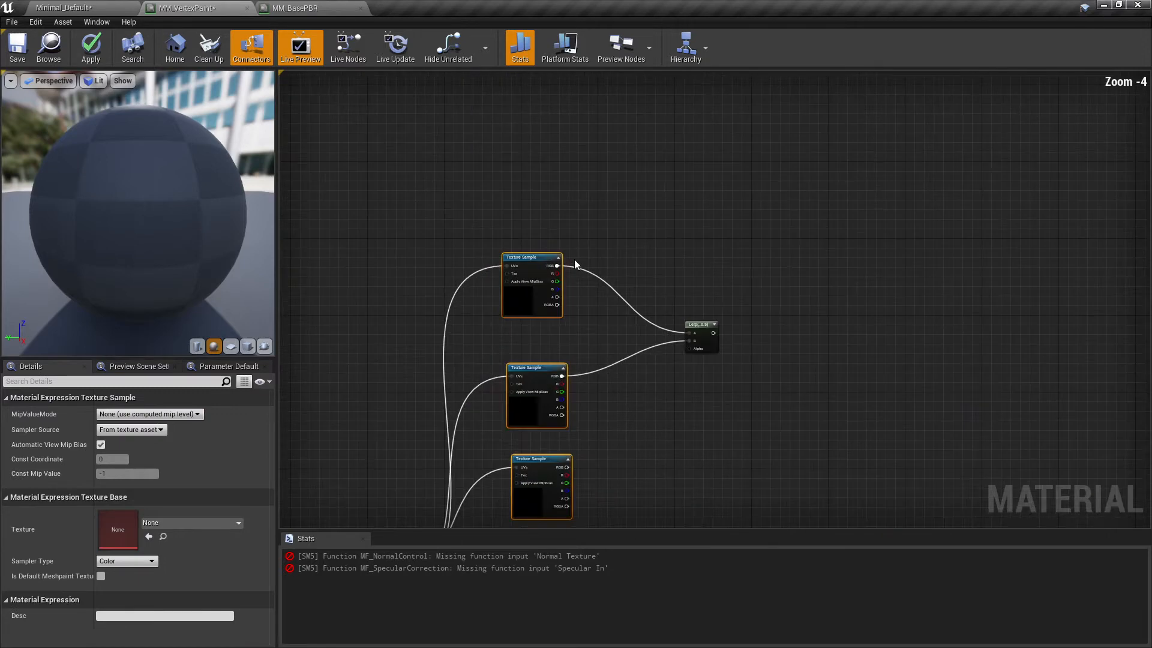
{"action": "right_click", "coordinate": [532, 269]}
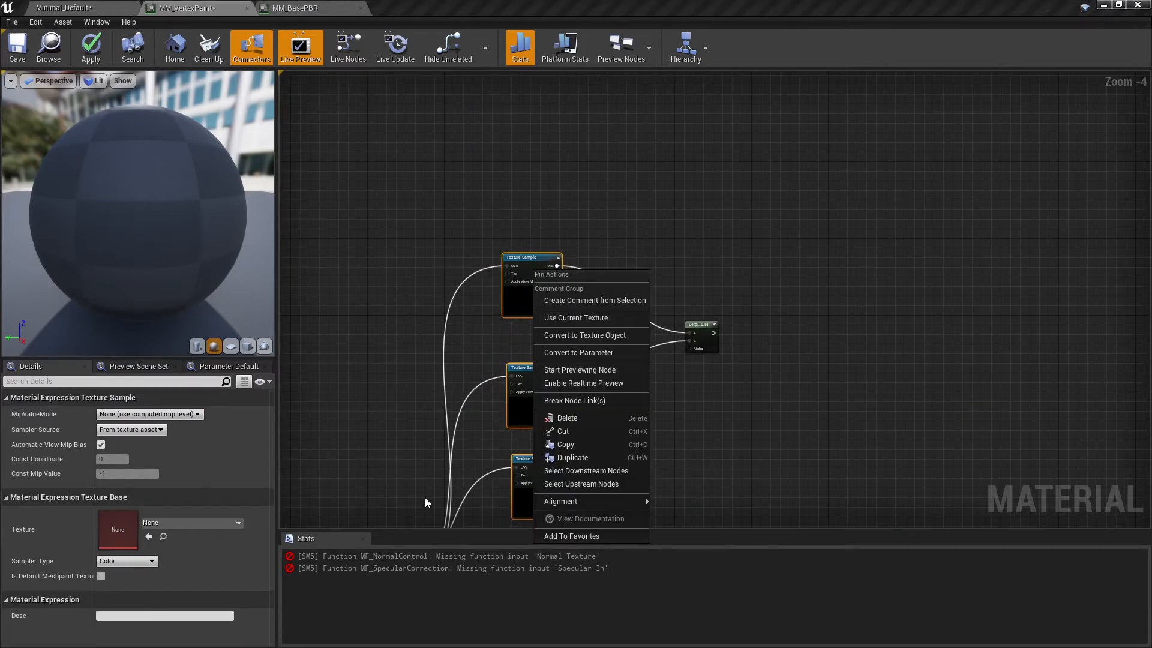
{"action": "left_click", "coordinate": [588, 349]}
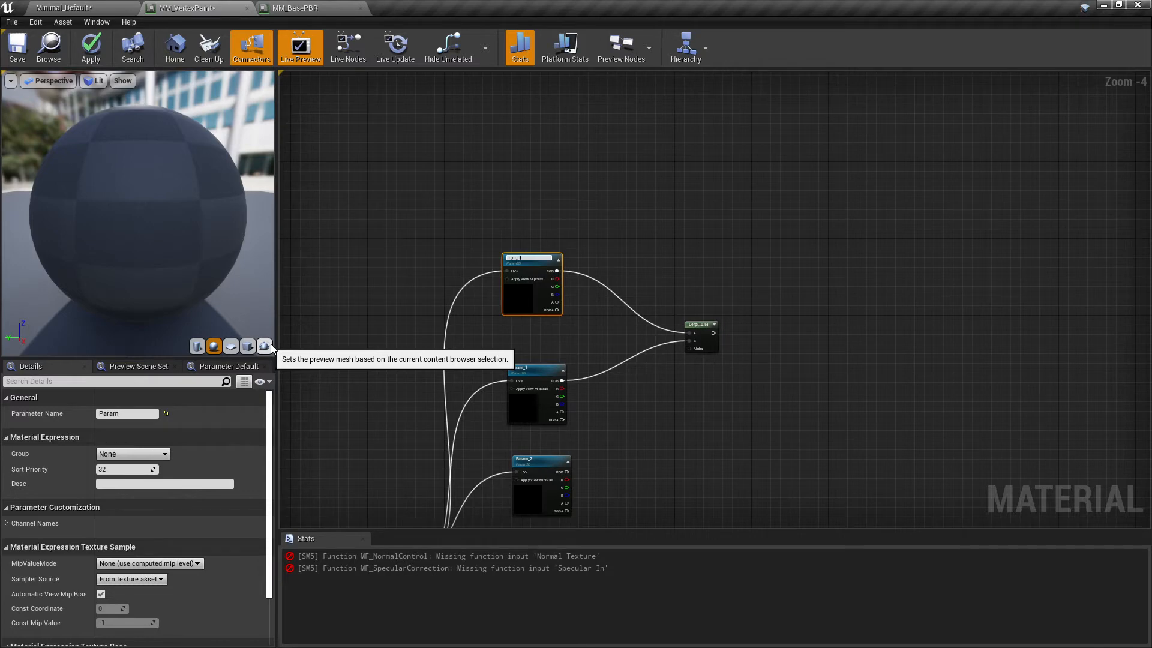
{"action": "left_click", "coordinate": [270, 346]}
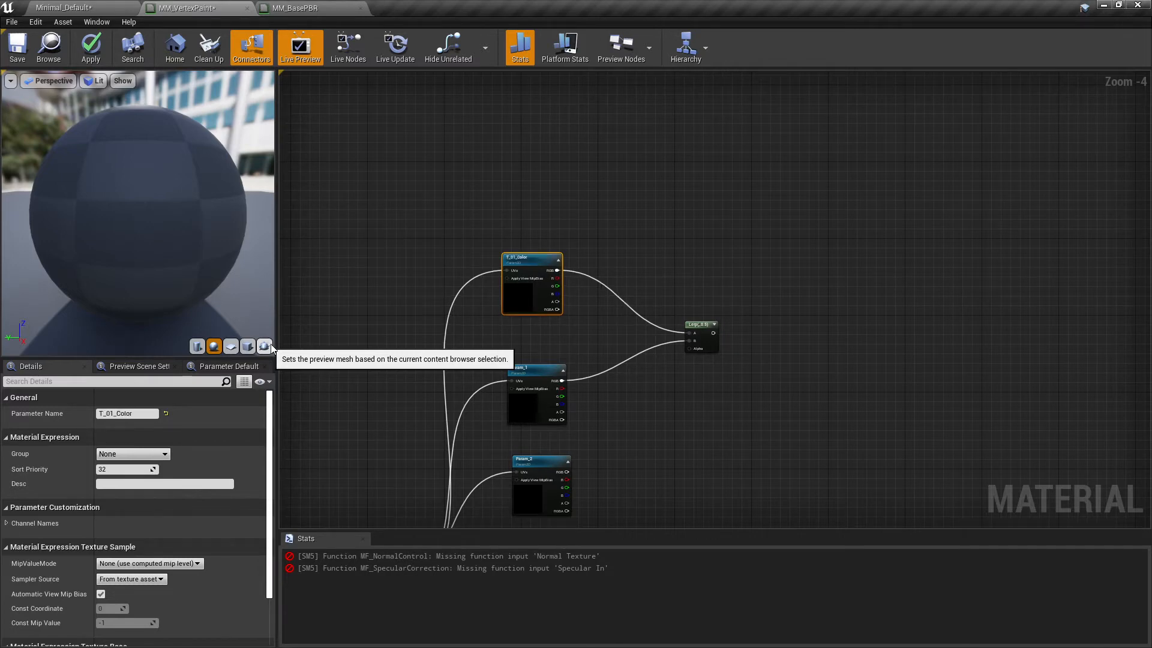
{"action": "left_click", "coordinate": [550, 375]}
{"action": "right_click_drag", "start_coordinate": [625, 431], "coordinate": [609, 362]}
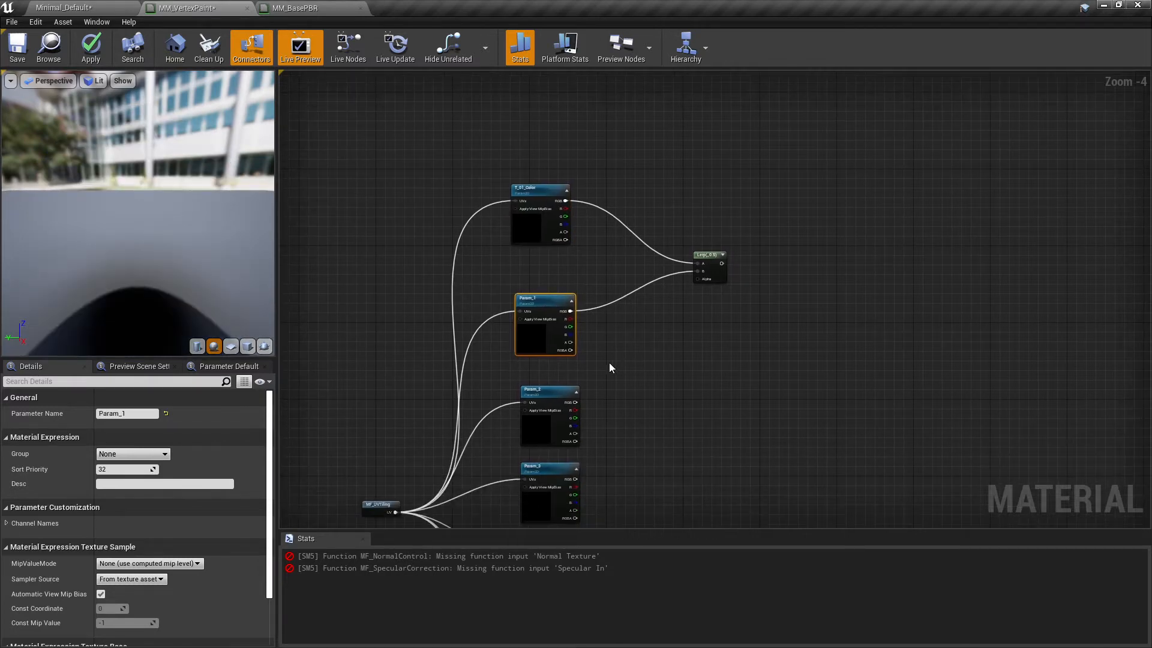
{"action": "double_click", "coordinate": [539, 299]}
{"action": "left_click", "coordinate": [125, 413]}
{"action": "type", "text": "colo"}
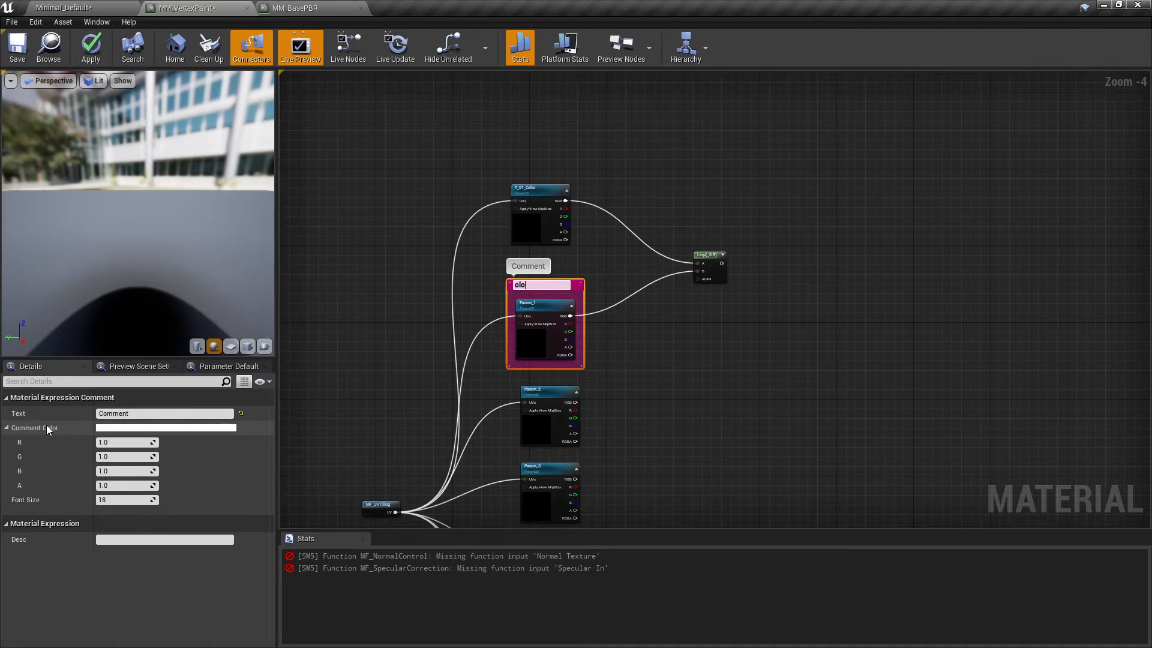
{"action": "key", "text": "BackSpace"}
{"action": "left_click", "coordinate": [778, 393]}
{"action": "left_click", "coordinate": [573, 286]}
{"action": "key", "text": "Delete"}
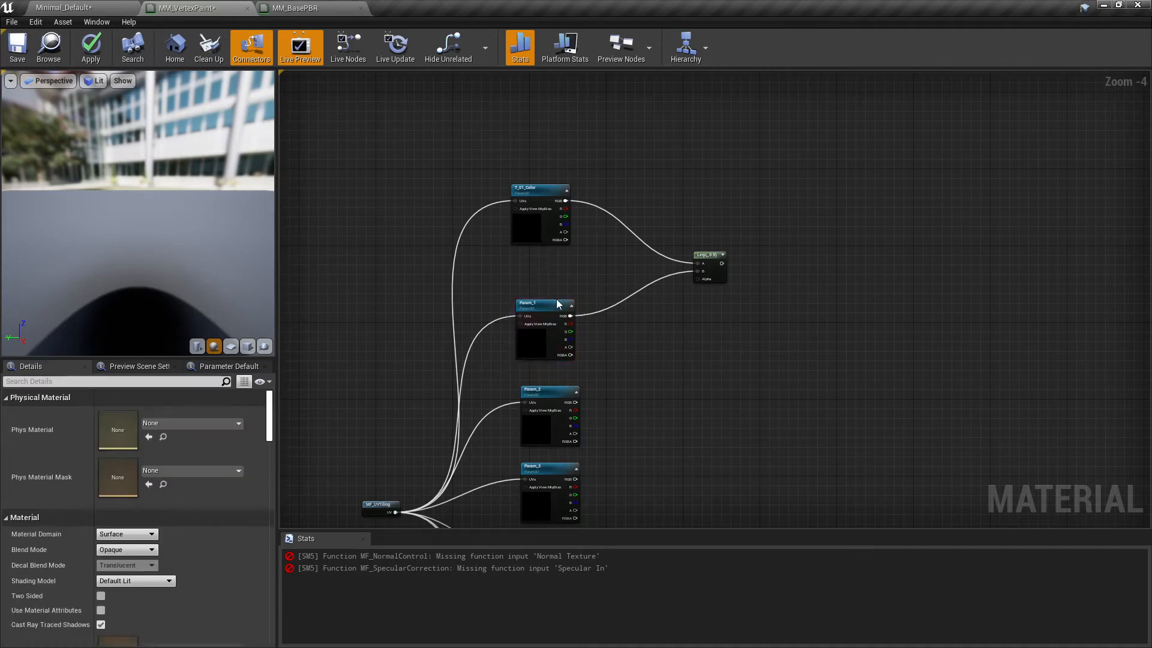
Step: Rename the second texture parameter, which feeds the Lerp's B input, to T_02_Color
{"action": "left_click", "coordinate": [543, 312]}
{"action": "double_click", "coordinate": [154, 414]}
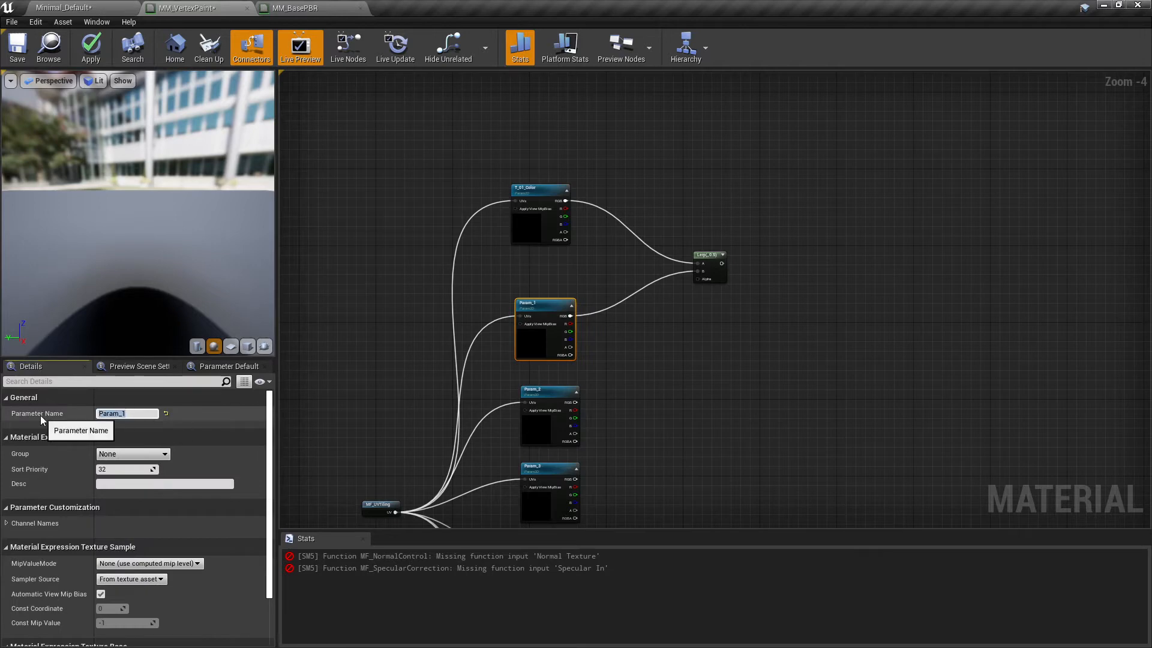
{"action": "type", "text": "T_02_Color"}
{"action": "key", "text": "Return"}
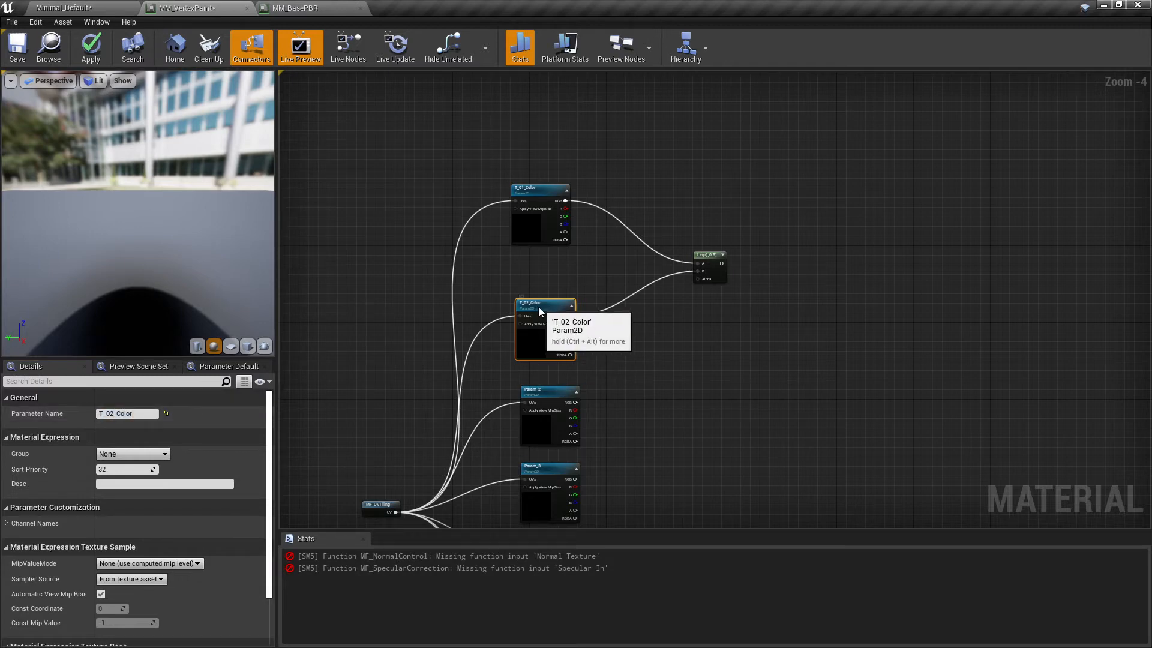
Step: Align the T_02_Color node under T_01_Color, and assign the Ground023_1K_Color texture to T_01_Color
{"action": "left_click_drag", "start_coordinate": [538, 307], "coordinate": [533, 307]}
{"action": "right_click_drag", "start_coordinate": [546, 261], "coordinate": [546, 276]}
{"action": "left_click", "coordinate": [529, 240]}
{"action": "scroll", "coordinate": [178, 568], "scroll_direction": "down", "scroll_amount": 3}
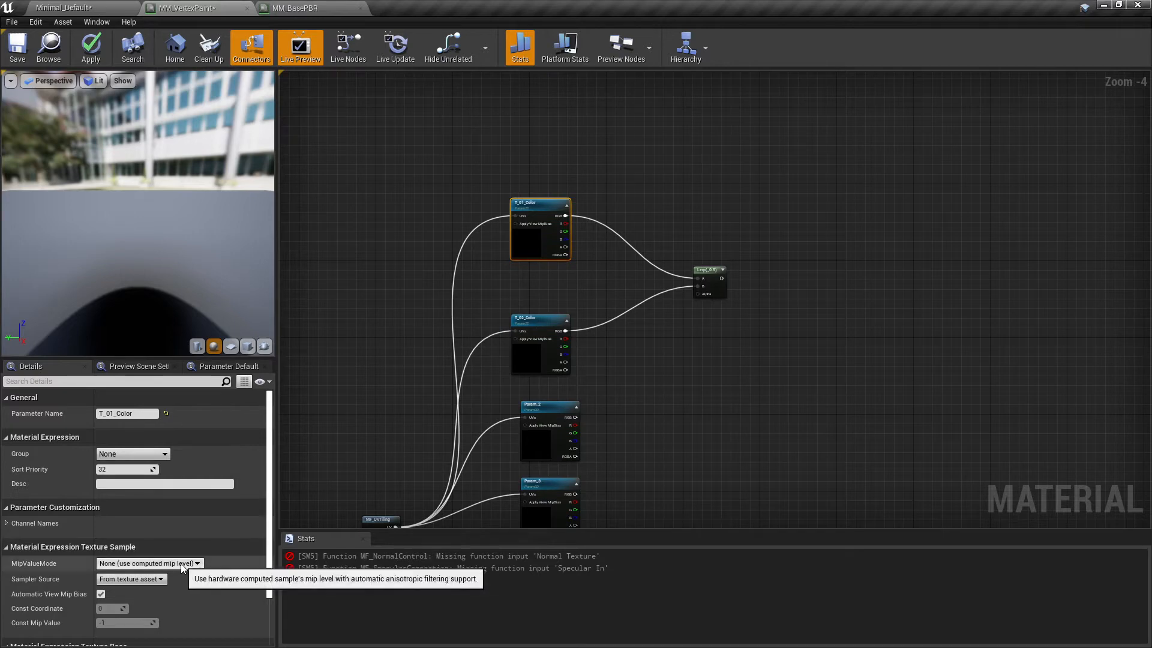
{"action": "left_click", "coordinate": [183, 577]}
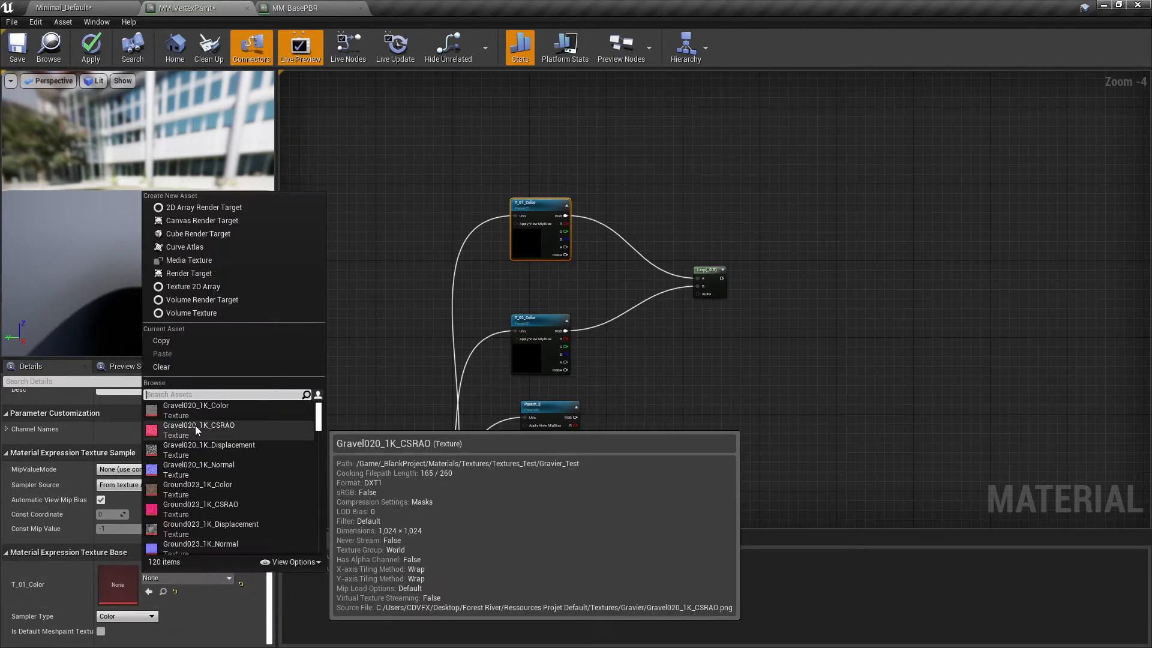
{"action": "left_click", "coordinate": [207, 485]}
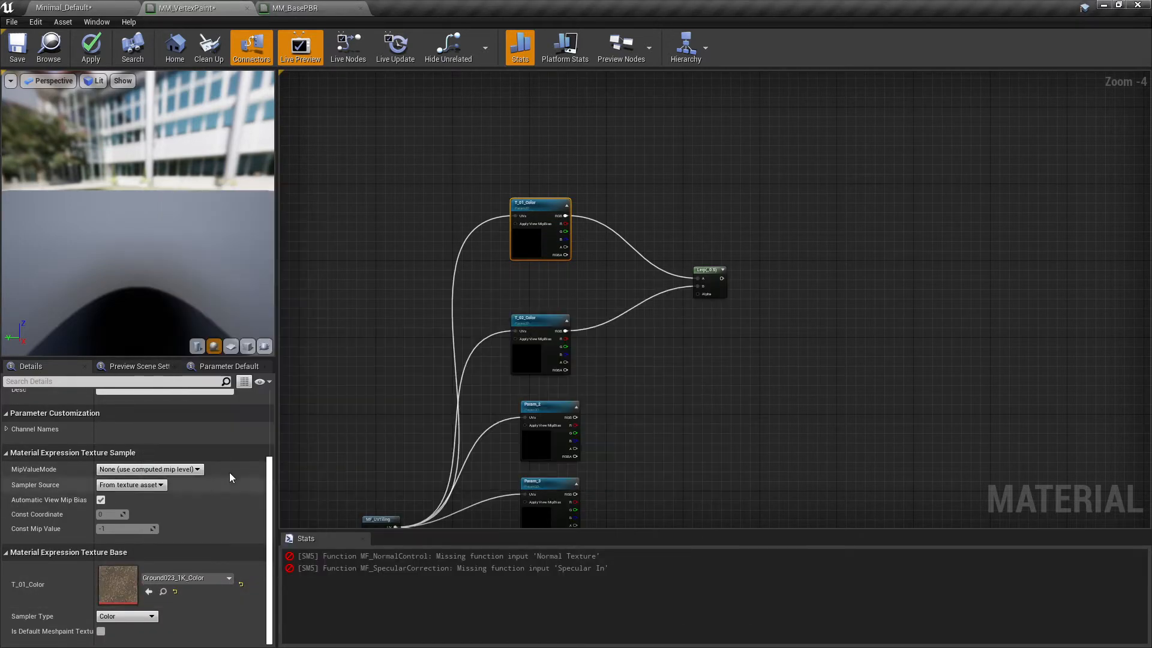
Step: Assign the Gravel020_1K_Color texture to the T_02_Color parameter
{"action": "left_click", "coordinate": [540, 330]}
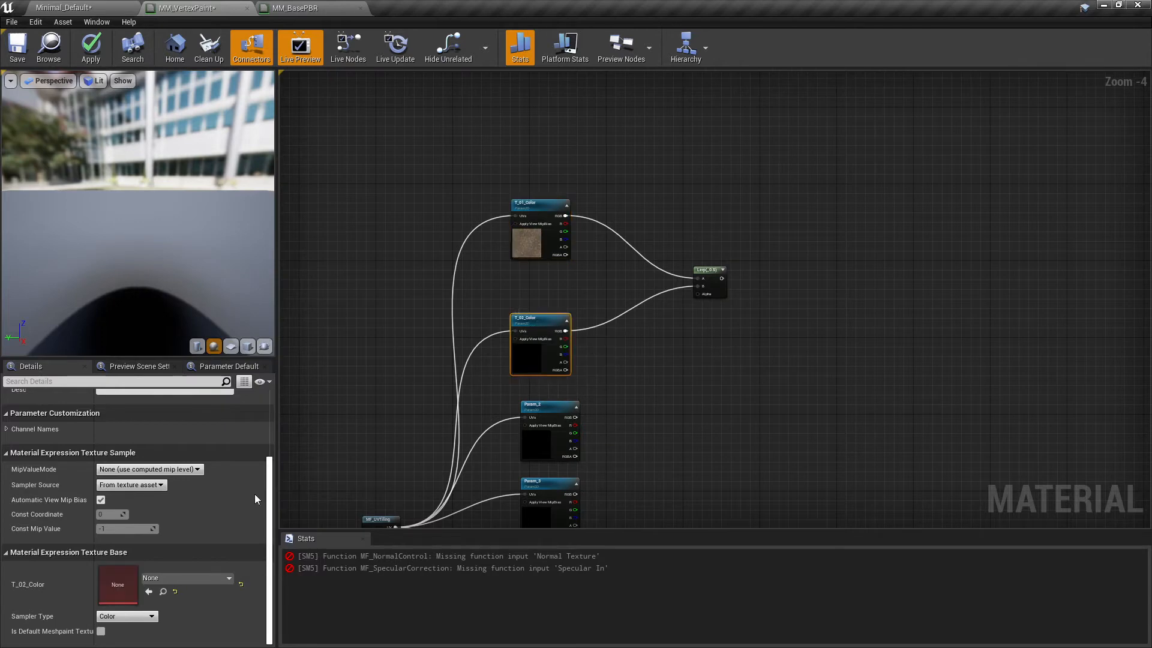
{"action": "left_click", "coordinate": [203, 578]}
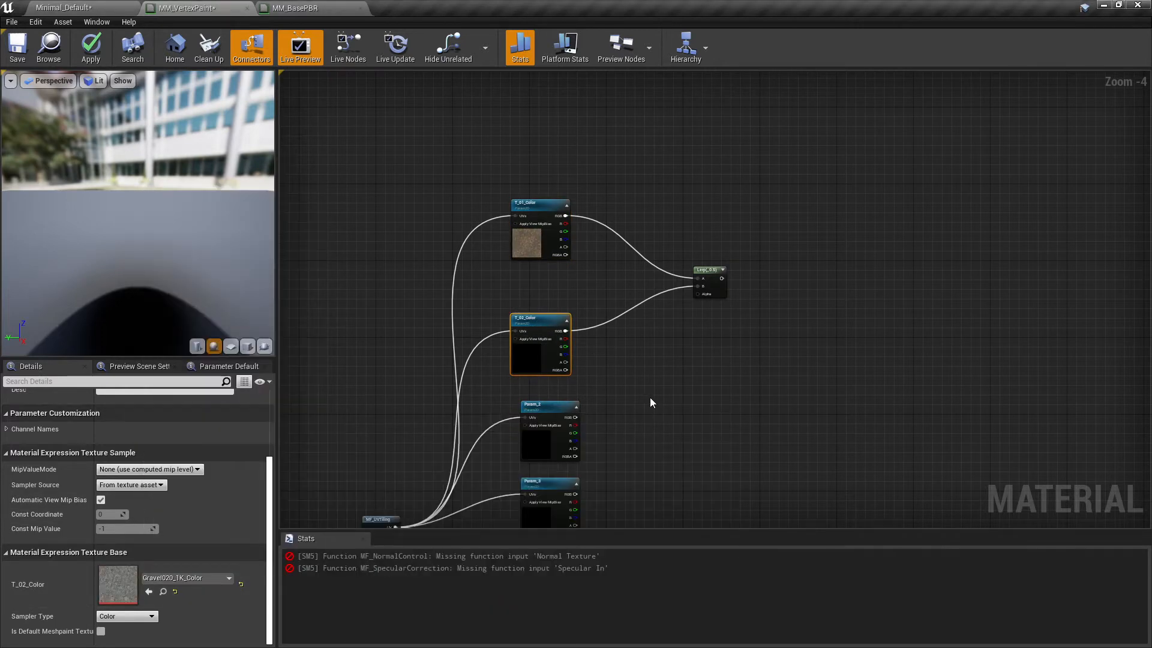
{"action": "right_click_drag", "start_coordinate": [651, 399], "coordinate": [613, 353]}
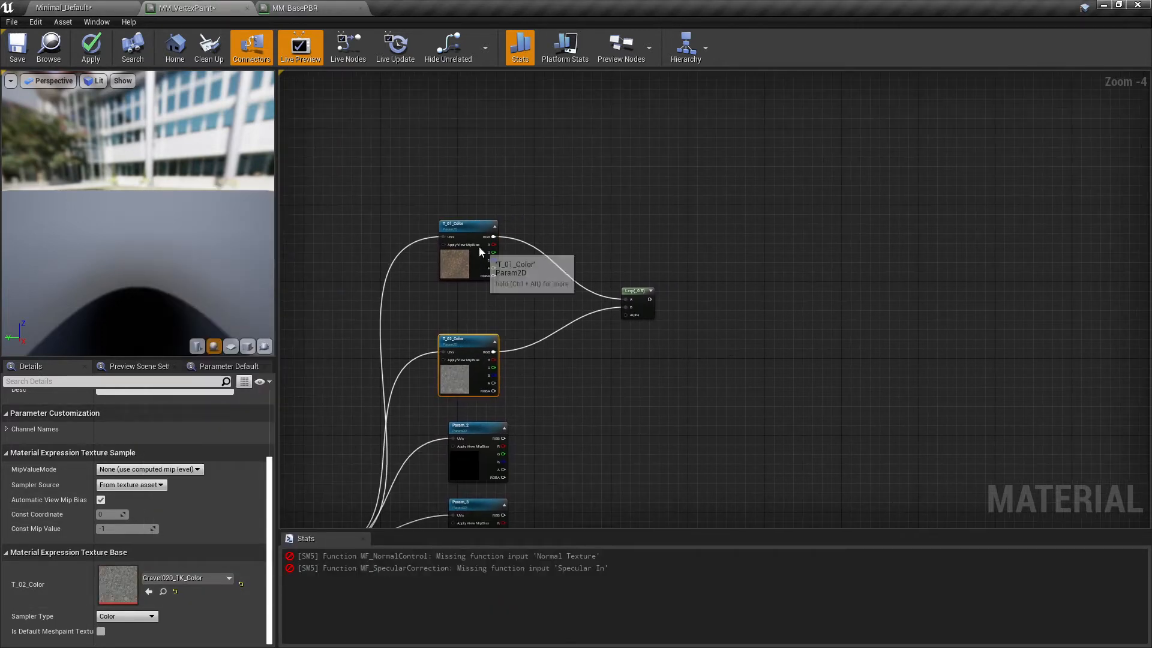
{"action": "left_click", "coordinate": [460, 258]}
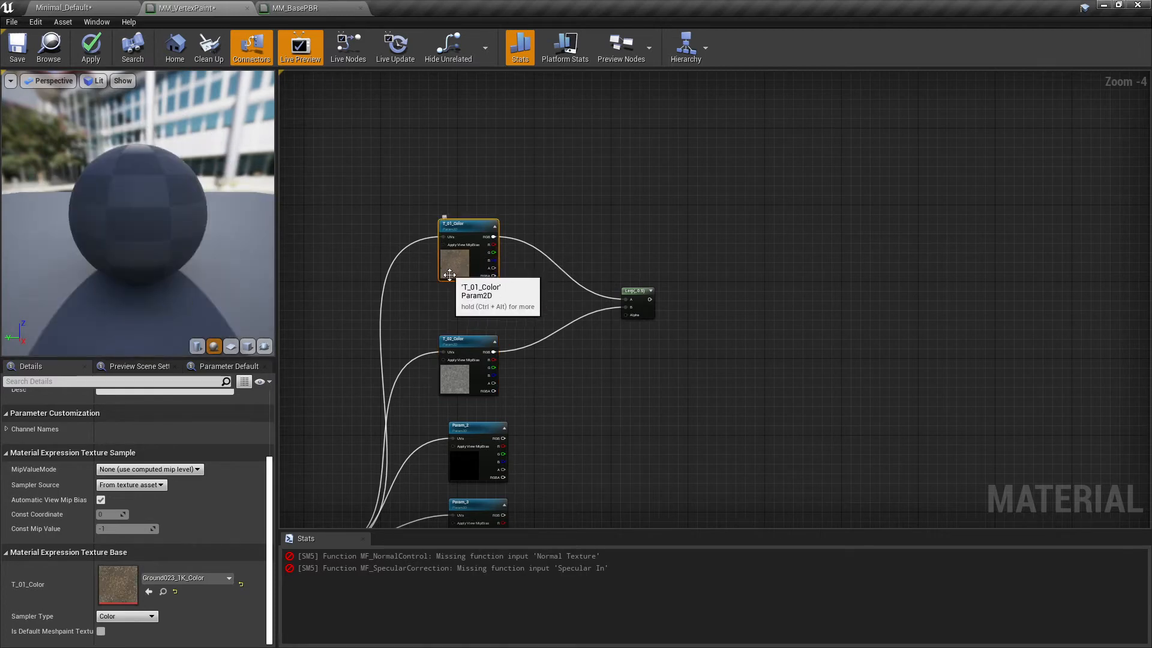
Step: Connect the Lerp output to the A input of the Color Intensity Multiply, and move the Lerp closer to that group
{"action": "right_click_drag", "start_coordinate": [591, 390], "coordinate": [412, 345]}
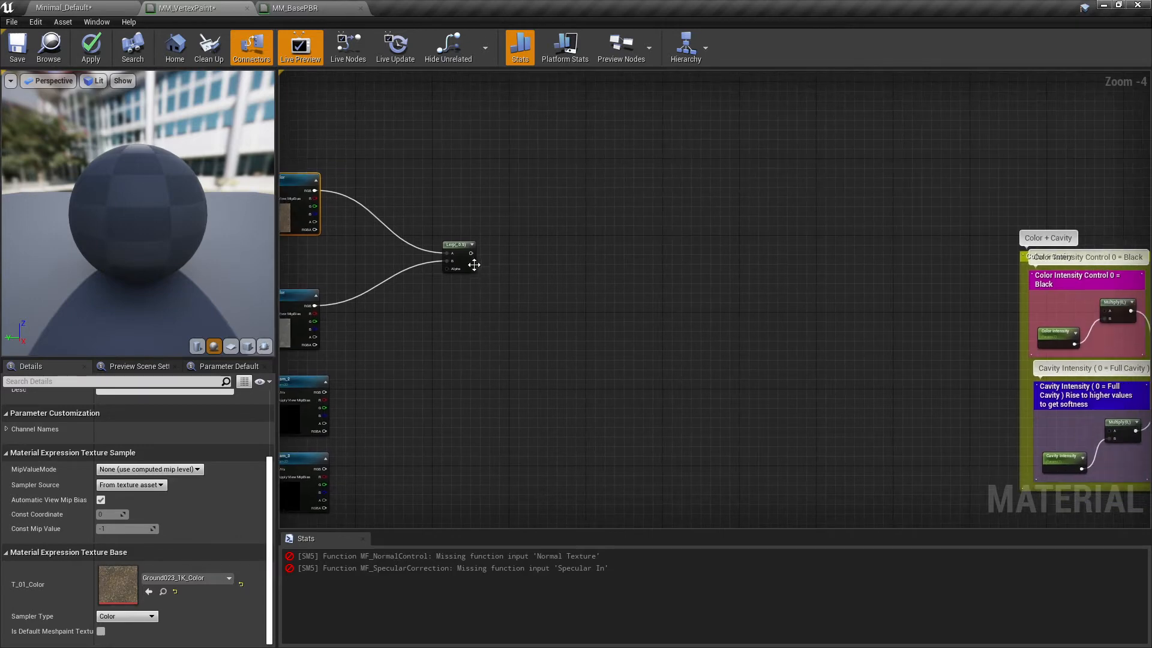
{"action": "left_click_drag", "start_coordinate": [498, 258], "coordinate": [1103, 307]}
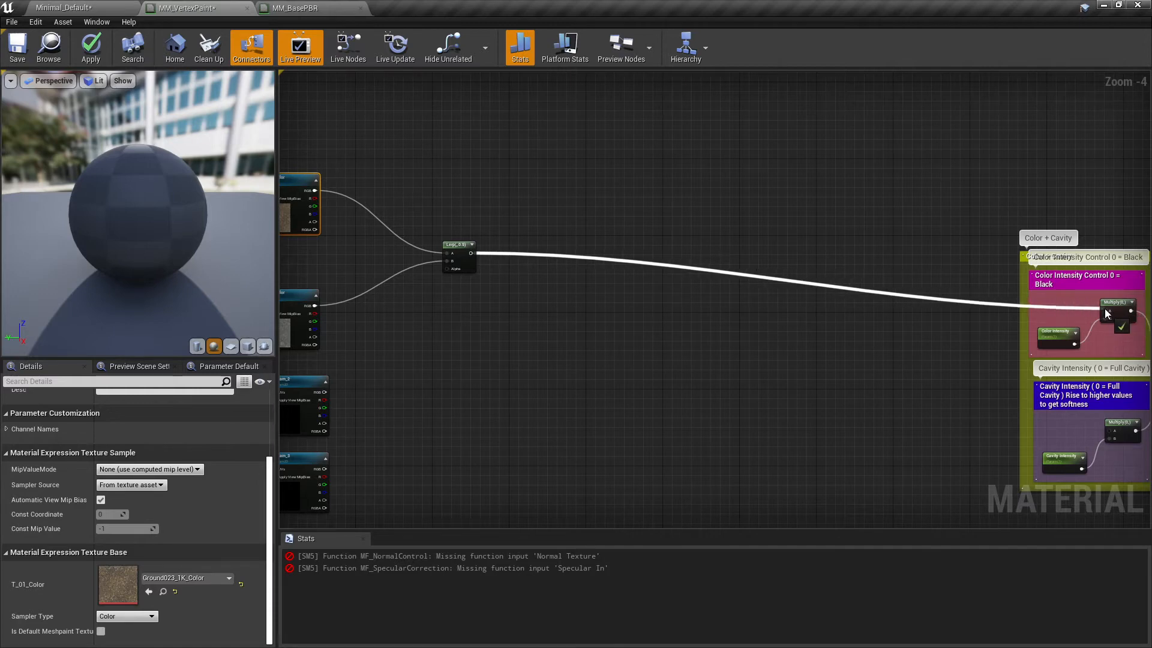
{"action": "left_click_drag", "start_coordinate": [469, 256], "coordinate": [591, 295]}
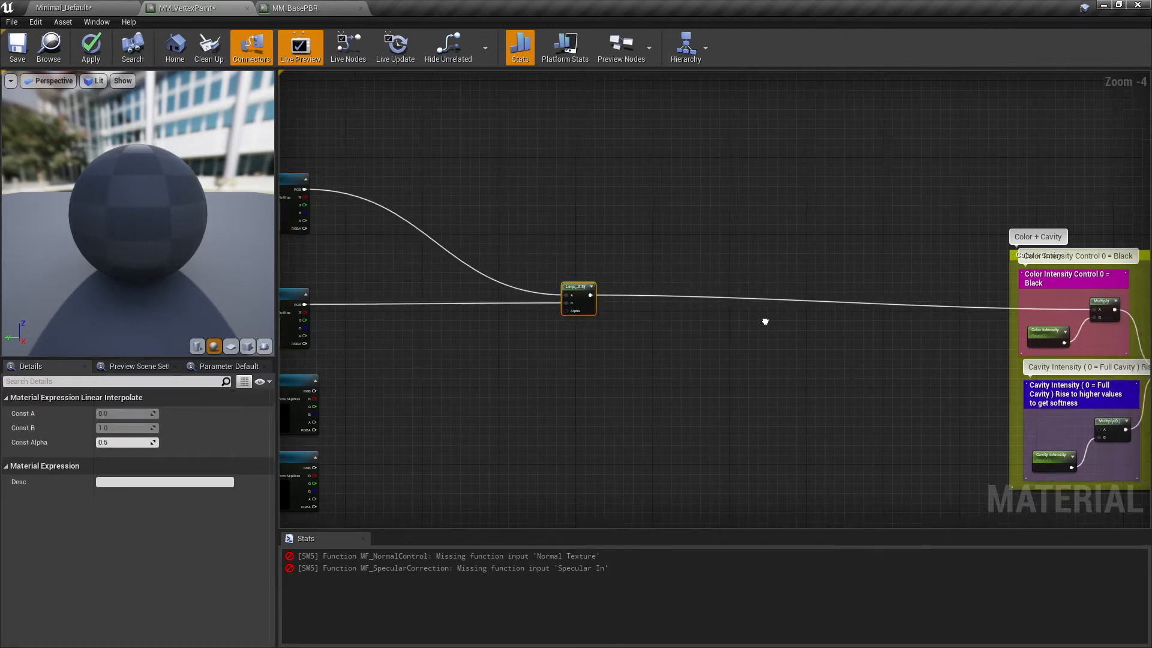
{"action": "right_click_drag", "start_coordinate": [914, 379], "coordinate": [745, 357]}
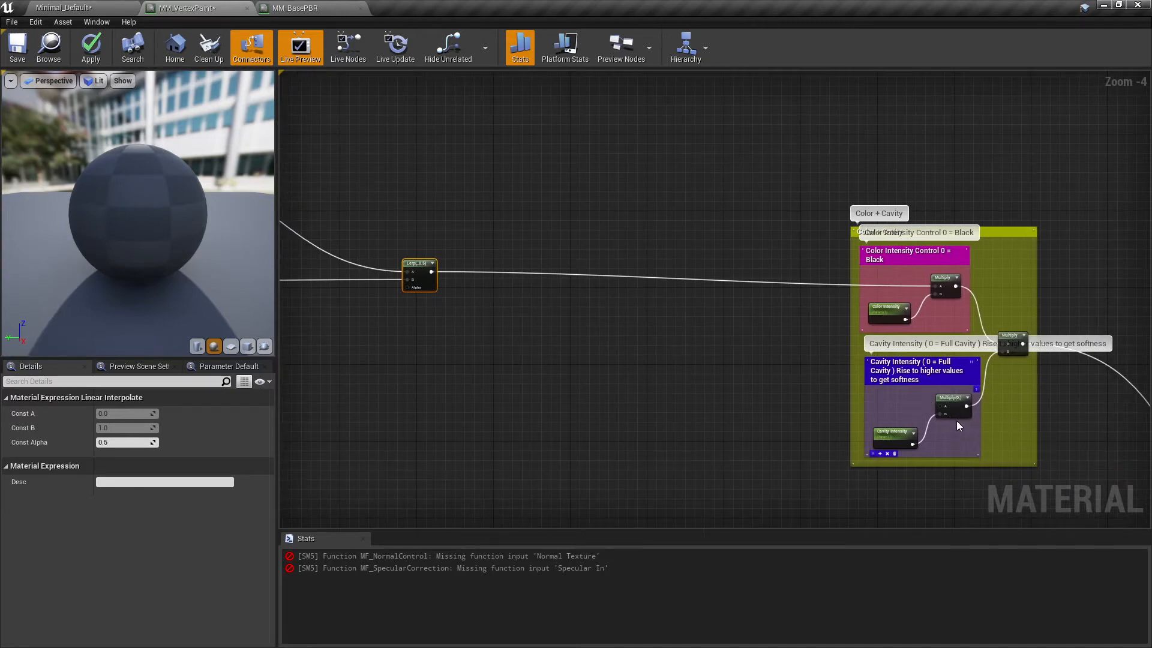
Step: Delete the Cavity Intensity comment group with its nodes, and the Multiply that combines it with the Color Intensity result
{"action": "right_click_drag", "start_coordinate": [956, 419], "coordinate": [868, 411]}
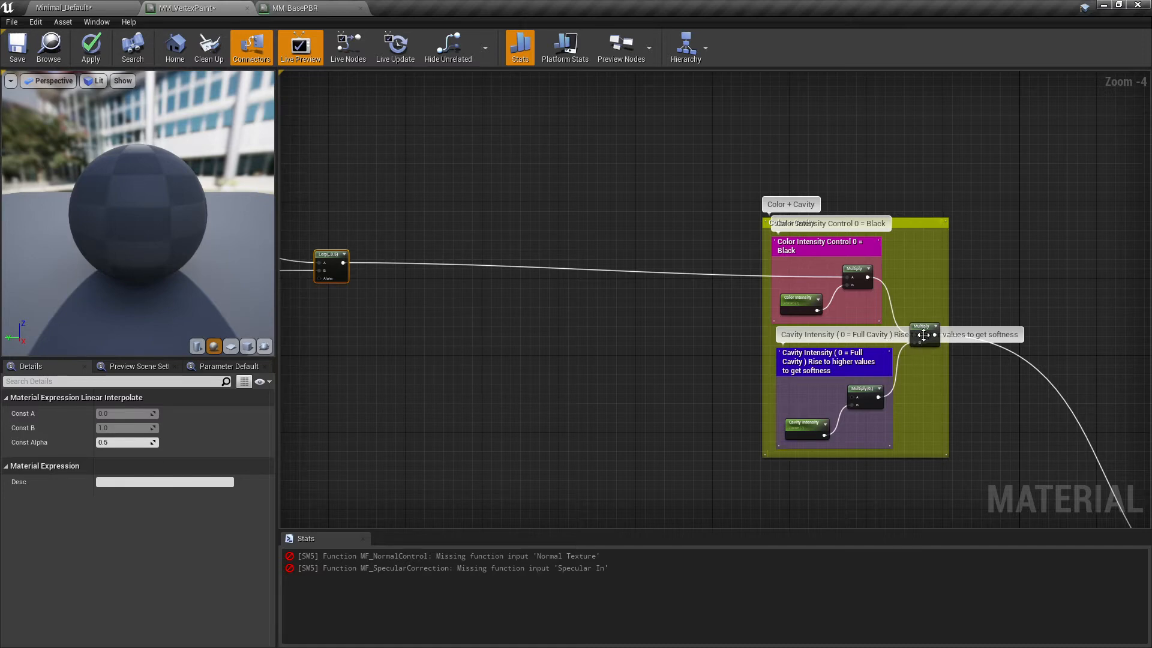
{"action": "left_click_drag", "start_coordinate": [915, 368], "coordinate": [743, 443]}
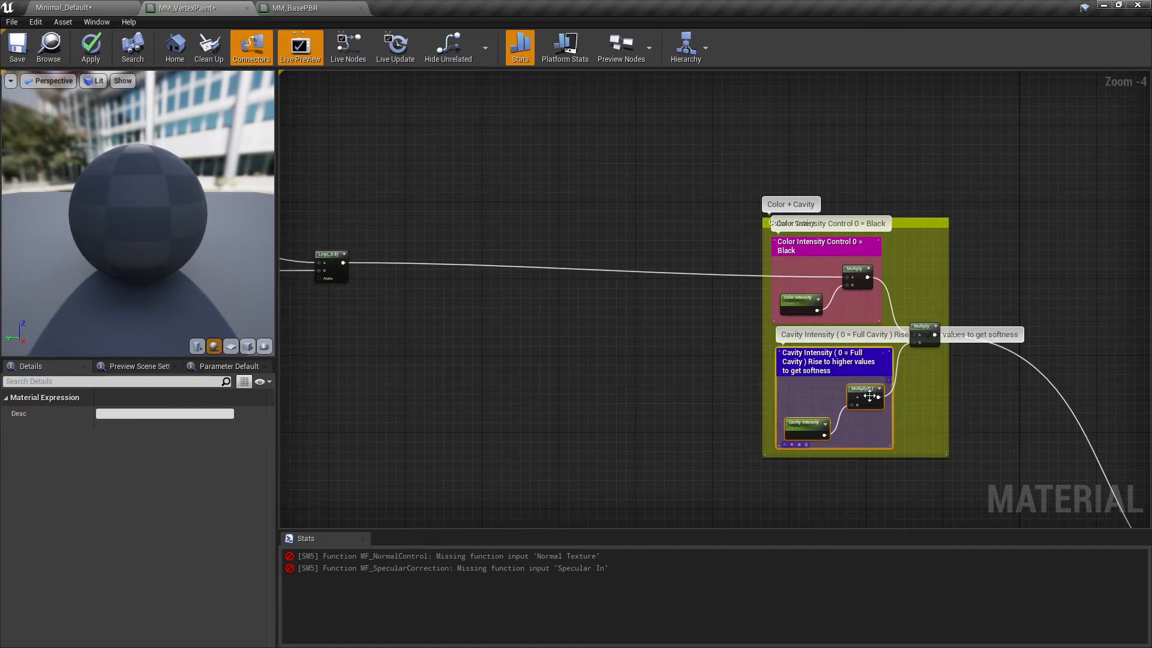
{"action": "key", "text": "Delete"}
{"action": "left_click", "coordinate": [924, 332]}
{"action": "key", "text": "Delete"}
{"action": "right_click_drag", "start_coordinate": [906, 330], "coordinate": [705, 298]}
{"action": "scroll", "coordinate": [758, 322], "scroll_direction": "down", "scroll_amount": 2}
{"action": "scroll", "coordinate": [696, 269], "scroll_direction": "up", "scroll_amount": 2}
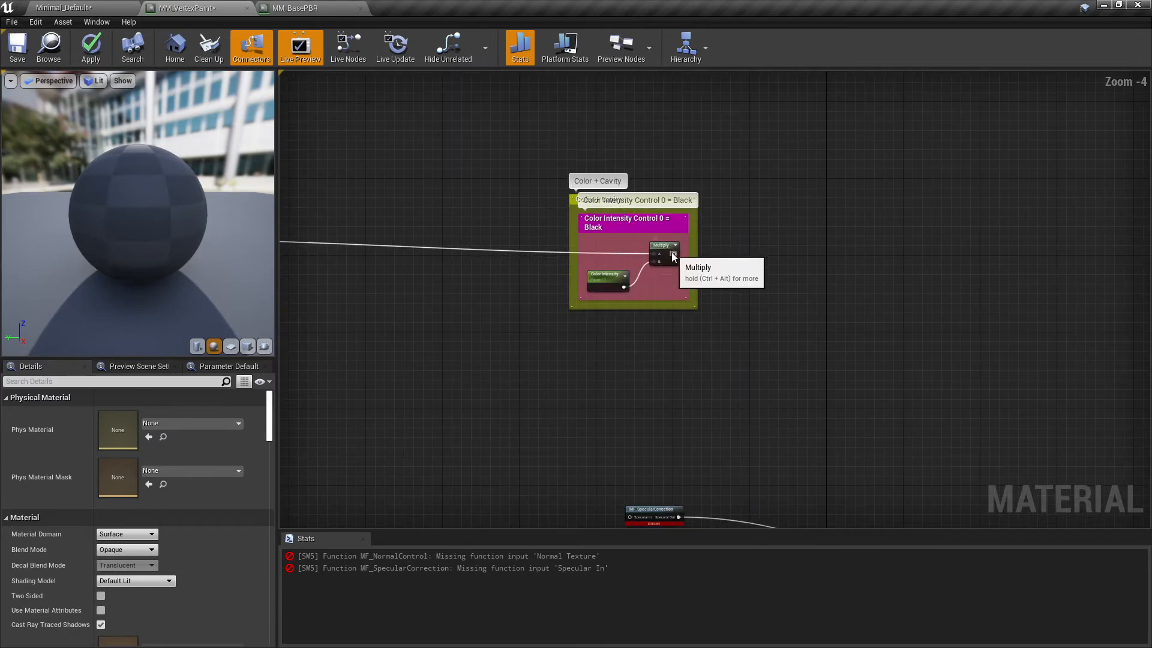
Step: Connect the Color Intensity Multiply's output directly to the main material node
{"action": "left_click_drag", "start_coordinate": [673, 257], "coordinate": [1080, 359]}
{"action": "right_click_drag", "start_coordinate": [726, 226], "coordinate": [786, 268]}
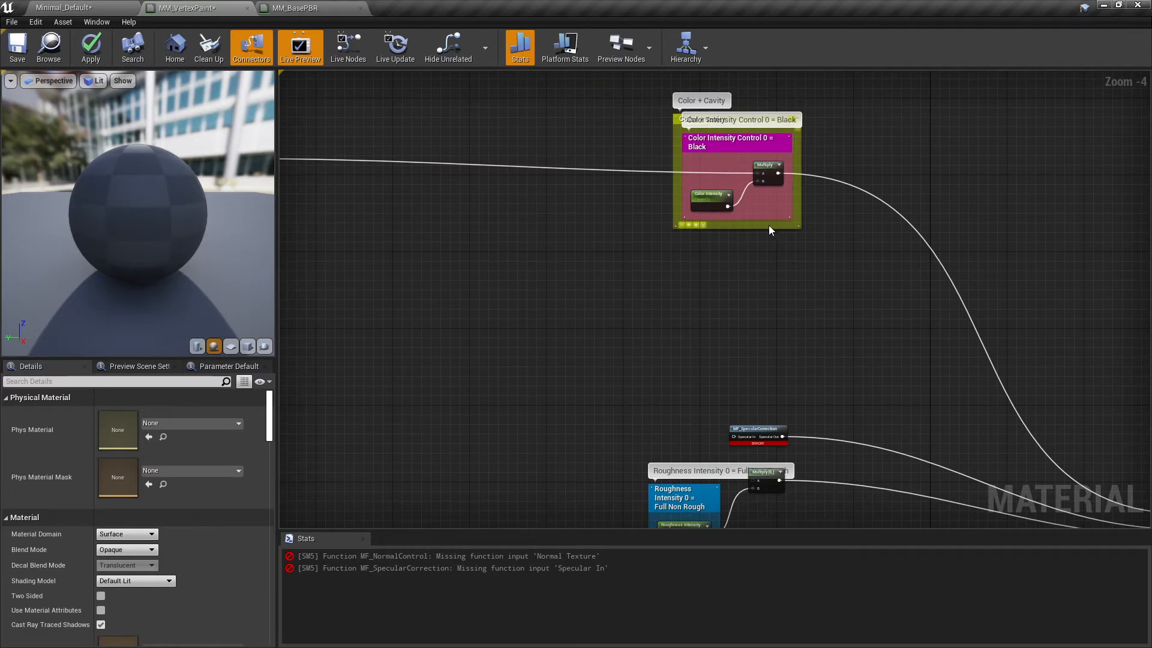
{"action": "right_click_drag", "start_coordinate": [763, 226], "coordinate": [841, 312]}
Step: Delete the Color Intensity Control comment box while keeping its nodes, and shift the Color + Cavity group slightly left and up
{"action": "left_click", "coordinate": [869, 232]}
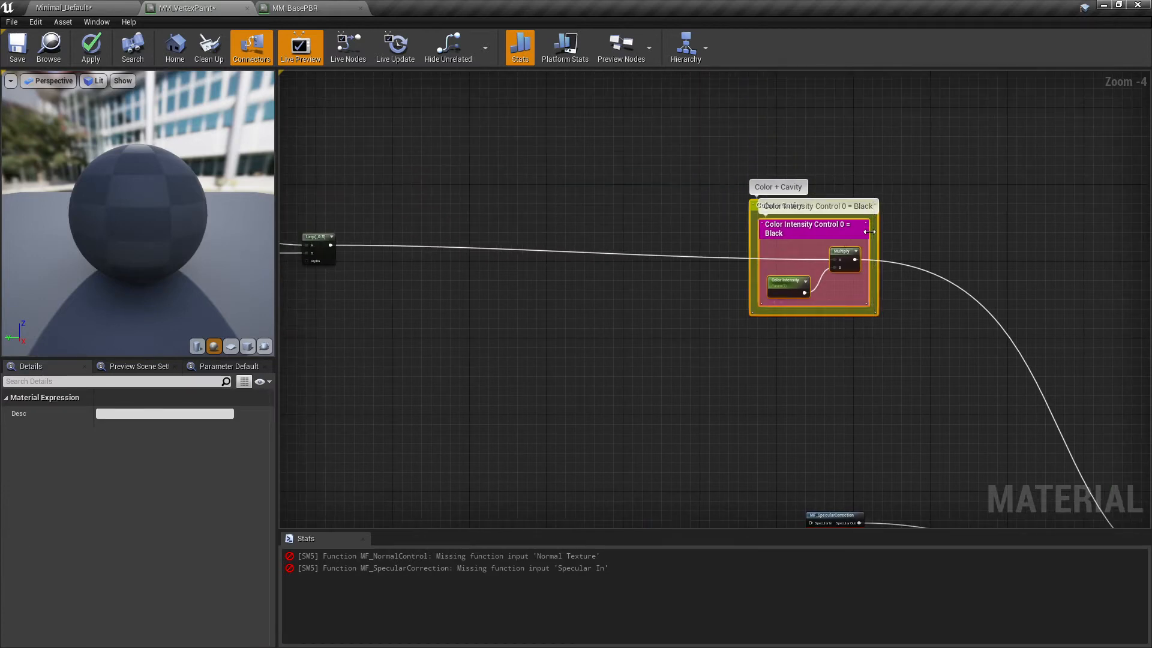
{"action": "left_click", "coordinate": [876, 221]}
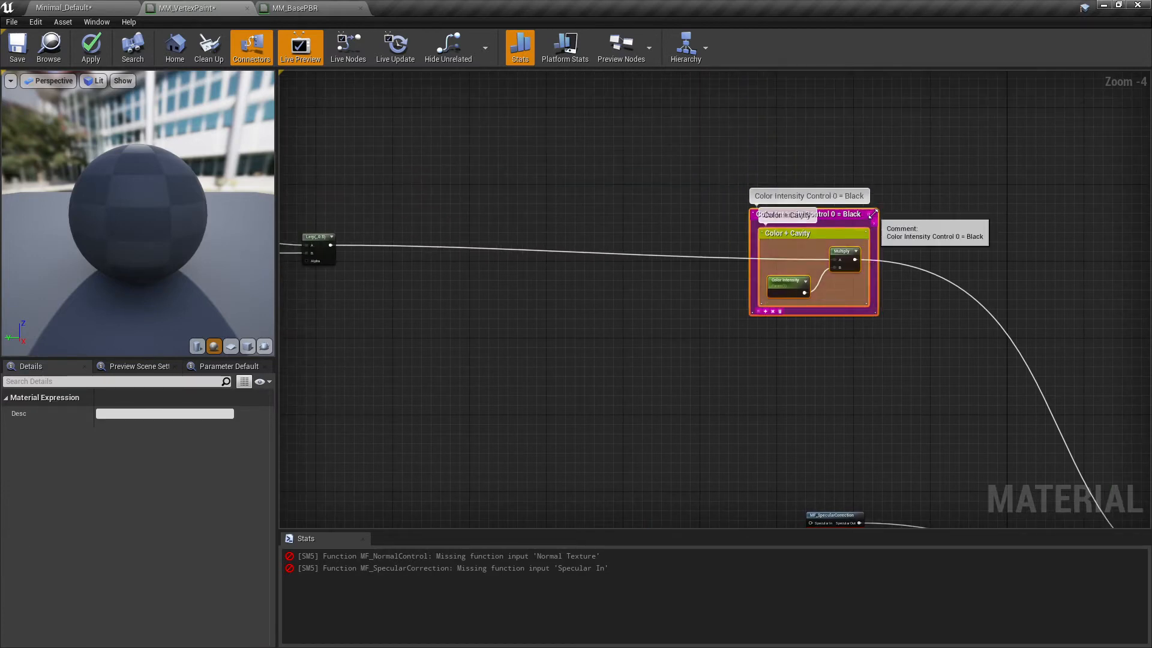
{"action": "left_click", "coordinate": [844, 215]}
{"action": "key", "text": "Delete"}
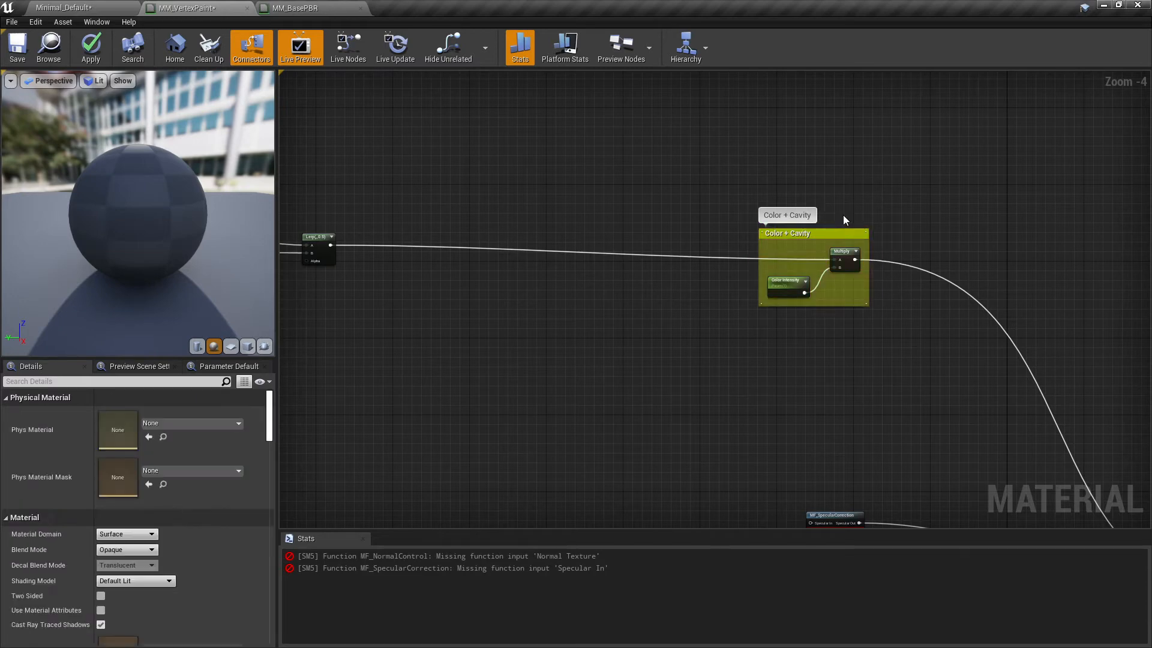
{"action": "left_click_drag", "start_coordinate": [833, 235], "coordinate": [747, 223]}
Step: Rename the third texture parameter in the column, Param_2, to T_01_CSRAO
{"action": "right_click_drag", "start_coordinate": [864, 224], "coordinate": [913, 224]}
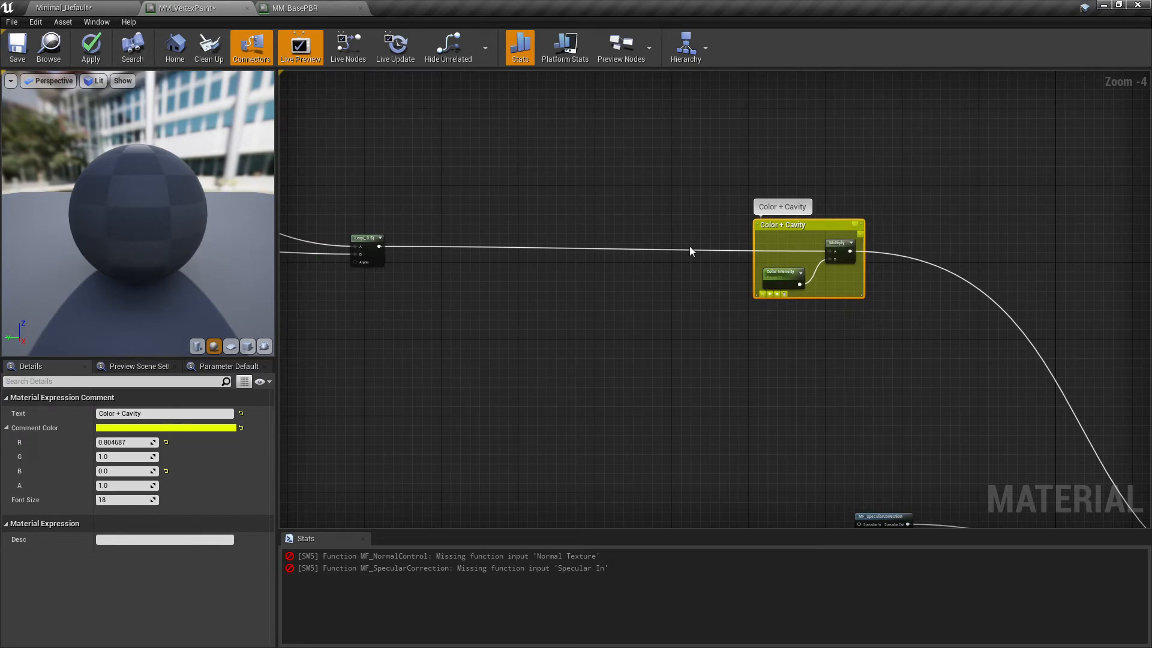
{"action": "right_click_drag", "start_coordinate": [689, 246], "coordinate": [1017, 246]}
{"action": "right_click_drag", "start_coordinate": [484, 288], "coordinate": [485, 287]}
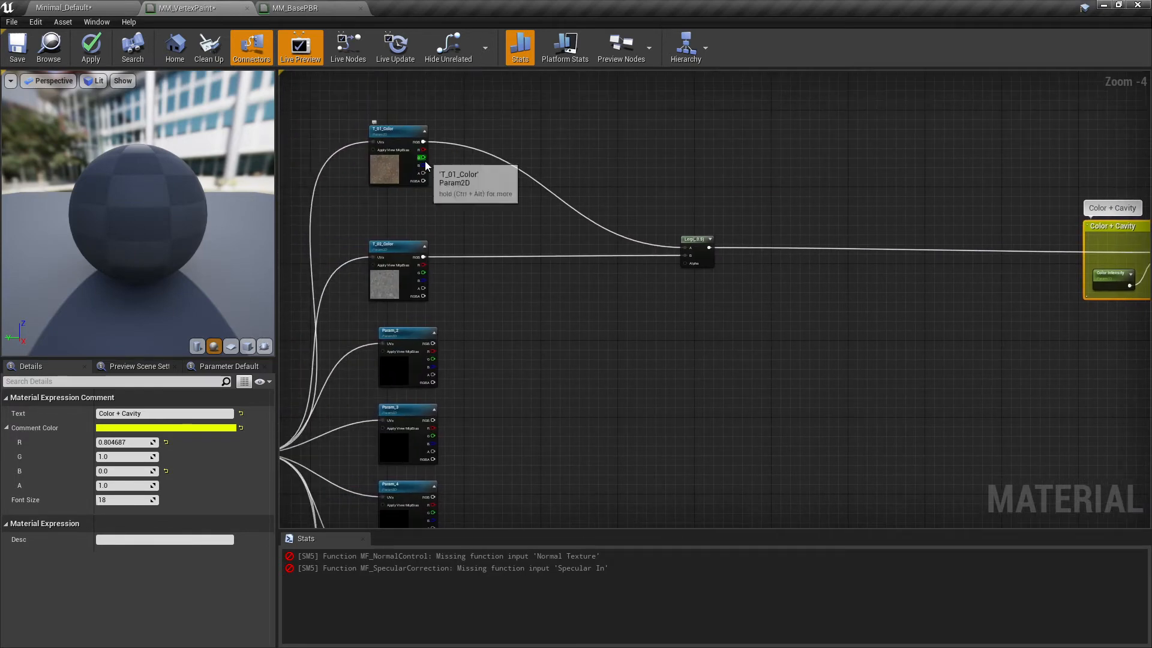
{"action": "left_click", "coordinate": [408, 334]}
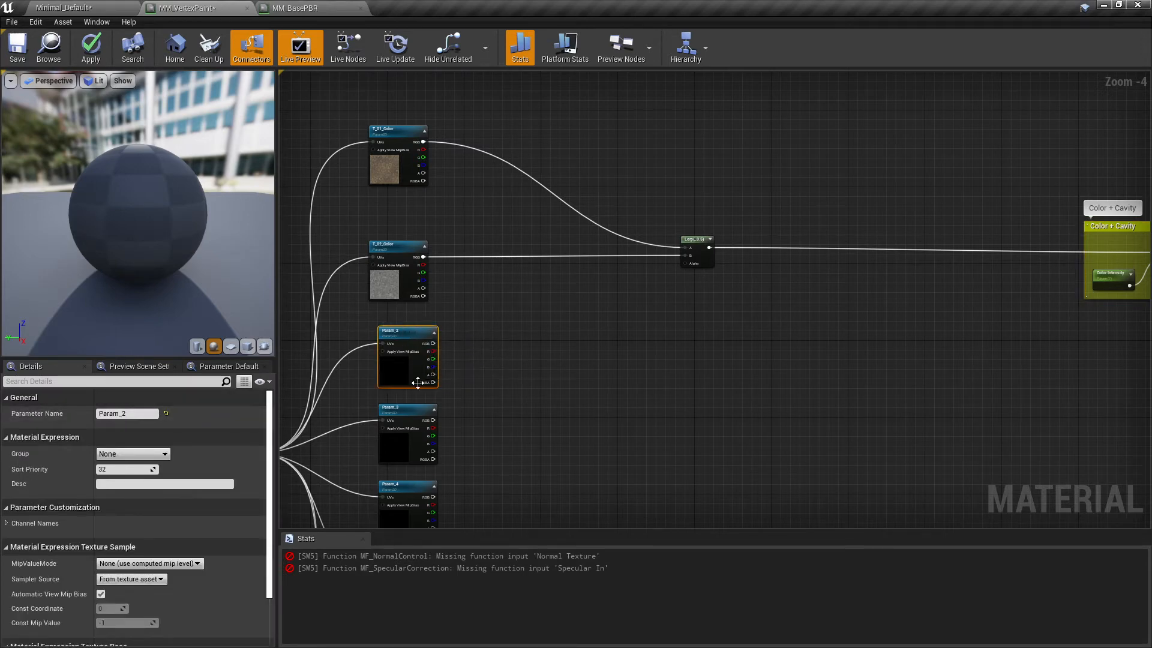
{"action": "left_click", "coordinate": [128, 413]}
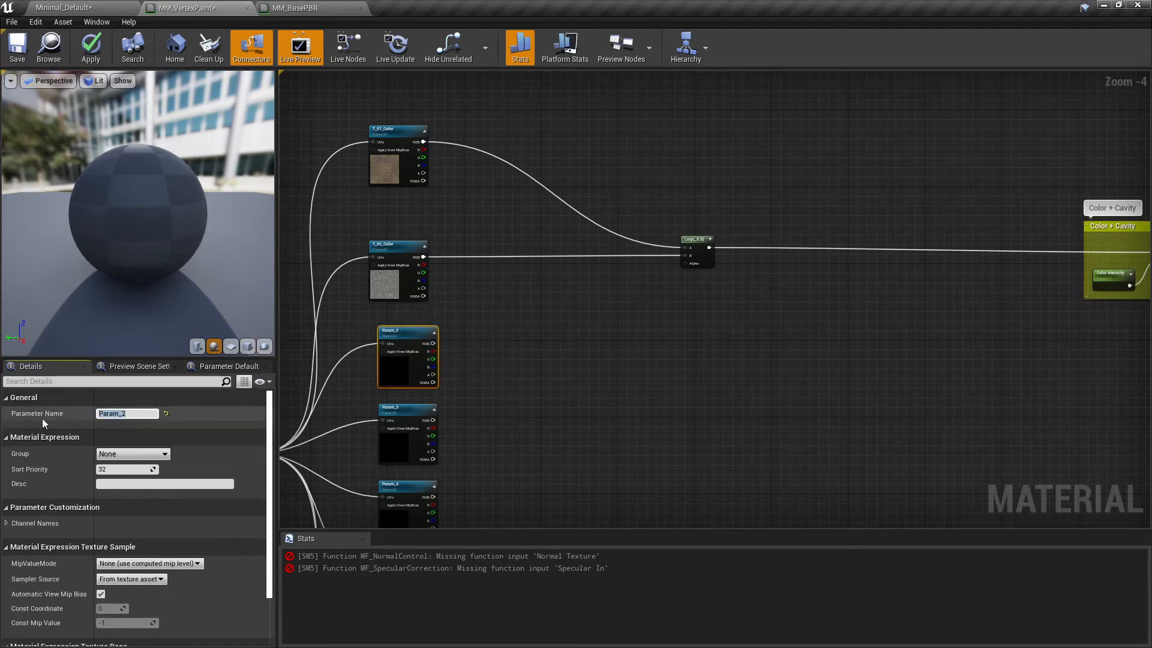
{"action": "type", "text": "T_01_CSRAO"}
{"action": "key", "text": "Return"}
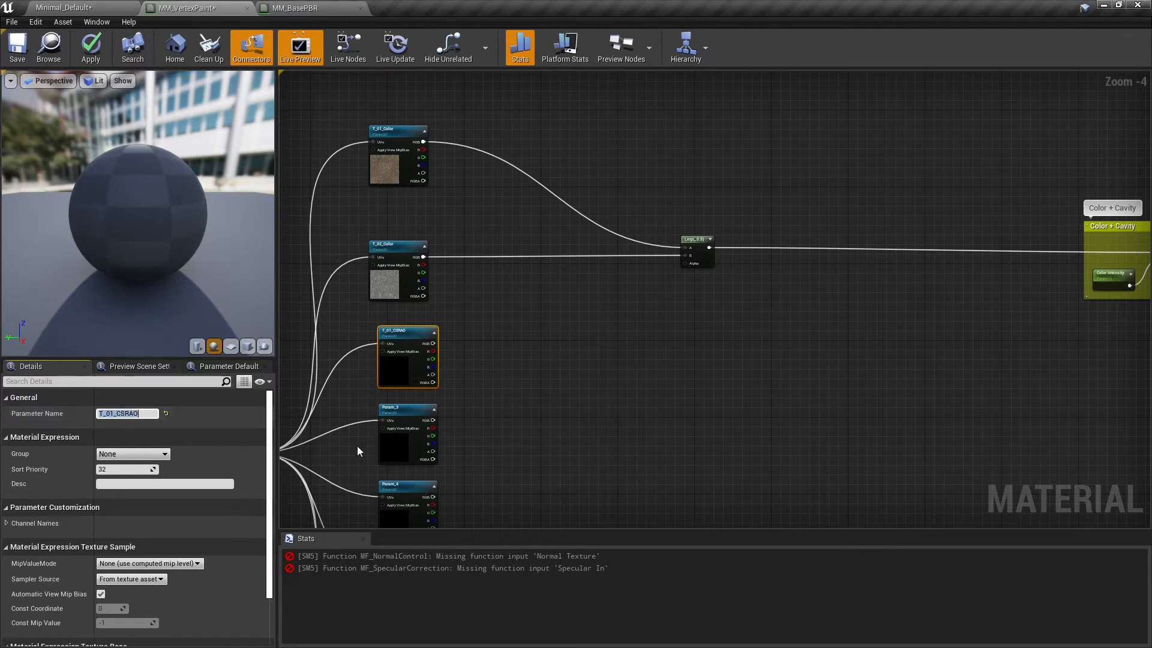
Step: Rename the texture parameter below T_01_CSRAO to T_02_CSRAO
{"action": "left_click", "coordinate": [386, 421]}
{"action": "left_click", "coordinate": [123, 413]}
{"action": "type", "text": "T"}
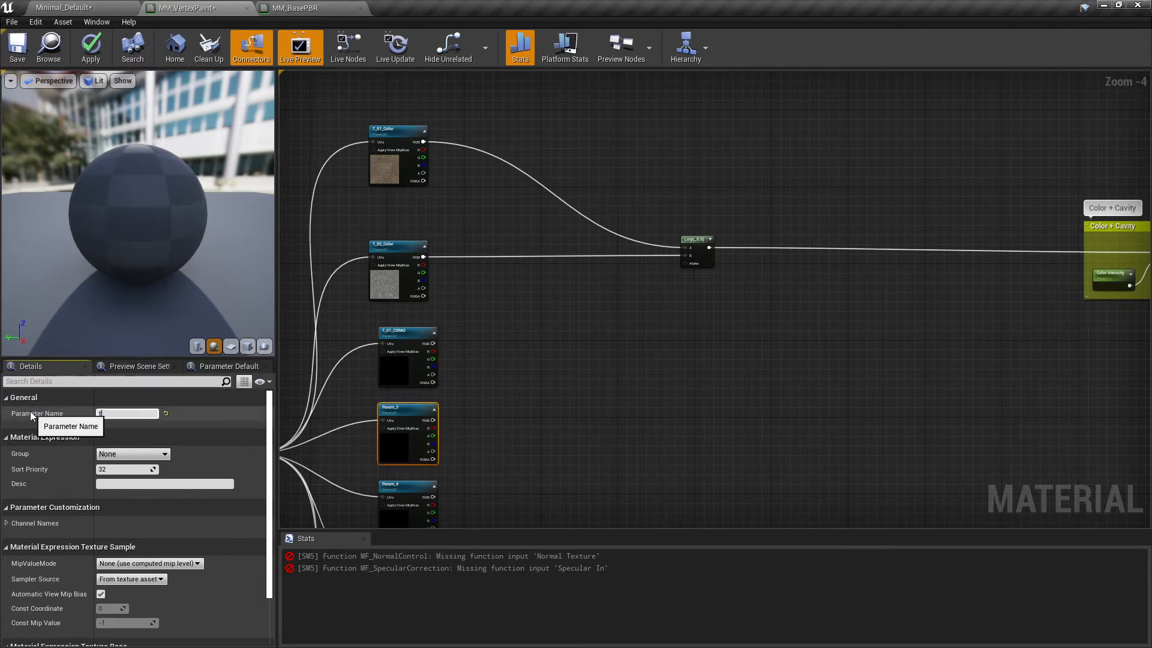
{"action": "key", "text": "BackSpace"}
{"action": "key", "text": "BackSpace"}
{"action": "type", "text": "T_02_CSRAO"}
{"action": "key", "text": "Return"}
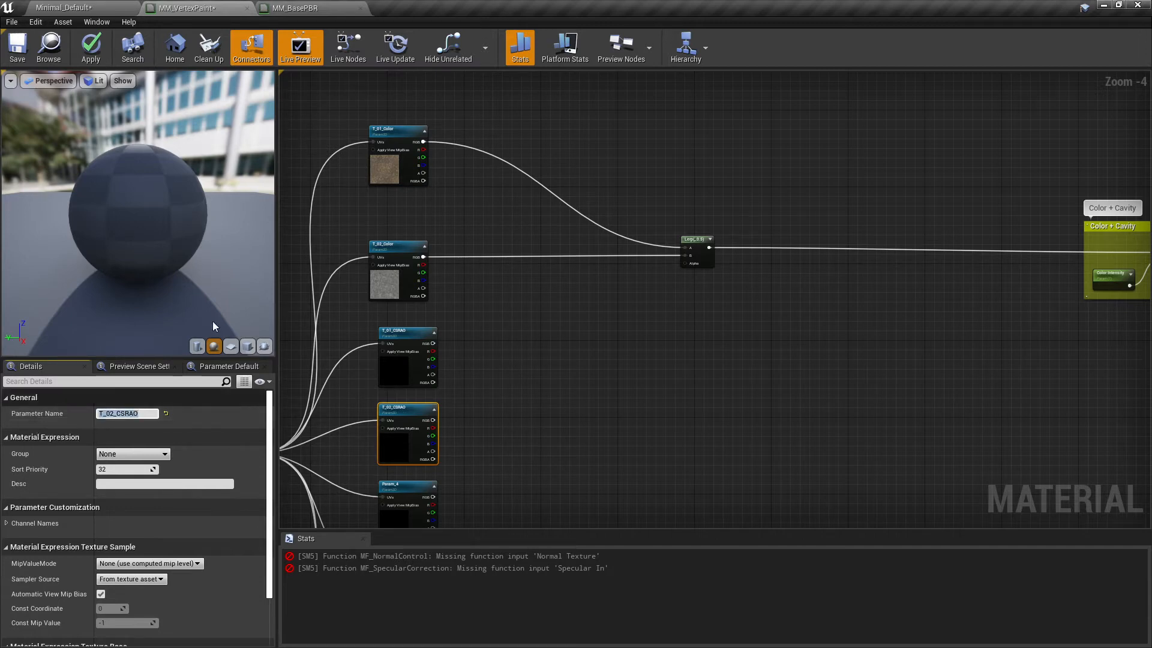
Step: Assign the Ground023_1K_CSRAO texture to the T_01_CSRAO parameter
{"action": "right_click_drag", "start_coordinate": [480, 340], "coordinate": [482, 296]}
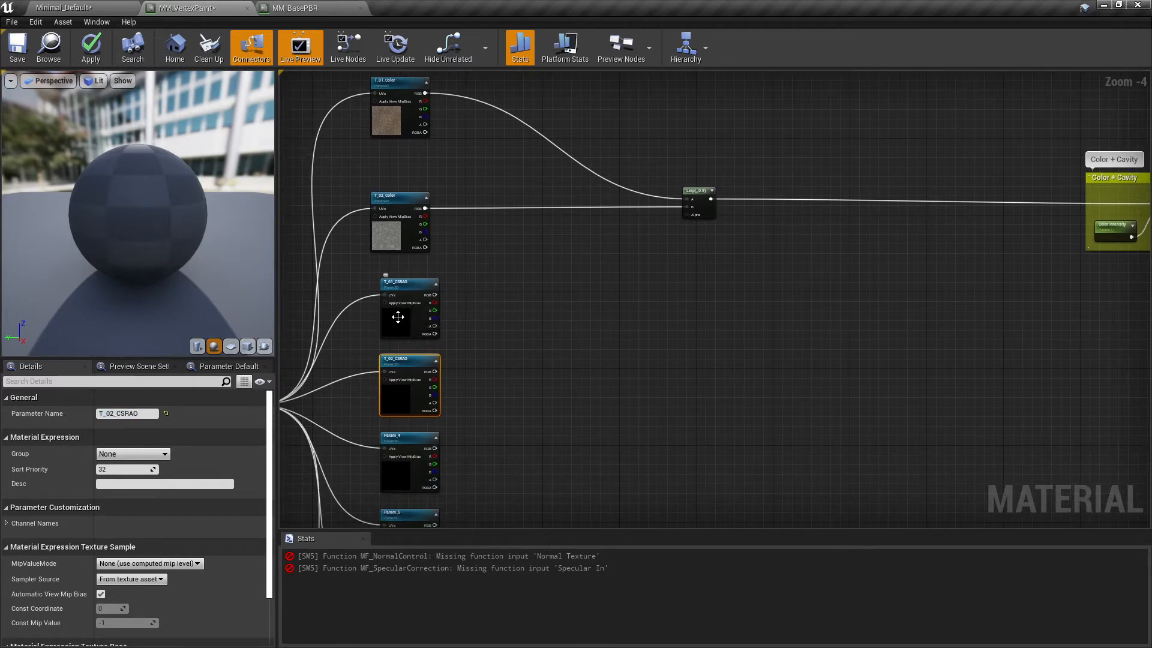
{"action": "left_click", "coordinate": [398, 317]}
{"action": "scroll", "coordinate": [188, 589], "scroll_direction": "down", "scroll_amount": 3}
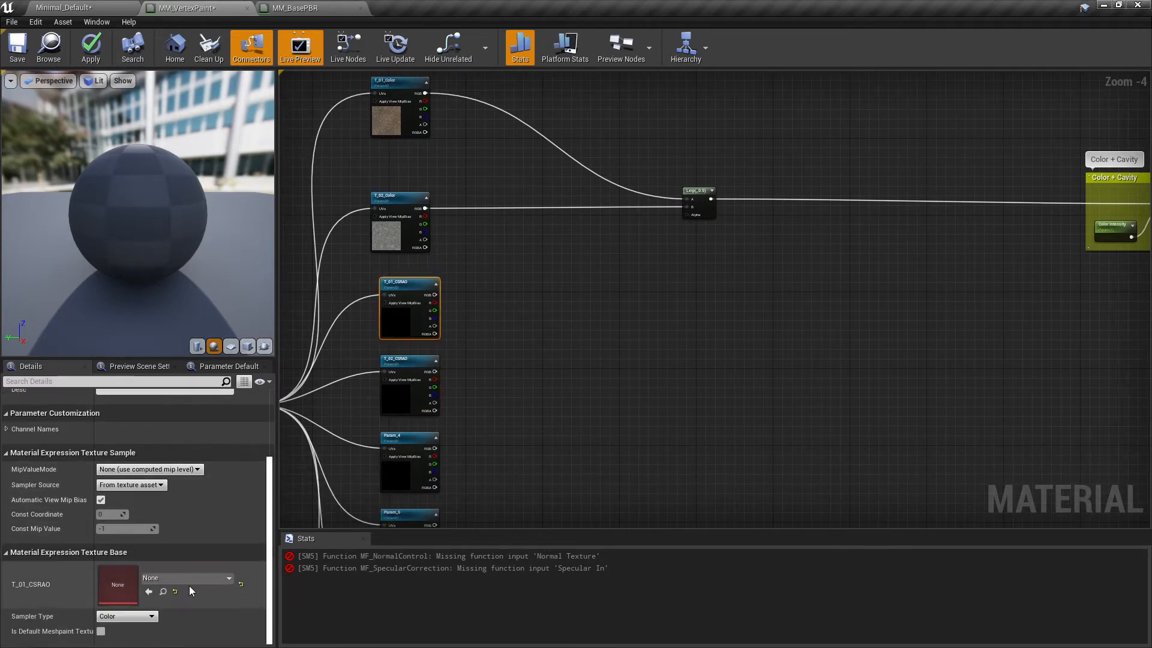
{"action": "left_click", "coordinate": [190, 577]}
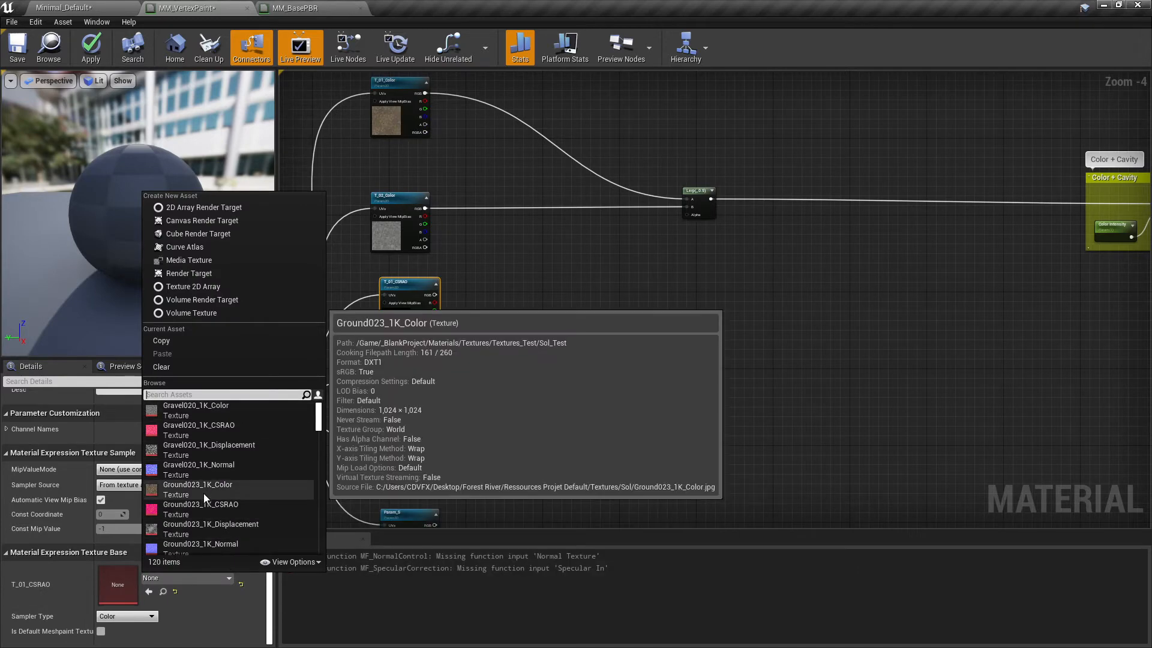
{"action": "left_click", "coordinate": [220, 505]}
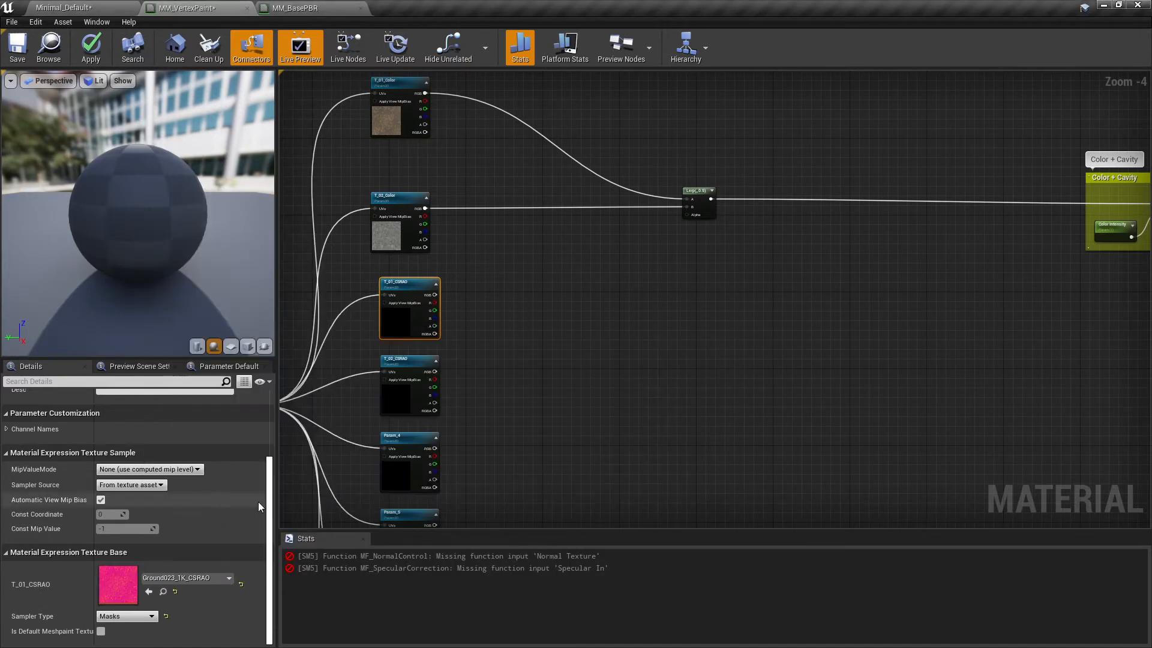
Step: Assign the Gravel020_1K_CSRAO texture to the T_02_CSRAO parameter
{"action": "right_click_drag", "start_coordinate": [418, 229], "coordinate": [424, 200]}
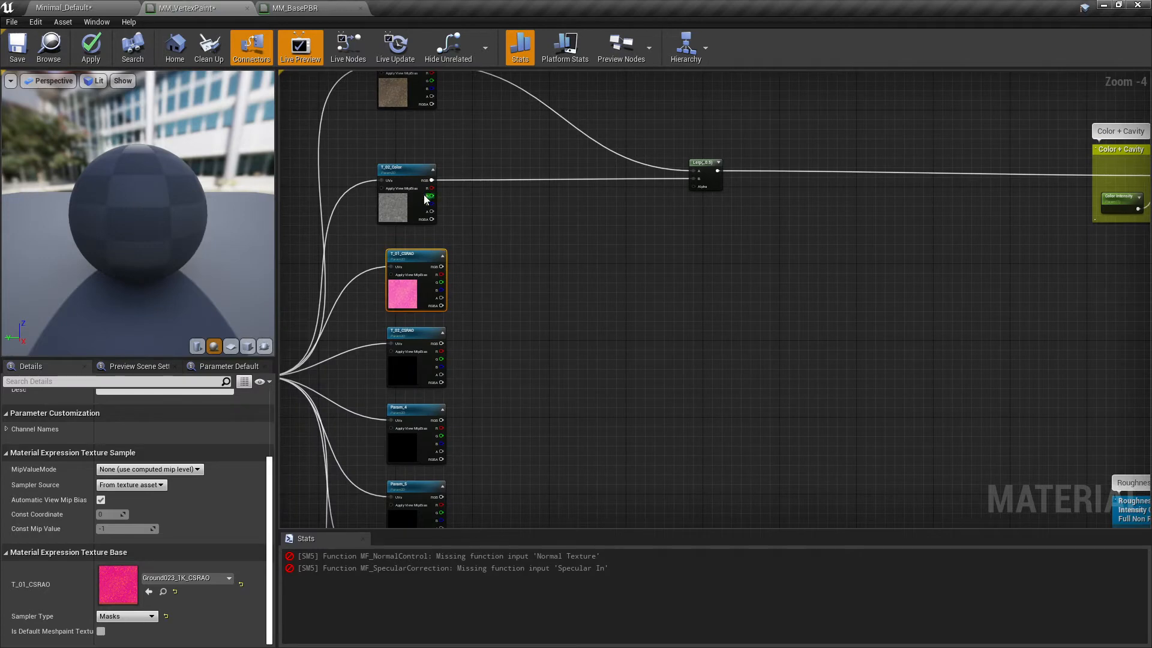
{"action": "left_click", "coordinate": [399, 367]}
{"action": "left_click", "coordinate": [204, 578]}
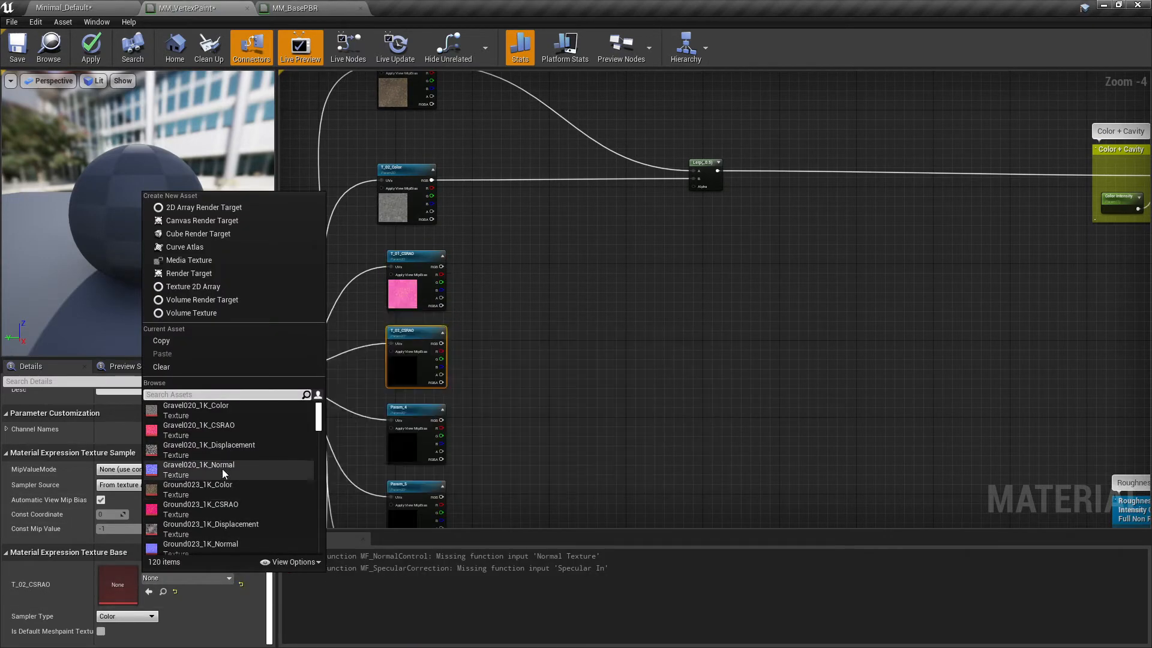
{"action": "left_click", "coordinate": [230, 430]}
{"action": "right_click_drag", "start_coordinate": [470, 329], "coordinate": [435, 384]}
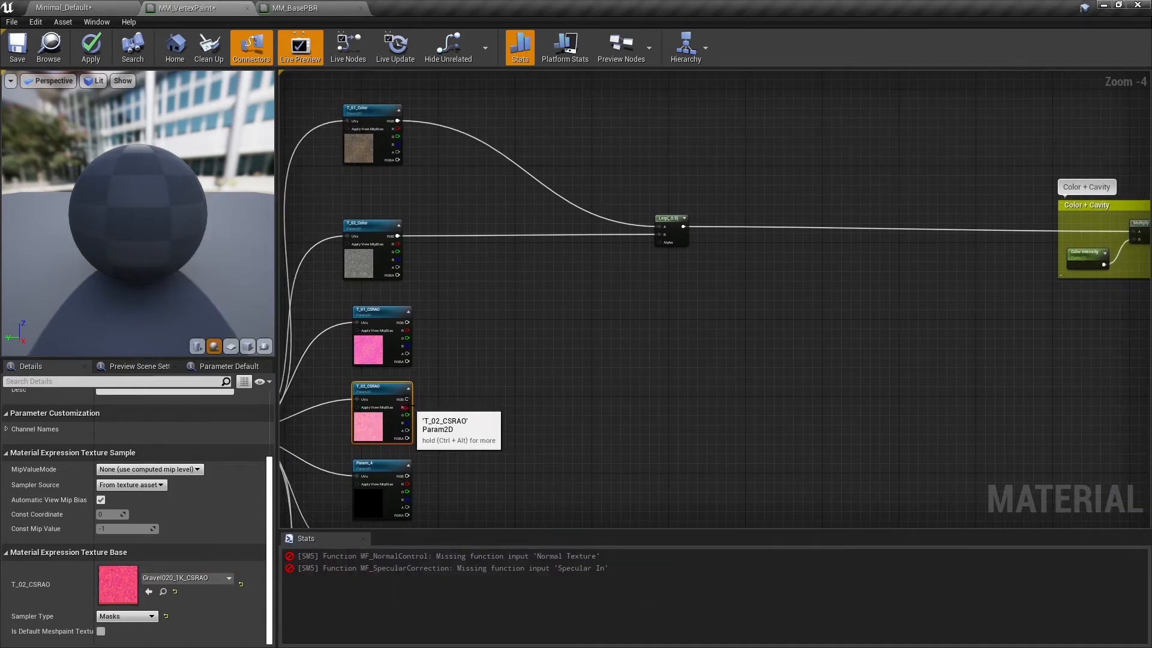
{"action": "mouse_move", "coordinate": [407, 399]}
{"action": "left_mouse_down"}
{"action": "mouse_move", "coordinate": [420, 414]}
{"action": "mouse_move", "coordinate": [426, 393]}
{"action": "left_mouse_up"}
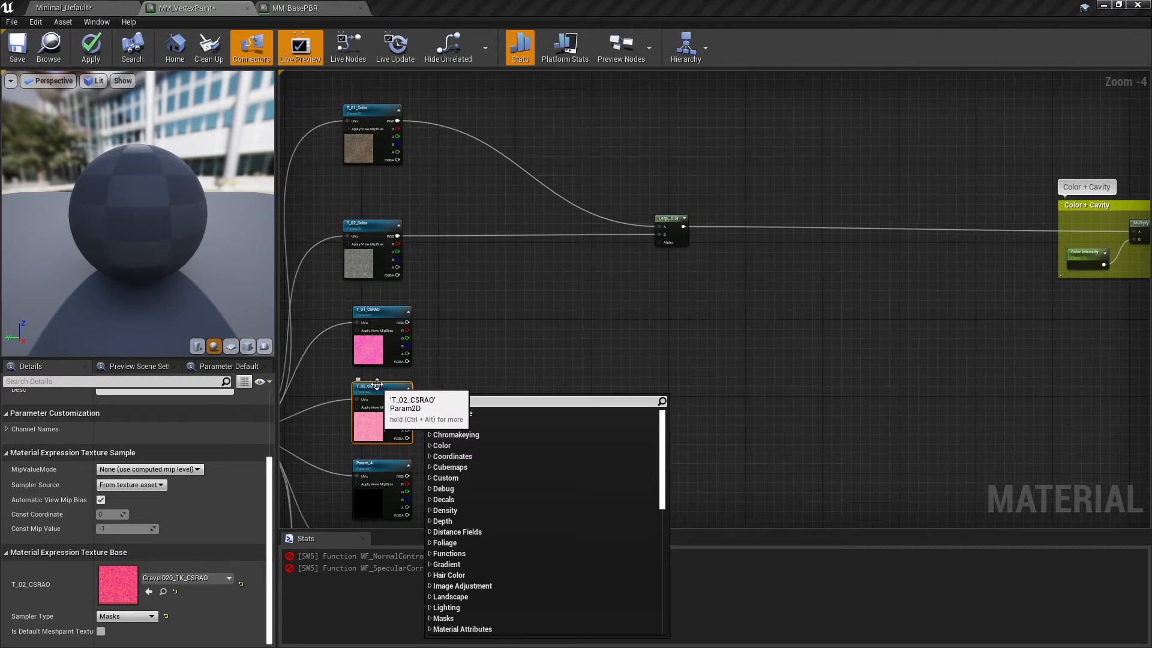
{"action": "right_click_drag", "start_coordinate": [456, 349], "coordinate": [448, 367]}
{"action": "left_click_drag", "start_coordinate": [399, 429], "coordinate": [465, 324]}
{"action": "left_click", "coordinate": [447, 300]}
{"action": "right_click_drag", "start_coordinate": [447, 300], "coordinate": [460, 352]}
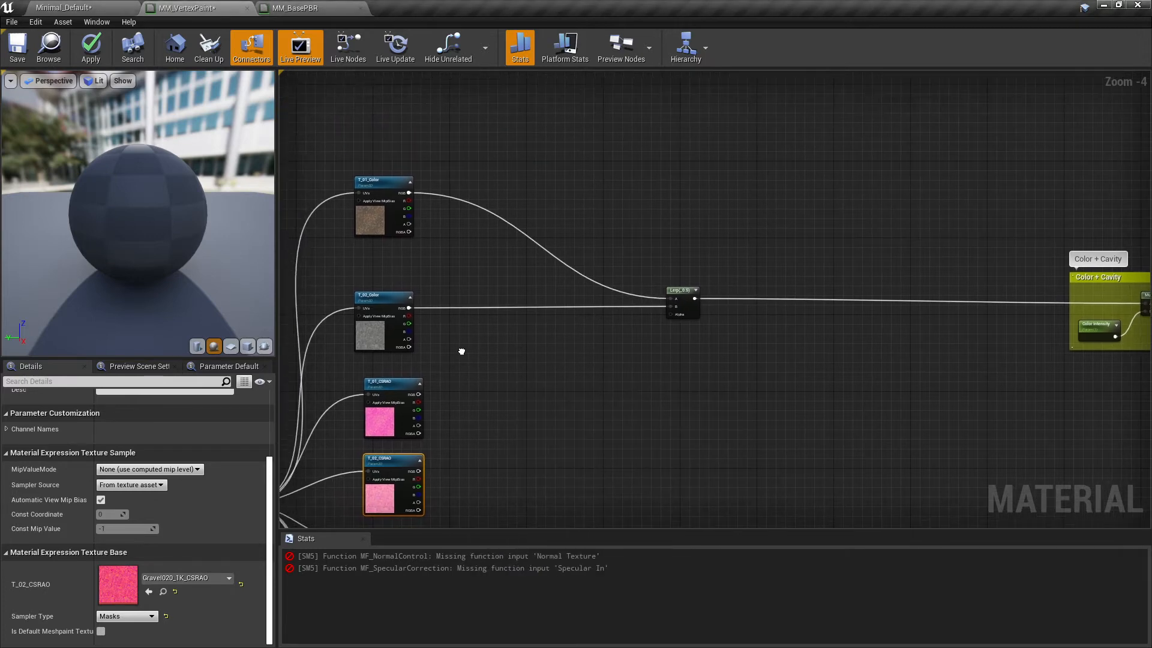
Step: Multiply T_01_Color's RGB by T_01_CSRAO's red channel and feed the Multiply result into the Lerp's A input
{"action": "left_click_drag", "start_coordinate": [378, 191], "coordinate": [382, 180]}
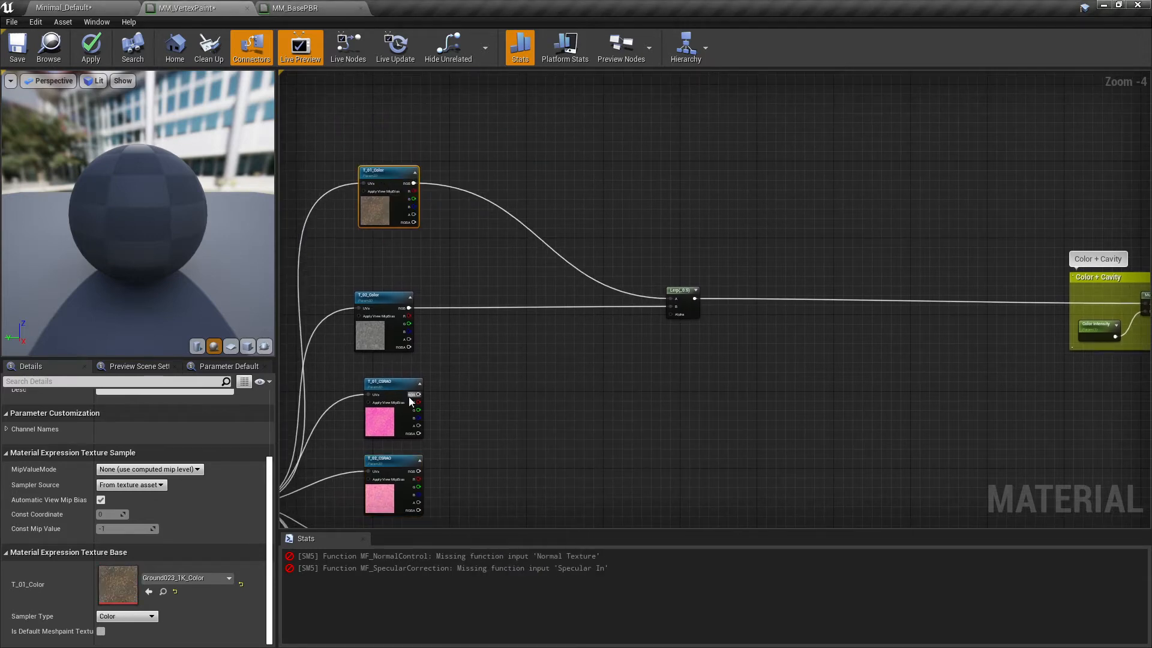
{"action": "left_click_drag", "start_coordinate": [415, 402], "coordinate": [504, 331]}
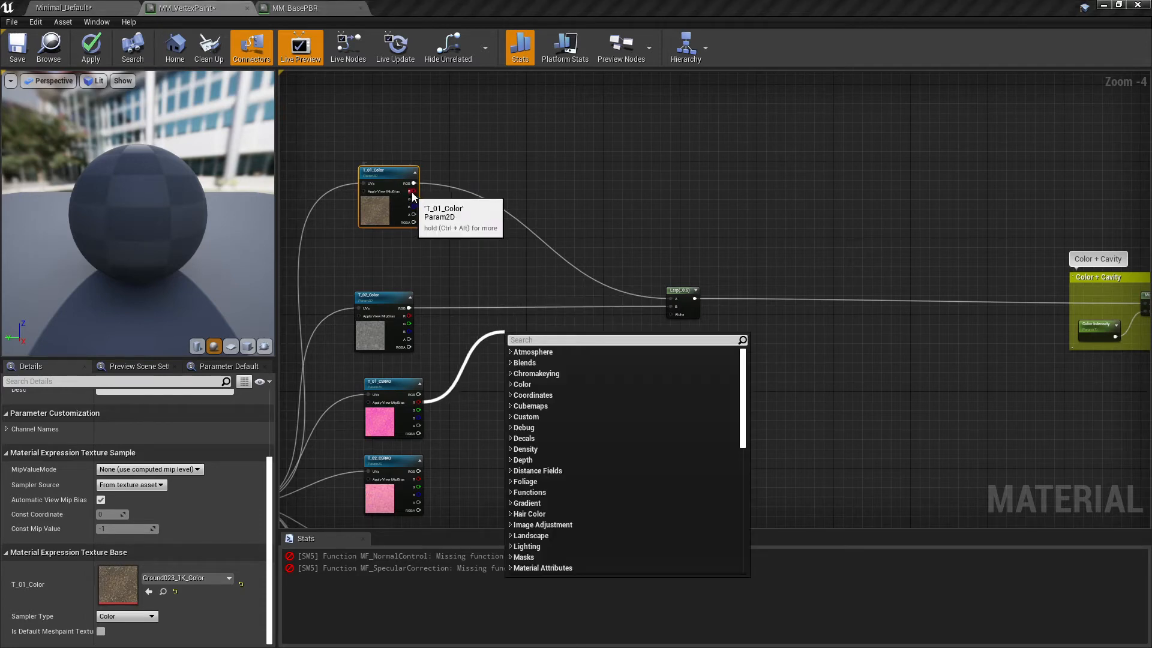
{"action": "left_click_drag", "start_coordinate": [413, 191], "coordinate": [497, 253]}
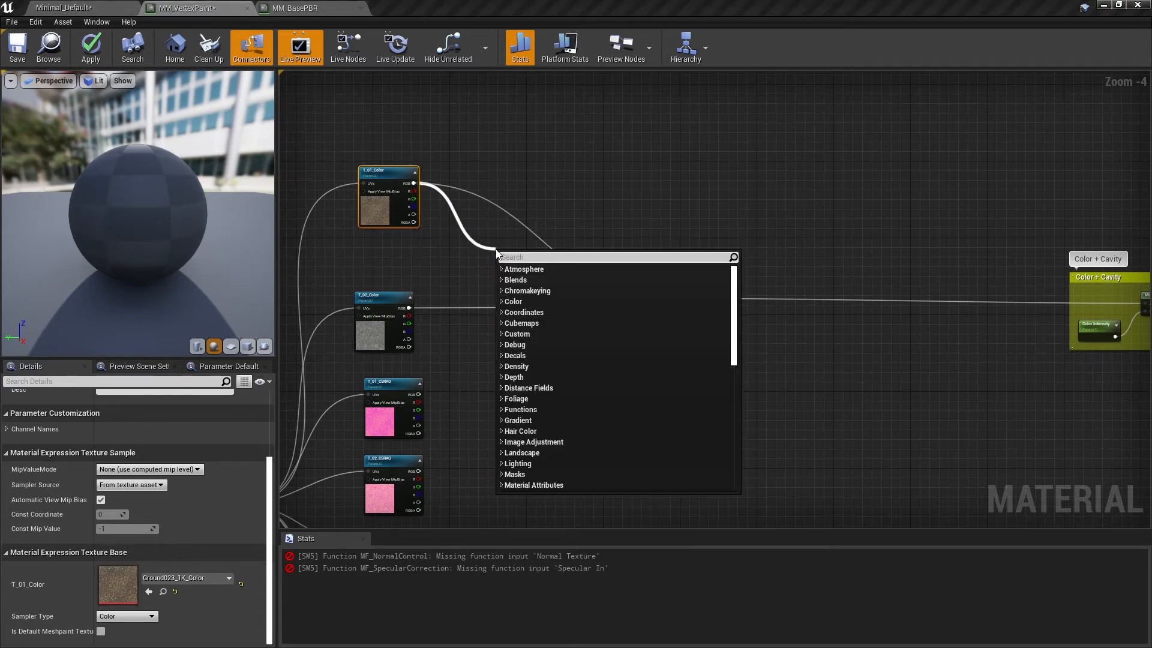
{"action": "type", "text": "MUL"}
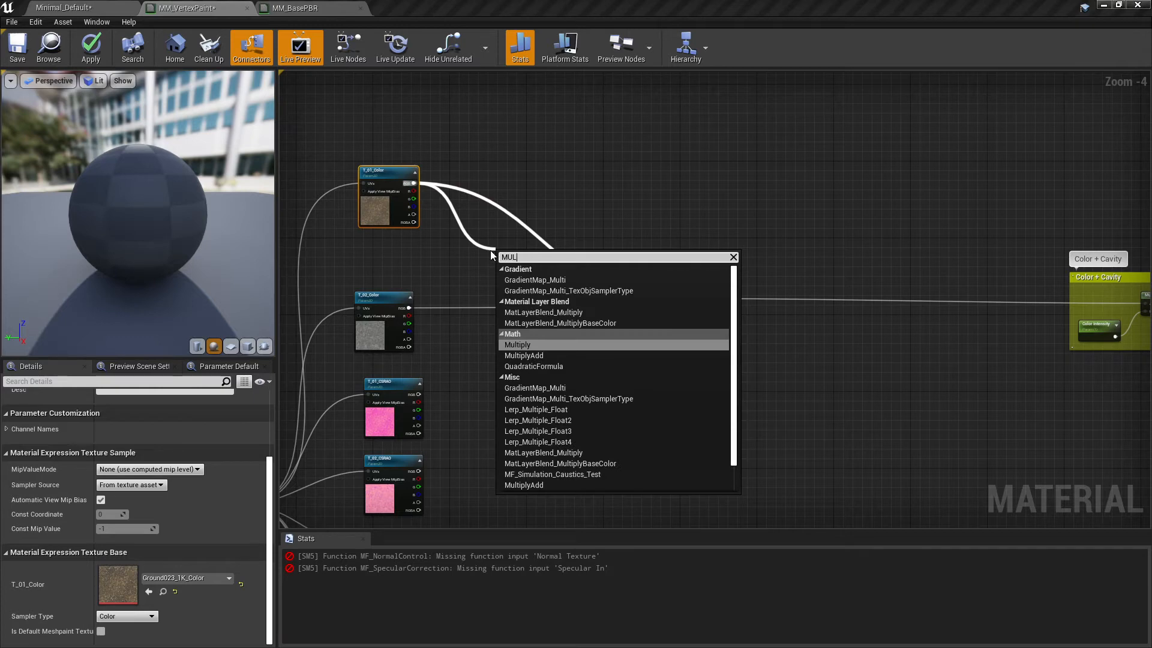
{"action": "type", "text": "TIPL"}
{"action": "left_click", "coordinate": [530, 313]}
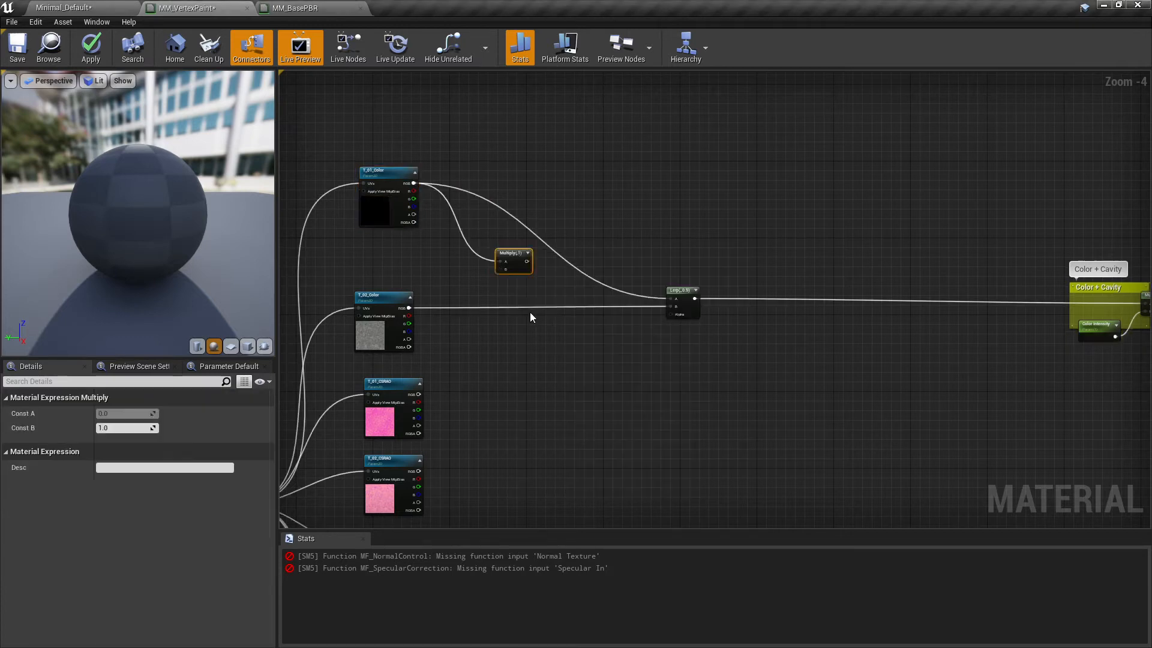
{"action": "left_click_drag", "start_coordinate": [418, 394], "coordinate": [671, 299]}
{"action": "left_click_drag", "start_coordinate": [522, 255], "coordinate": [563, 206]}
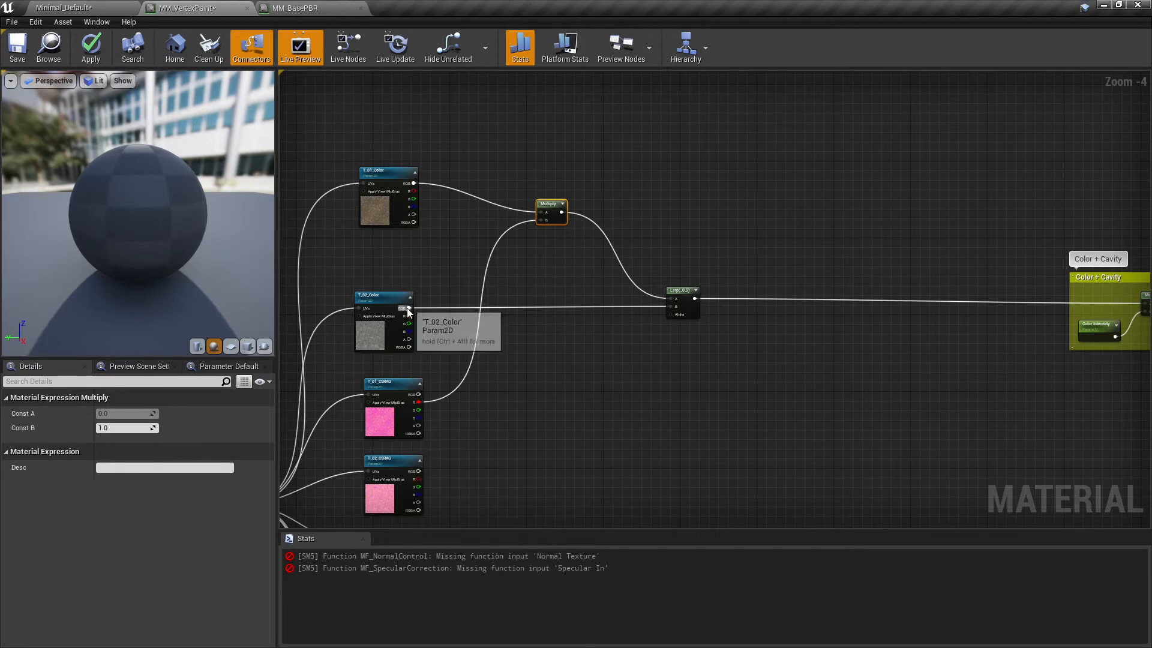
Step: Multiply T_02_Color's RGB by T_02_CSRAO's red channel, feed the result into the Lerp's B input, and align the node with it
{"action": "left_click_drag", "start_coordinate": [408, 309], "coordinate": [530, 330]}
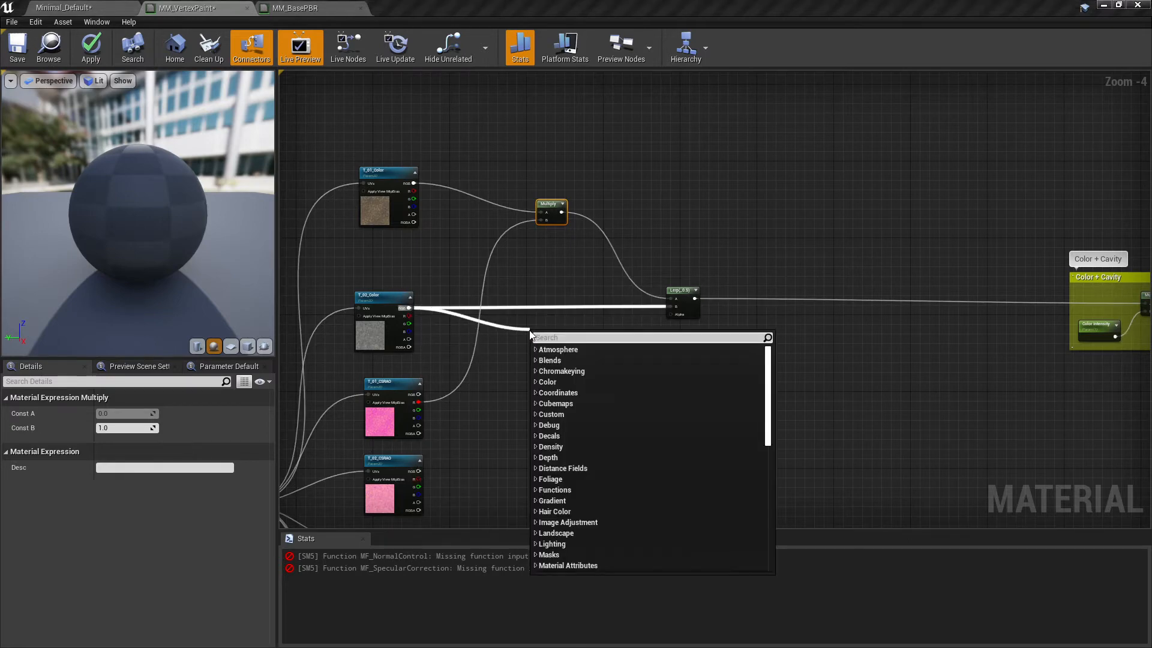
{"action": "type", "text": "MULT"}
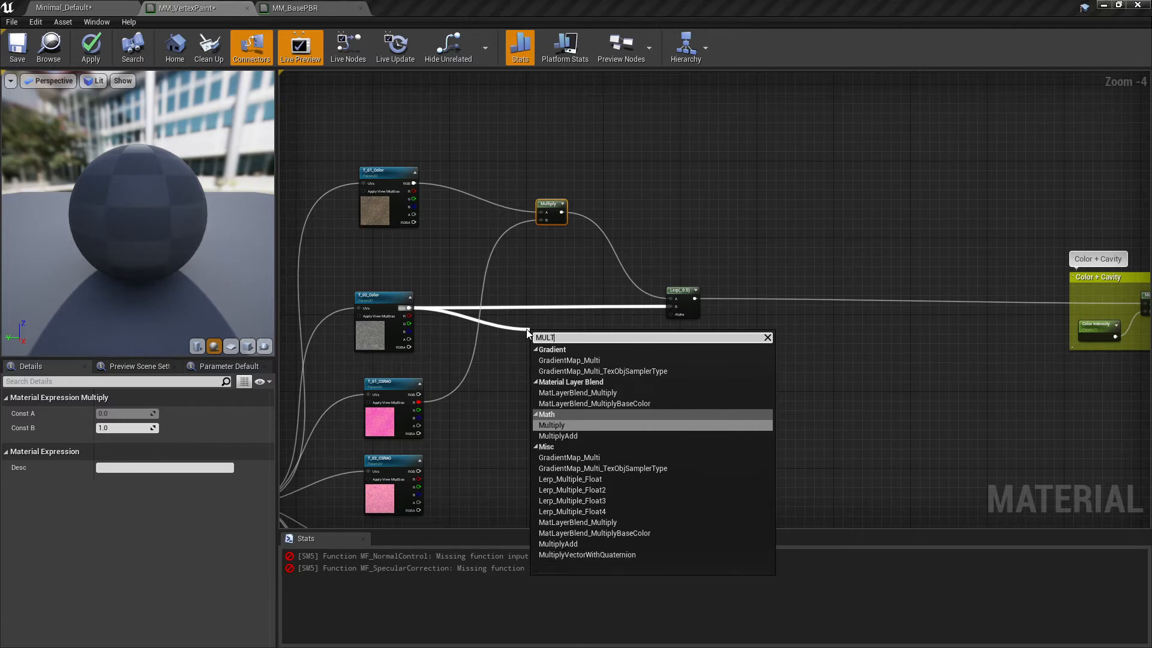
{"action": "left_click", "coordinate": [572, 425]}
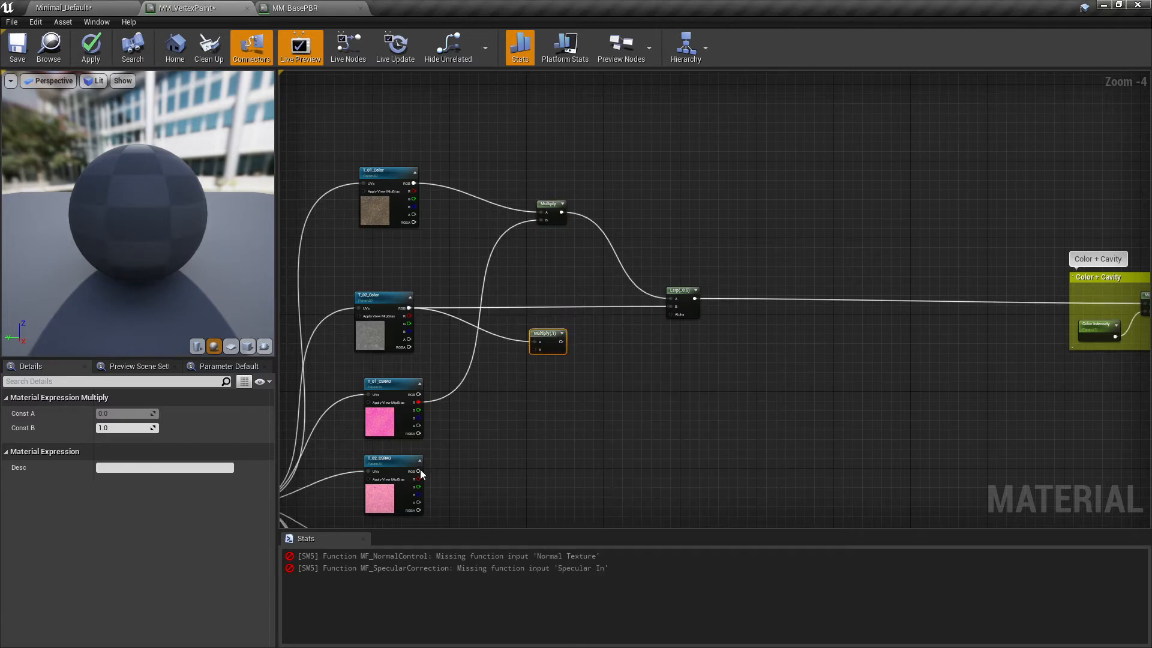
{"action": "left_click_drag", "start_coordinate": [419, 479], "coordinate": [675, 309]}
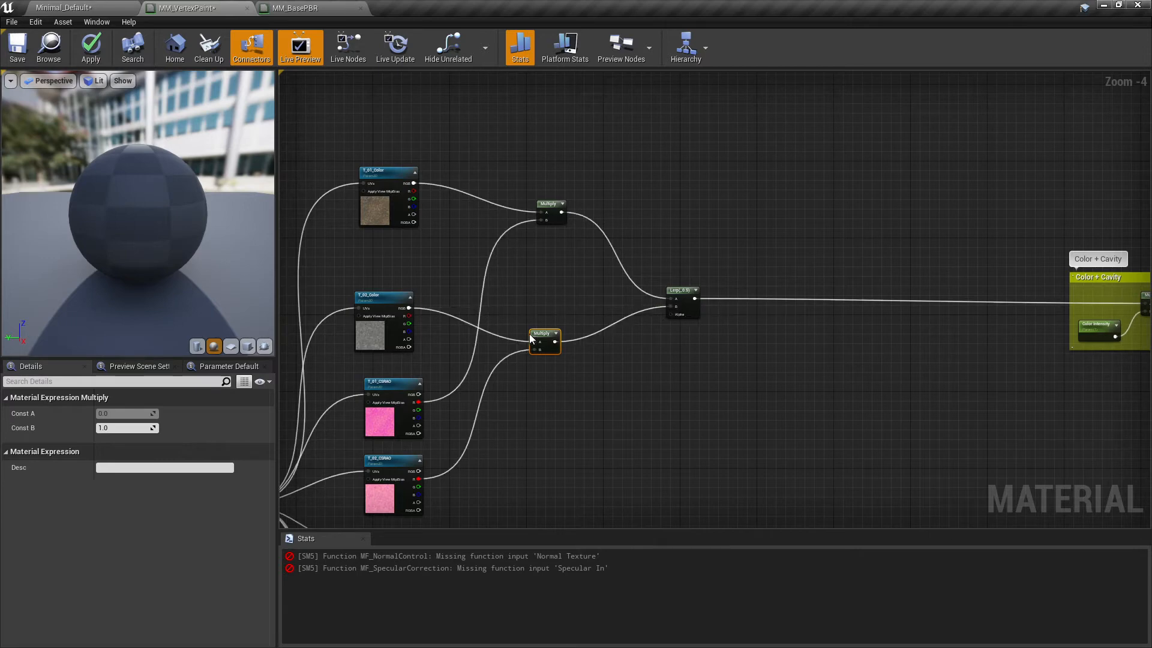
{"action": "left_click_drag", "start_coordinate": [529, 333], "coordinate": [547, 295]}
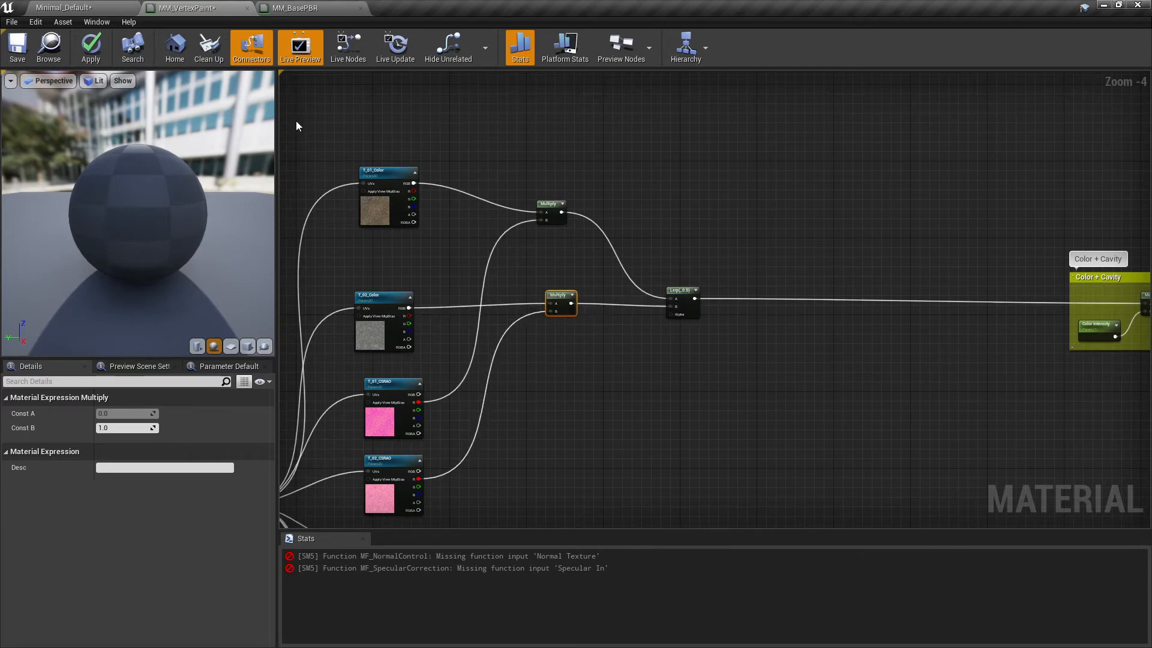
Step: Apply the material changes despite the compilation errors and save the material
{"action": "left_click", "coordinate": [91, 48]}
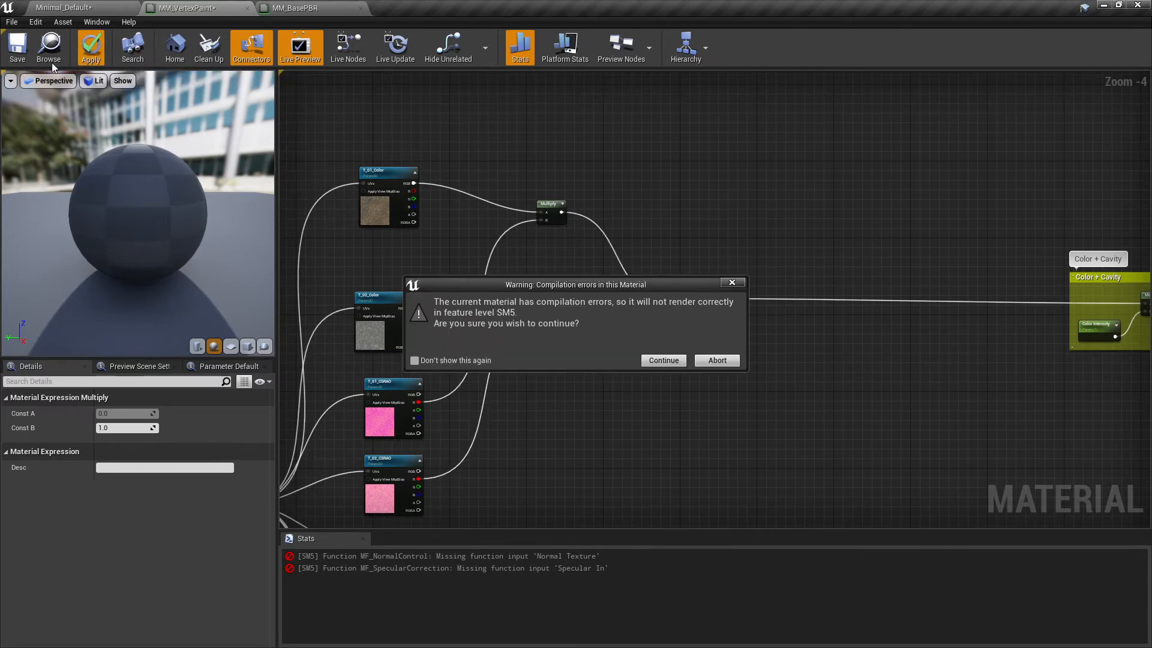
{"action": "left_click", "coordinate": [663, 360]}
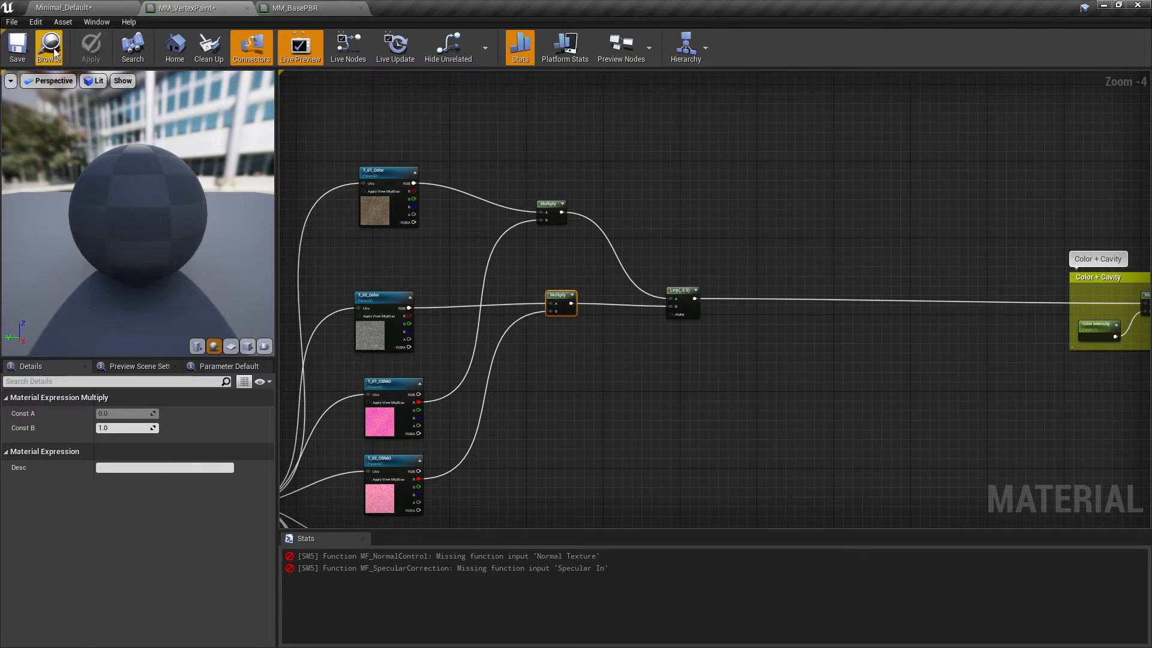
{"action": "key", "text": "ctrl+s"}
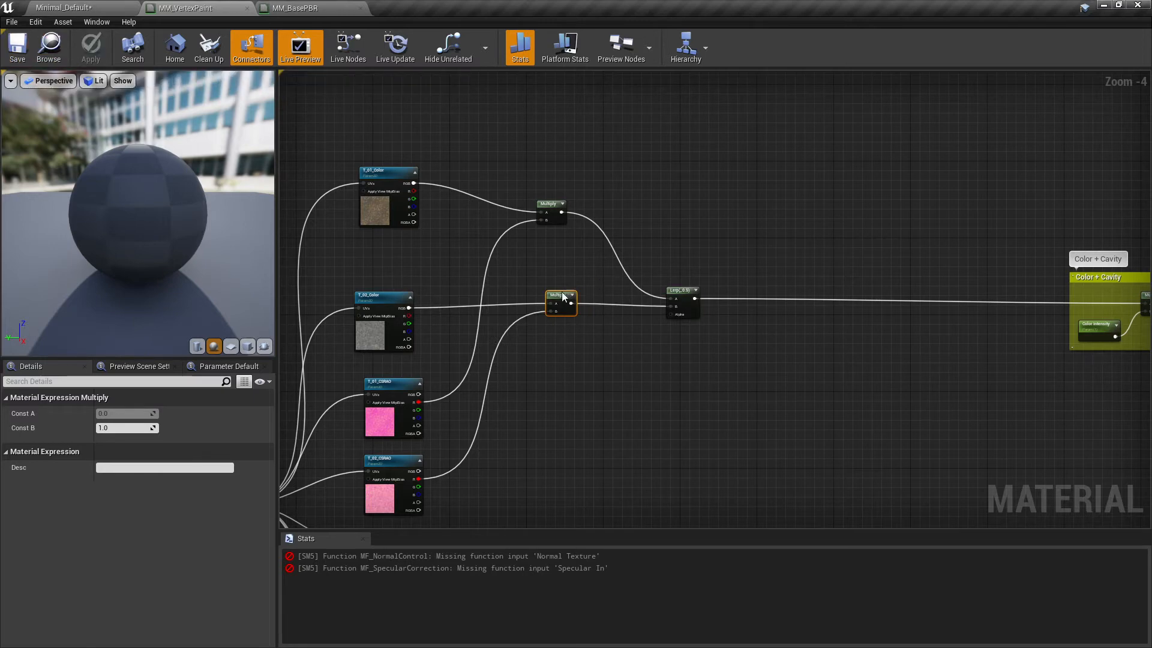
Step: Align the T_01 Multiply node above the T_02 Multiply node and nudge the color Lerp slightly away from them
{"action": "left_click_drag", "start_coordinate": [545, 207], "coordinate": [554, 207]}
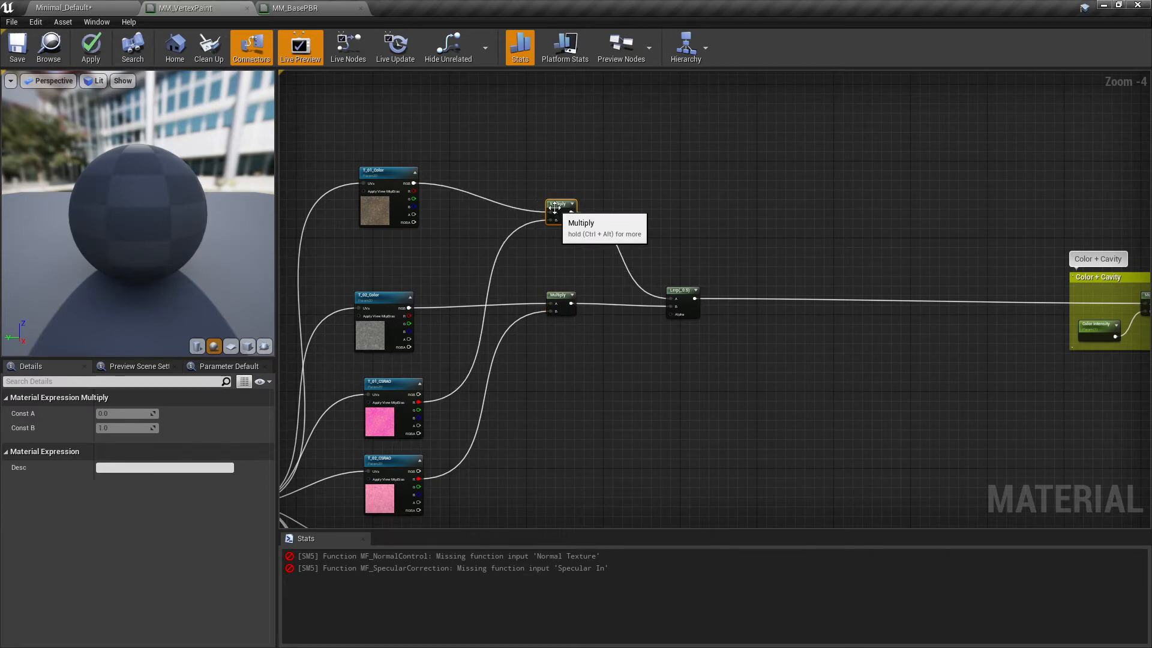
{"action": "left_click_drag", "start_coordinate": [685, 296], "coordinate": [694, 291]}
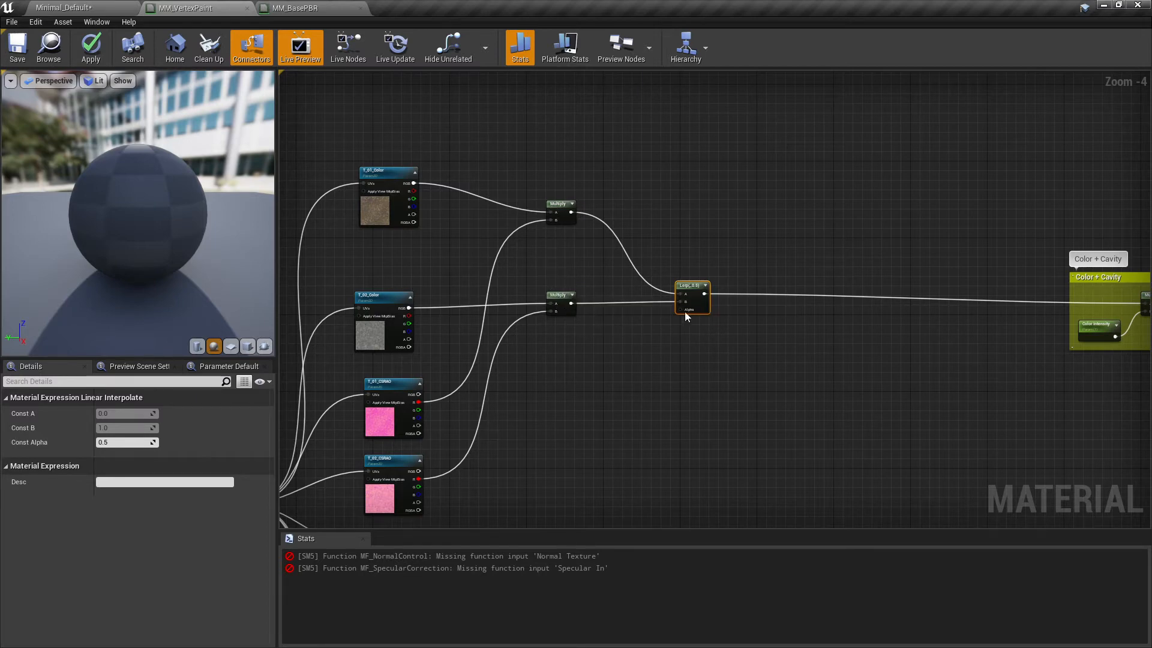
{"action": "left_click_drag", "start_coordinate": [680, 310], "coordinate": [632, 340]}
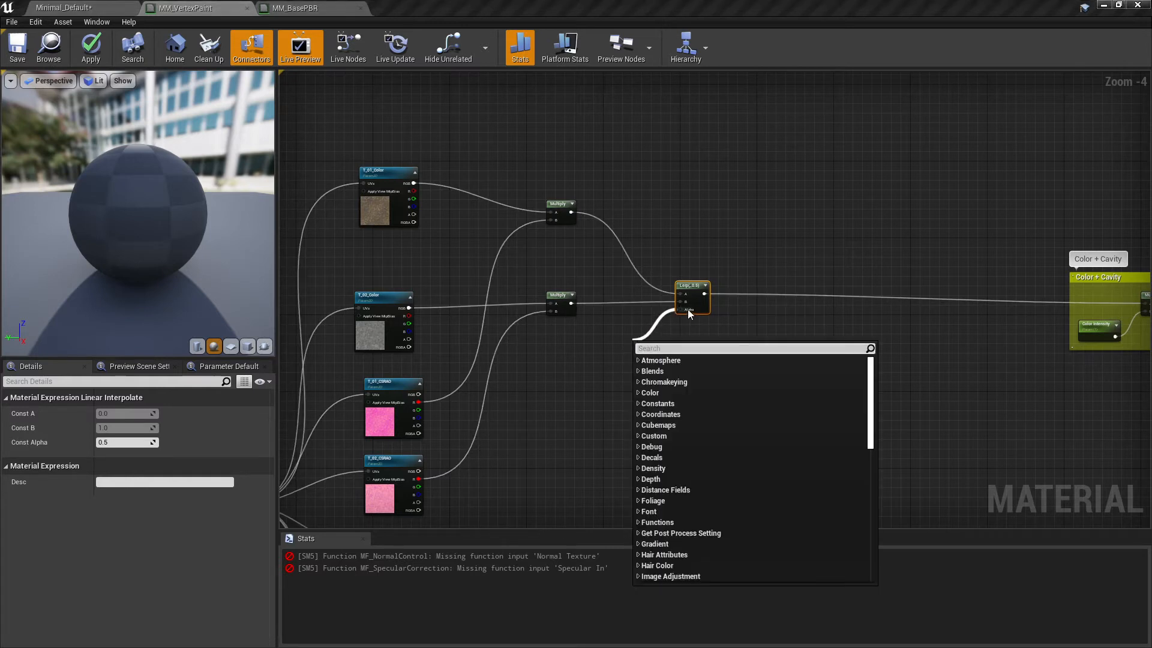
{"action": "left_click", "coordinate": [786, 319]}
Step: Place a copy of the color Lerp below it, with T_01_CSRAO green in A and T_02_CSRAO green in B
{"action": "right_click_drag", "start_coordinate": [786, 319], "coordinate": [739, 273]}
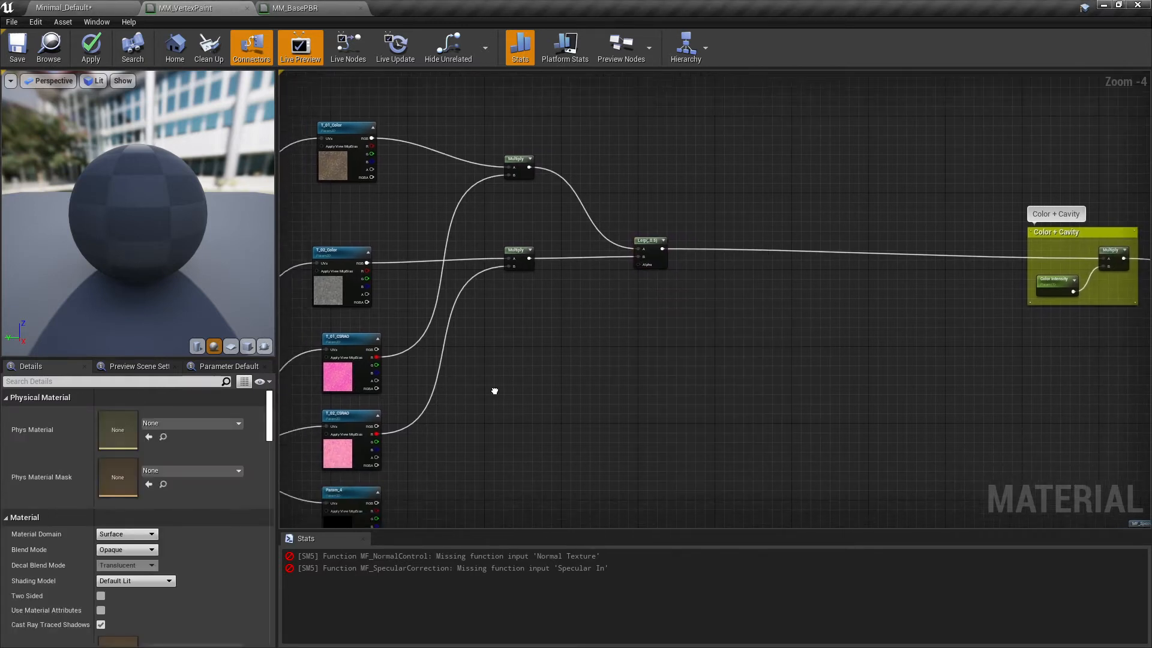
{"action": "right_click_drag", "start_coordinate": [494, 391], "coordinate": [532, 341]}
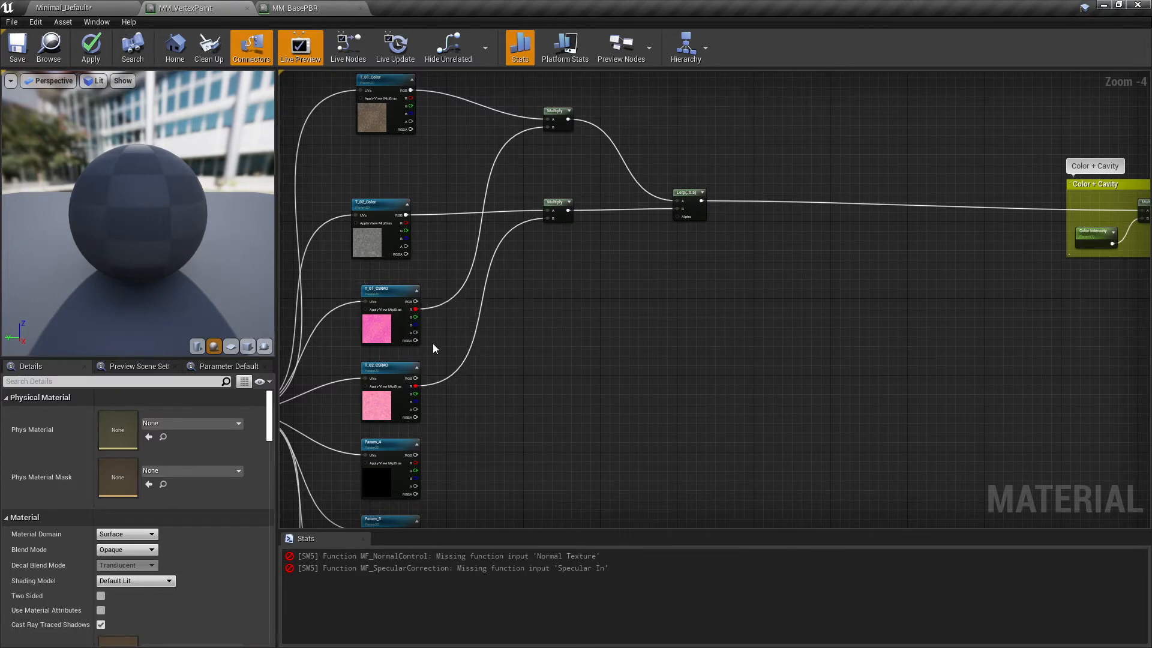
{"action": "left_click", "coordinate": [680, 193]}
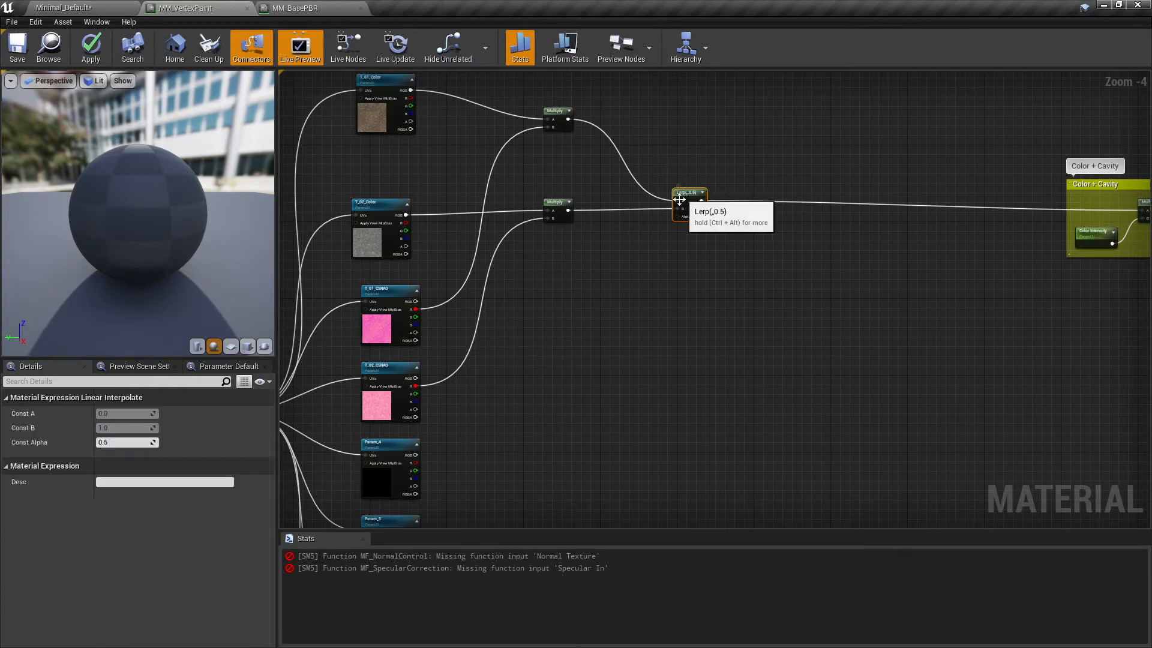
{"action": "key", "text": "ctrl+v"}
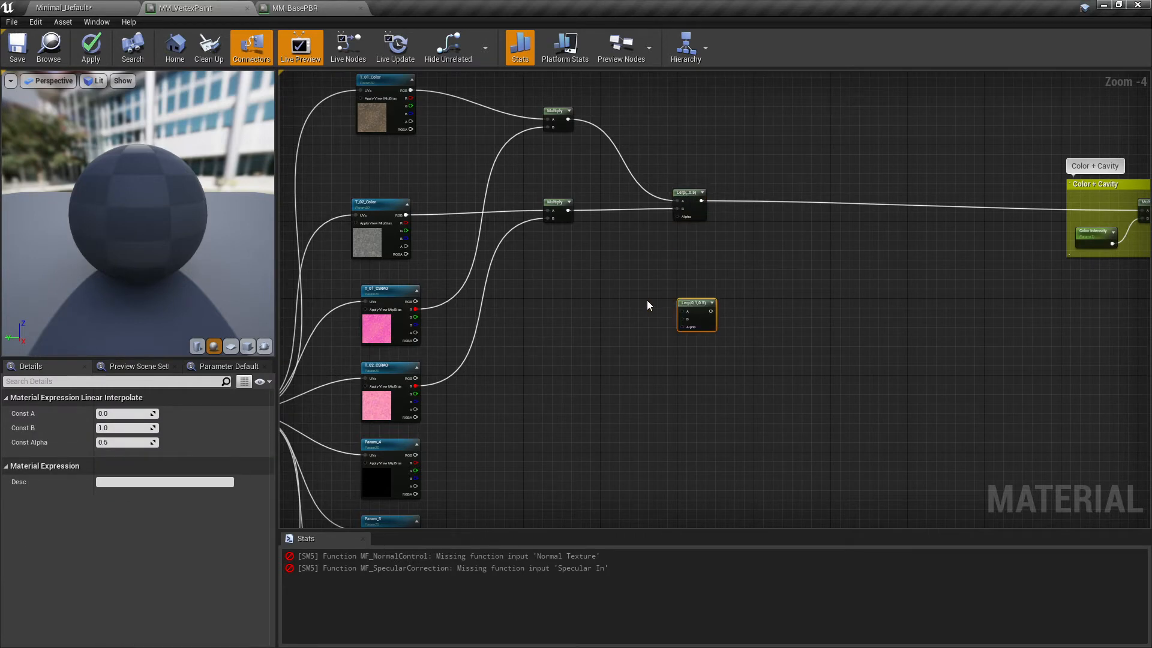
{"action": "mouse_move", "coordinate": [423, 240]}
{"action": "right_mouse_down"}
{"action": "mouse_move", "coordinate": [437, 254]}
{"action": "mouse_move", "coordinate": [429, 219]}
{"action": "right_mouse_up"}
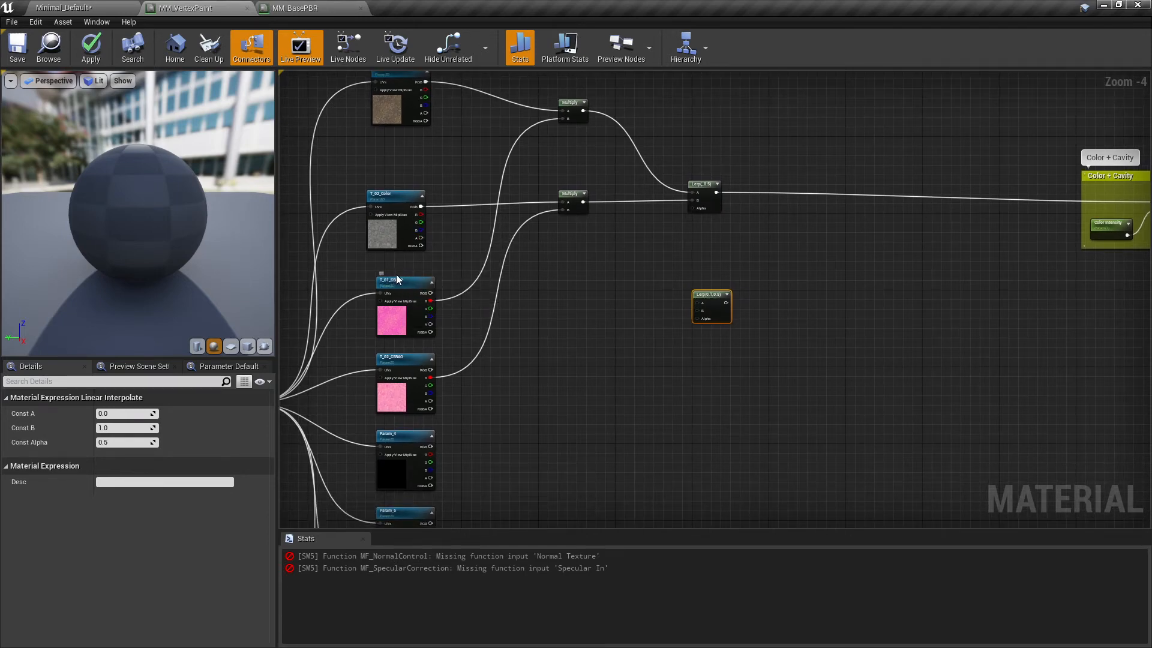
{"action": "right_click_drag", "start_coordinate": [424, 277], "coordinate": [422, 250]}
{"action": "left_click_drag", "start_coordinate": [429, 275], "coordinate": [696, 277]}
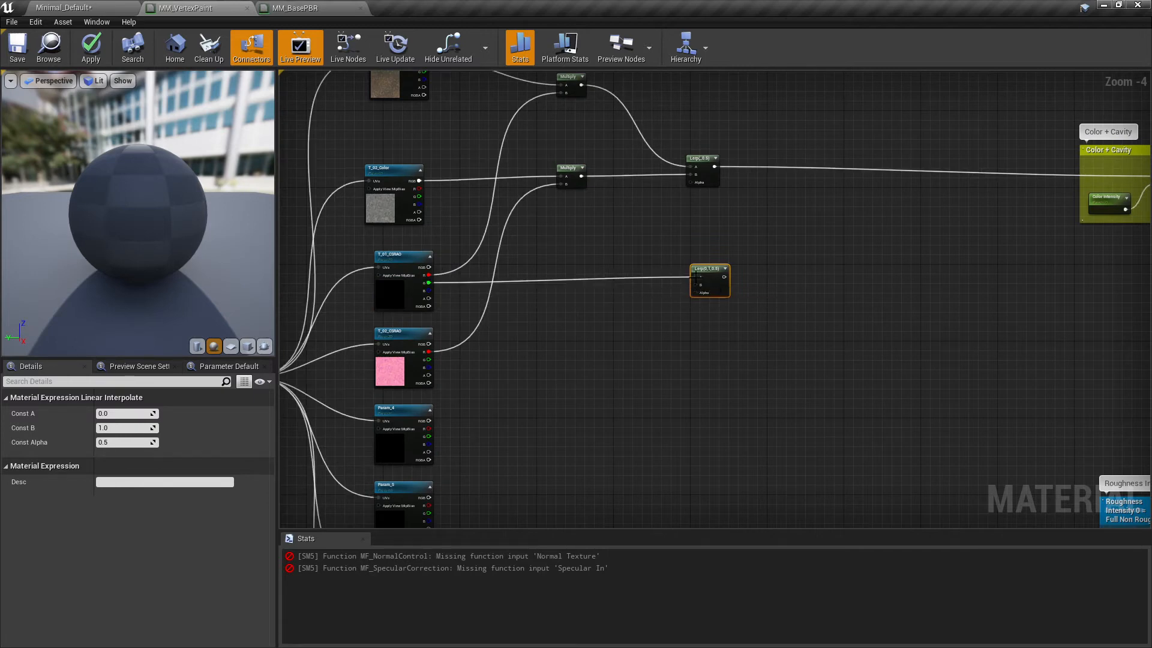
{"action": "left_click_drag", "start_coordinate": [429, 360], "coordinate": [687, 297]}
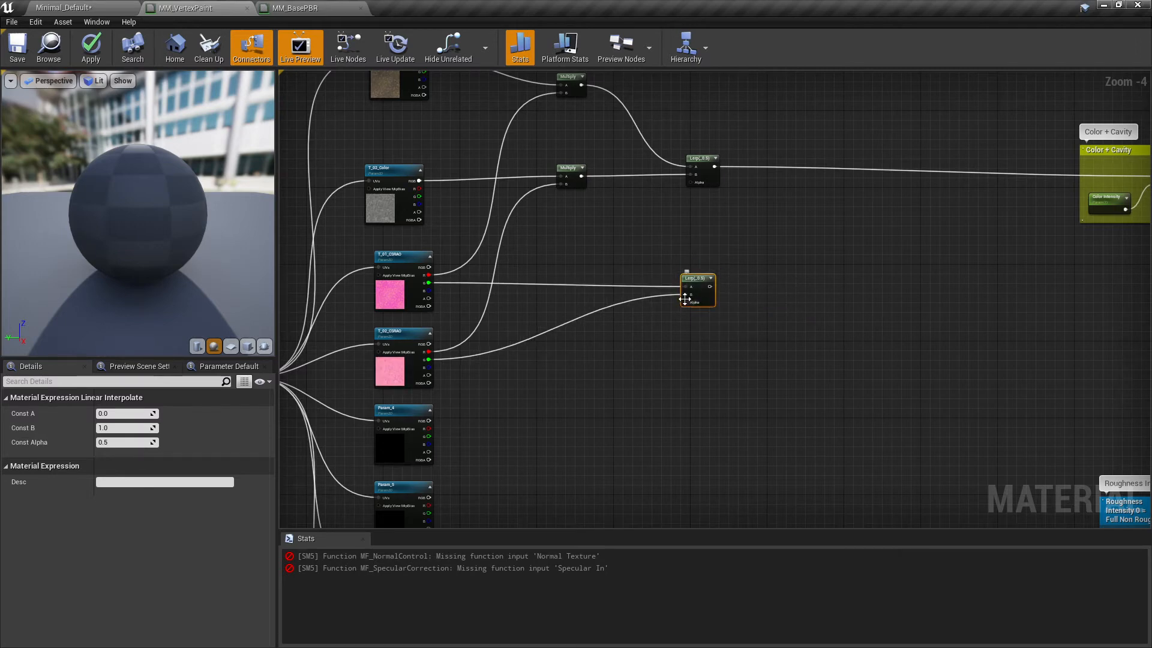
Step: Connect the output of the green-channel Lerp to the Specular In input of MF_SpecularCorrection
{"action": "right_click_drag", "start_coordinate": [676, 339], "coordinate": [674, 278]}
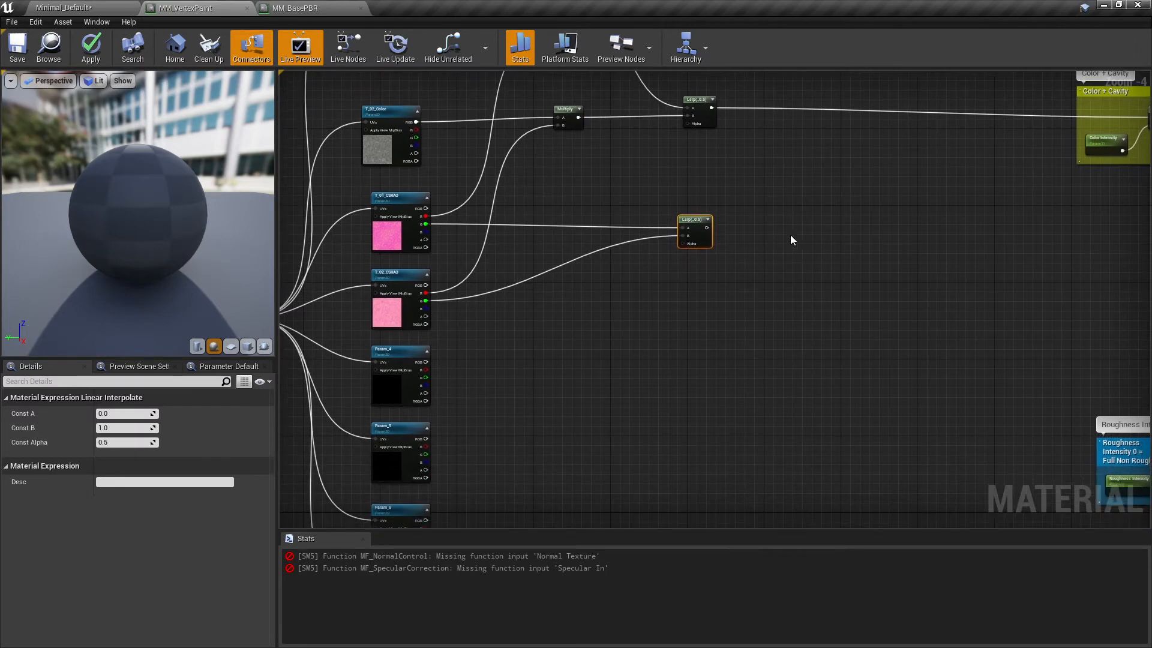
{"action": "right_click_drag", "start_coordinate": [735, 238], "coordinate": [519, 281]}
{"action": "left_click_drag", "start_coordinate": [489, 270], "coordinate": [909, 284]}
Step: Duplicate the specular Lerp below itself and connect T_01_CSRAO's blue channel to the copy's A input
{"action": "right_click_drag", "start_coordinate": [576, 330], "coordinate": [649, 313]}
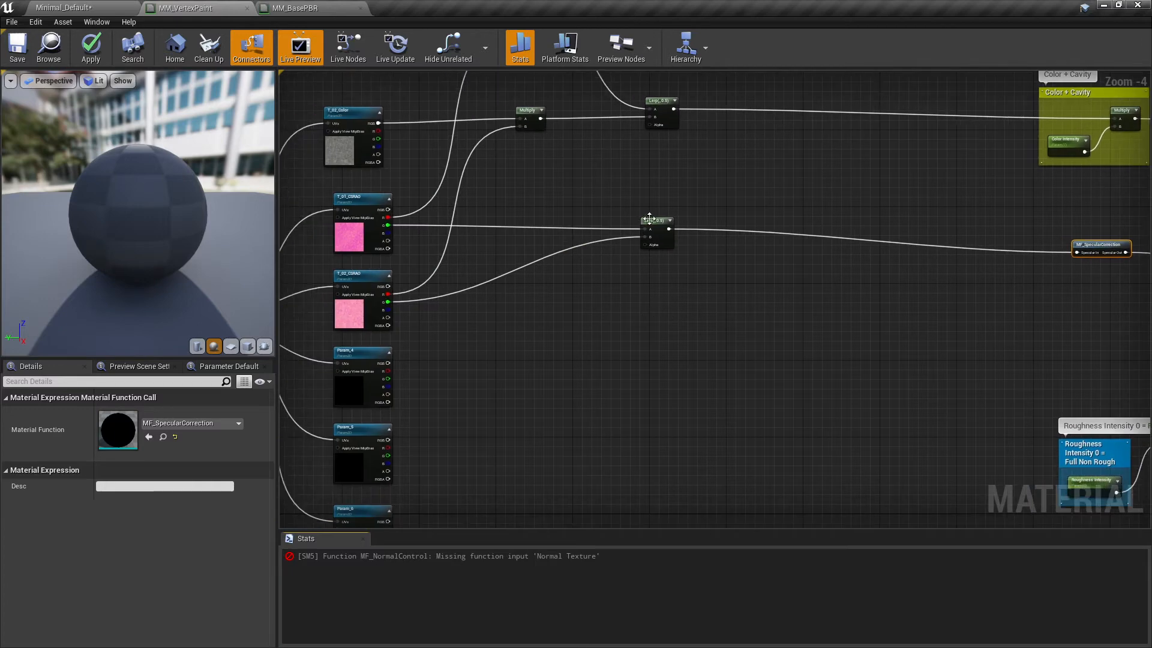
{"action": "left_click", "coordinate": [653, 232]}
{"action": "key", "text": "ctrl+w"}
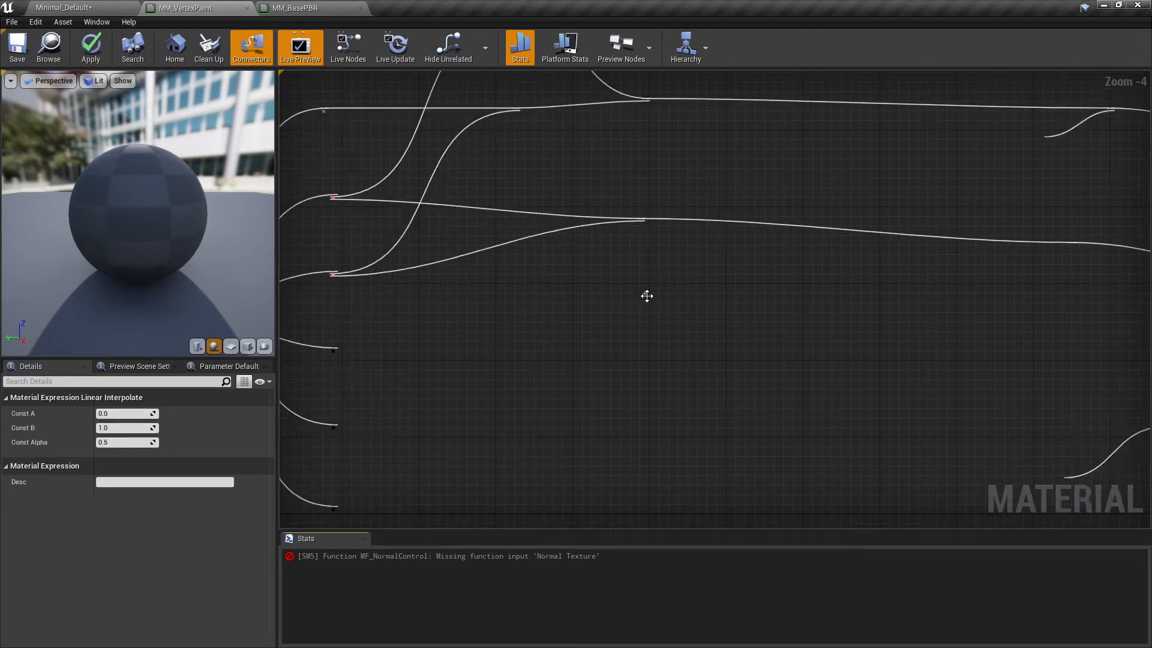
{"action": "right_click_drag", "start_coordinate": [395, 310], "coordinate": [445, 286]}
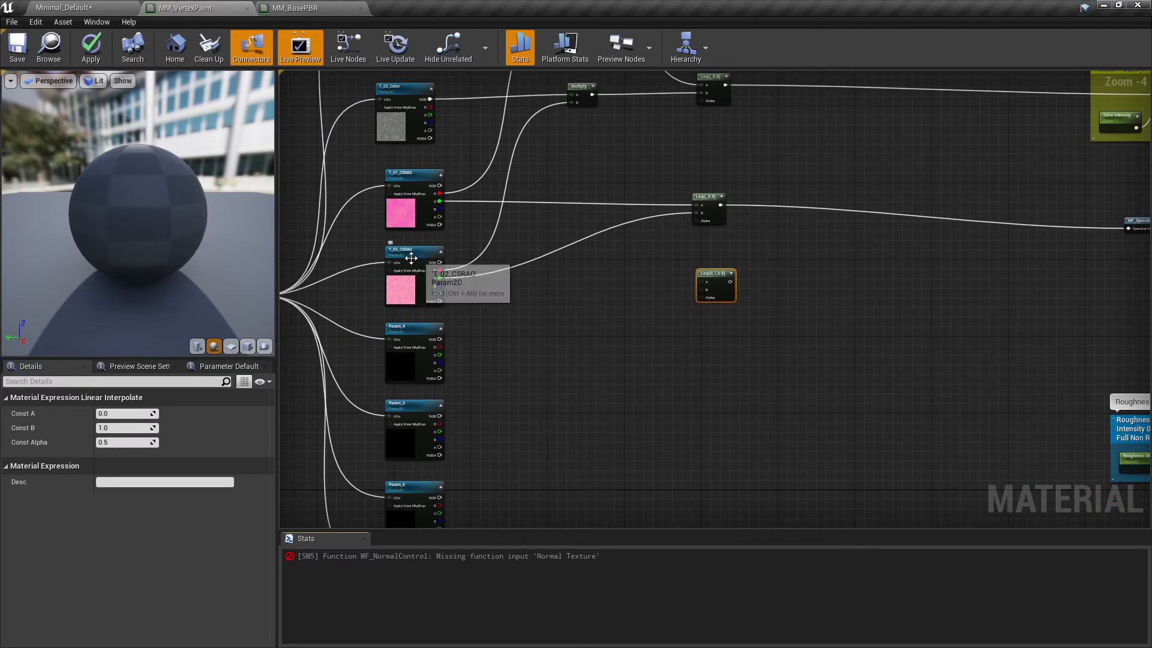
{"action": "left_click_drag", "start_coordinate": [440, 285], "coordinate": [627, 286]}
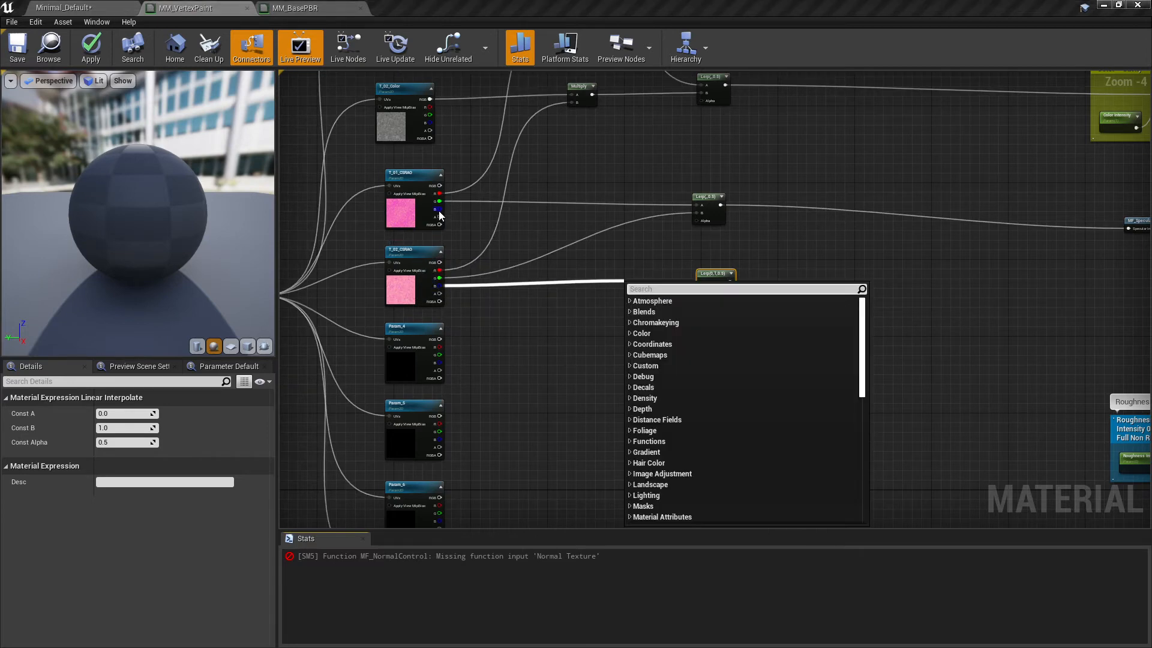
{"action": "key", "text": "Escape"}
{"action": "left_click_drag", "start_coordinate": [439, 209], "coordinate": [694, 281]}
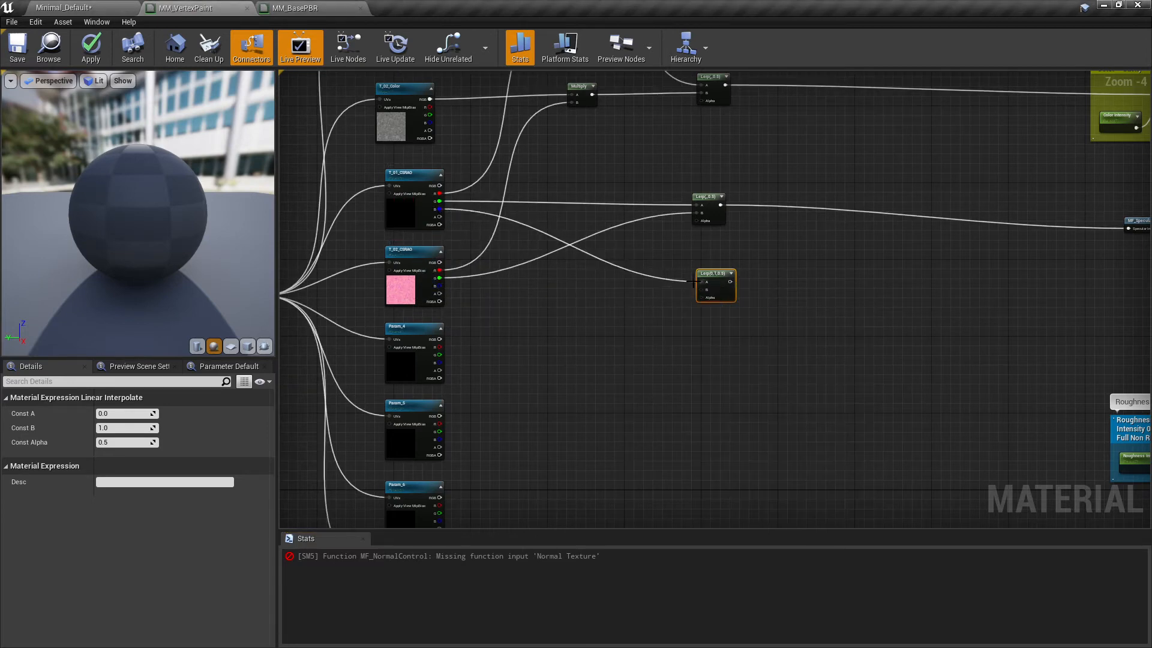
Step: Connect T_02_CSRAO's blue channel to the newest Lerp's B input and that Lerp's output to the roughness Multiply's A input
{"action": "left_click_drag", "start_coordinate": [441, 287], "coordinate": [708, 285]}
{"action": "right_click_drag", "start_coordinate": [787, 306], "coordinate": [568, 304]}
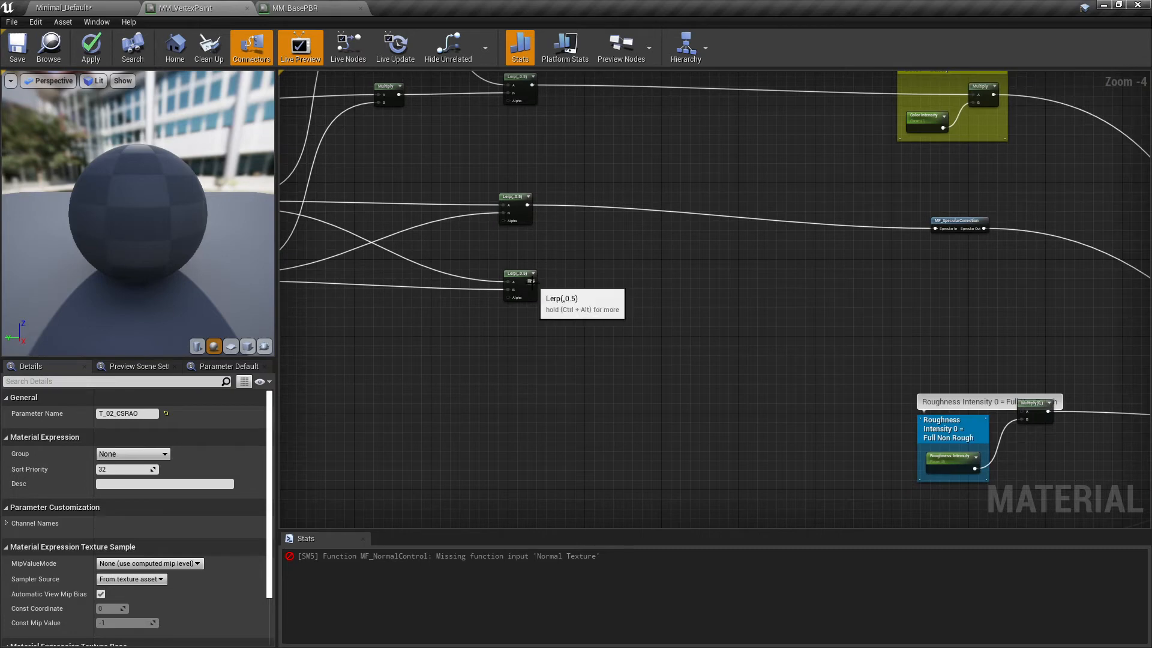
{"action": "left_click_drag", "start_coordinate": [533, 281], "coordinate": [823, 412]}
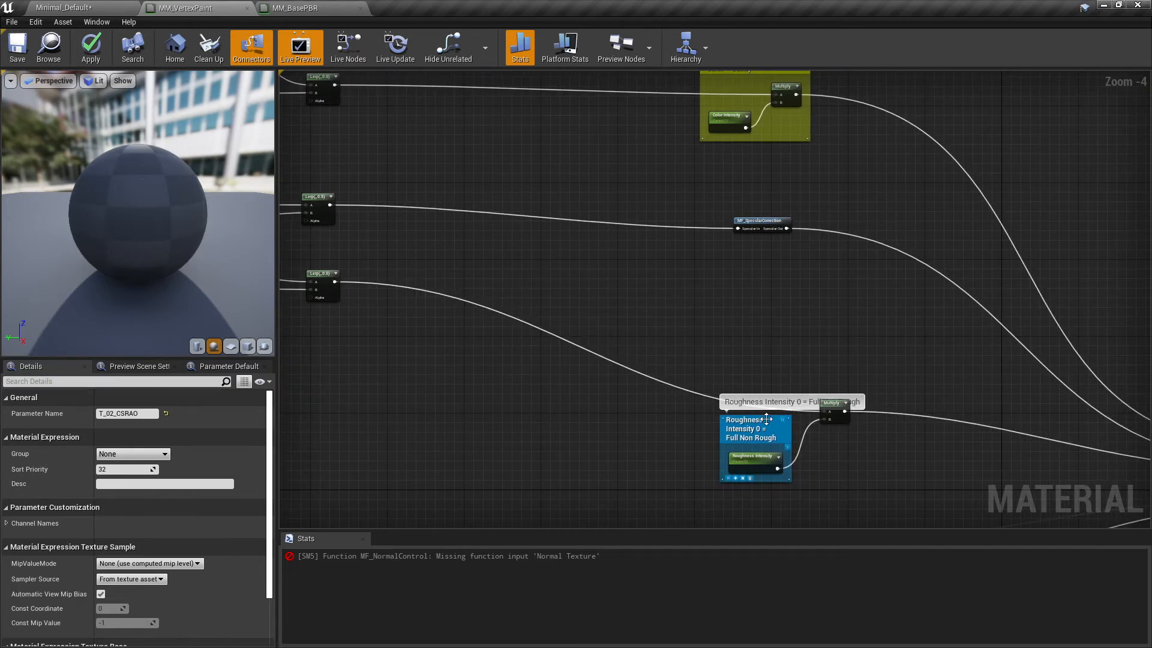
Step: Move the roughness Multiply node up level with its Lerp and place the Roughness Intensity comment box just below it
{"action": "left_click_drag", "start_coordinate": [751, 447], "coordinate": [751, 469]}
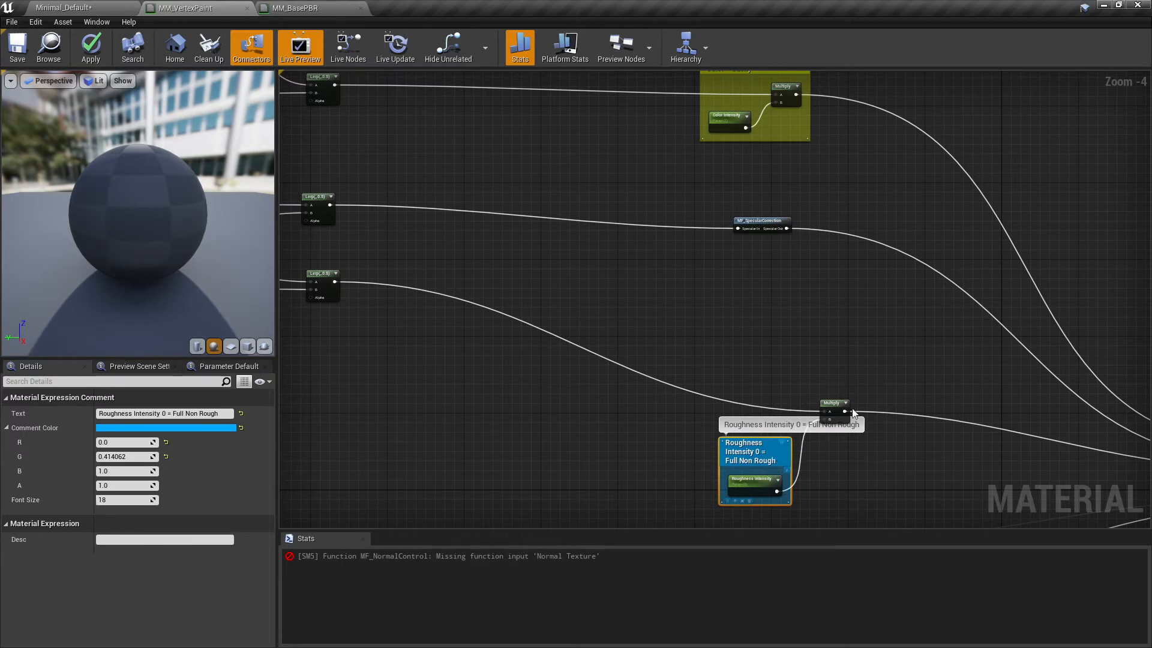
{"action": "left_click_drag", "start_coordinate": [836, 407], "coordinate": [764, 294]}
{"action": "right_click_drag", "start_coordinate": [774, 413], "coordinate": [722, 374]}
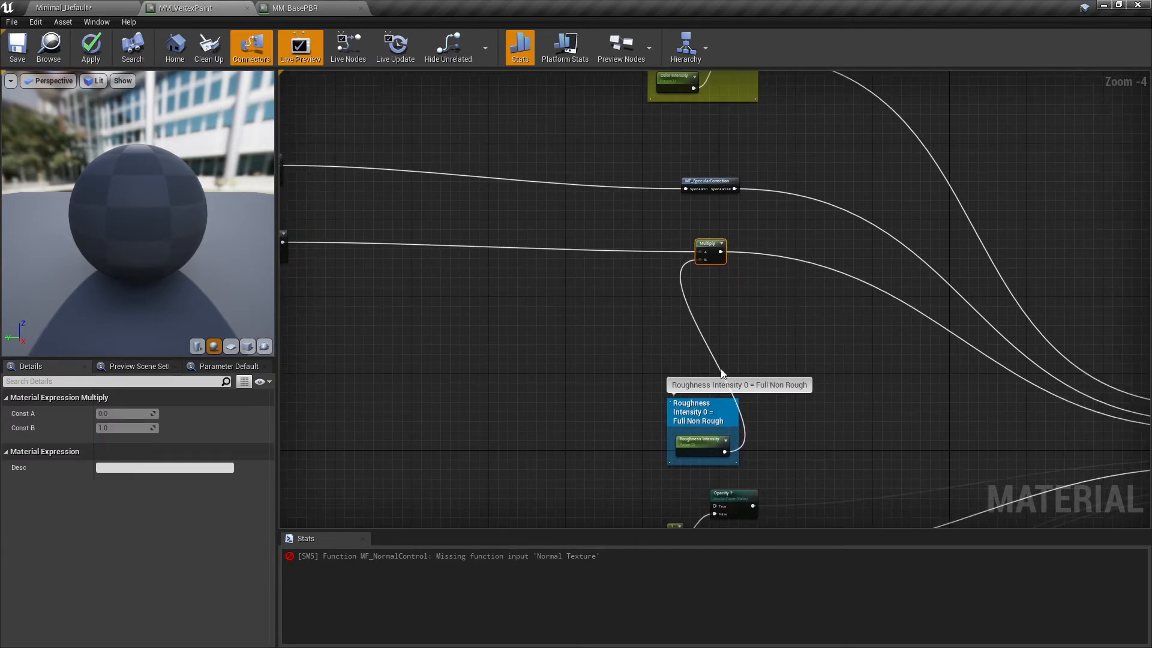
{"action": "left_click_drag", "start_coordinate": [720, 408], "coordinate": [677, 313]}
Step: Add a Lerp node below the roughness Lerp and connect the alpha channels of T_01_CSRAO and T_02_CSRAO to its A and B
{"action": "right_click_drag", "start_coordinate": [774, 403], "coordinate": [837, 260]}
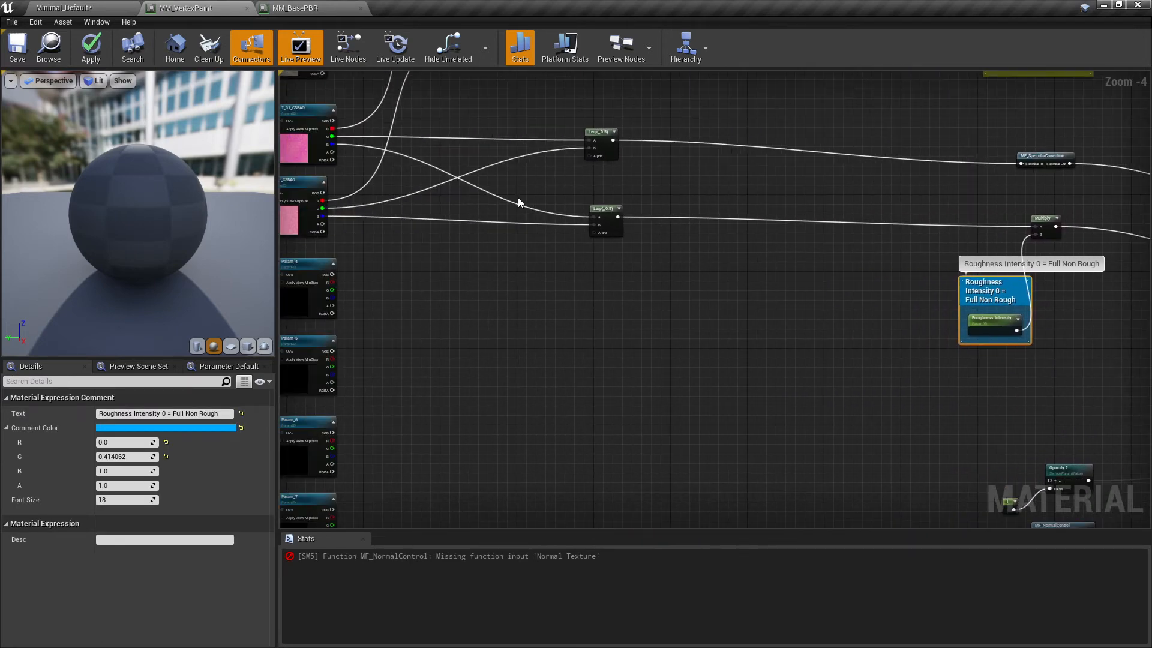
{"action": "scroll", "coordinate": [415, 340], "scroll_direction": "down", "scroll_amount": 1}
{"action": "right_click_drag", "start_coordinate": [432, 344], "coordinate": [572, 340]}
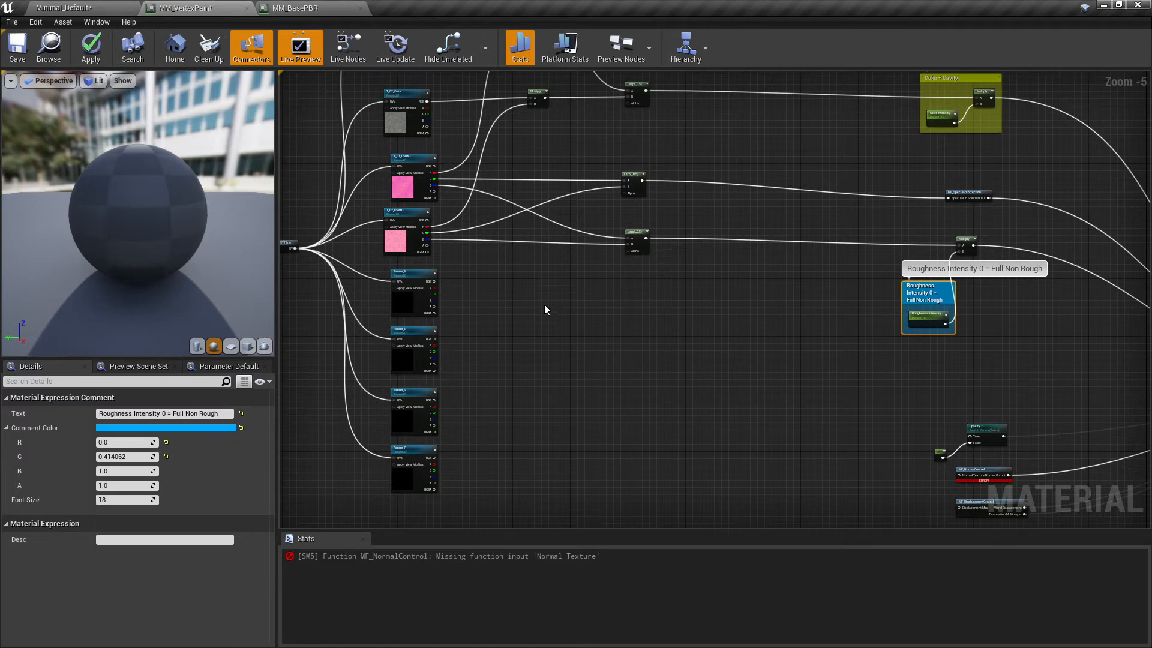
{"action": "scroll", "coordinate": [463, 328], "scroll_direction": "up", "scroll_amount": 1}
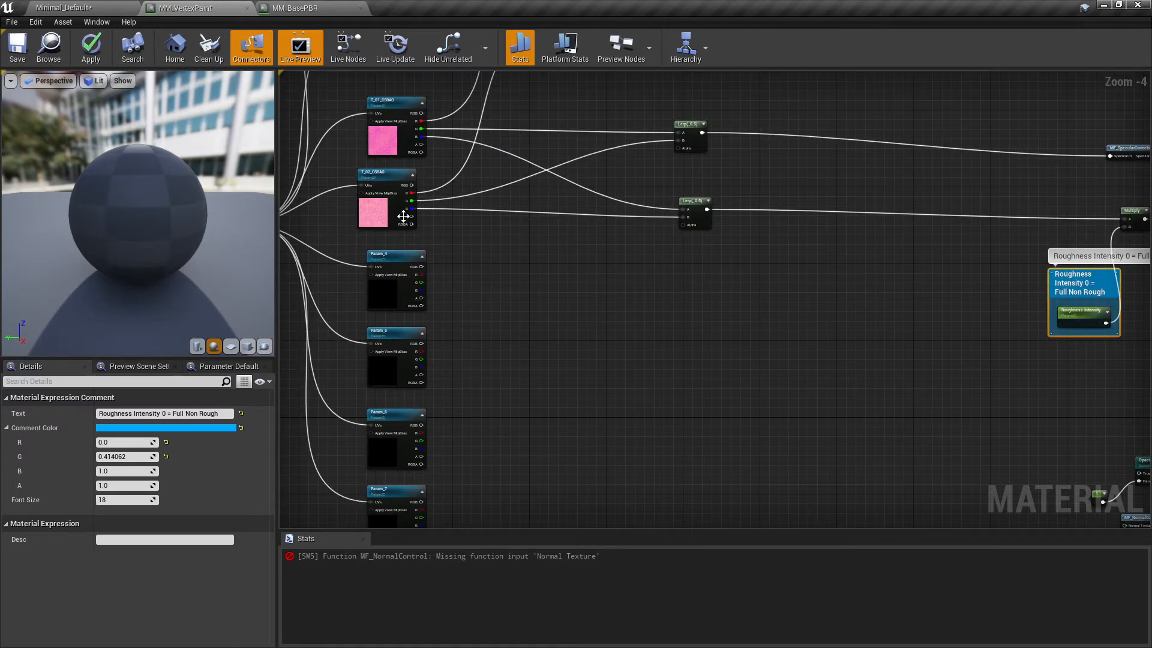
{"action": "left_click", "coordinate": [703, 201]}
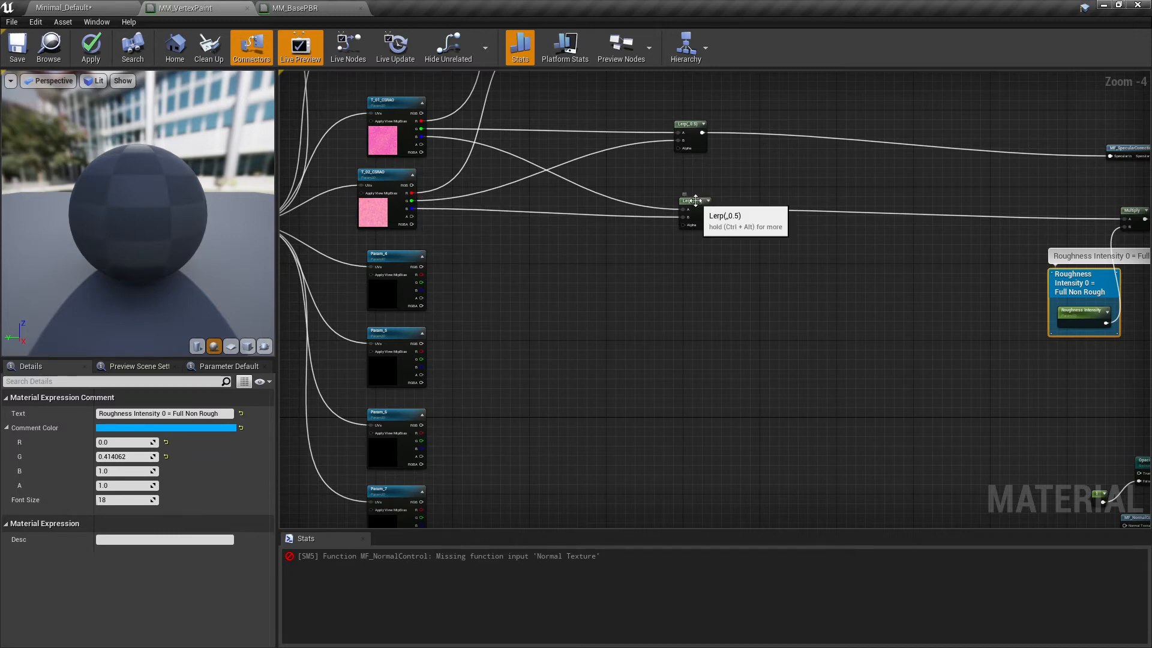
{"action": "left_click", "coordinate": [689, 261]}
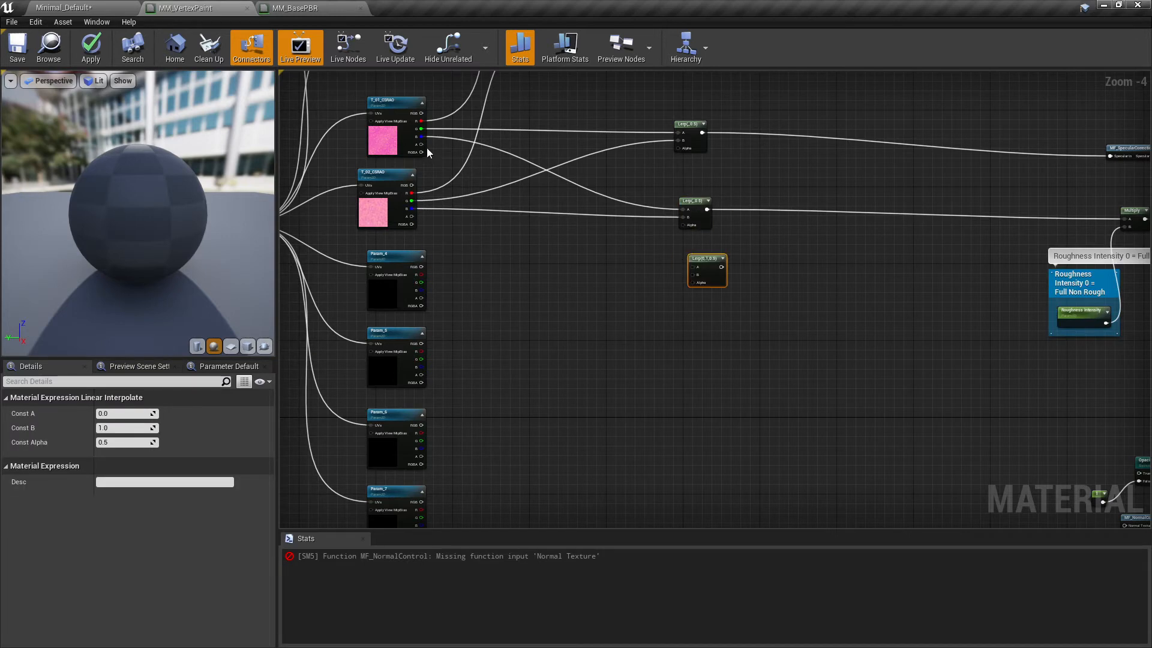
{"action": "left_click_drag", "start_coordinate": [421, 145], "coordinate": [695, 270]}
{"action": "left_click_drag", "start_coordinate": [411, 216], "coordinate": [701, 273]}
Step: Connect the new Lerp's output to the A input of the Multiply node in the AO Intensity comment box
{"action": "right_click_drag", "start_coordinate": [727, 274], "coordinate": [618, 295]}
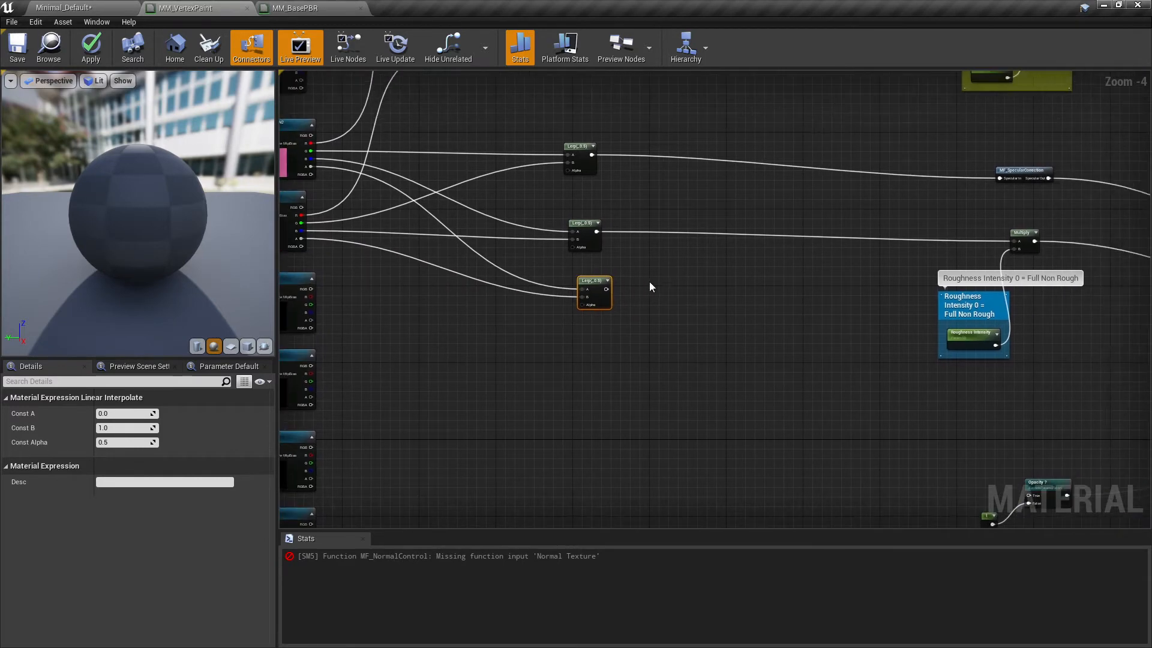
{"action": "left_click_drag", "start_coordinate": [606, 289], "coordinate": [1051, 323]}
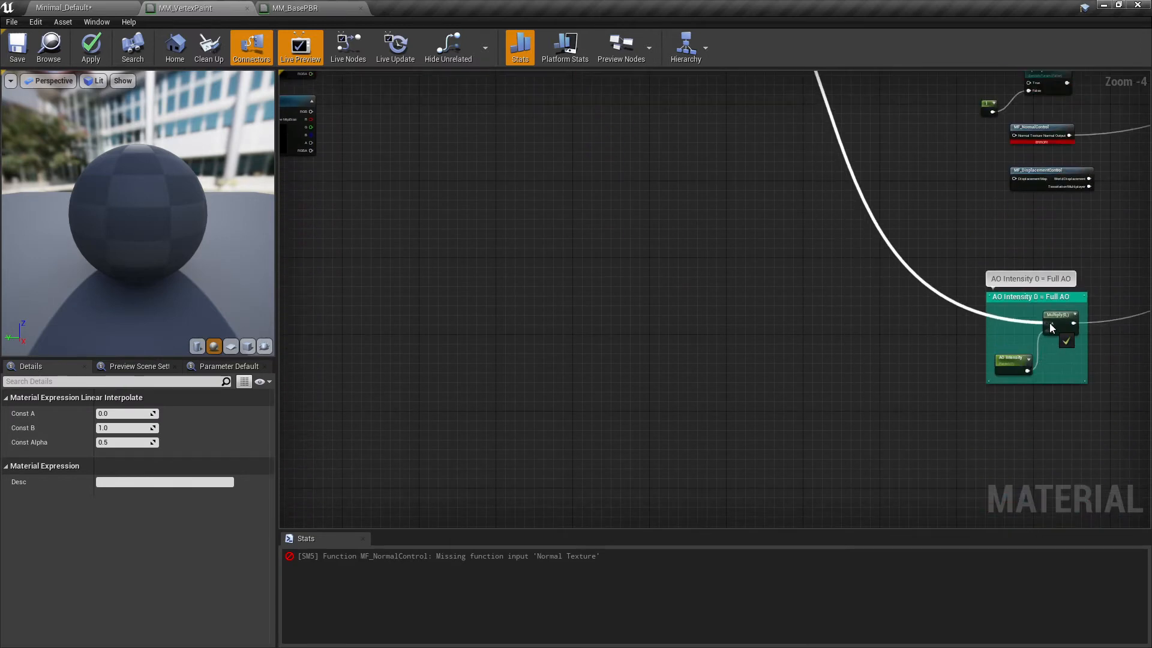
{"action": "scroll", "coordinate": [1049, 323], "scroll_direction": "down", "scroll_amount": 1}
{"action": "right_click_drag", "start_coordinate": [1049, 323], "coordinate": [776, 352]}
{"action": "scroll", "coordinate": [778, 356], "scroll_direction": "down", "scroll_amount": 1}
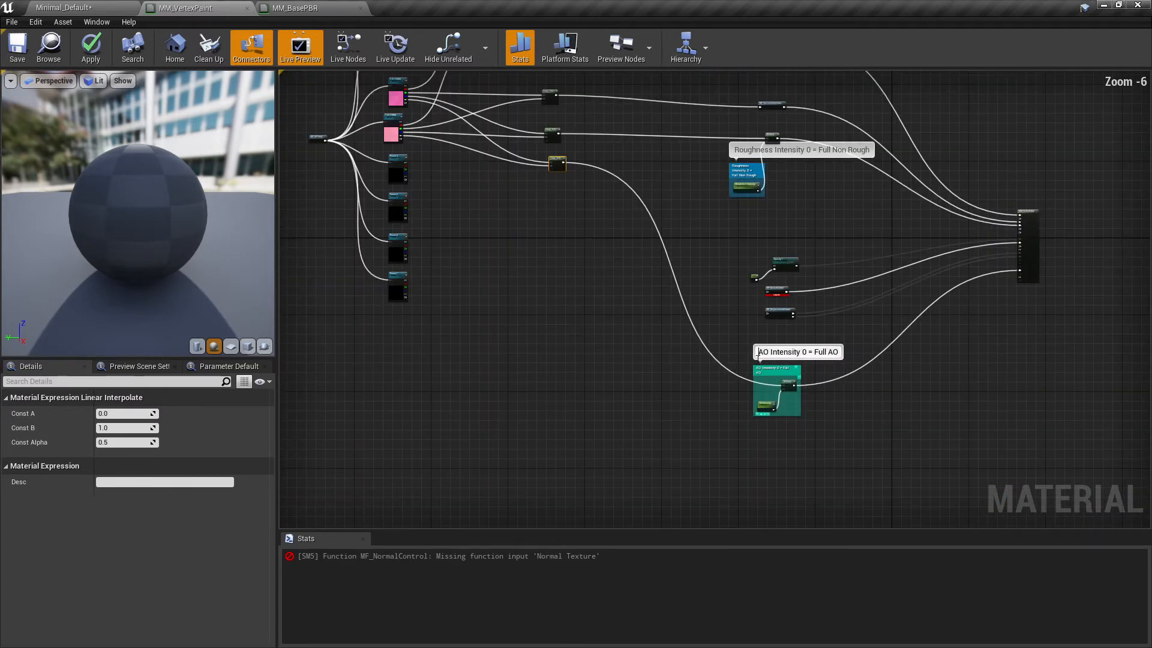
Step: Add a copy of the Lerp below the AO Lerp and connect the alpha channels of T_01_Color and T_02_Color to its A and B
{"action": "right_click_drag", "start_coordinate": [588, 277], "coordinate": [663, 383]}
{"action": "scroll", "coordinate": [725, 420], "scroll_direction": "up", "scroll_amount": 1}
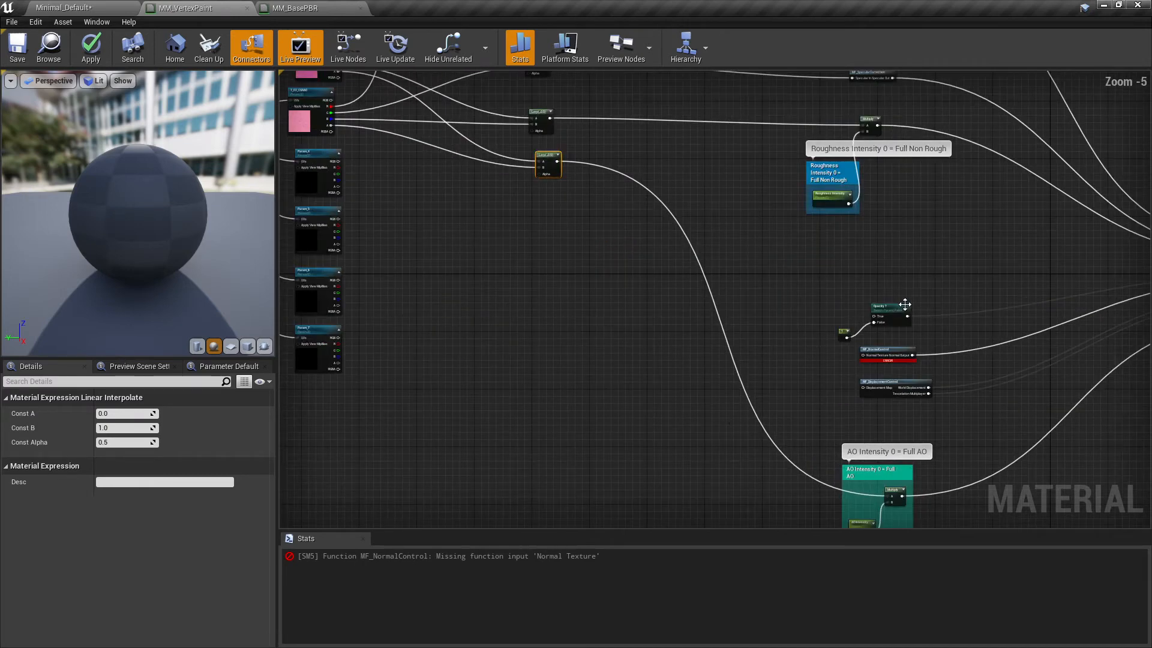
{"action": "right_click_drag", "start_coordinate": [538, 235], "coordinate": [613, 414]}
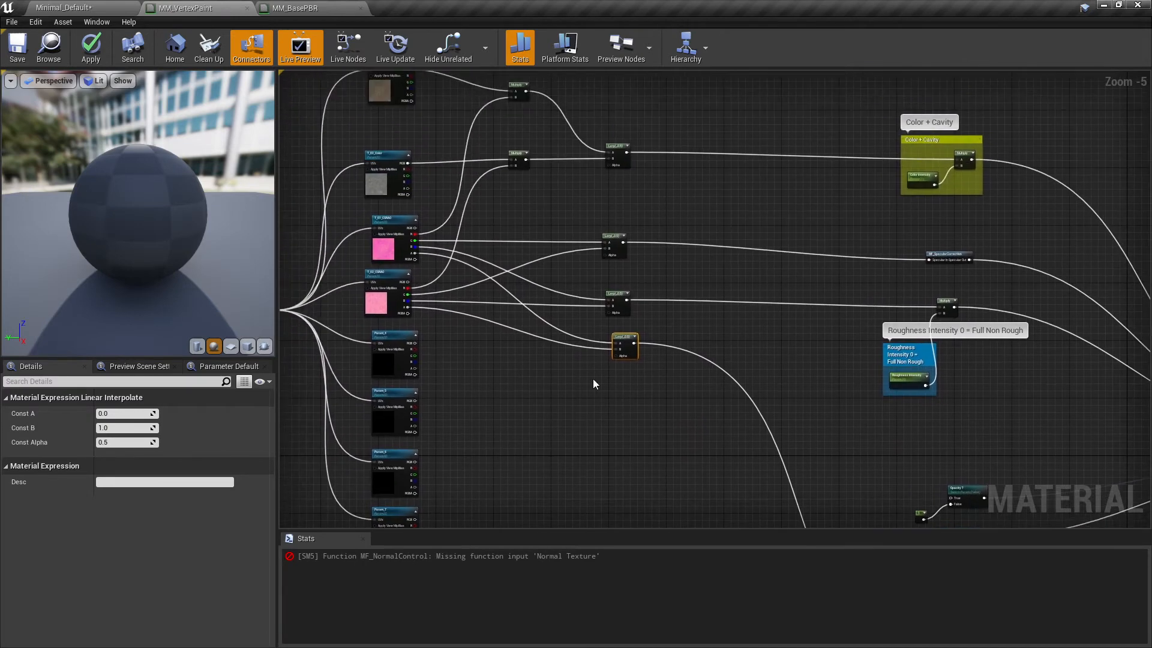
{"action": "right_click_drag", "start_coordinate": [435, 185], "coordinate": [476, 253]}
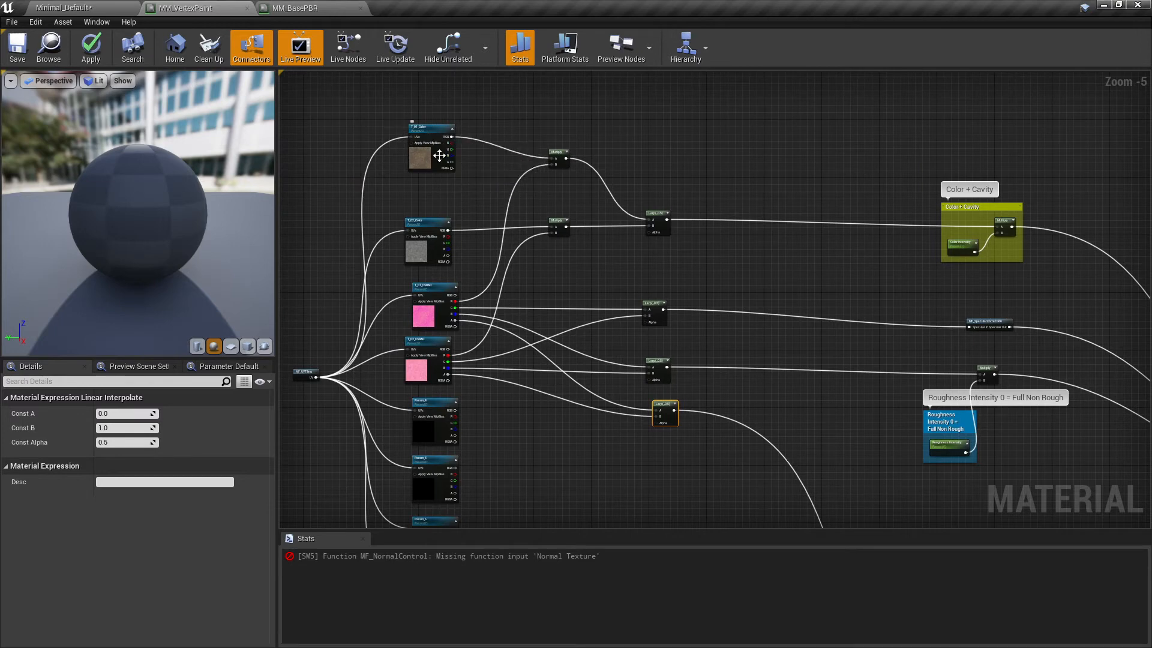
{"action": "left_click", "coordinate": [654, 219]}
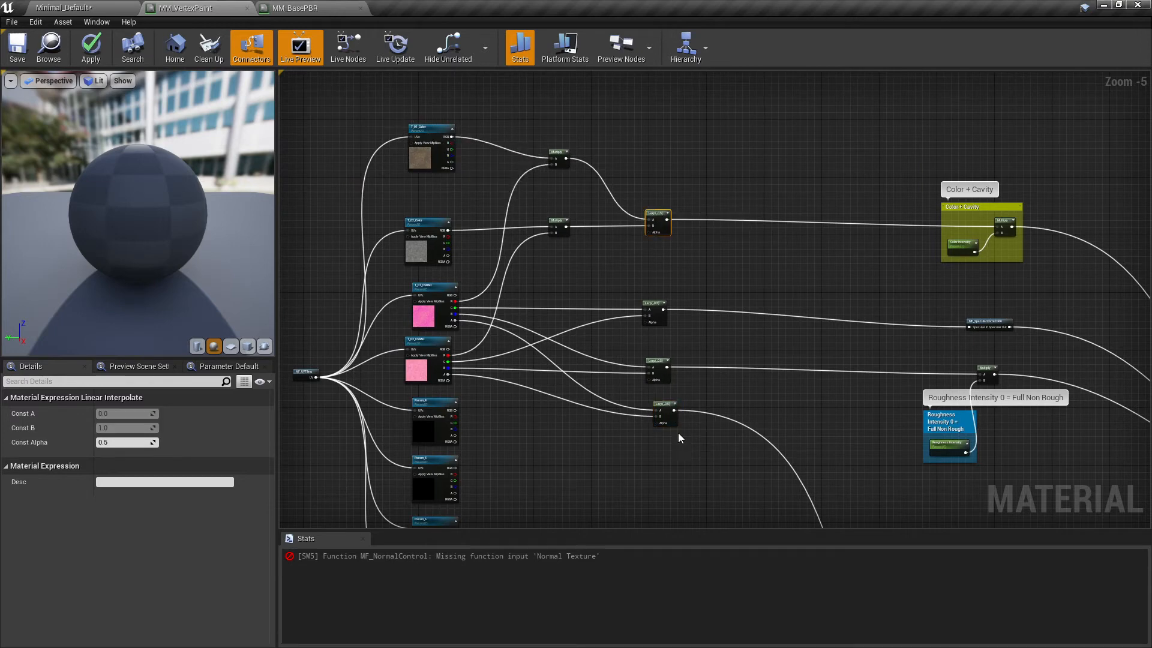
{"action": "key", "text": "ctrl+v"}
{"action": "right_click_drag", "start_coordinate": [420, 149], "coordinate": [439, 92]}
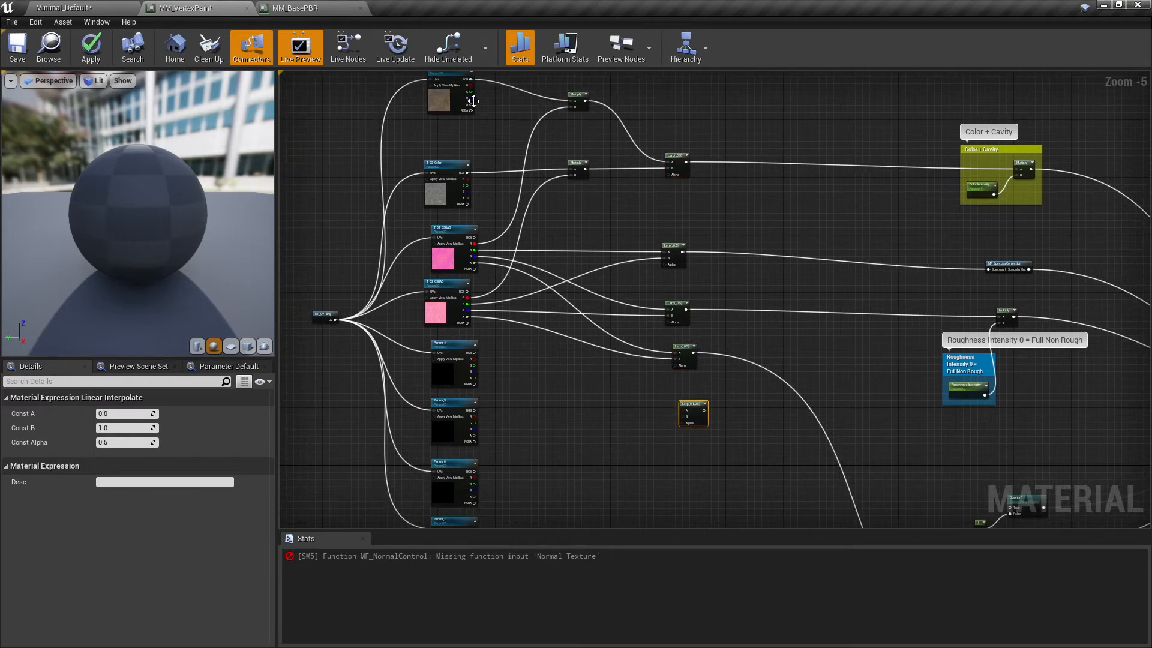
{"action": "left_click_drag", "start_coordinate": [472, 105], "coordinate": [681, 410]}
{"action": "left_click", "coordinate": [466, 200]}
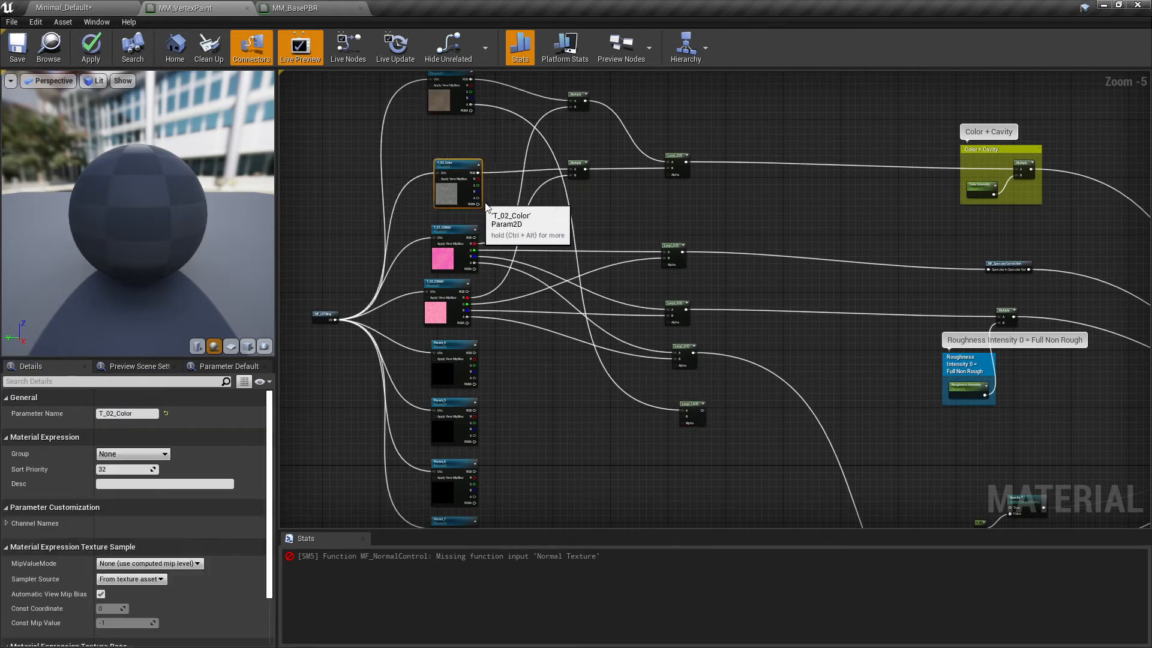
{"action": "left_click_drag", "start_coordinate": [485, 204], "coordinate": [684, 419]}
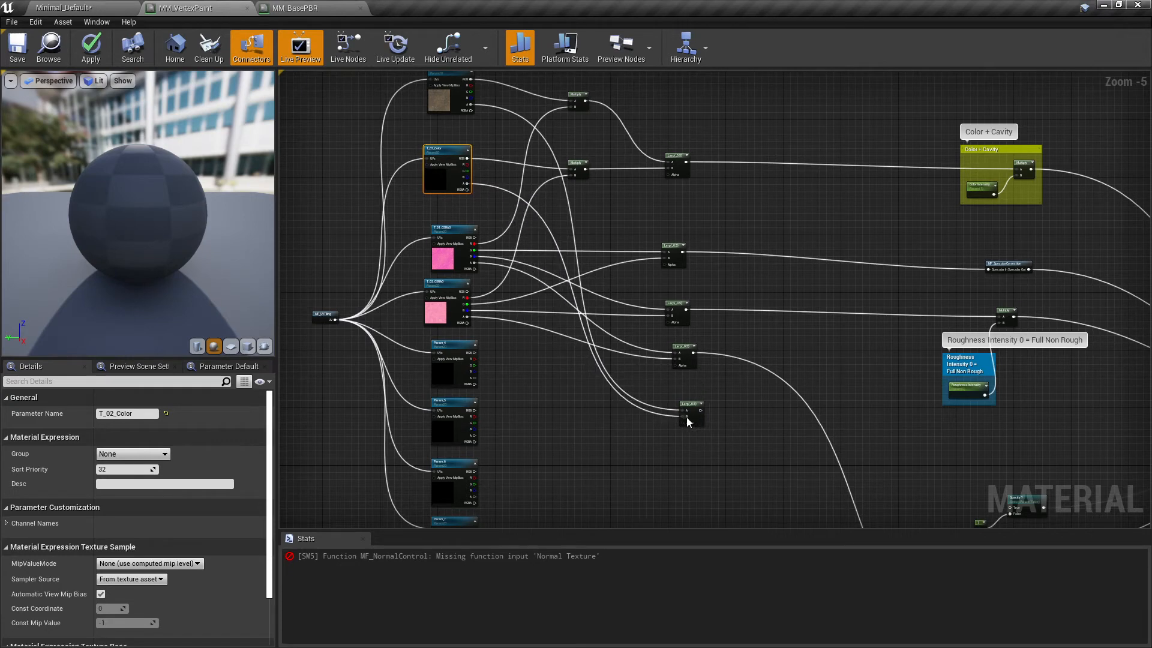
Step: Connect the opacity Lerp to the True input of the Opacity ? switch and move the switch and its constant up beside it
{"action": "right_click_drag", "start_coordinate": [686, 417], "coordinate": [602, 320]}
{"action": "left_click_drag", "start_coordinate": [615, 313], "coordinate": [926, 412]}
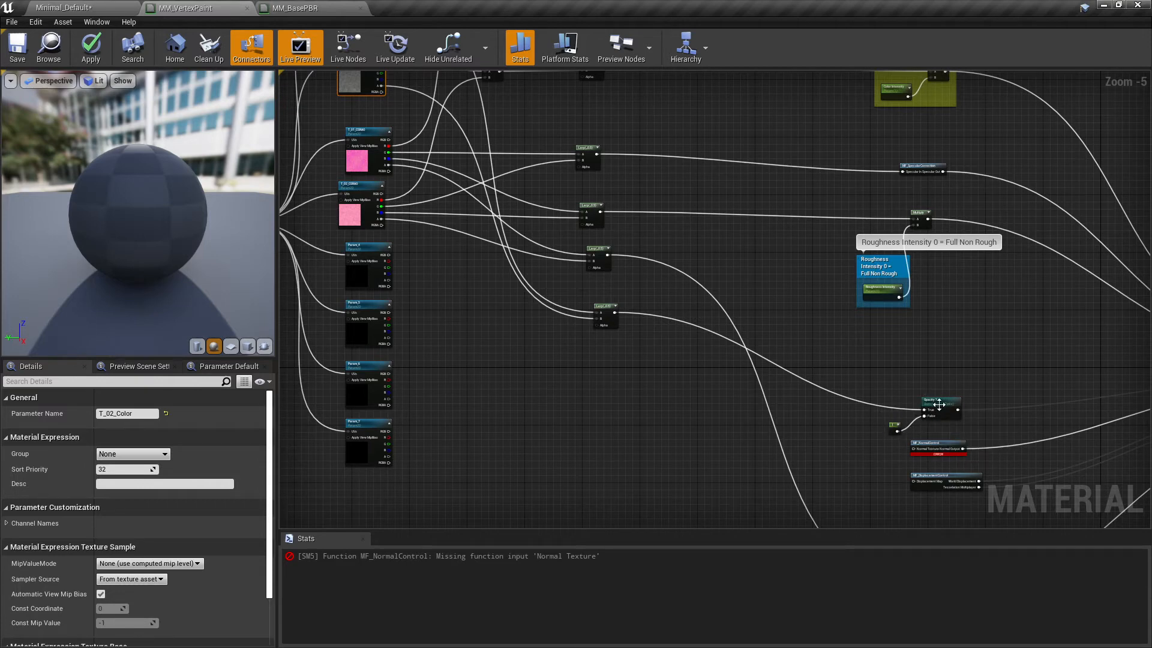
{"action": "left_click_drag", "start_coordinate": [939, 405], "coordinate": [911, 323]}
{"action": "left_click_drag", "start_coordinate": [898, 425], "coordinate": [879, 378]}
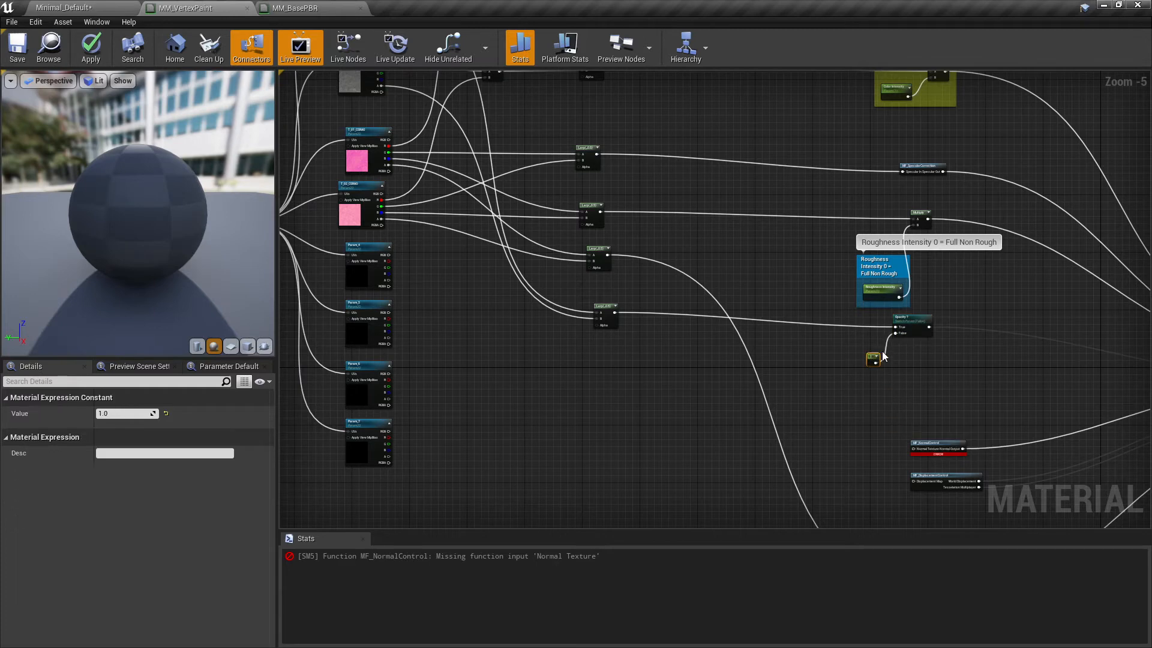
{"action": "right_click_drag", "start_coordinate": [883, 356], "coordinate": [764, 311]}
{"action": "left_click", "coordinate": [838, 335]}
Step: Rename texture parameter Param_4 as T_01_Normal and the texture parameter directly below it as T_02_Normal
{"action": "right_click_drag", "start_coordinate": [568, 351], "coordinate": [828, 373]}
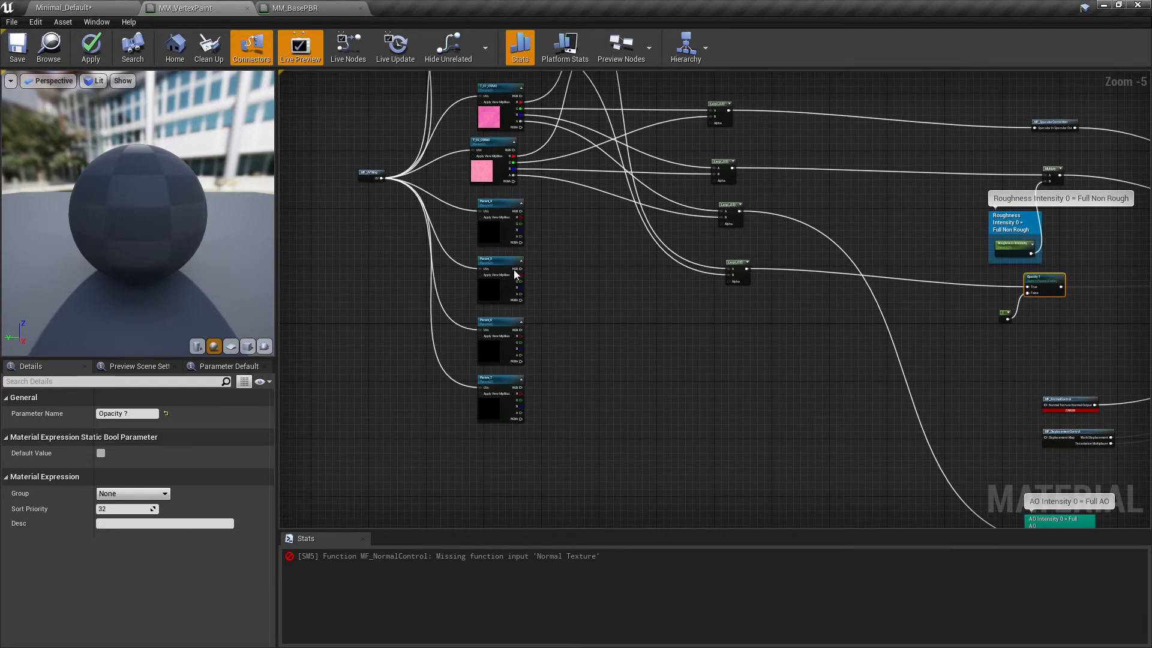
{"action": "left_click", "coordinate": [491, 206]}
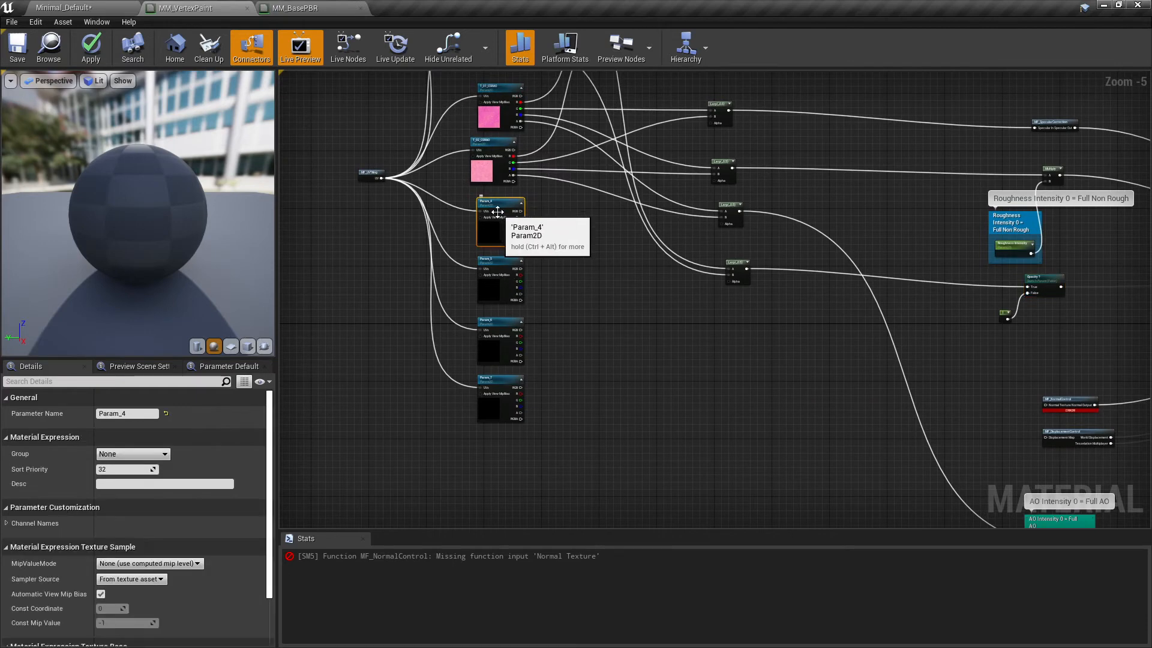
{"action": "left_click", "coordinate": [101, 413]}
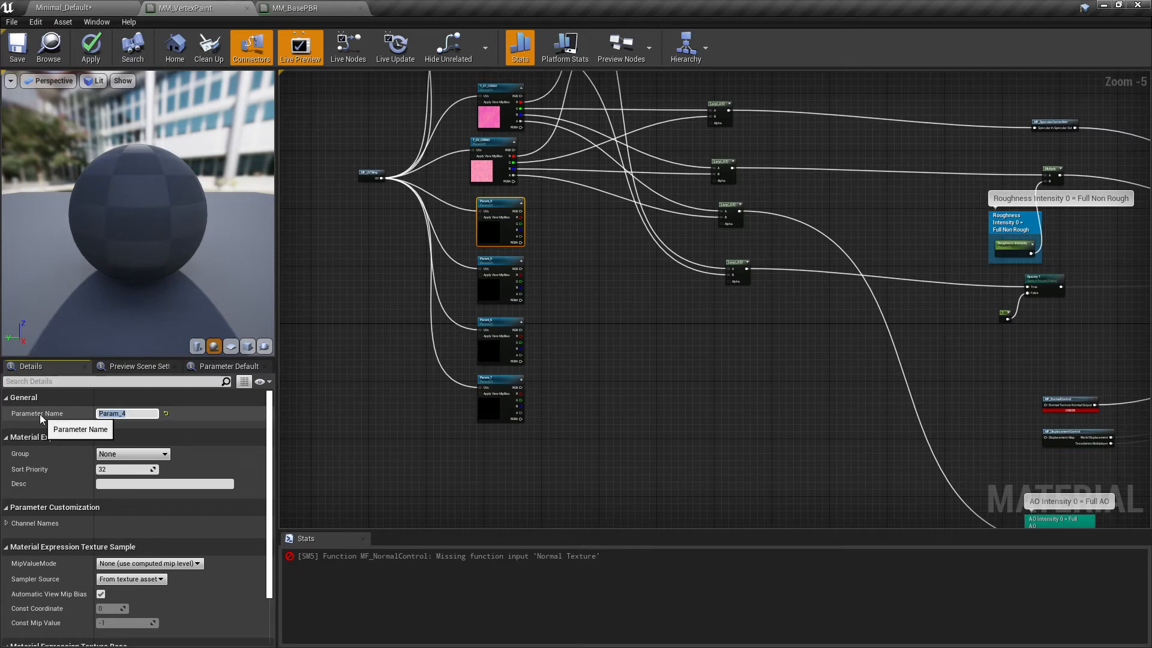
{"action": "type", "text": "t"}
{"action": "type", "text": "_01"}
{"action": "type", "text": "_"}
{"action": "type", "text": "Nr"}
{"action": "type", "text": "ormal"}
{"action": "key", "text": "Return"}
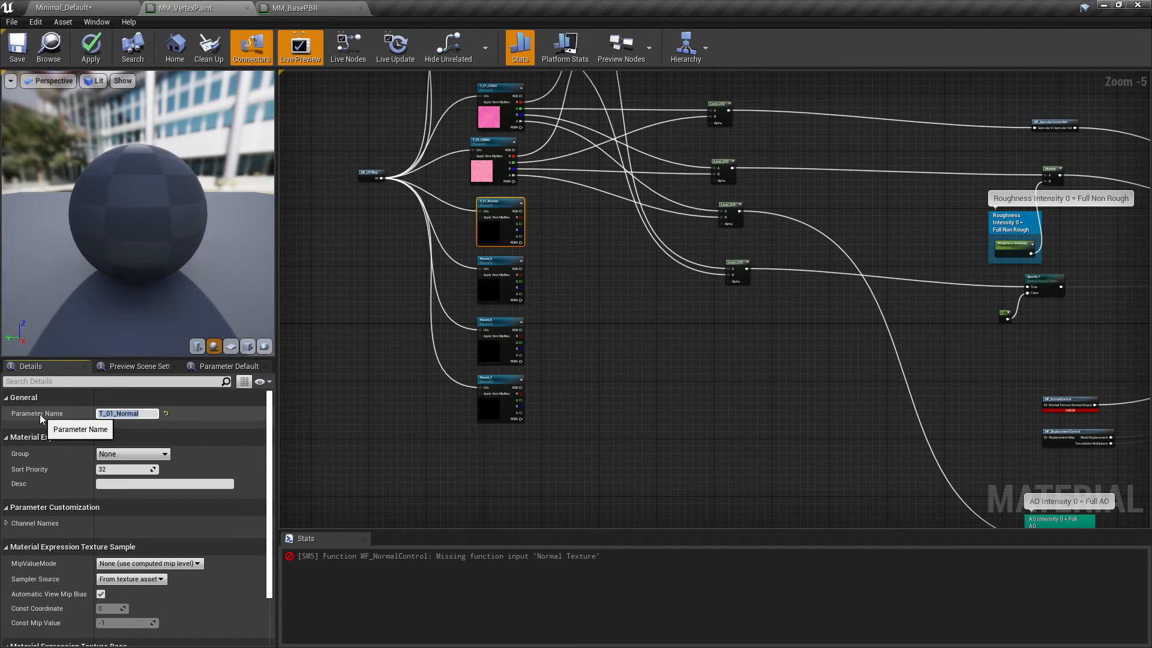
{"action": "left_click", "coordinate": [487, 267]}
{"action": "left_click", "coordinate": [126, 413]}
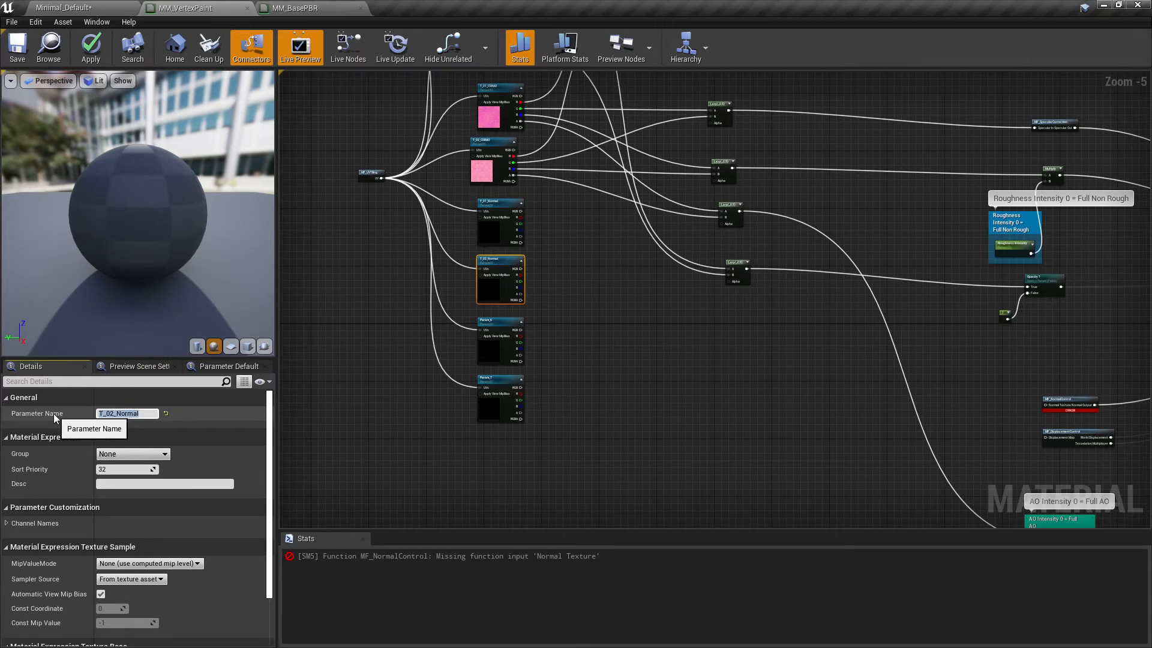
Step: Add a Lerp below the opacity Lerp and connect the RGB outputs of T_01_Normal and T_02_Normal to its A and B
{"action": "right_click_drag", "start_coordinate": [579, 281], "coordinate": [552, 277]}
{"action": "left_click", "coordinate": [707, 267]}
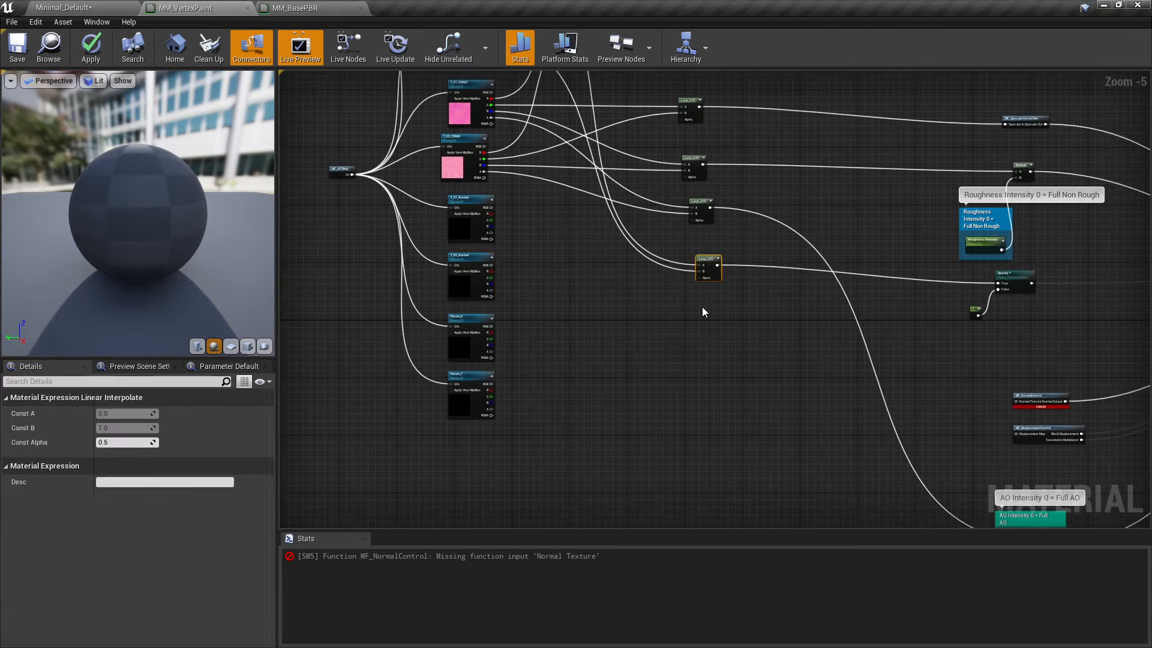
{"action": "key", "text": "ctrl+v"}
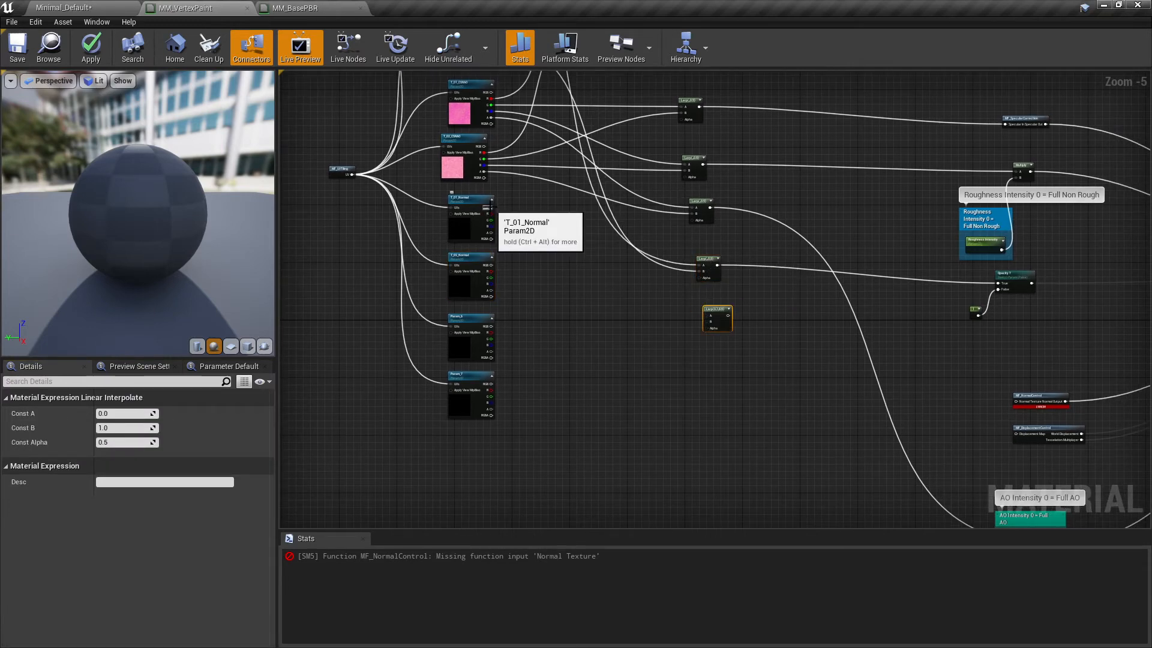
{"action": "left_click_drag", "start_coordinate": [491, 208], "coordinate": [708, 316]}
{"action": "left_click_drag", "start_coordinate": [490, 266], "coordinate": [708, 323]}
Step: Connect the normal Lerp's output to MF_NormalControl's Normal Texture input and apply the material despite its compilation errors
{"action": "right_click_drag", "start_coordinate": [759, 327], "coordinate": [645, 290]}
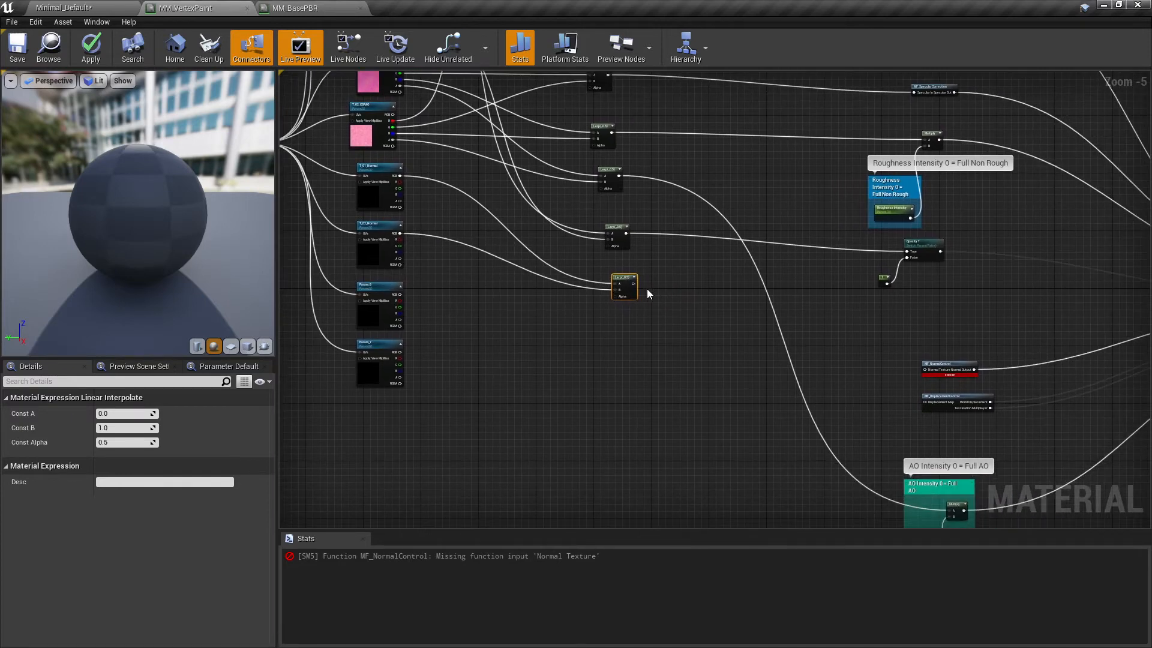
{"action": "left_click_drag", "start_coordinate": [633, 283], "coordinate": [903, 342]}
{"action": "left_click", "coordinate": [921, 356]}
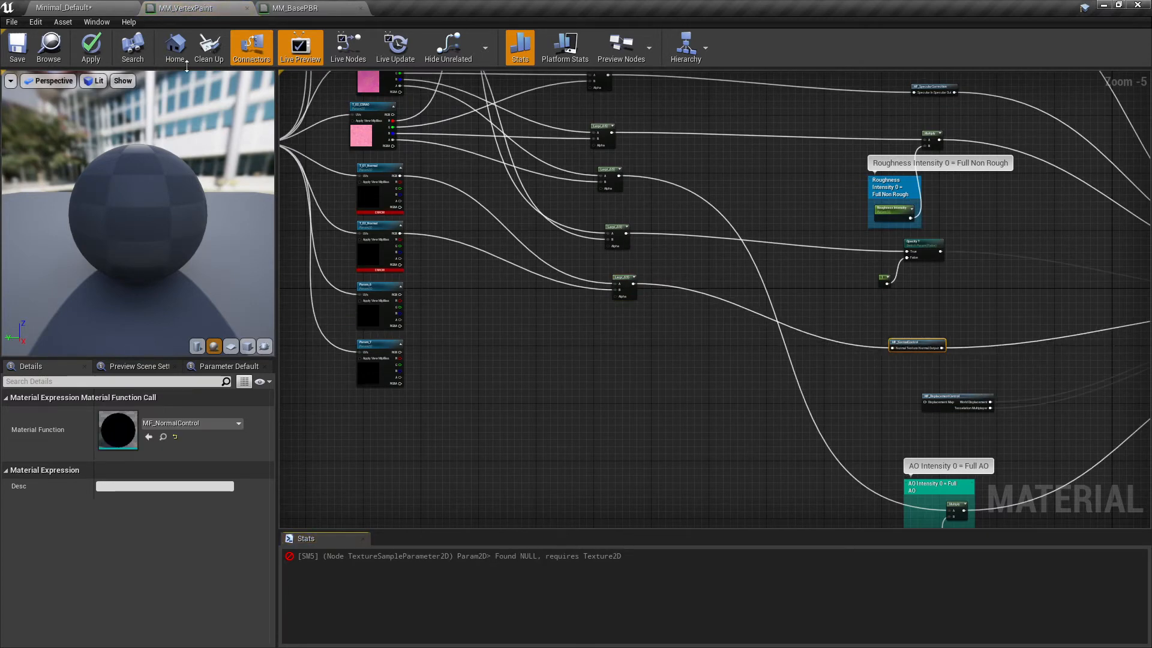
{"action": "left_click", "coordinate": [102, 56]}
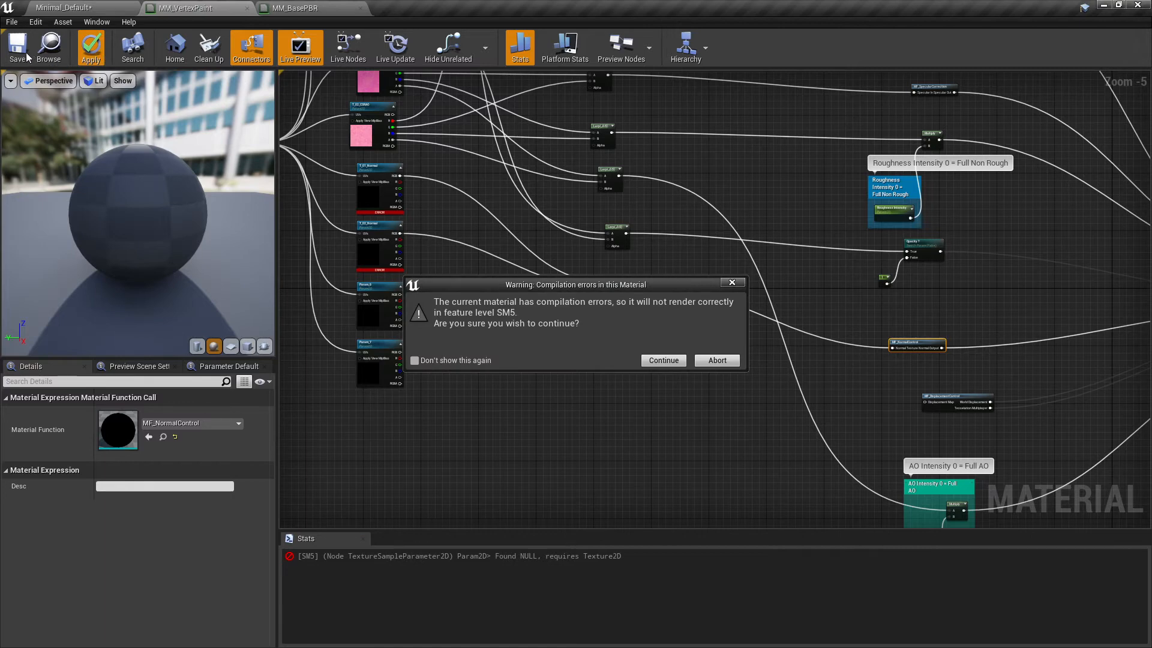
{"action": "left_click", "coordinate": [661, 359]}
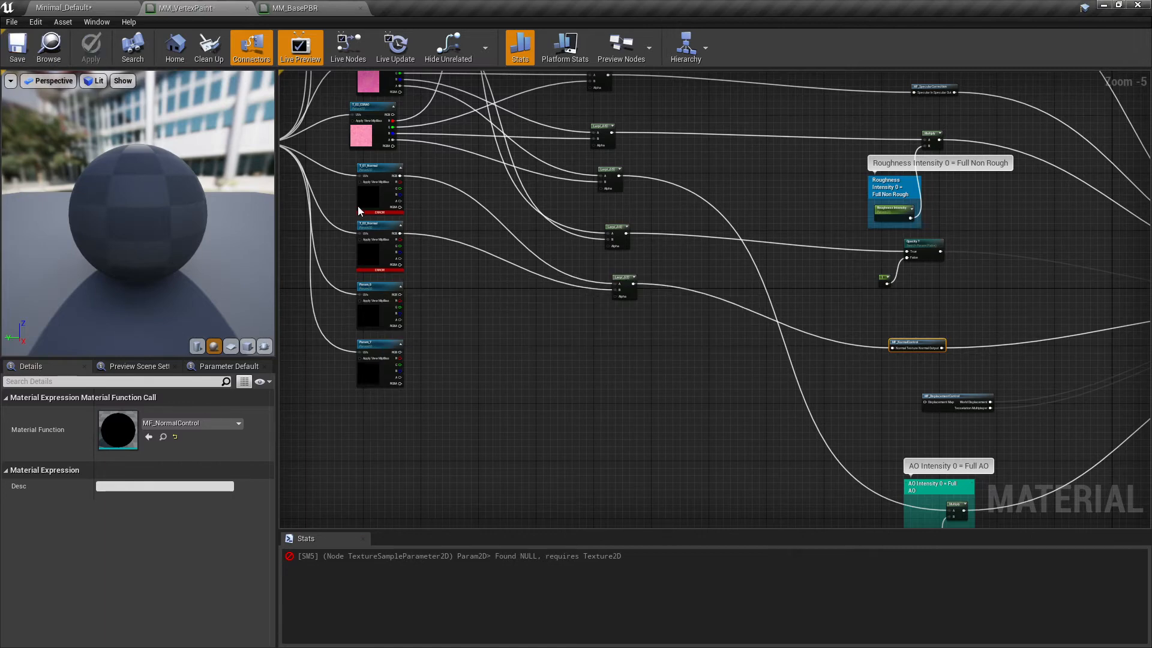
Step: Assign the Ground023_1K_Normal texture to the T_01_Normal parameter
{"action": "right_click_drag", "start_coordinate": [422, 227], "coordinate": [511, 277]}
{"action": "left_click", "coordinate": [474, 246]}
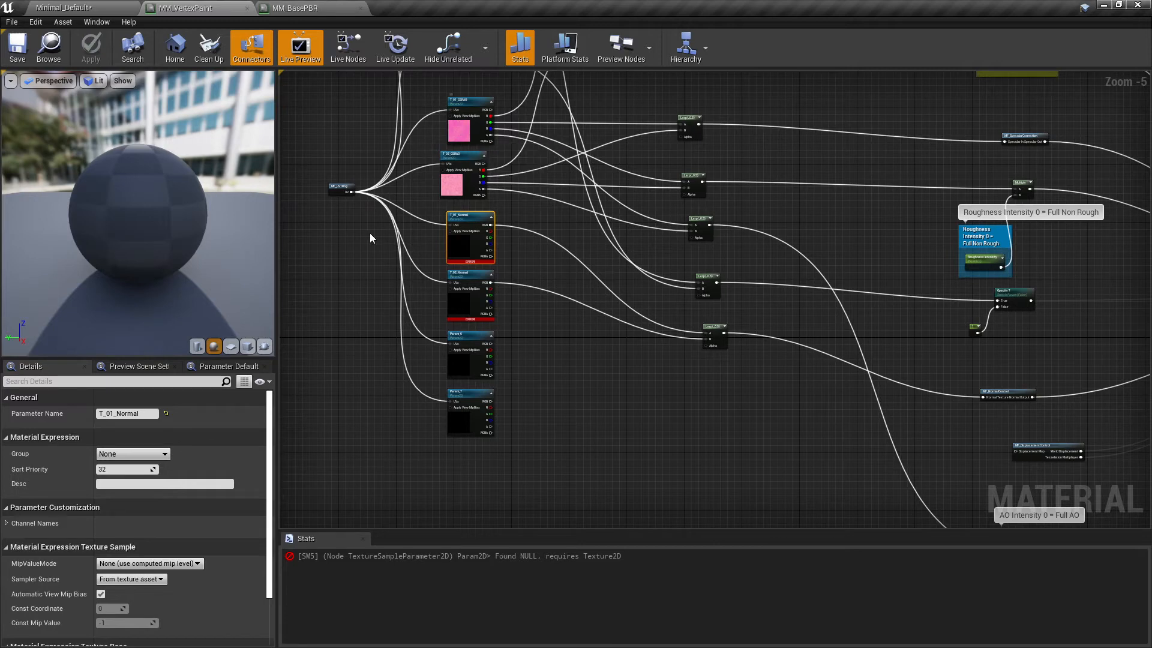
{"action": "scroll", "coordinate": [192, 564], "scroll_direction": "down", "scroll_amount": 5}
{"action": "left_click", "coordinate": [202, 576]}
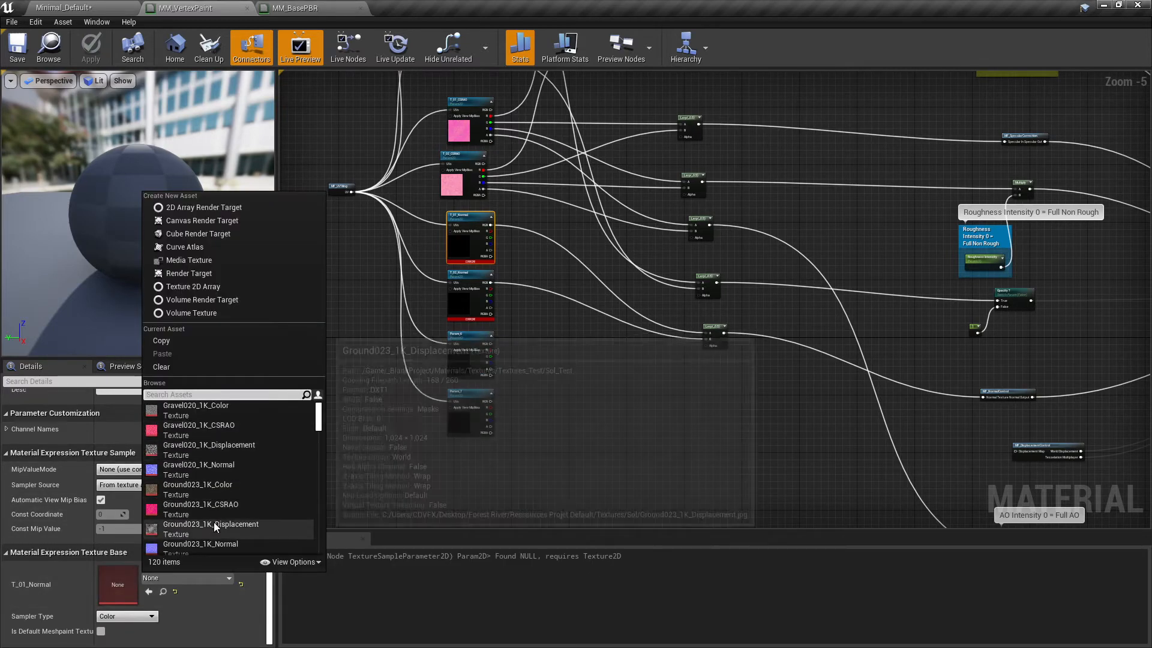
{"action": "left_click", "coordinate": [222, 545]}
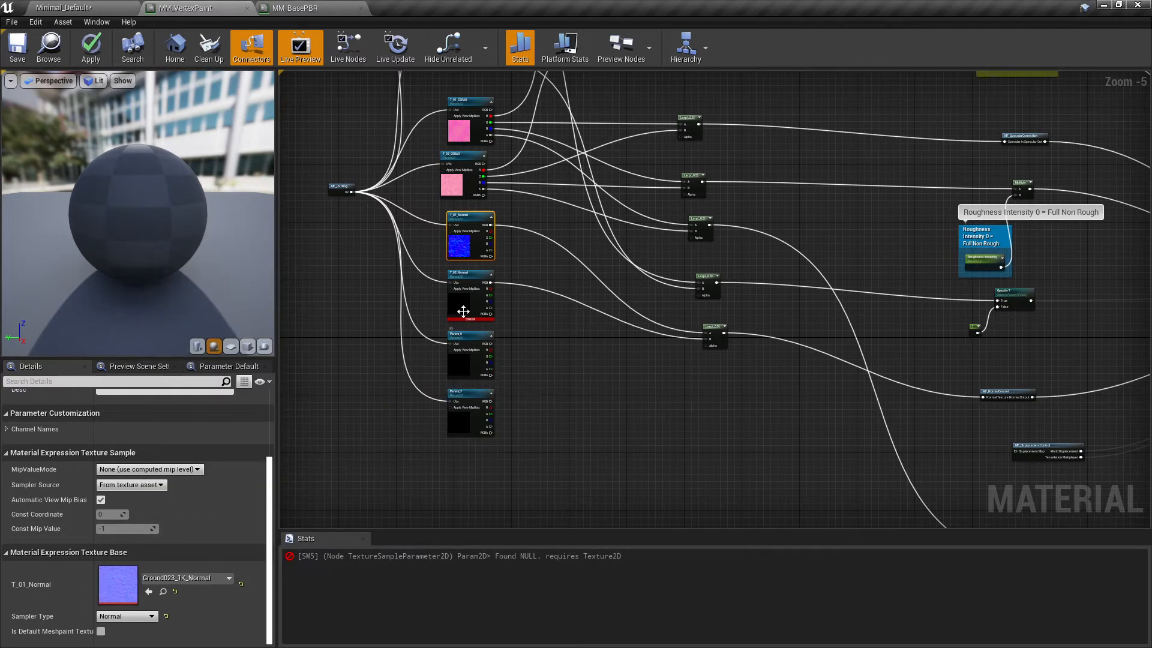
Step: Assign the Gravel020_1K_Normal texture to the T_02_Normal parameter
{"action": "left_click", "coordinate": [463, 311]}
{"action": "left_click", "coordinate": [222, 576]}
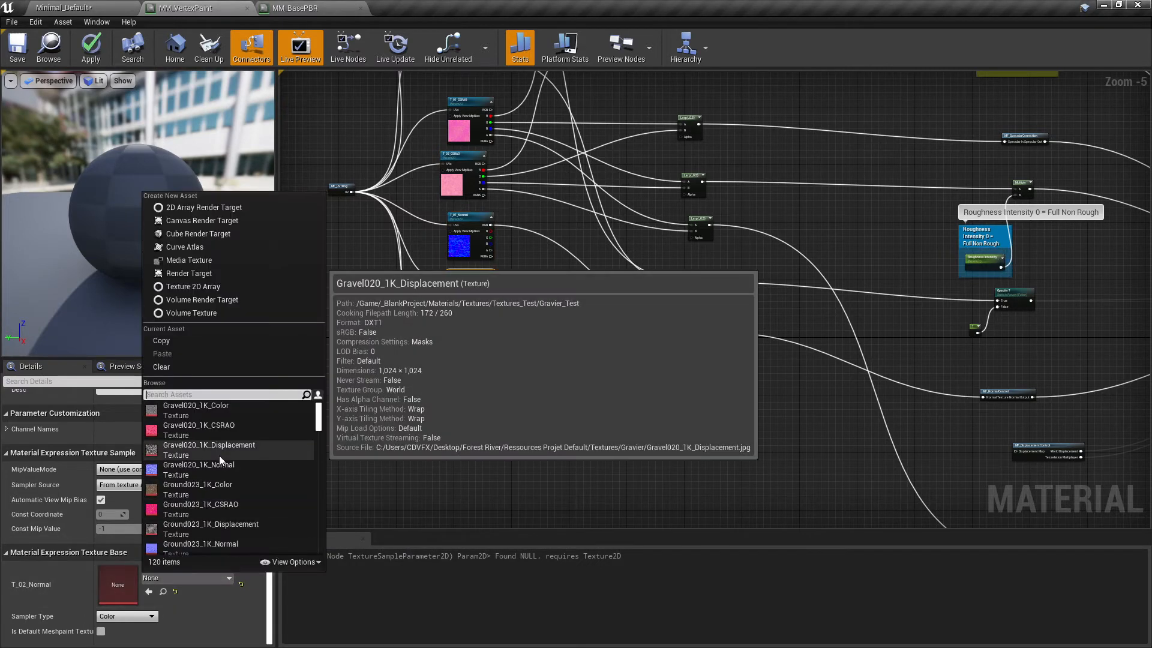
{"action": "left_click", "coordinate": [219, 472]}
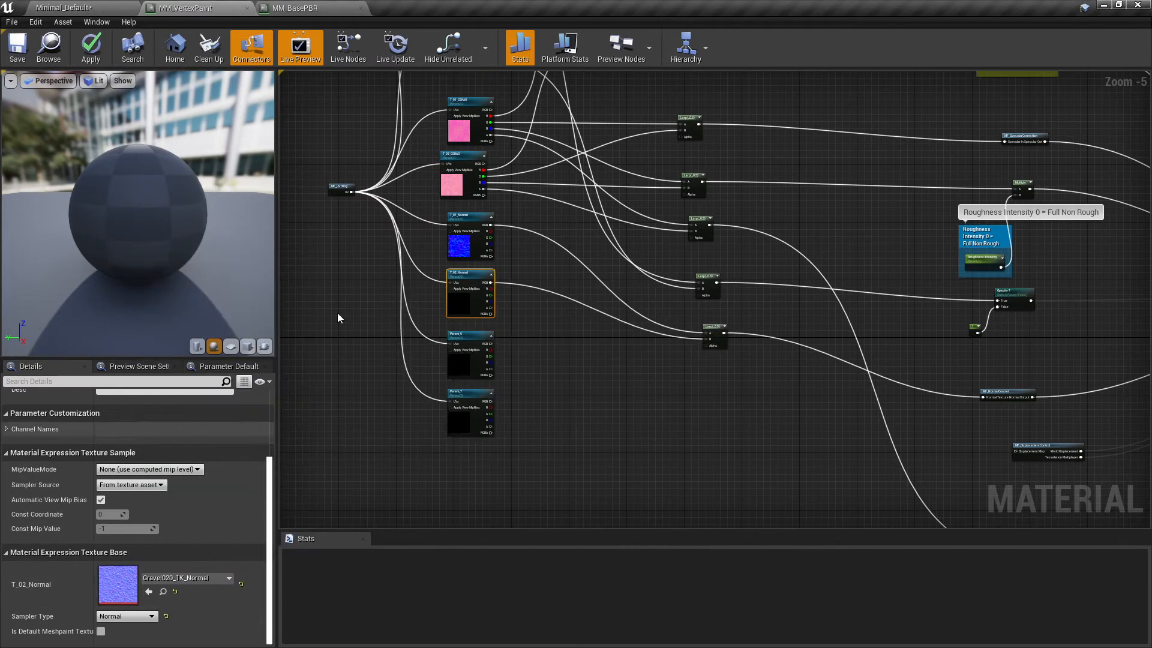
Step: Apply and save the material, and inspect the blended textures up close on the preview sphere
{"action": "left_click", "coordinate": [86, 48]}
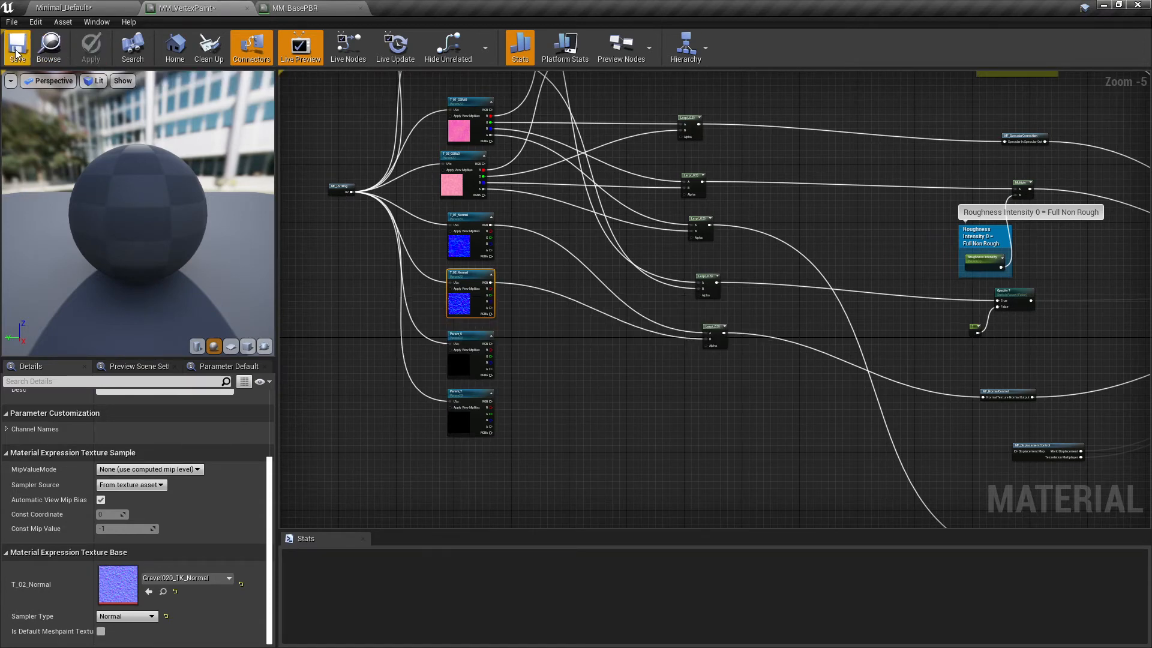
{"action": "left_click", "coordinate": [17, 53]}
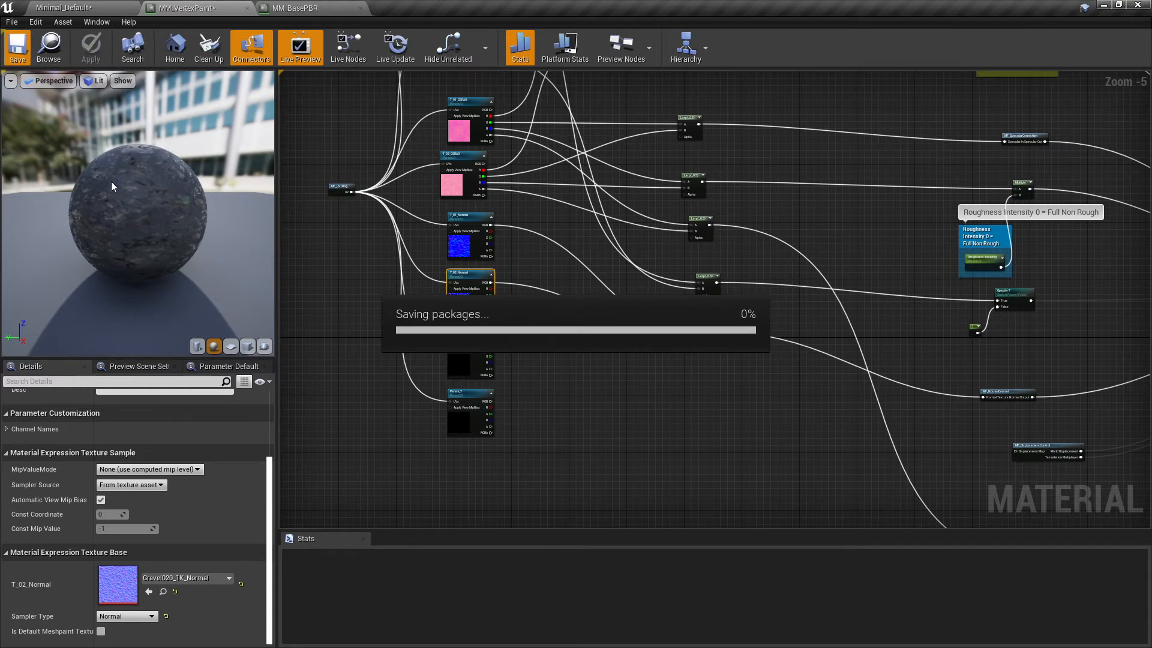
{"action": "left_click_drag", "start_coordinate": [185, 228], "coordinate": [96, 230]}
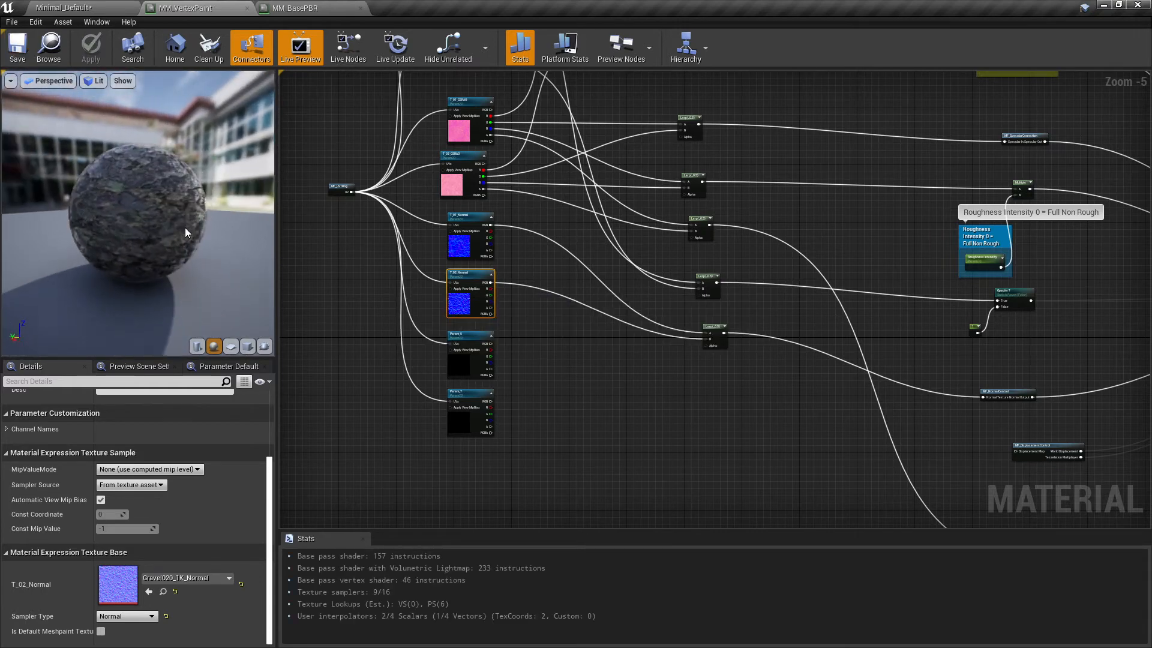
{"action": "scroll", "coordinate": [190, 232], "scroll_direction": "up", "scroll_amount": 4}
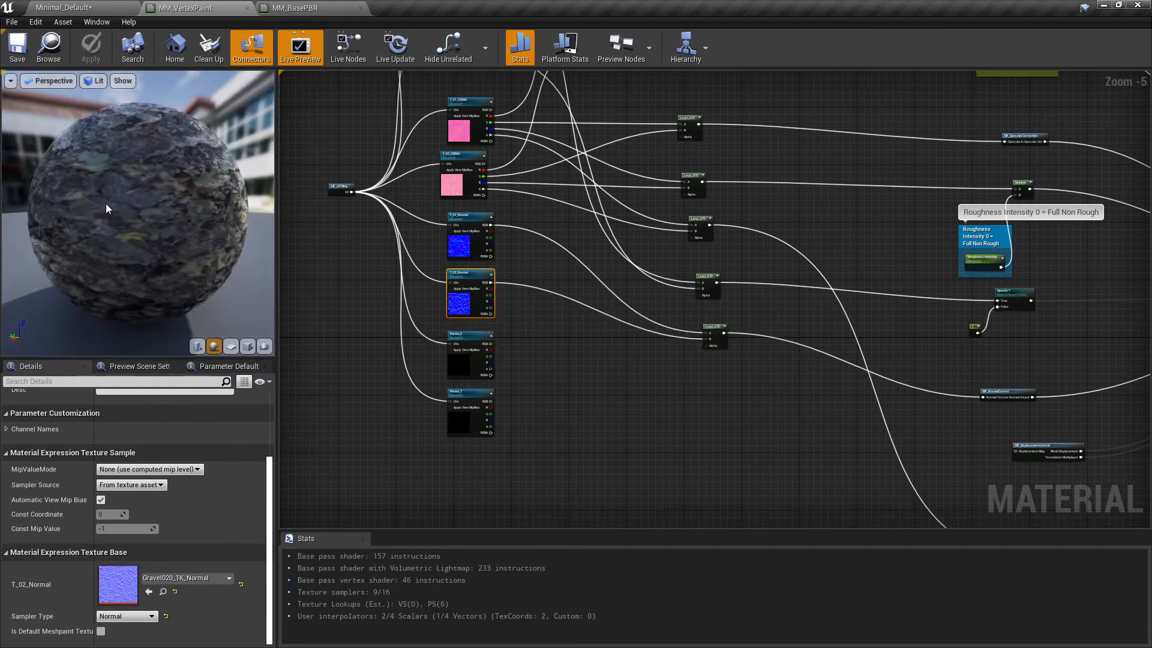
{"action": "mouse_move", "coordinate": [126, 218]}
{"action": "left_mouse_down"}
{"action": "mouse_move", "coordinate": [165, 238]}
{"action": "mouse_move", "coordinate": [142, 232]}
{"action": "left_mouse_up"}
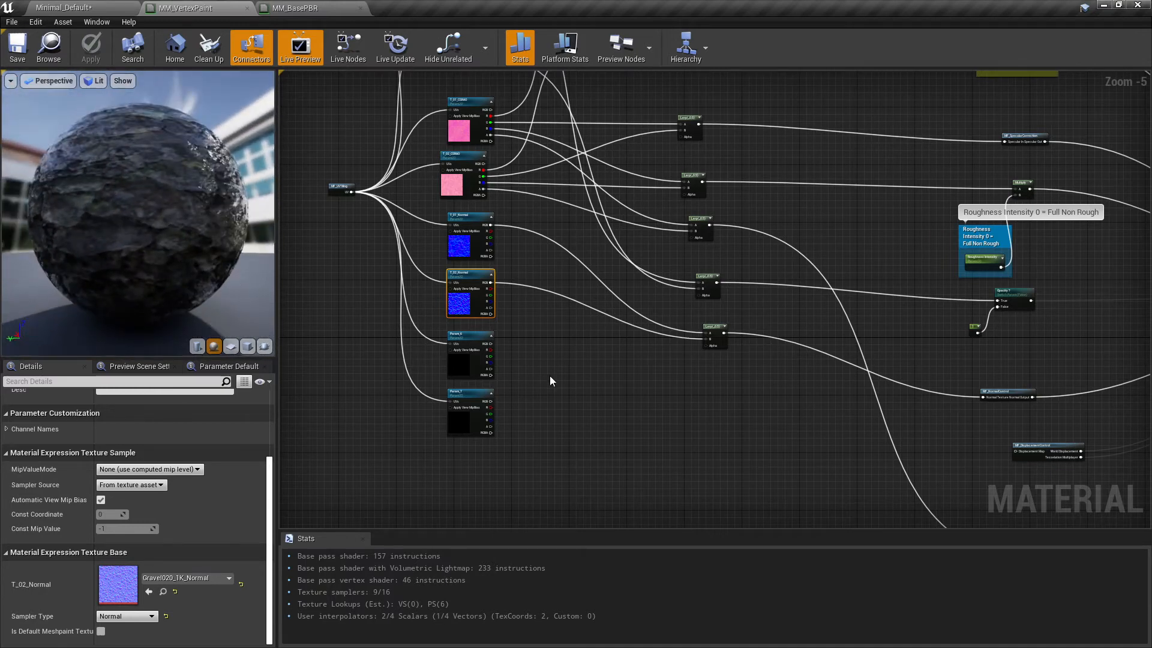
Step: Assign the Ground023_1K_Displacement texture to the Param_6 texture parameter
{"action": "scroll", "coordinate": [420, 273], "scroll_direction": "down", "scroll_amount": 1}
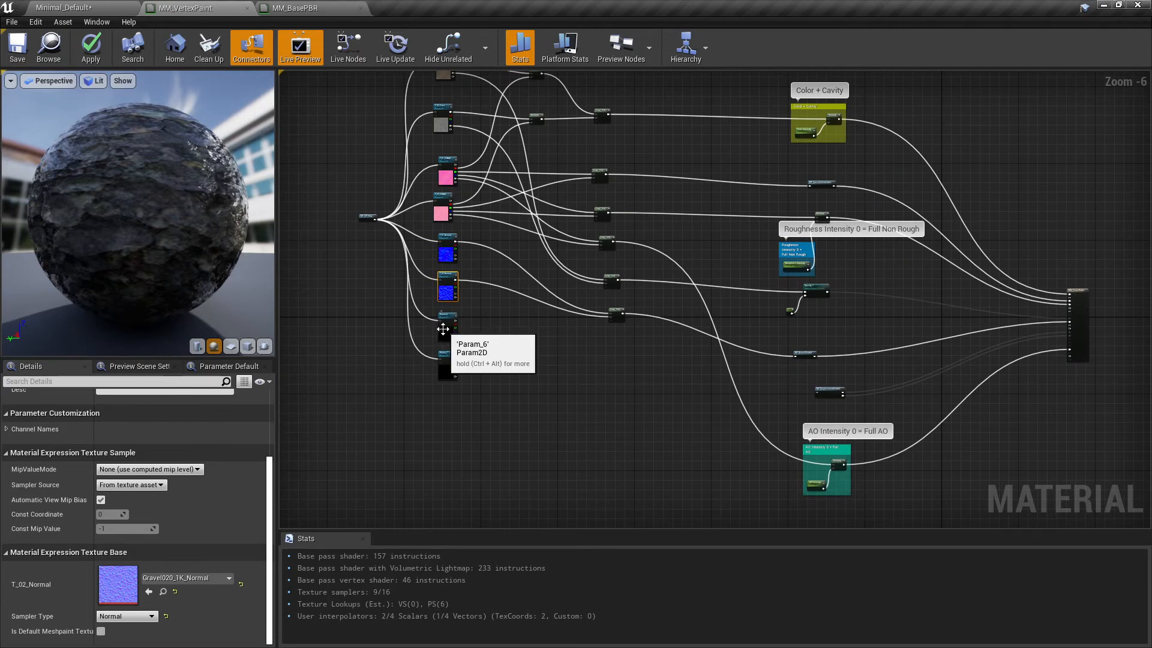
{"action": "left_click", "coordinate": [447, 324]}
{"action": "scroll", "coordinate": [787, 394], "scroll_direction": "up", "scroll_amount": 1}
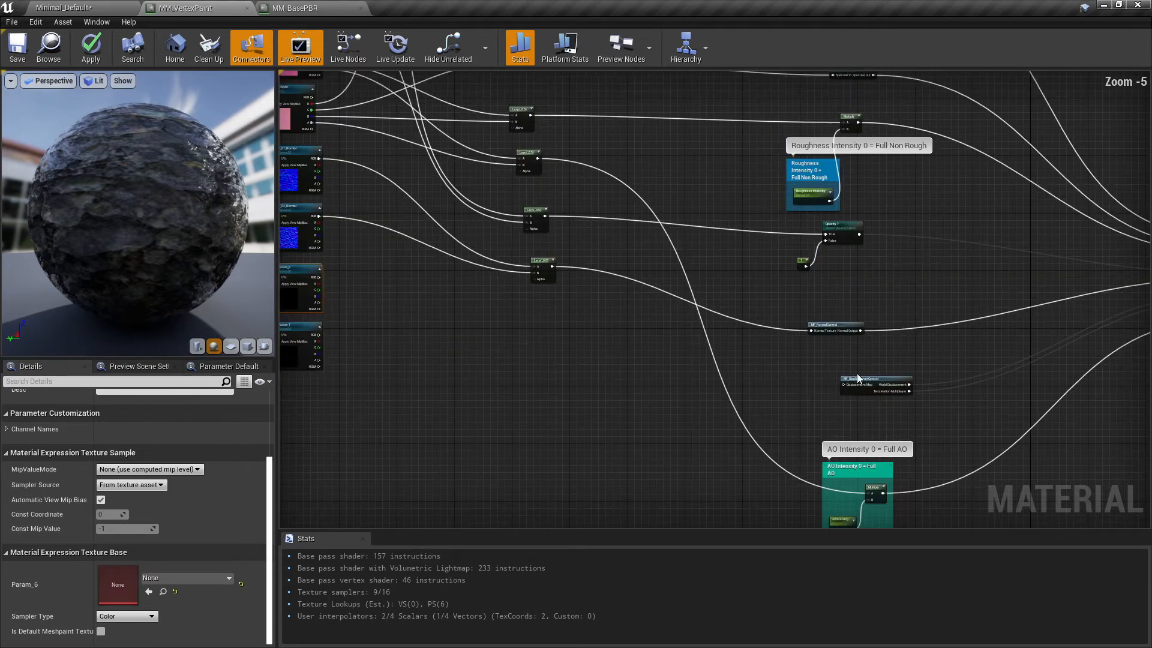
{"action": "right_click_drag", "start_coordinate": [347, 308], "coordinate": [489, 317]}
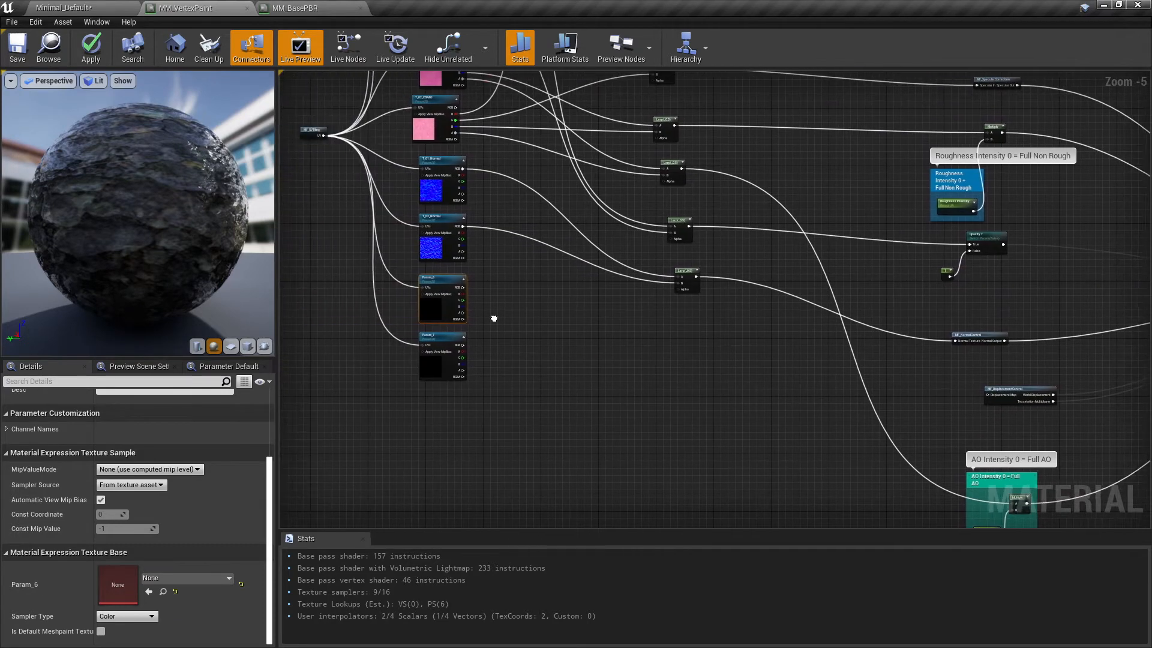
{"action": "left_click", "coordinate": [200, 581]}
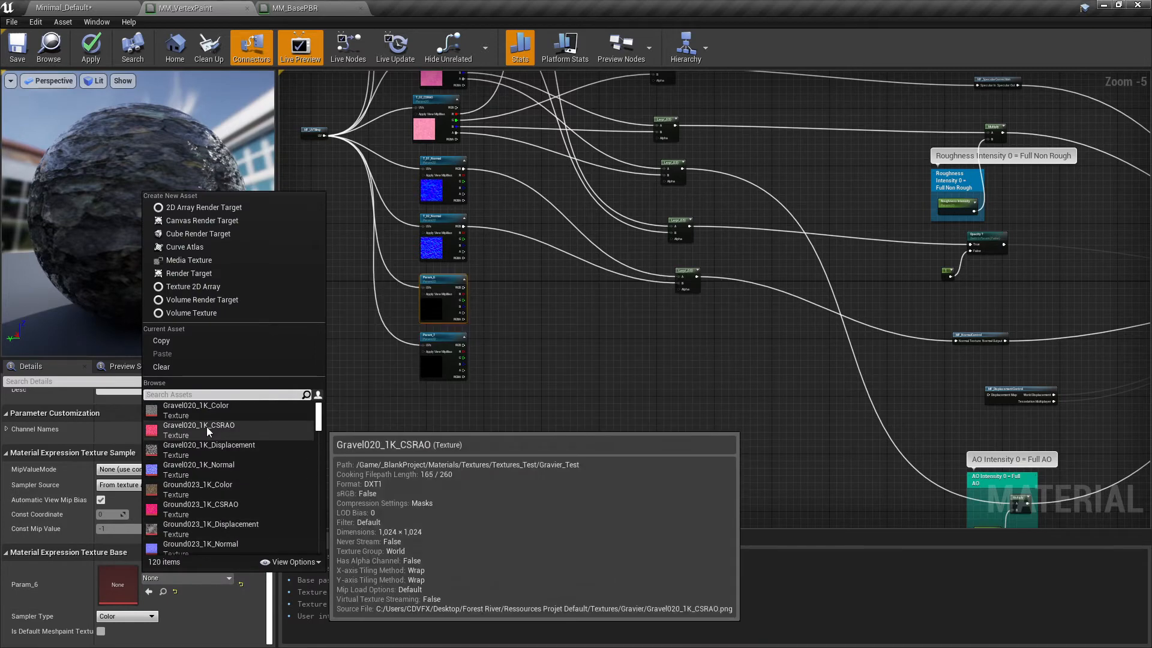
{"action": "left_click", "coordinate": [226, 527]}
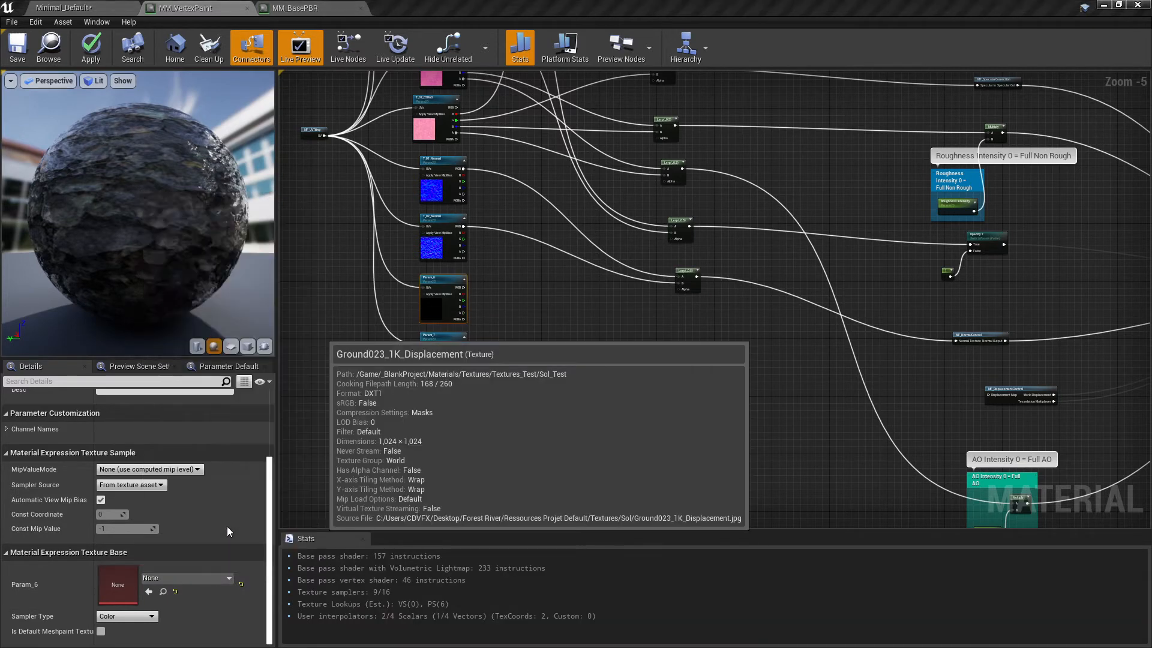
Step: Assign the Gravel020_1K_Displacement texture to the Param_7 texture parameter
{"action": "left_click", "coordinate": [441, 337]}
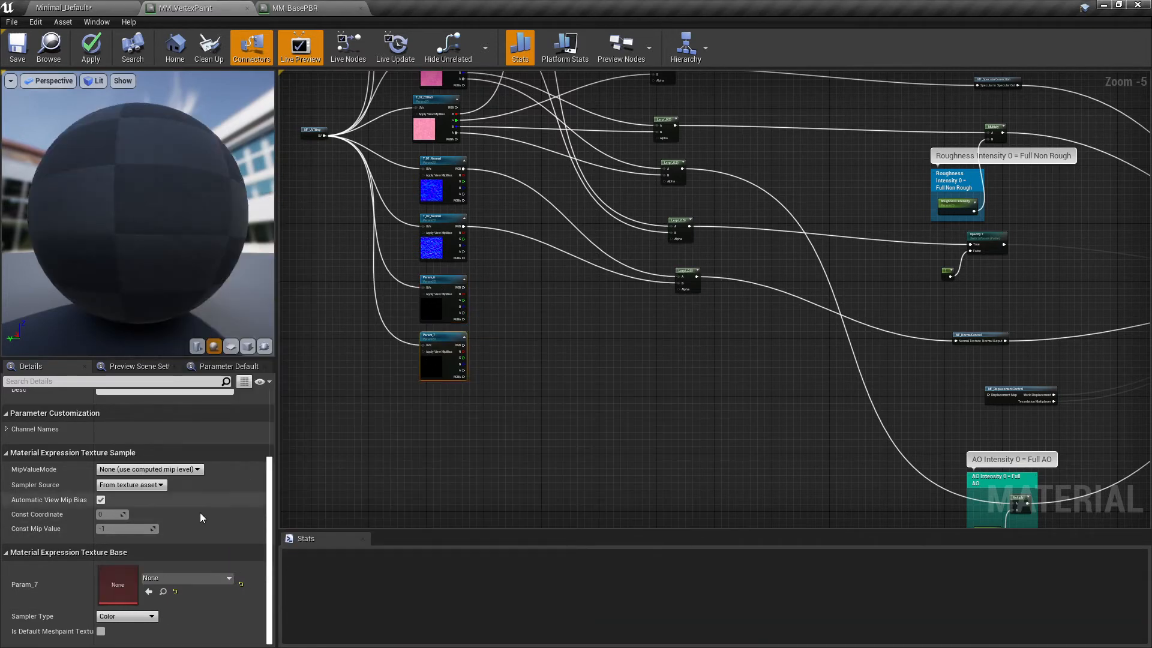
{"action": "left_click", "coordinate": [184, 578]}
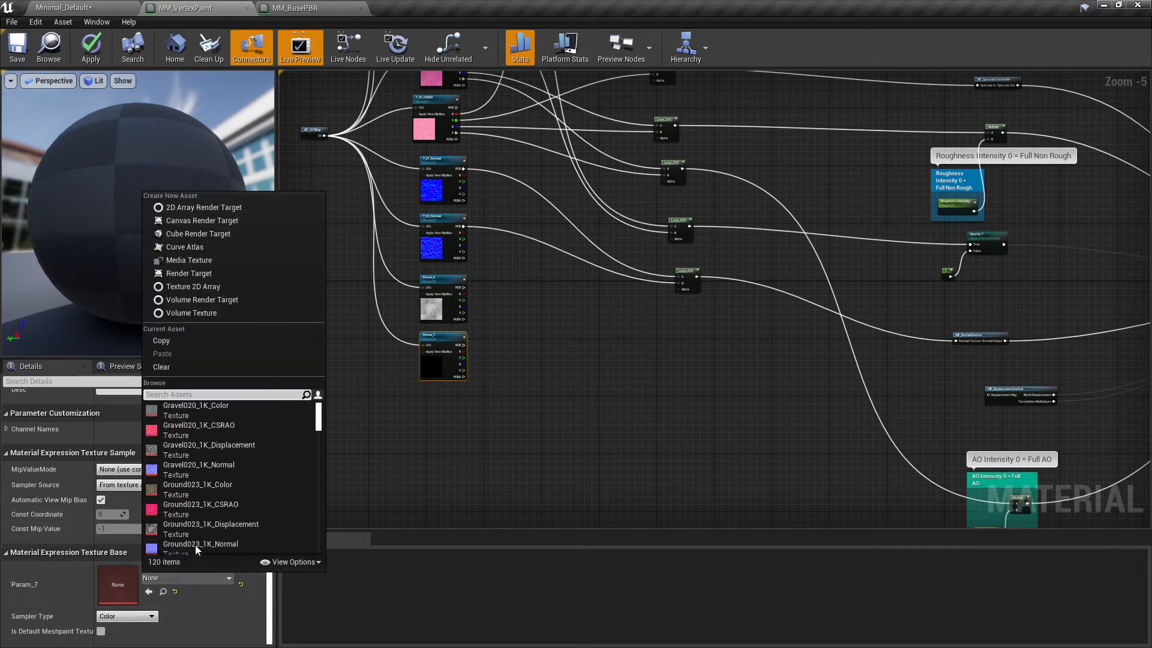
{"action": "left_click", "coordinate": [208, 450]}
Step: Rename the Param_6 texture parameter as T_01_BDM
{"action": "left_click", "coordinate": [431, 303]}
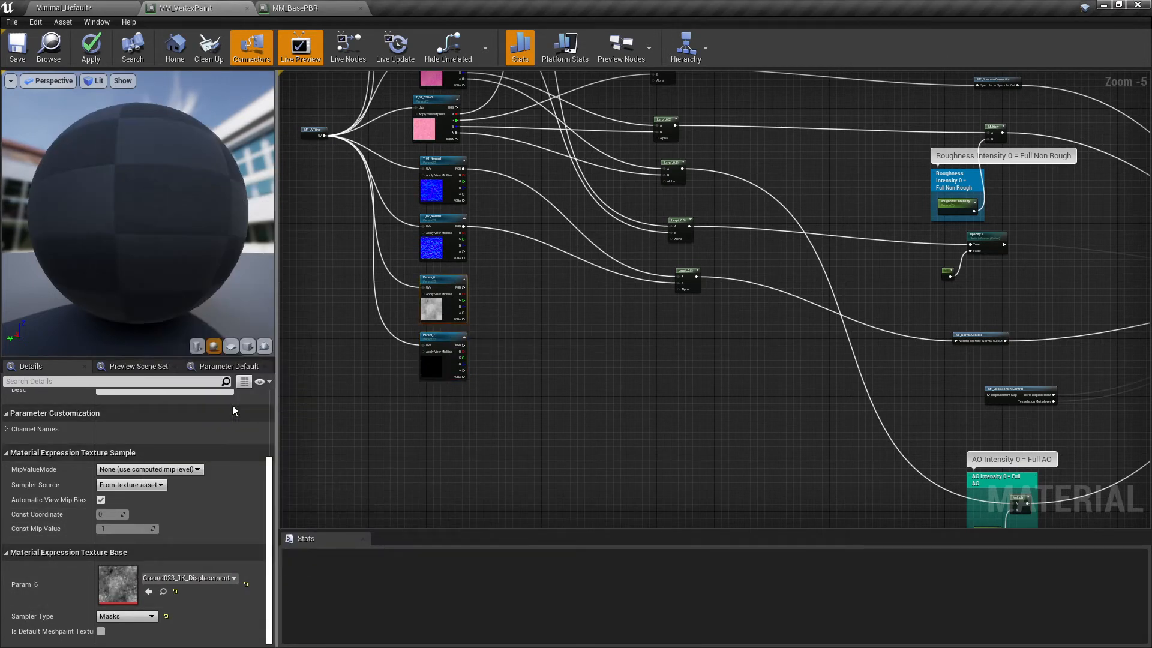
{"action": "scroll", "coordinate": [154, 414], "scroll_direction": "up", "scroll_amount": 3}
{"action": "left_click", "coordinate": [154, 414]}
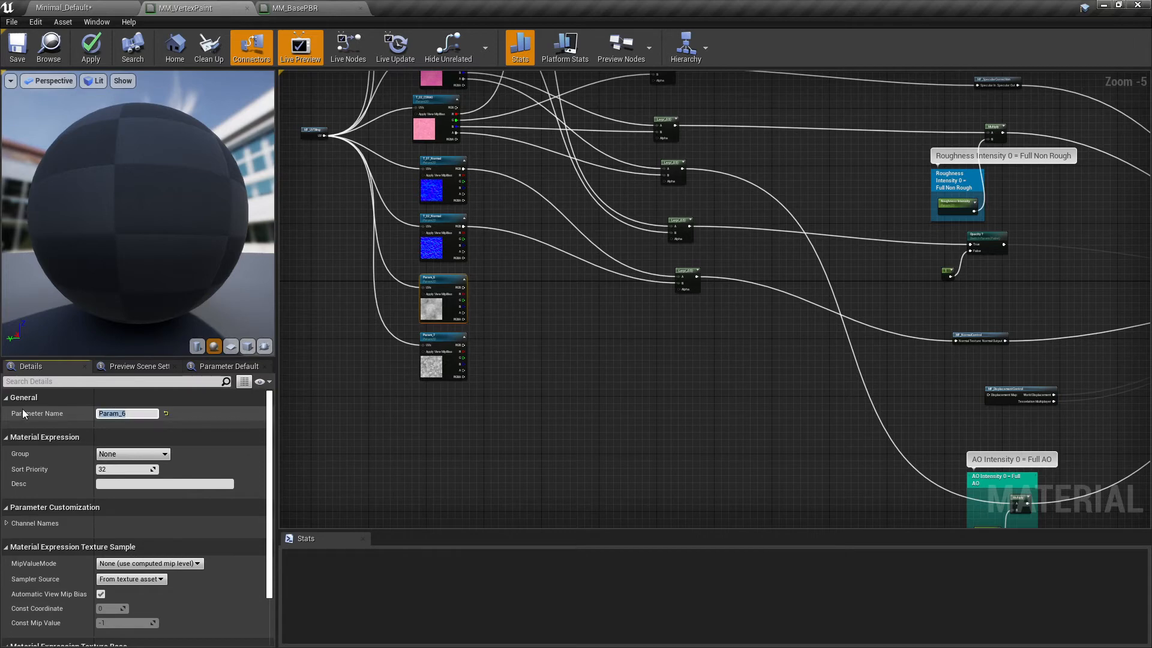
{"action": "type", "text": "T_"}
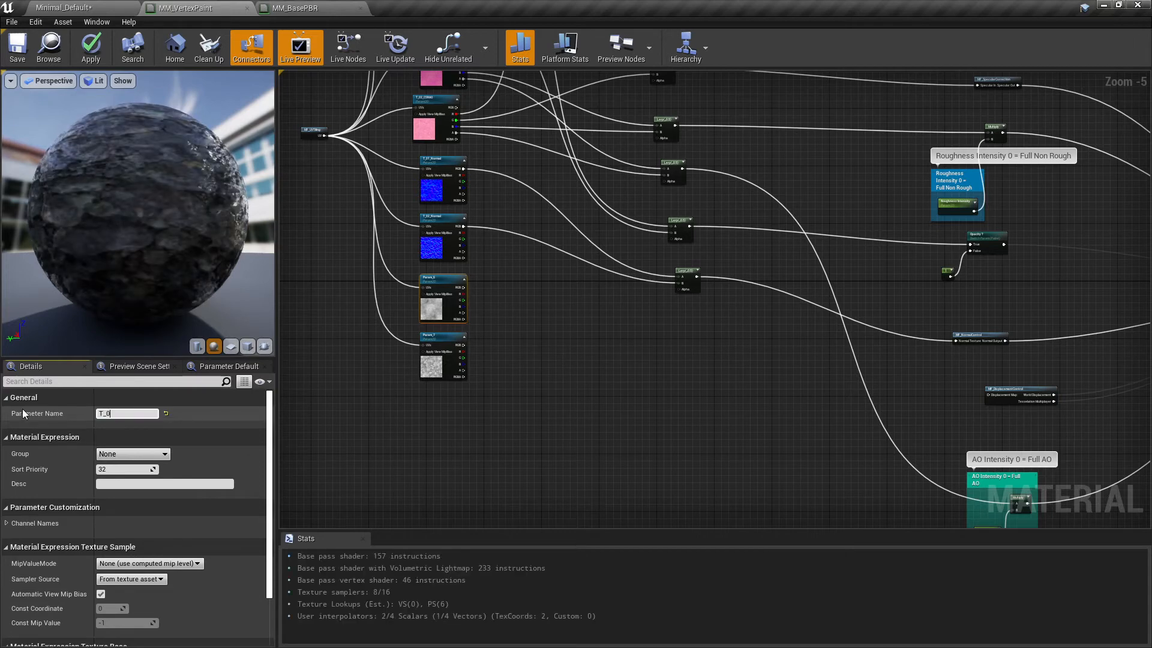
{"action": "type", "text": "01_b"}
{"action": "key", "text": "BackSpace"}
{"action": "type", "text": "B"}
{"action": "key", "text": "BackSpace"}
{"action": "type", "text": "BDM"}
{"action": "key", "text": "Return"}
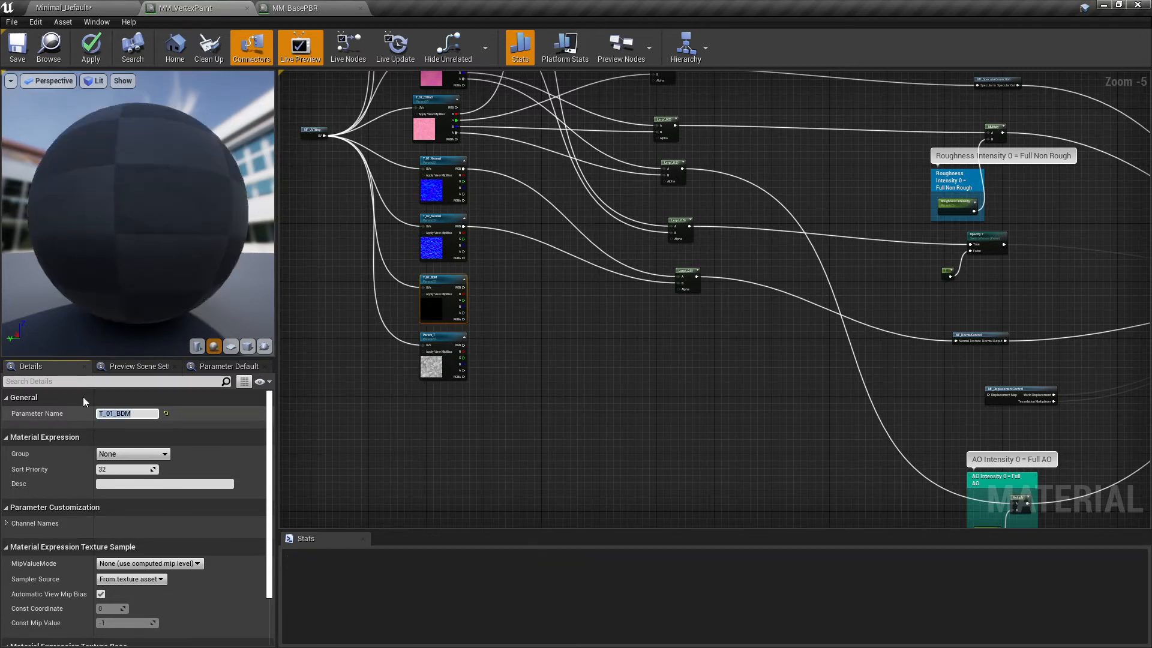
Step: Rename the Param_7 texture parameter as T_02_BDM
{"action": "left_click", "coordinate": [423, 347]}
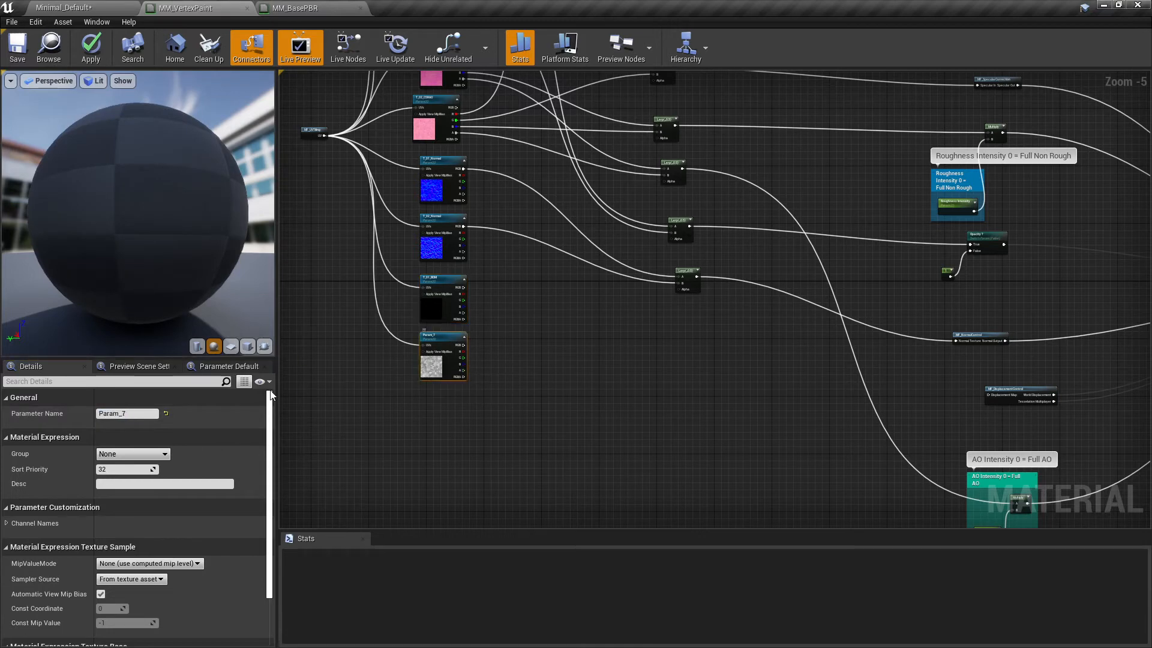
{"action": "left_click", "coordinate": [151, 414]}
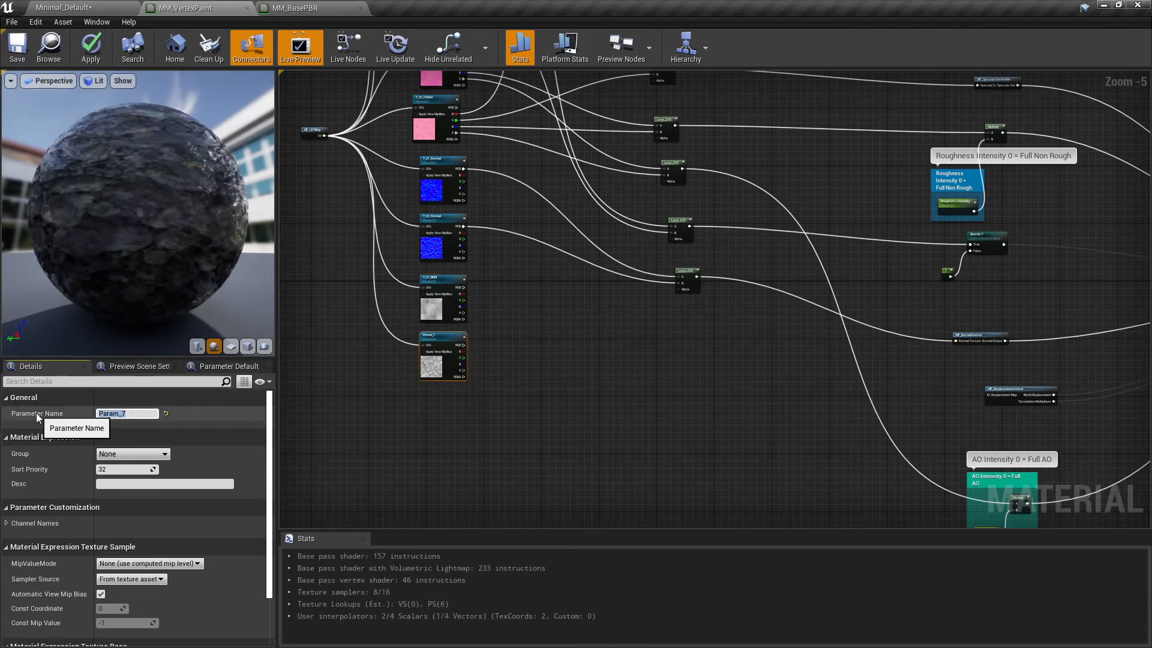
{"action": "type", "text": "T_"}
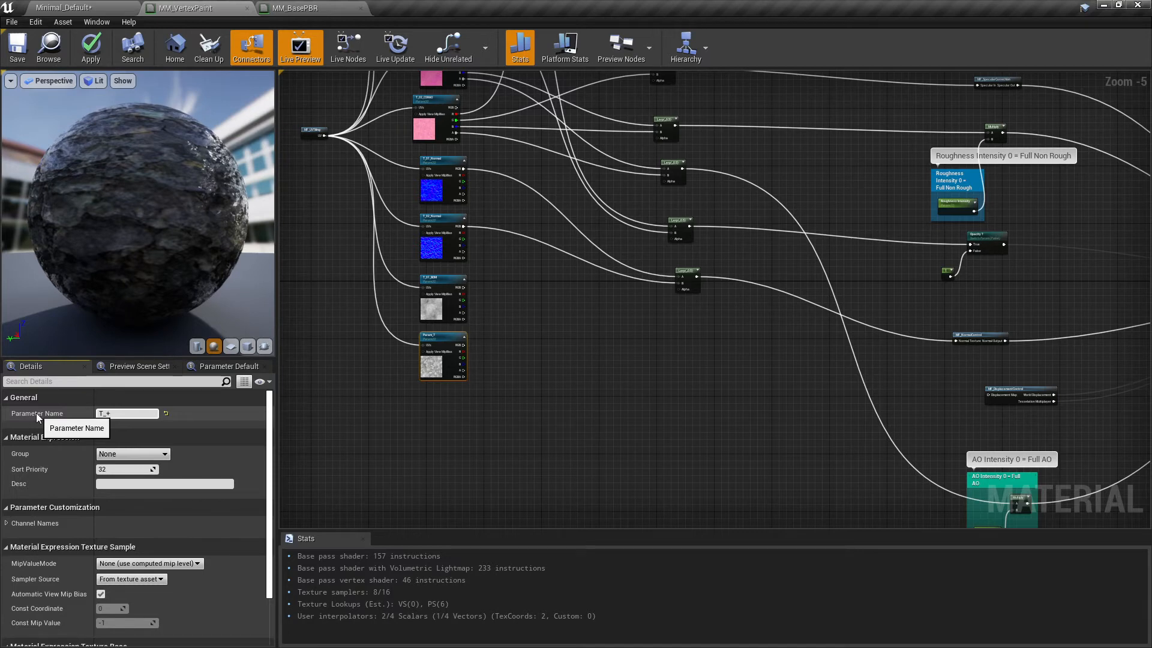
{"action": "type", "text": "02_BDM"}
{"action": "key", "text": "Return"}
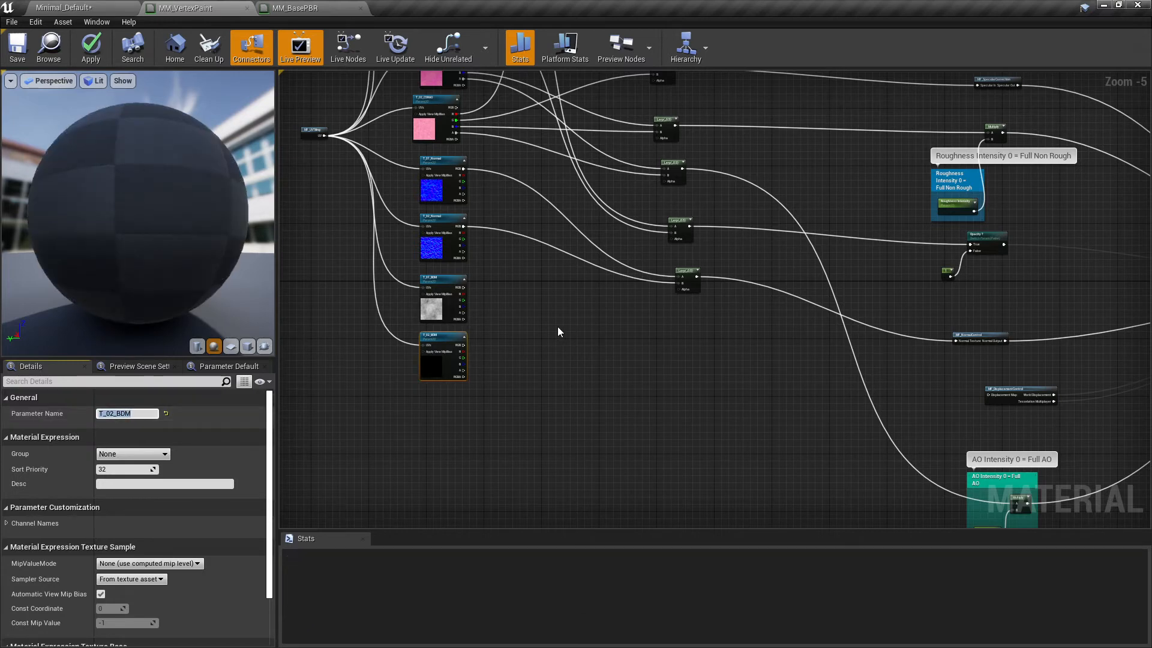
Step: Add a Lerp below the normal Lerp and connect the G outputs of T_01_BDM and T_02_BDM to its A and B
{"action": "right_click_drag", "start_coordinate": [557, 329], "coordinate": [481, 319]}
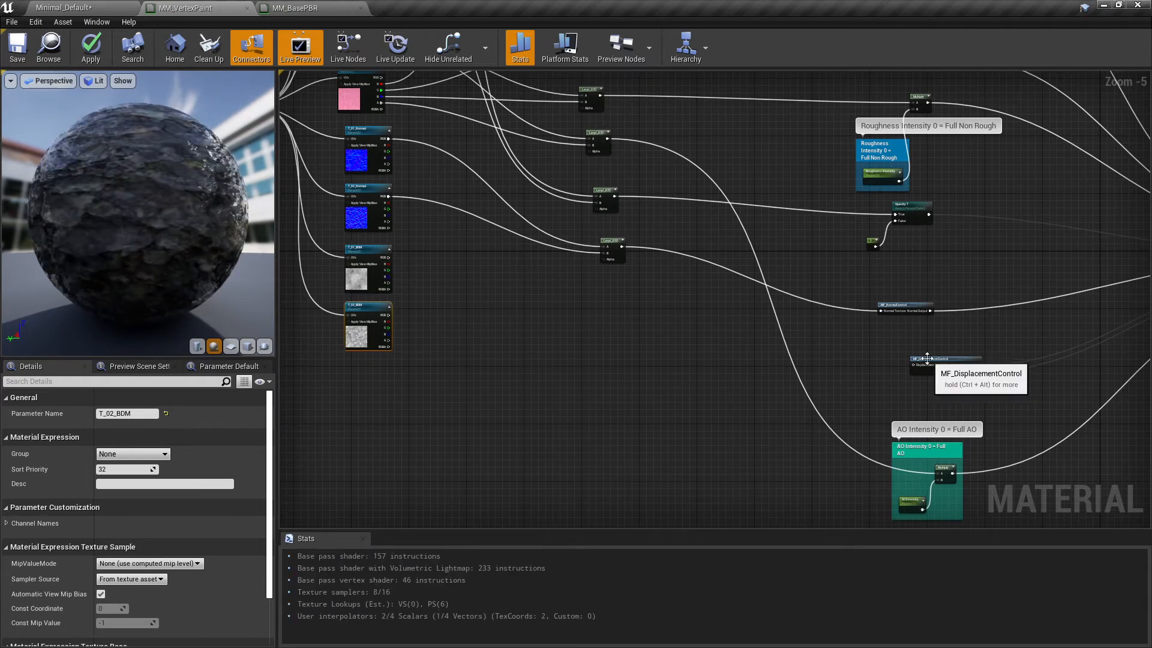
{"action": "left_click", "coordinate": [609, 243]}
{"action": "key", "text": "ctrl+w"}
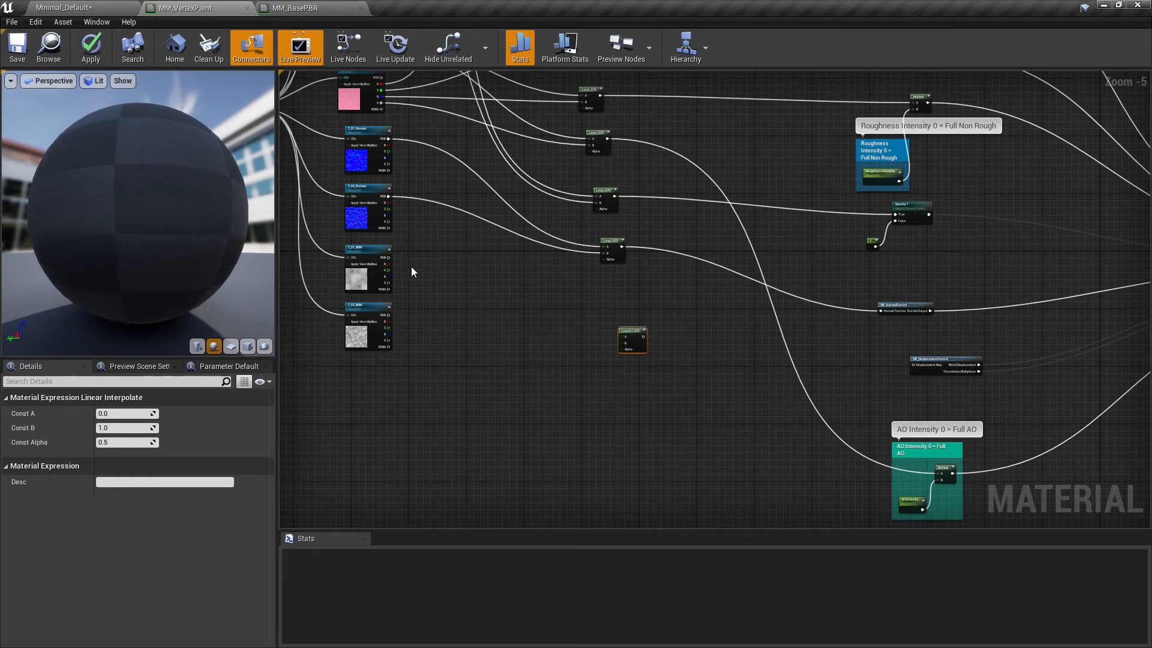
{"action": "scroll", "coordinate": [401, 260], "scroll_direction": "up", "scroll_amount": 1}
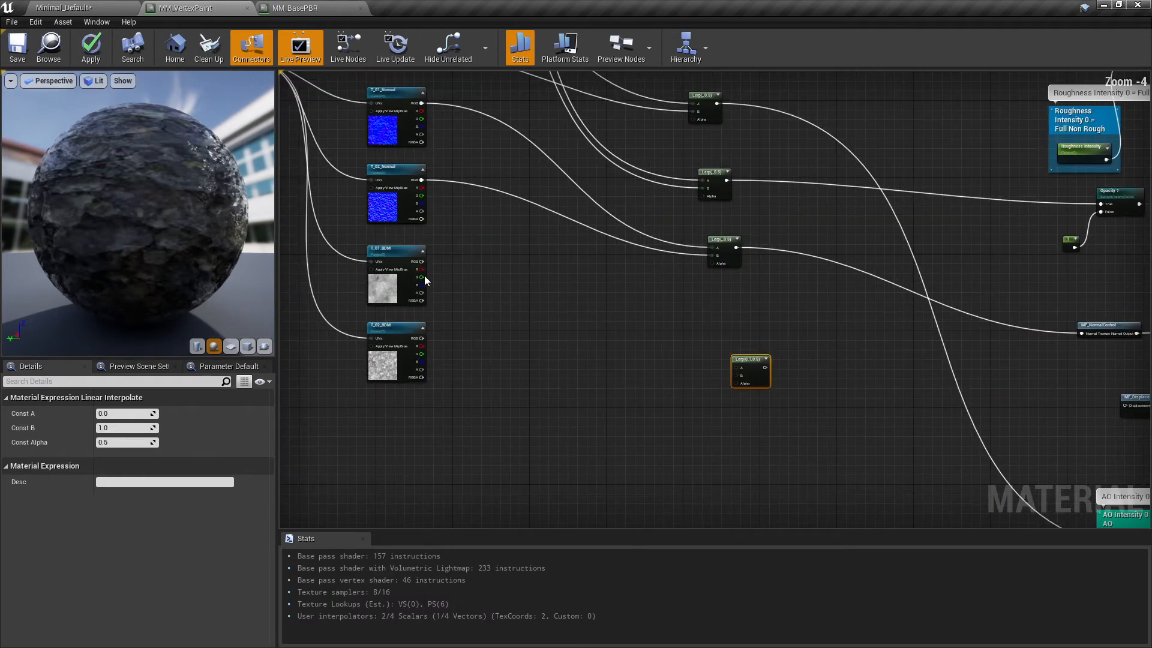
{"action": "left_click_drag", "start_coordinate": [420, 270], "coordinate": [717, 349]}
{"action": "left_click_drag", "start_coordinate": [422, 354], "coordinate": [715, 363]}
Step: Connect the displacement Lerp's output to MF_DisplacementControl's Displacement Map input, and apply and save the material
{"action": "right_click_drag", "start_coordinate": [791, 358], "coordinate": [594, 326]}
{"action": "left_click_drag", "start_coordinate": [543, 321], "coordinate": [914, 360]}
{"action": "right_click_drag", "start_coordinate": [413, 299], "coordinate": [518, 317]}
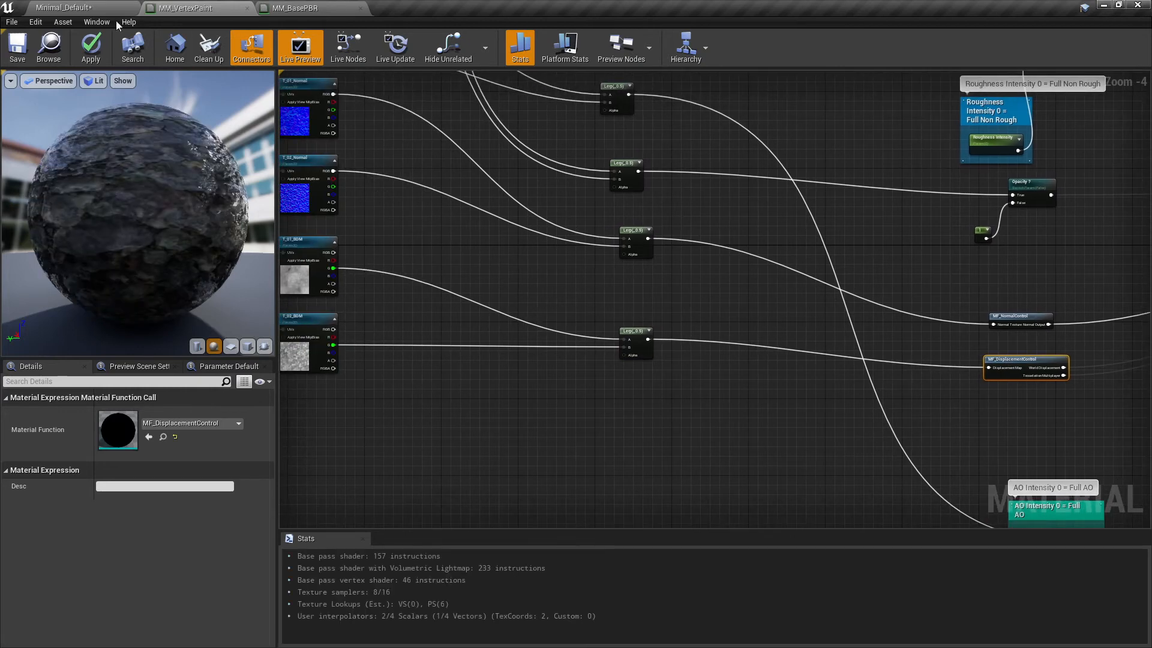
{"action": "left_click", "coordinate": [91, 46]}
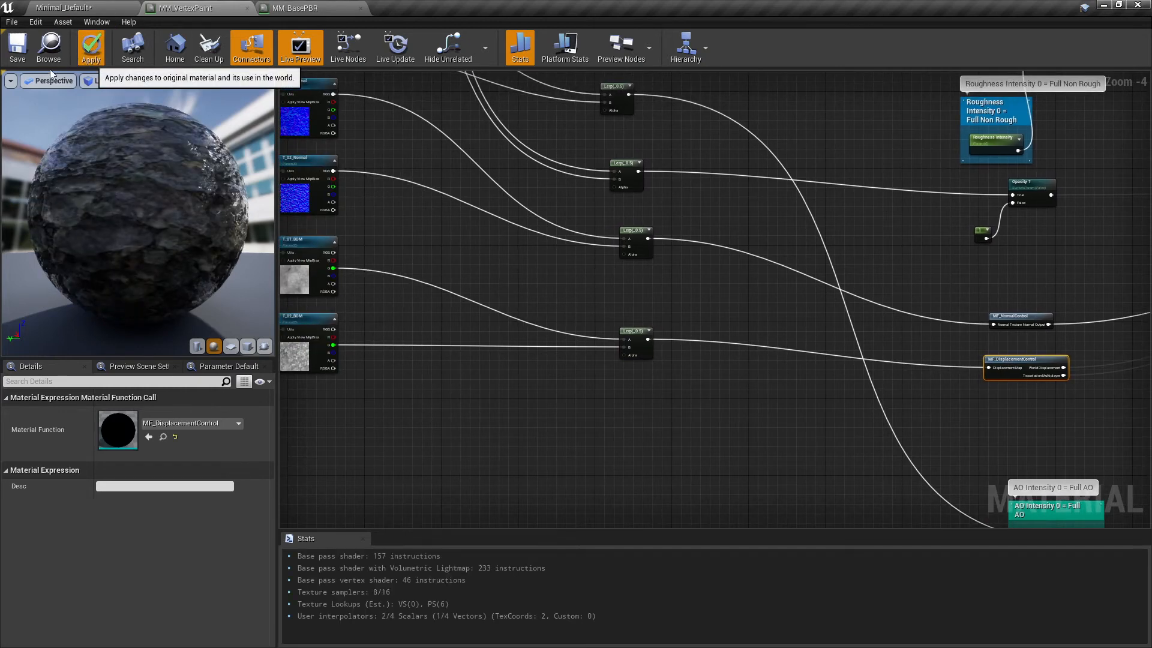
{"action": "left_click", "coordinate": [18, 47]}
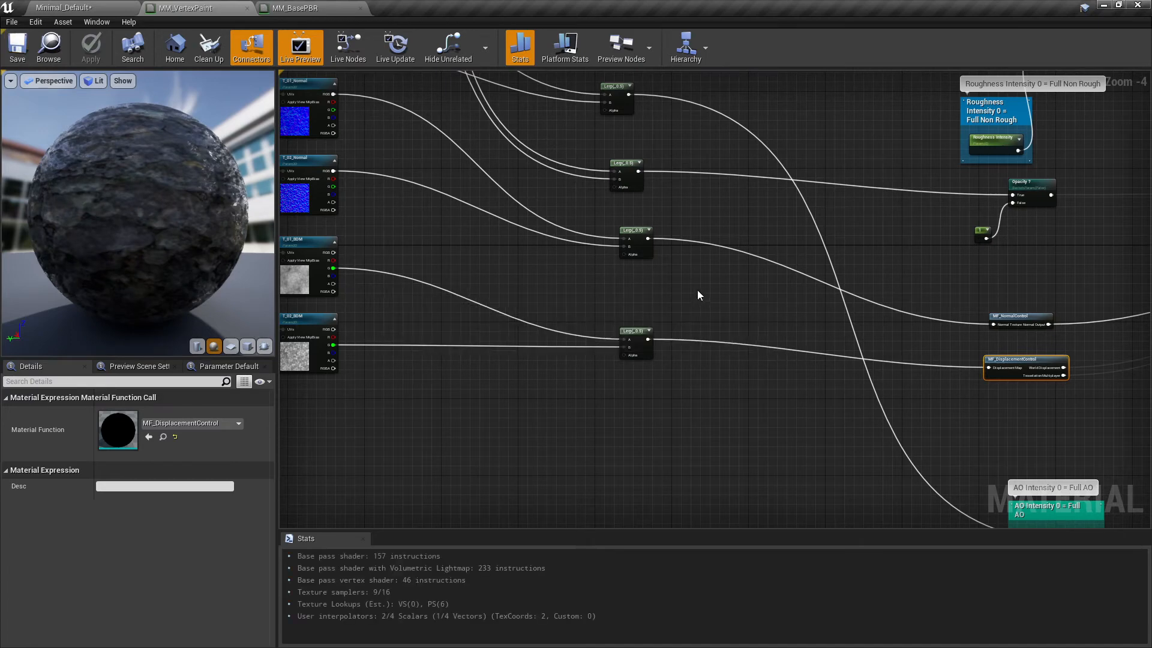
Step: Move the MF_UVTiling node farther left of the texture parameters to leave more space in the graph
{"action": "scroll", "coordinate": [602, 248], "scroll_direction": "down", "scroll_amount": 2}
{"action": "right_click_drag", "start_coordinate": [660, 314], "coordinate": [635, 369]}
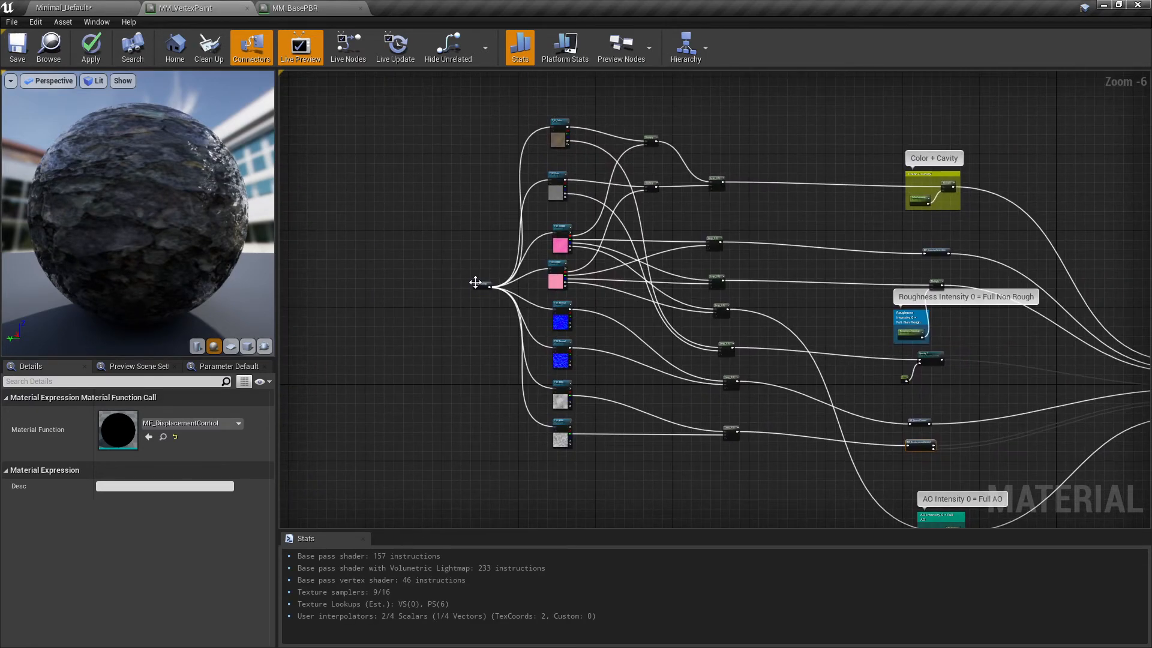
{"action": "left_click_drag", "start_coordinate": [481, 283], "coordinate": [371, 289]}
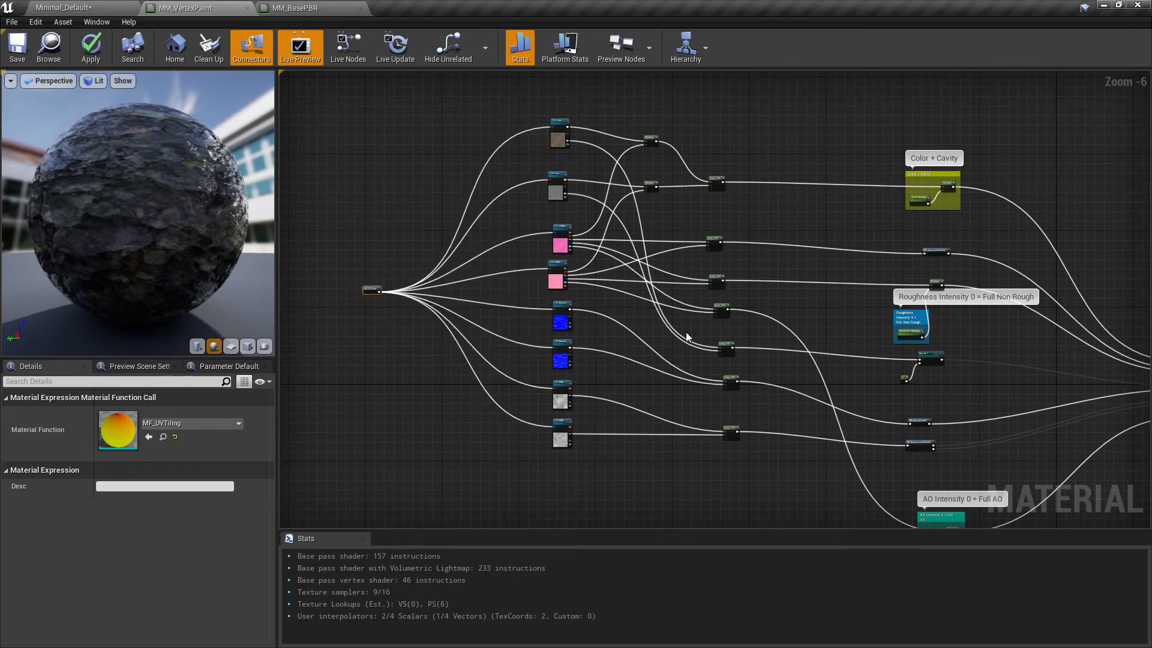
Step: Examine the preview sphere and the unconnected Alpha inputs of the Lerp nodes across the graph
{"action": "left_click_drag", "start_coordinate": [199, 178], "coordinate": [193, 188]}
{"action": "scroll", "coordinate": [650, 166], "scroll_direction": "up", "scroll_amount": 4}
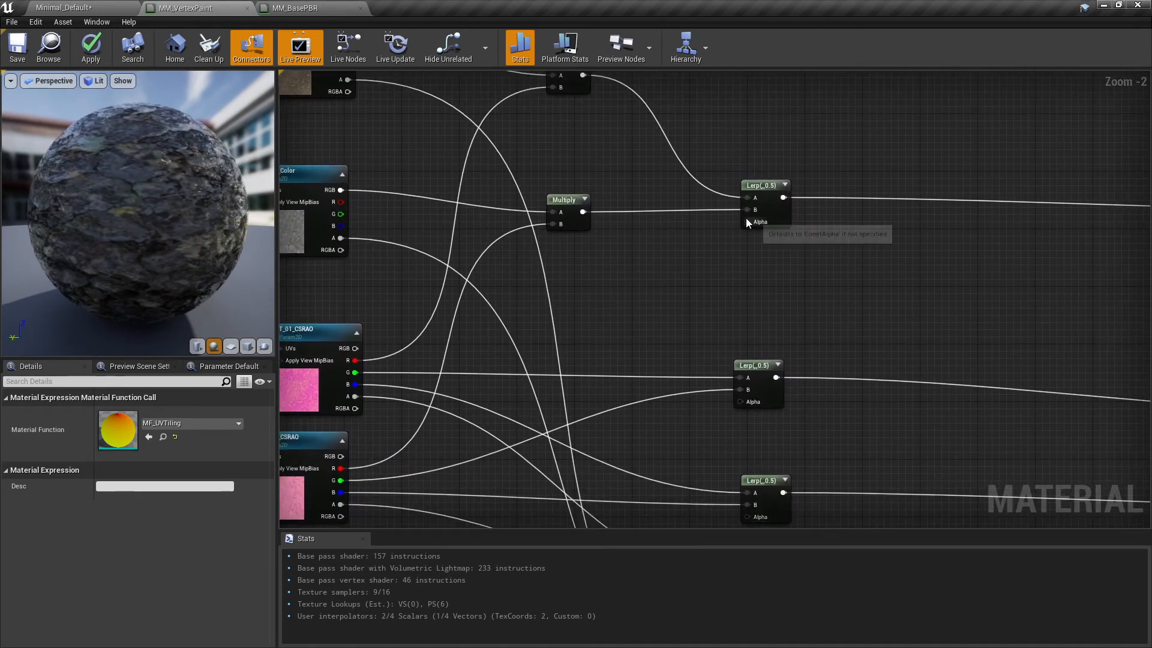
{"action": "left_click_drag", "start_coordinate": [747, 221], "coordinate": [712, 230]}
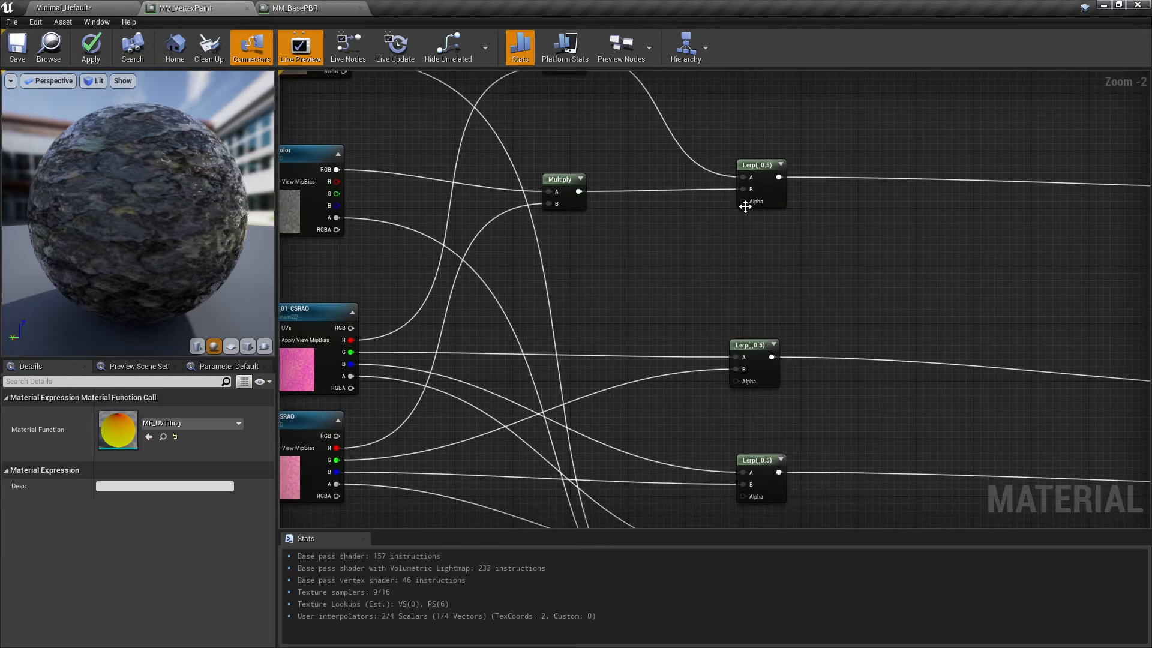
{"action": "right_click_drag", "start_coordinate": [360, 160], "coordinate": [416, 265]}
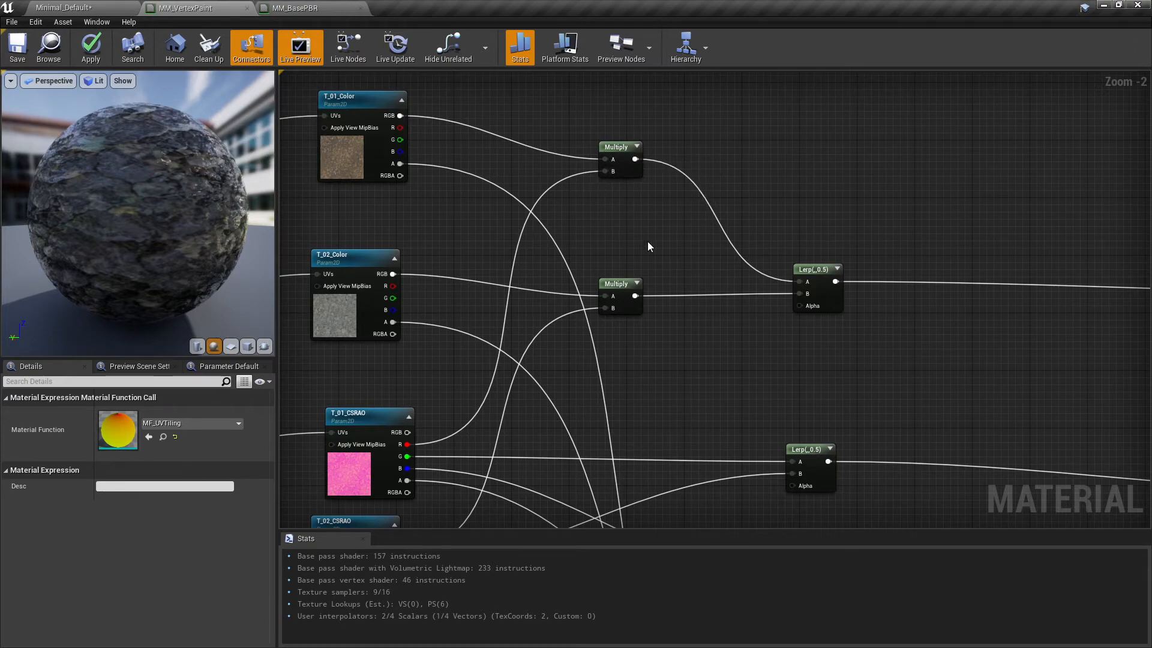
{"action": "scroll", "coordinate": [646, 246], "scroll_direction": "down", "scroll_amount": 3}
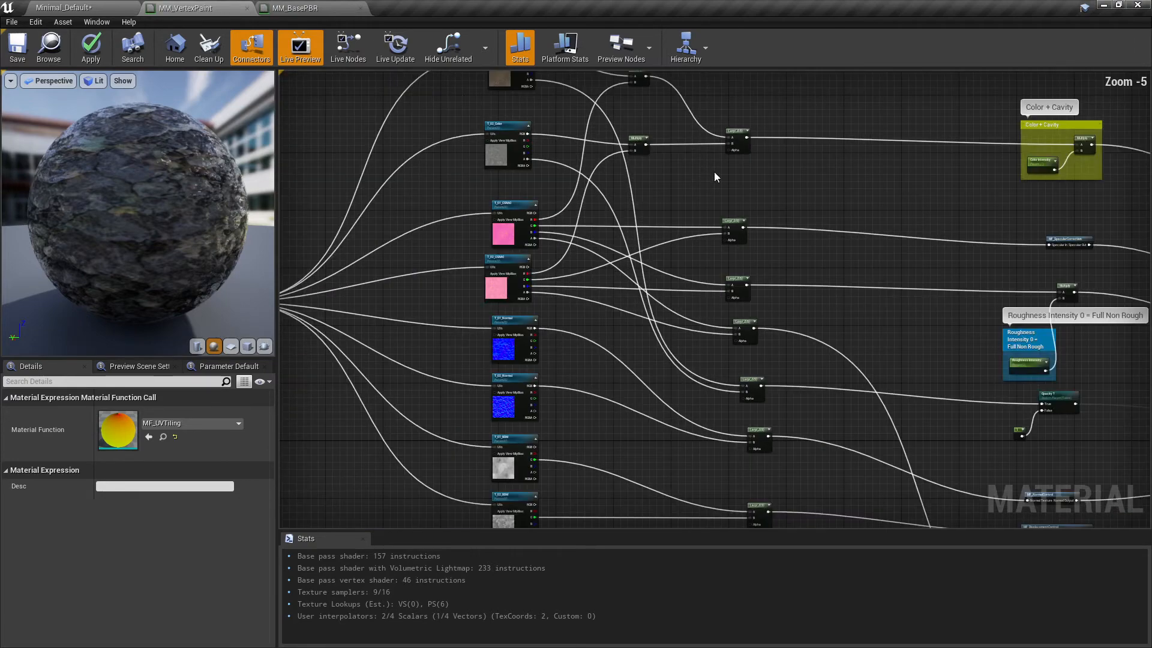
{"action": "right_click_drag", "start_coordinate": [713, 172], "coordinate": [754, 234]}
{"action": "scroll", "coordinate": [714, 206], "scroll_direction": "down", "scroll_amount": 2}
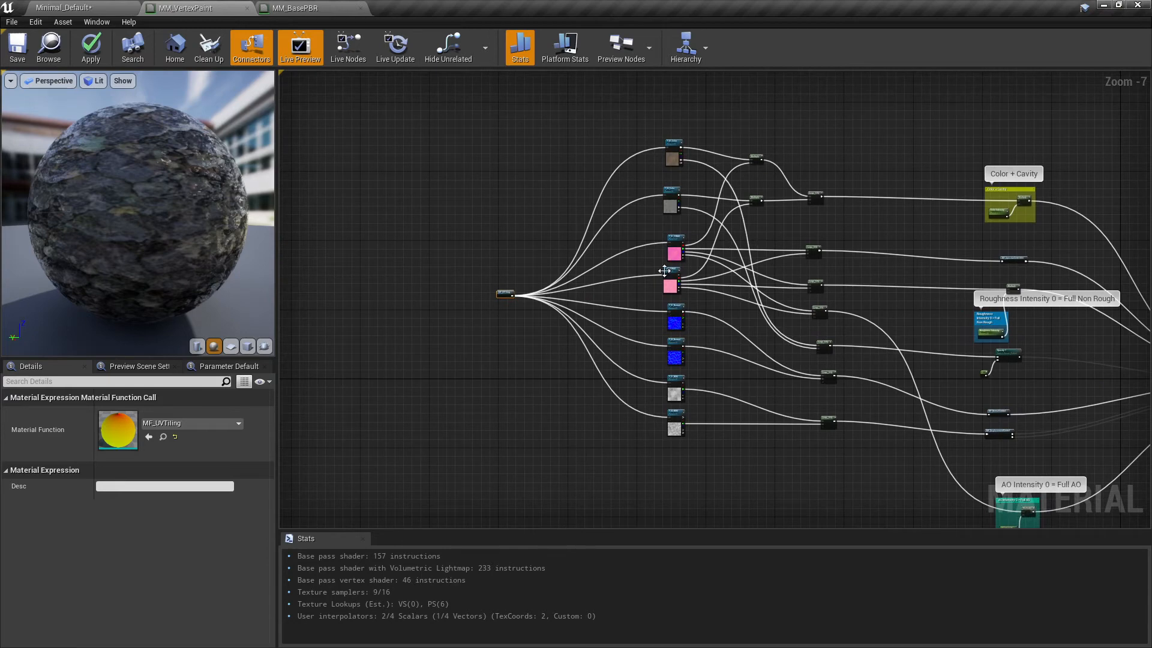
Step: Add a VertexColor node and place it just below the MF_UVTiling node
{"action": "left_click", "coordinate": [448, 335]}
{"action": "right_click", "coordinate": [447, 335]}
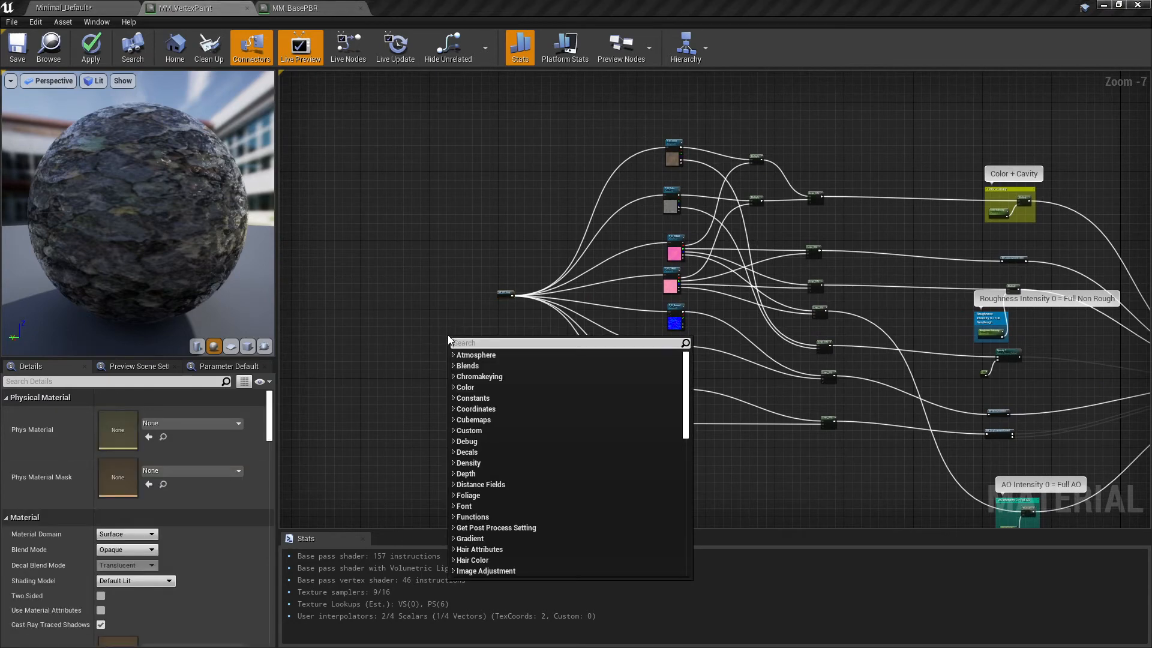
{"action": "type", "text": "VERTEXC"}
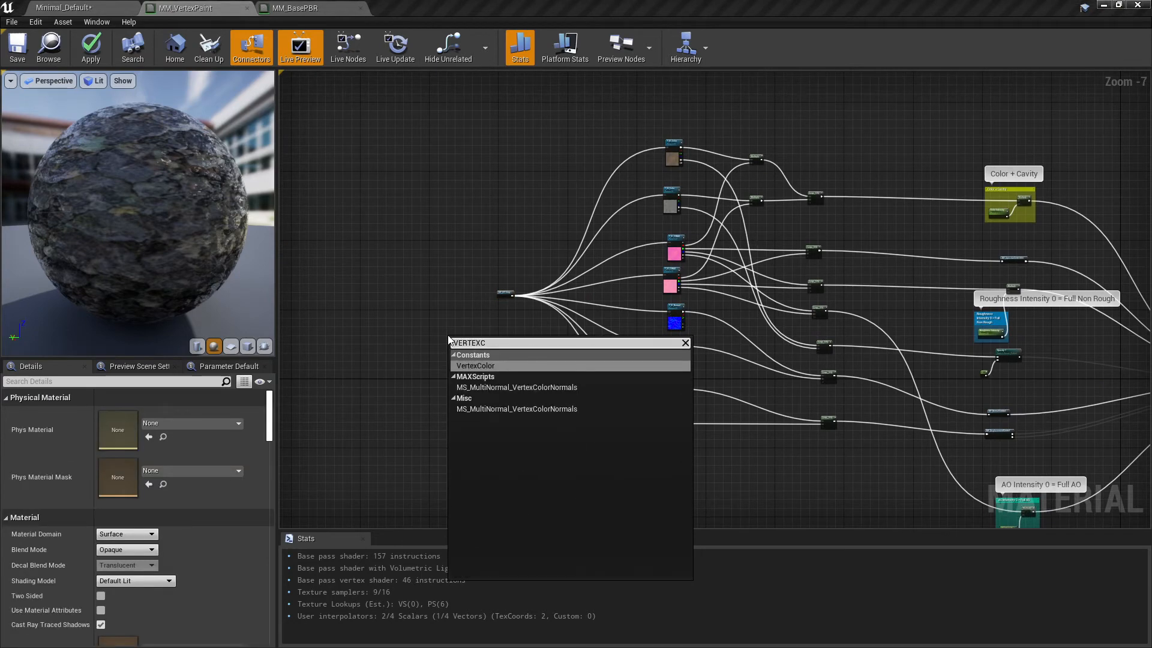
{"action": "left_click", "coordinate": [487, 364]}
{"action": "scroll", "coordinate": [468, 343], "scroll_direction": "up", "scroll_amount": 2}
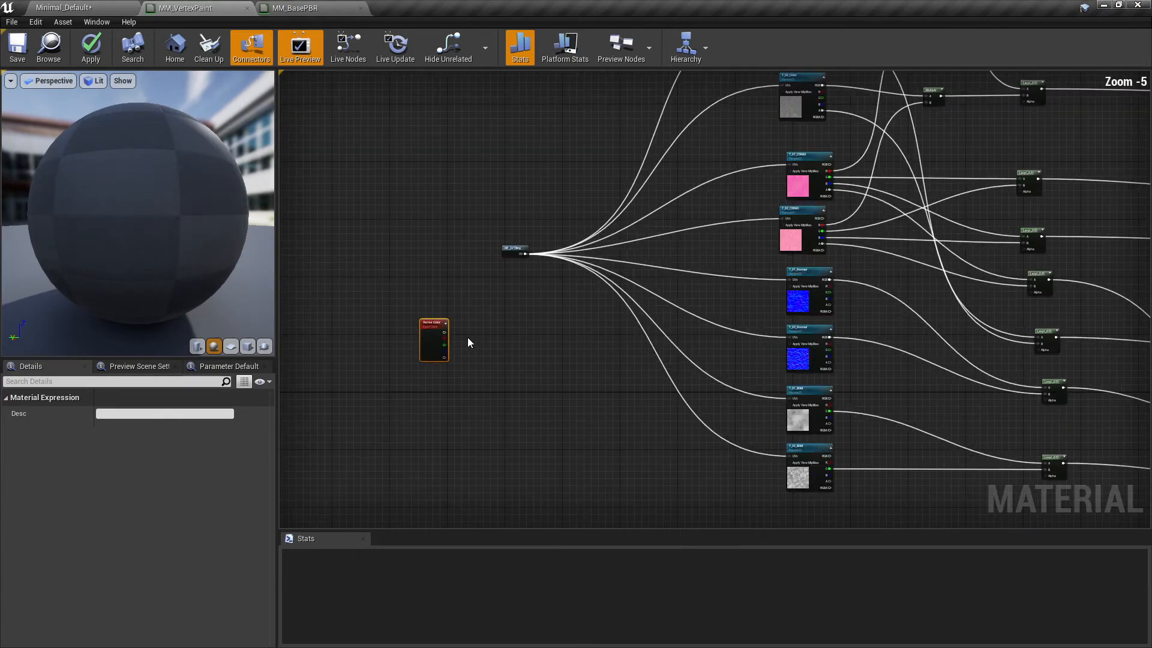
{"action": "right_click_drag", "start_coordinate": [462, 335], "coordinate": [415, 333]}
{"action": "left_click_drag", "start_coordinate": [410, 328], "coordinate": [519, 328]}
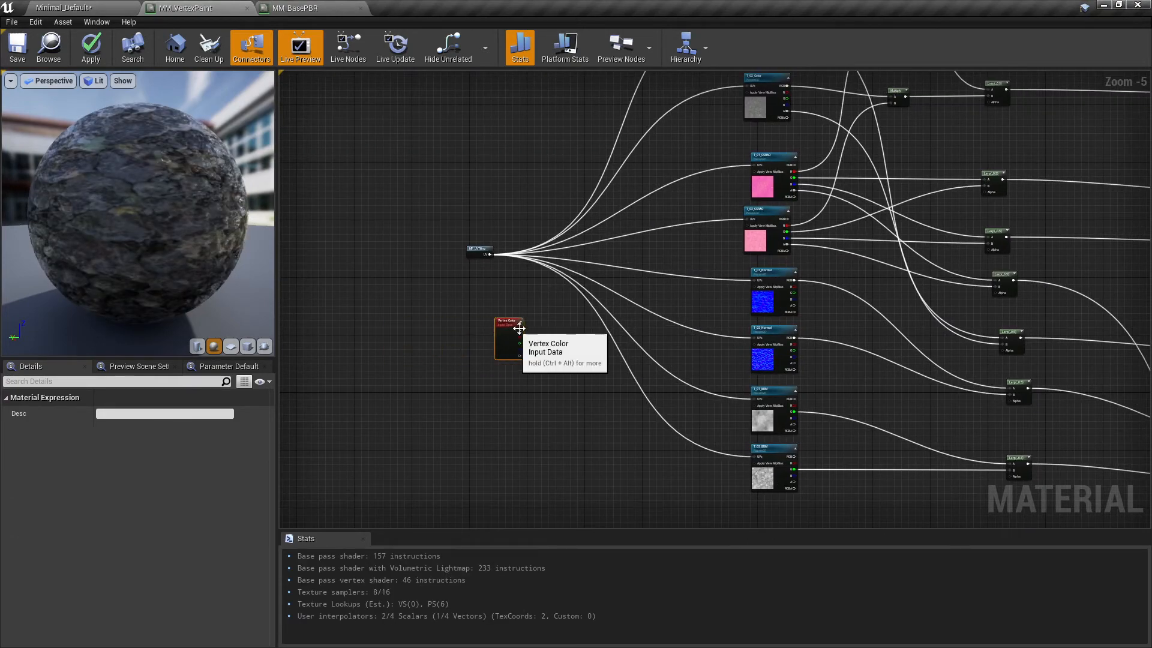
{"action": "scroll", "coordinate": [551, 325], "scroll_direction": "up", "scroll_amount": 3}
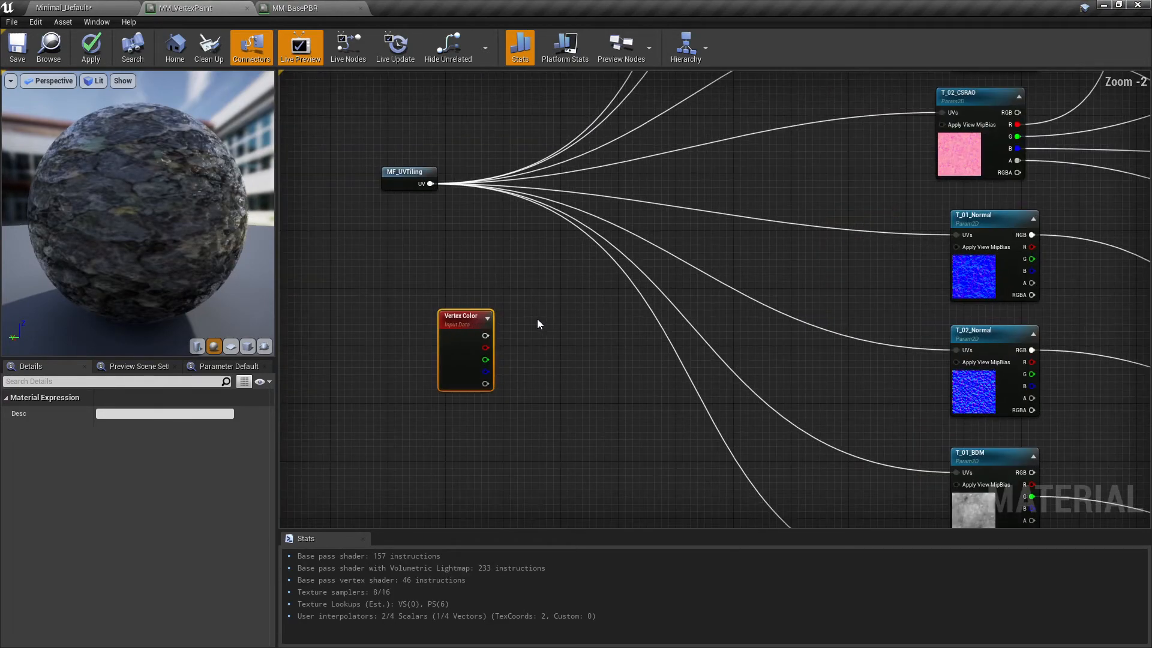
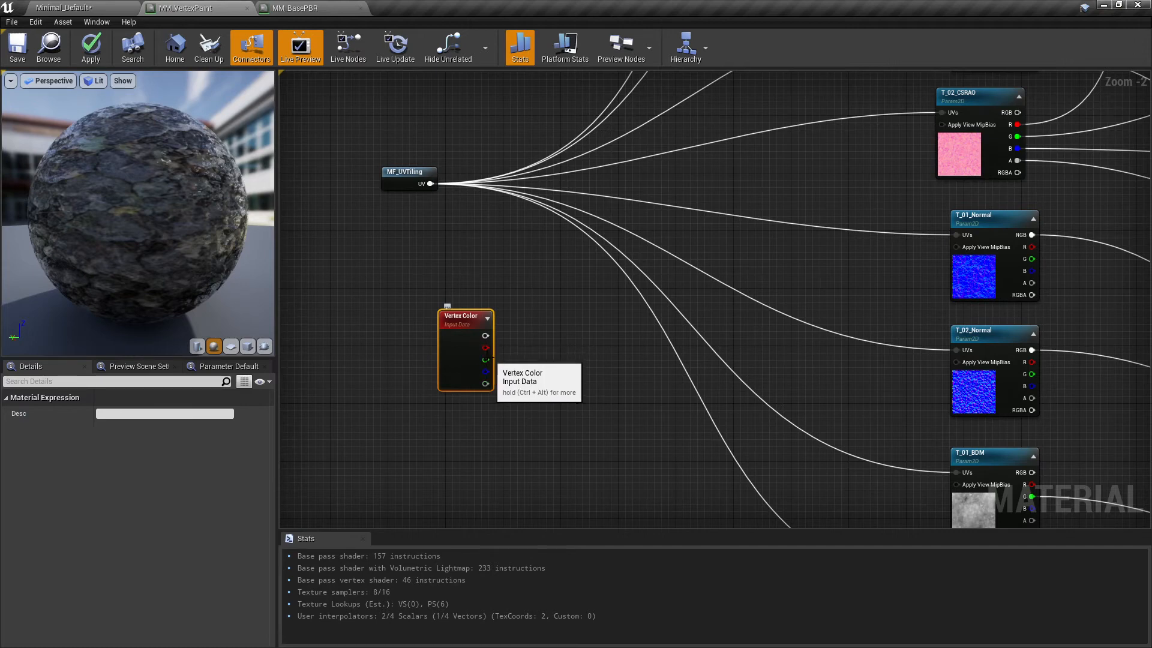
Step: Connect the Vertex Color node's R output to the Alpha input of the color Lerp
{"action": "left_click_drag", "start_coordinate": [486, 334], "coordinate": [546, 314]}
{"action": "left_click", "coordinate": [504, 348]}
{"action": "right_click_drag", "start_coordinate": [805, 240], "coordinate": [694, 308]}
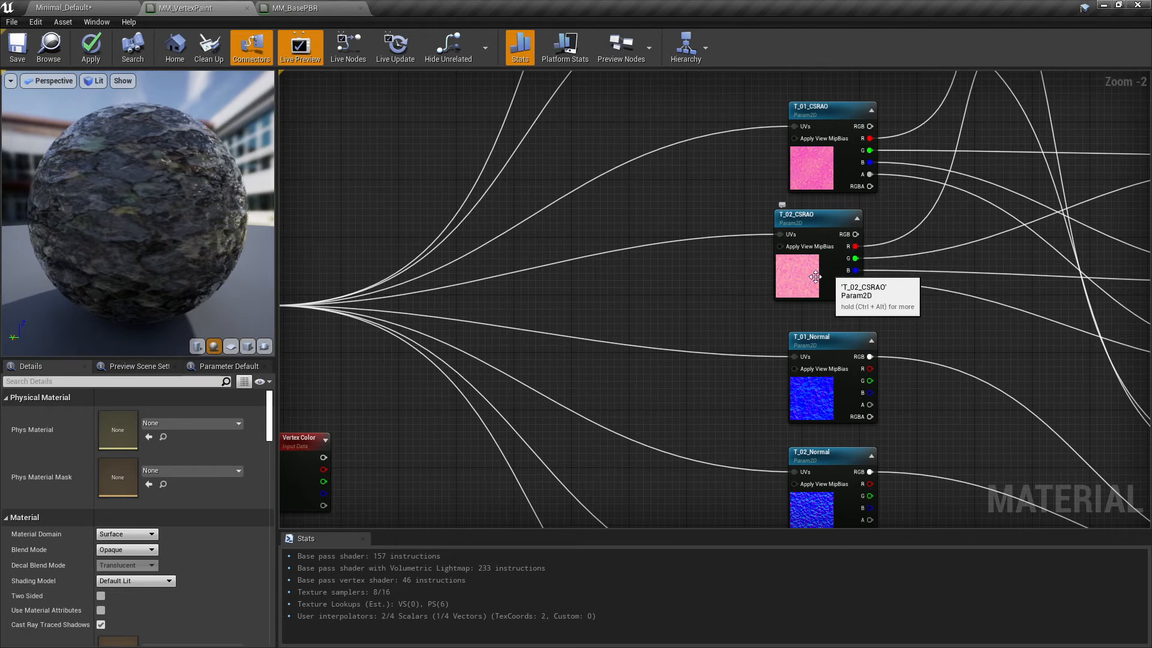
{"action": "right_click_drag", "start_coordinate": [448, 360], "coordinate": [606, 307]}
{"action": "mouse_move", "coordinate": [452, 391]}
{"action": "left_mouse_down"}
{"action": "mouse_move", "coordinate": [417, 363]}
{"action": "mouse_move", "coordinate": [522, 361]}
{"action": "mouse_move", "coordinate": [480, 366]}
{"action": "mouse_move", "coordinate": [510, 336]}
{"action": "mouse_move", "coordinate": [446, 391]}
{"action": "left_mouse_up"}
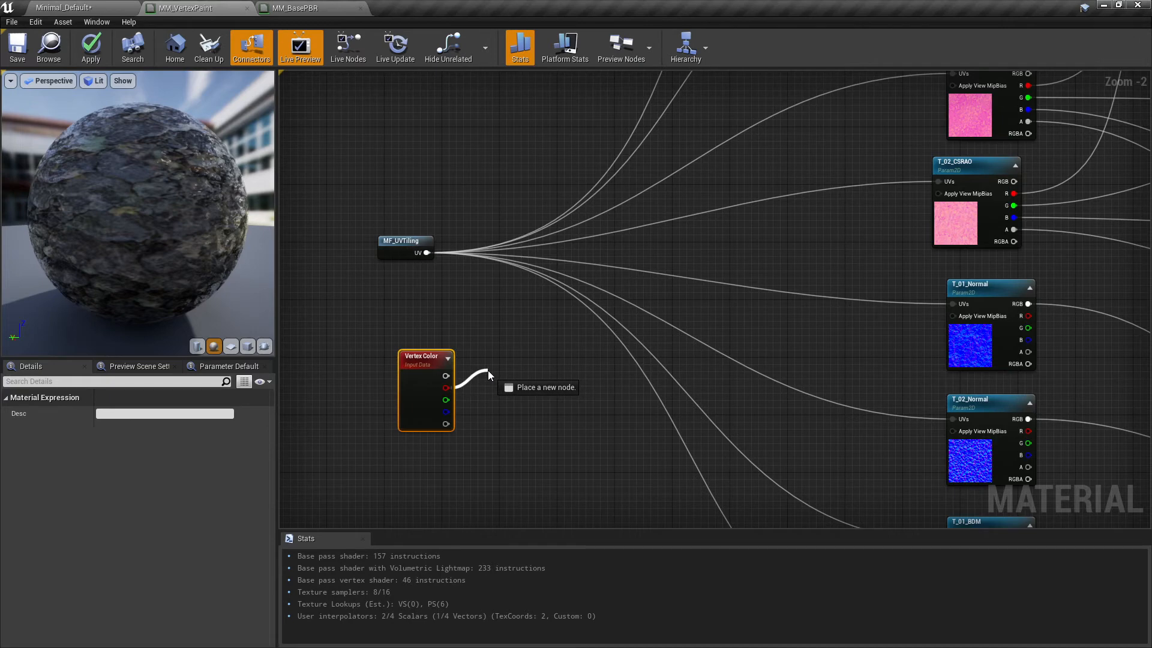
{"action": "left_click_drag", "start_coordinate": [488, 369], "coordinate": [557, 321]}
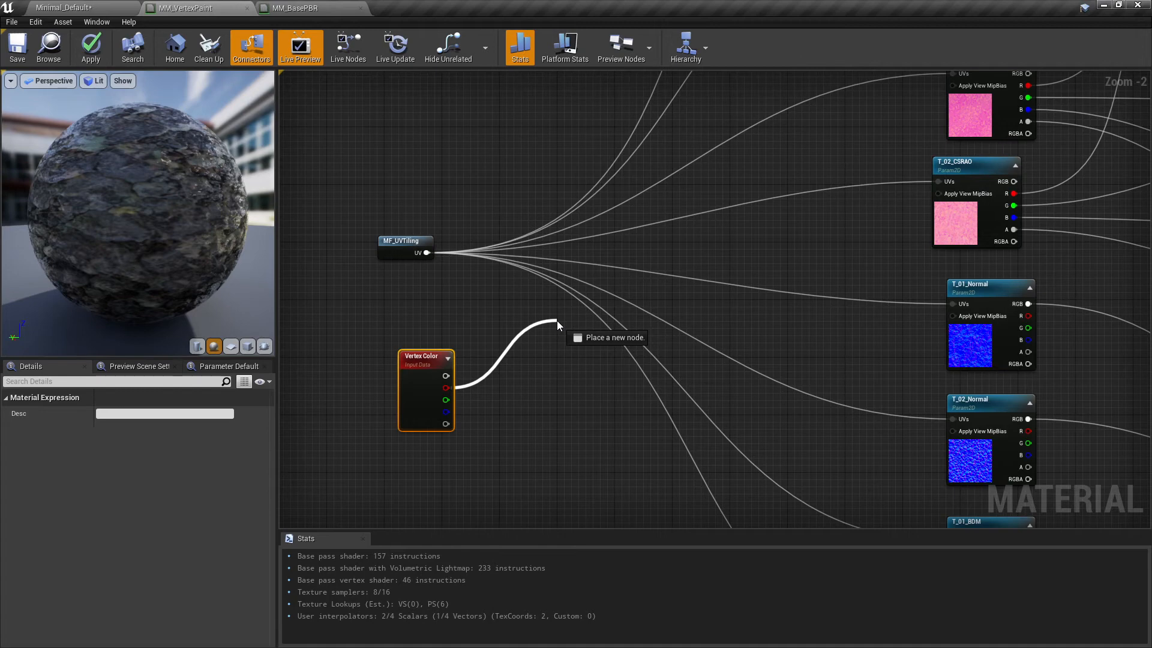
{"action": "left_click_drag", "start_coordinate": [557, 320], "coordinate": [1063, 448]}
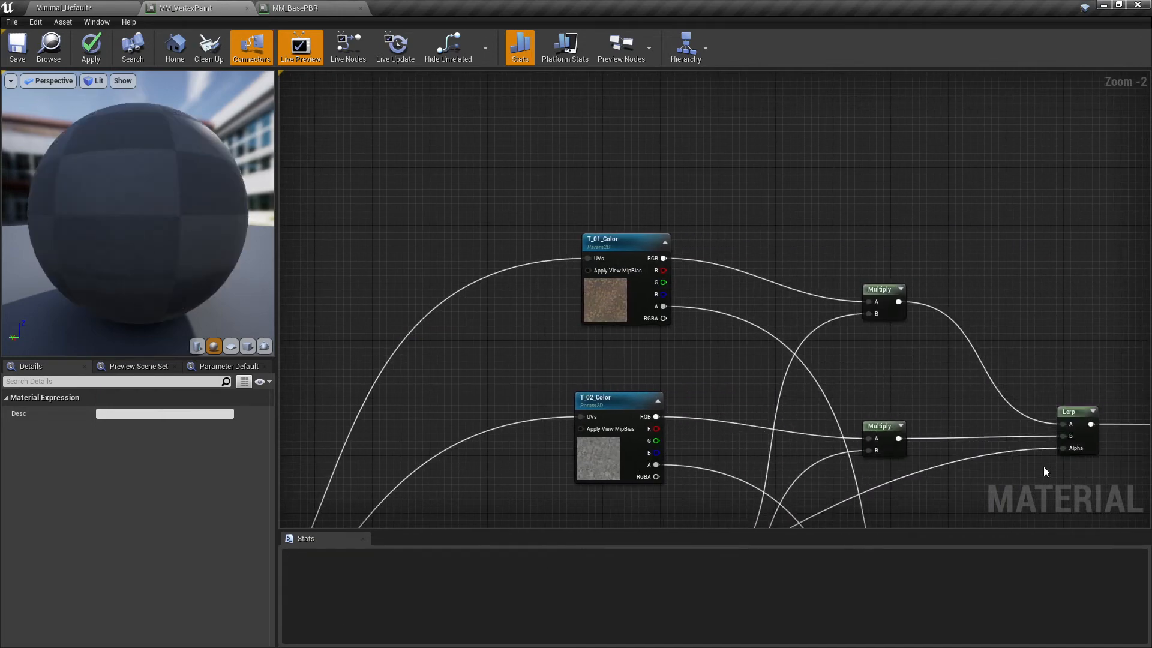
Step: Bring the Vertex Color node beside T_02_CSRAO and connect its R output to the specular Lerp's Alpha
{"action": "right_click_drag", "start_coordinate": [1042, 467], "coordinate": [915, 129]}
{"action": "left_click_drag", "start_coordinate": [928, 276], "coordinate": [1129, 184]}
{"action": "right_click_drag", "start_coordinate": [1052, 204], "coordinate": [619, 279]}
{"action": "left_click_drag", "start_coordinate": [684, 258], "coordinate": [914, 237]}
{"action": "right_click_drag", "start_coordinate": [991, 263], "coordinate": [714, 284]}
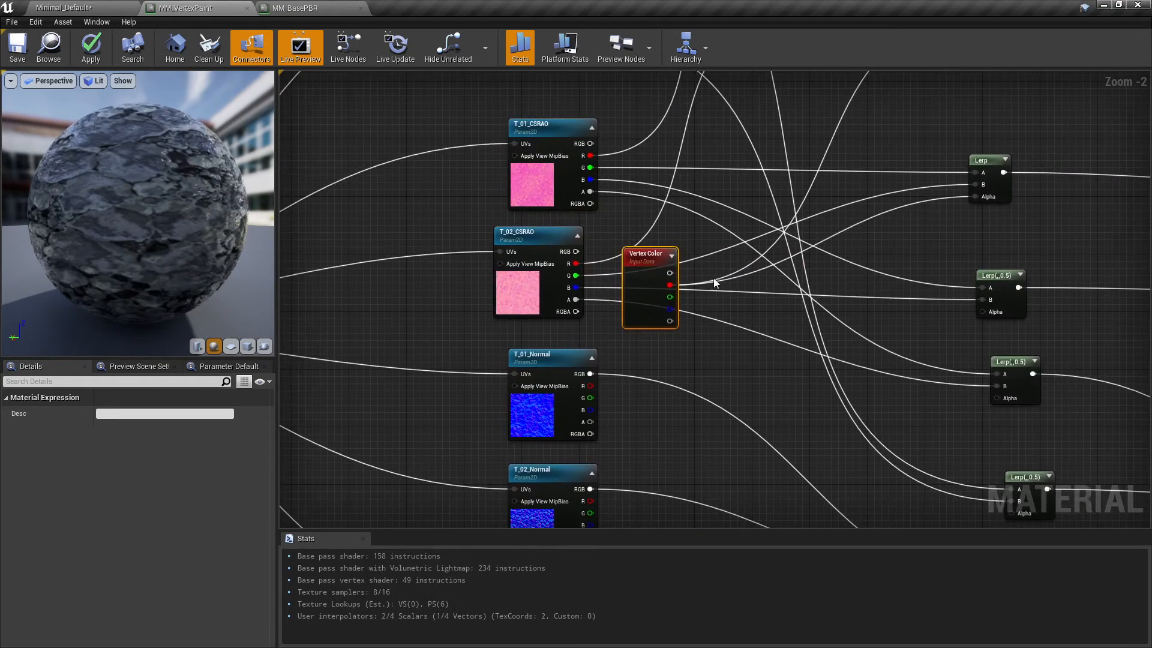
Step: Connect the Vertex Color node's R output to the Alpha inputs of the roughness, AO, opacity and normal Lerps
{"action": "left_click_drag", "start_coordinate": [655, 259], "coordinate": [720, 360]}
{"action": "right_click_drag", "start_coordinate": [833, 347], "coordinate": [706, 343]}
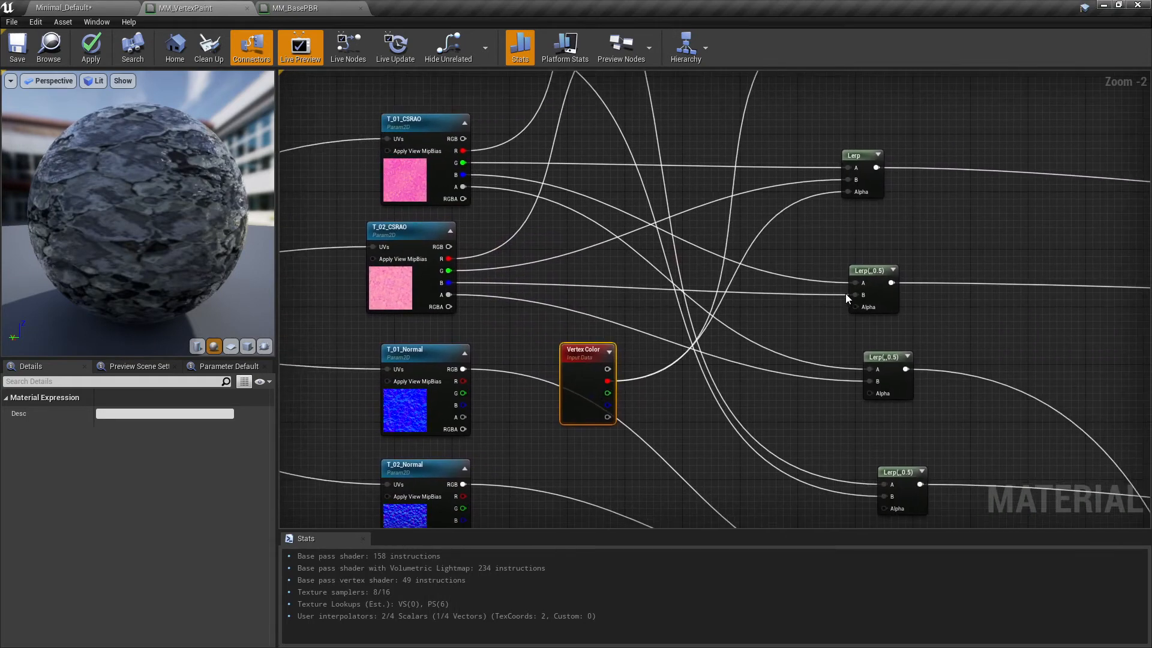
{"action": "left_click_drag", "start_coordinate": [857, 305], "coordinate": [870, 393]}
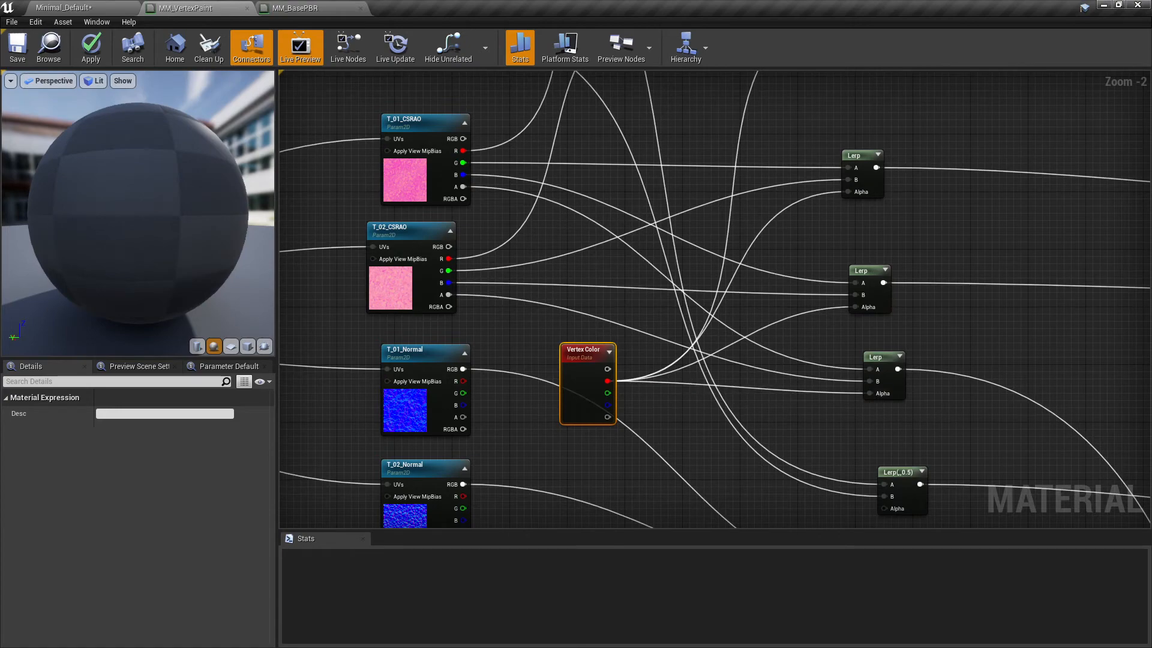
{"action": "right_click_drag", "start_coordinate": [689, 394], "coordinate": [684, 267]}
{"action": "left_click_drag", "start_coordinate": [600, 258], "coordinate": [880, 381]}
{"action": "left_click_drag", "start_coordinate": [602, 255], "coordinate": [892, 481]}
{"action": "right_click_drag", "start_coordinate": [796, 396], "coordinate": [798, 313]}
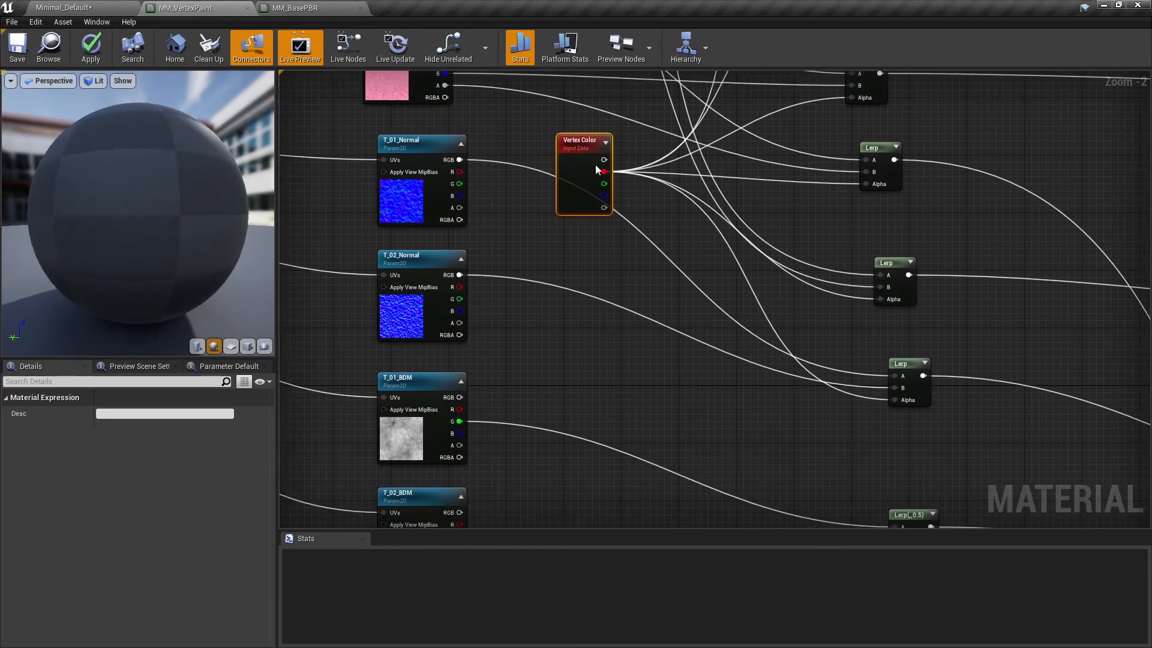
Step: Move the Vertex Color node down near the BDM textures and connect its R output to the displacement Lerp's Alpha
{"action": "left_click_drag", "start_coordinate": [573, 145], "coordinate": [667, 382]}
{"action": "right_click_drag", "start_coordinate": [757, 426], "coordinate": [769, 263]}
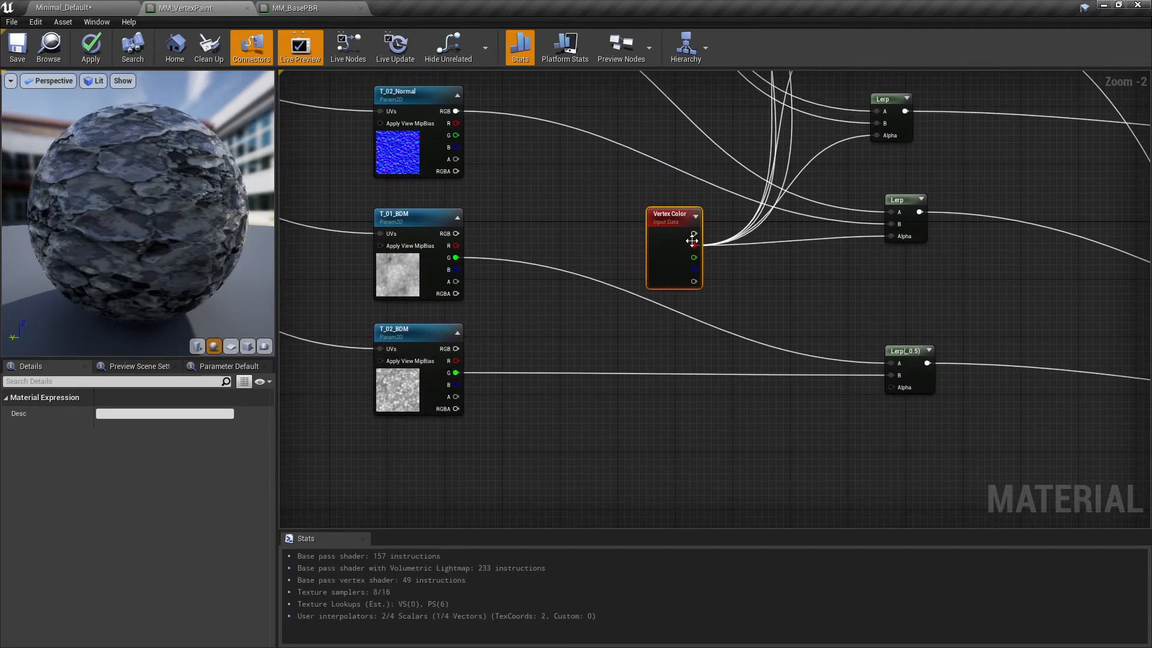
{"action": "left_click_drag", "start_coordinate": [694, 246], "coordinate": [892, 389]}
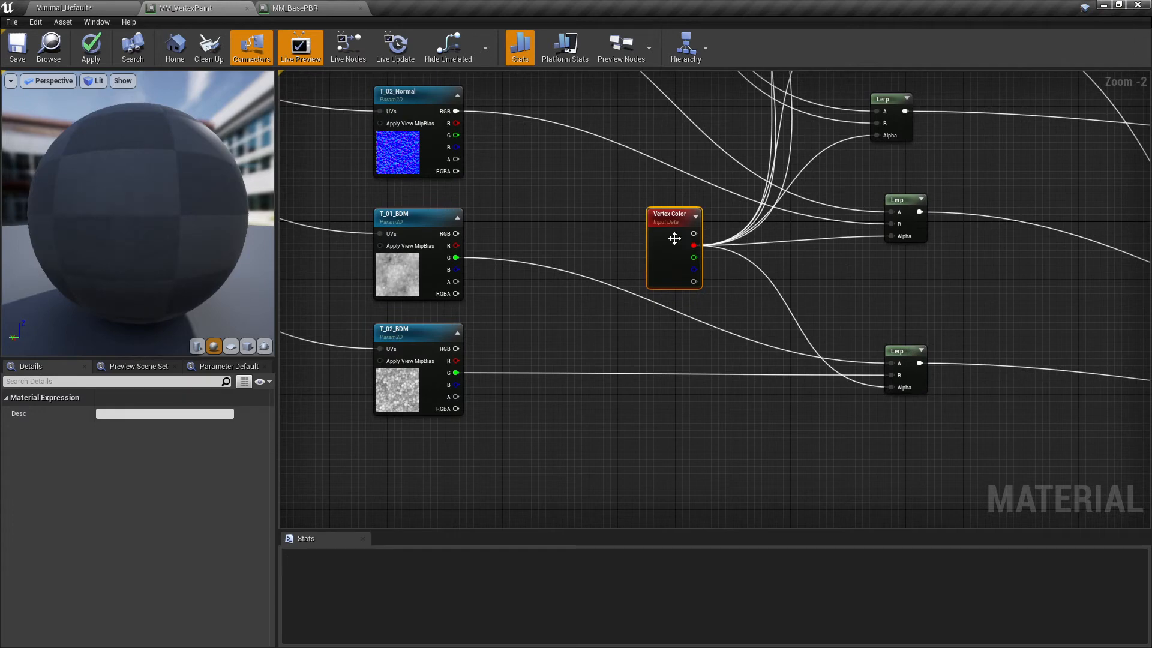
{"action": "left_click_drag", "start_coordinate": [674, 239], "coordinate": [696, 318]}
{"action": "right_click_drag", "start_coordinate": [849, 318], "coordinate": [675, 275]}
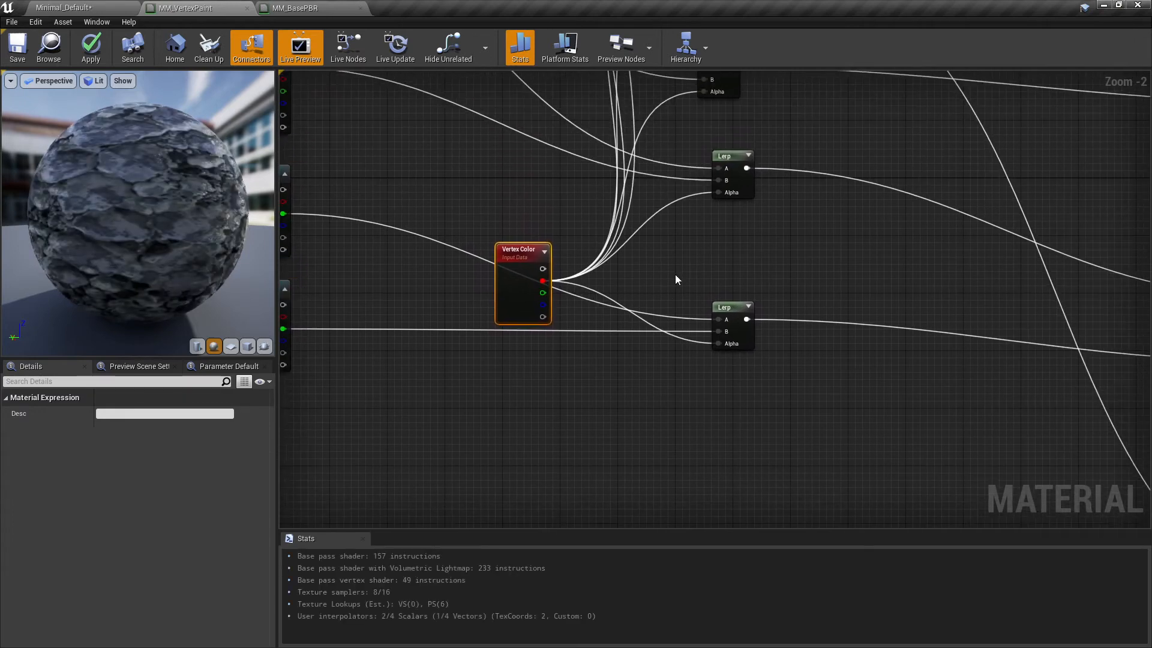
Step: Move the Vertex Color node up between the T_02_Normal texture and the Lerp nodes
{"action": "scroll", "coordinate": [672, 275], "scroll_direction": "down", "scroll_amount": 4}
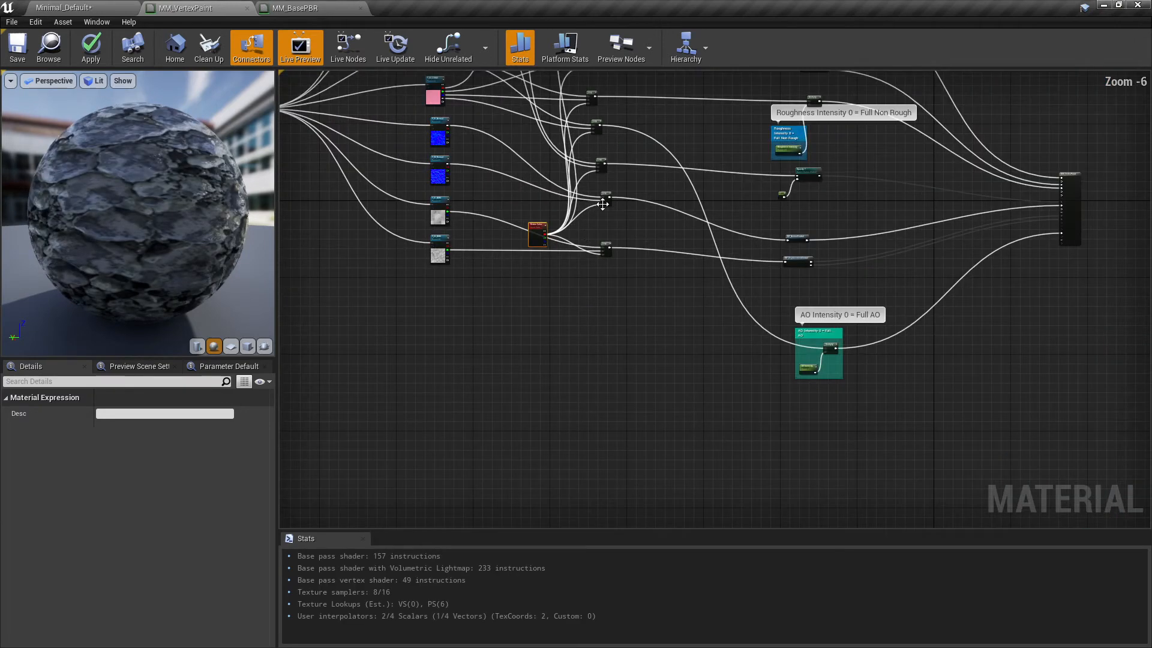
{"action": "right_click_drag", "start_coordinate": [602, 204], "coordinate": [682, 323]}
{"action": "scroll", "coordinate": [684, 328], "scroll_direction": "up", "scroll_amount": 2}
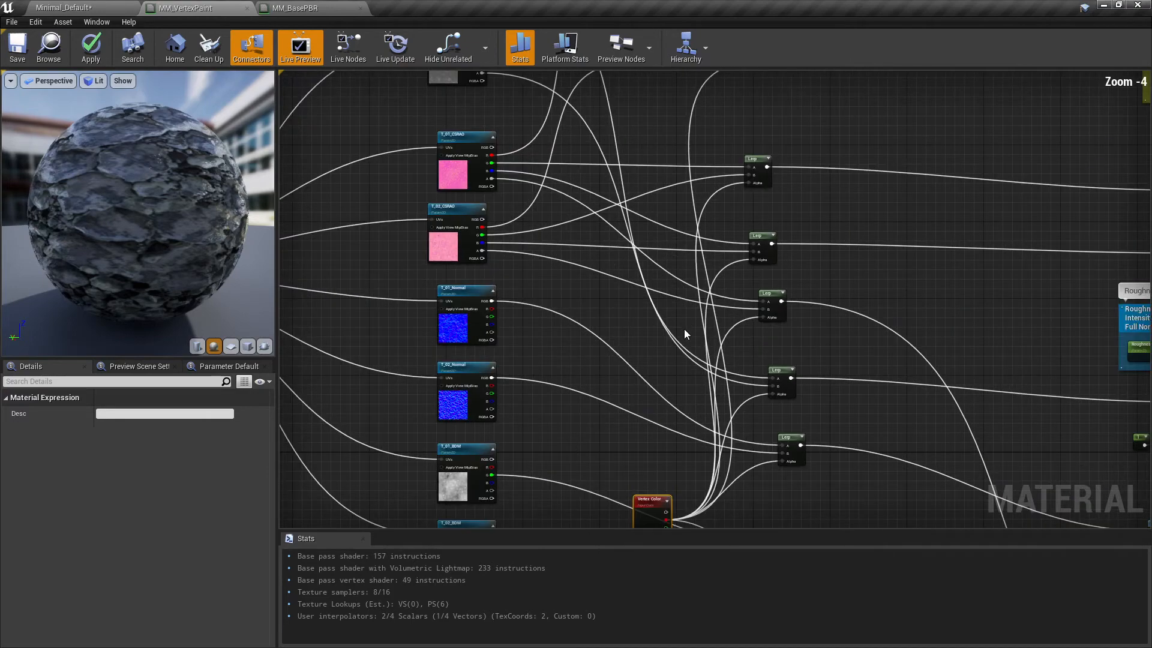
{"action": "right_click_drag", "start_coordinate": [684, 411], "coordinate": [684, 373]}
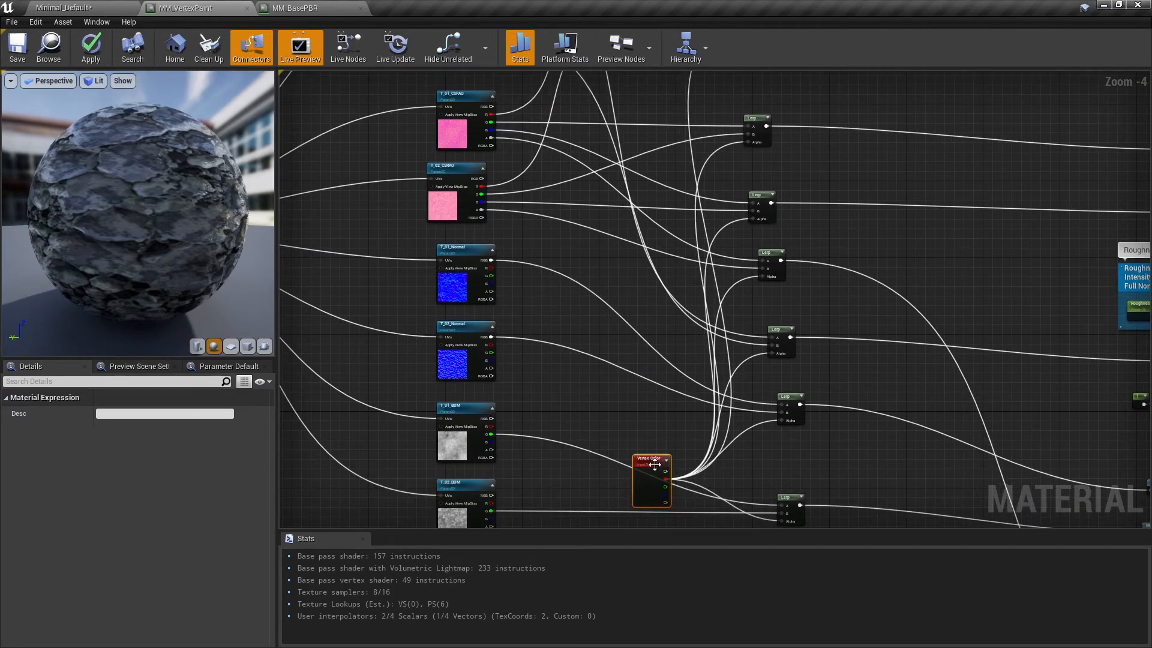
{"action": "left_click_drag", "start_coordinate": [655, 465], "coordinate": [601, 345]}
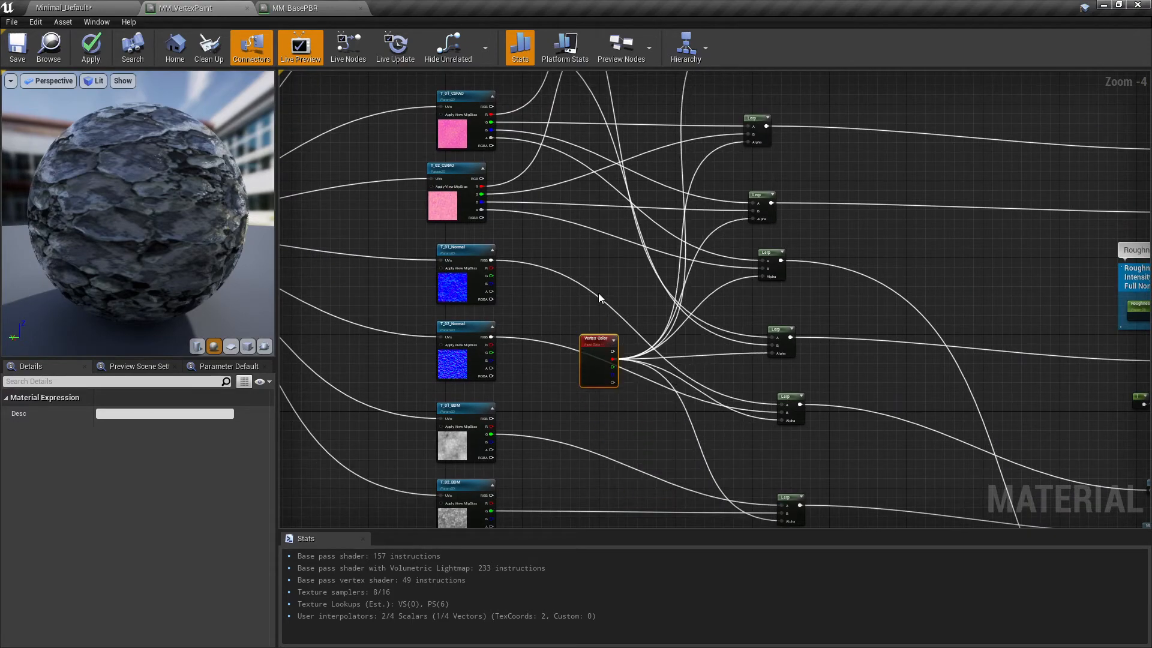
{"action": "right_click_drag", "start_coordinate": [599, 292], "coordinate": [639, 296]}
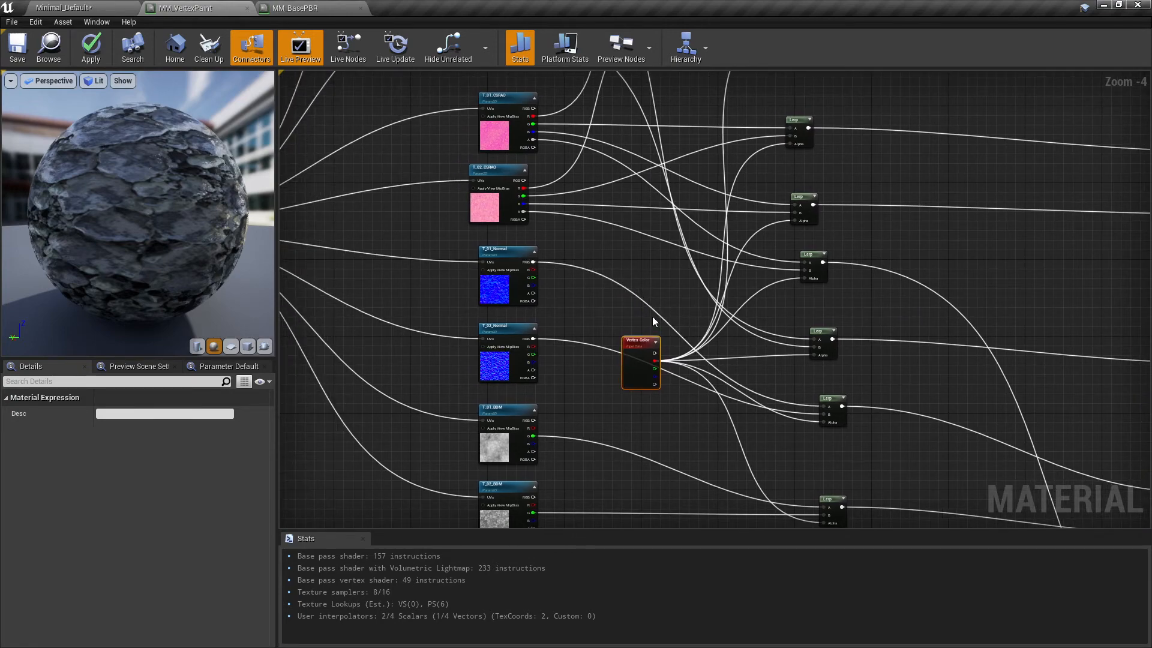
{"action": "scroll", "coordinate": [639, 331], "scroll_direction": "down", "scroll_amount": 3}
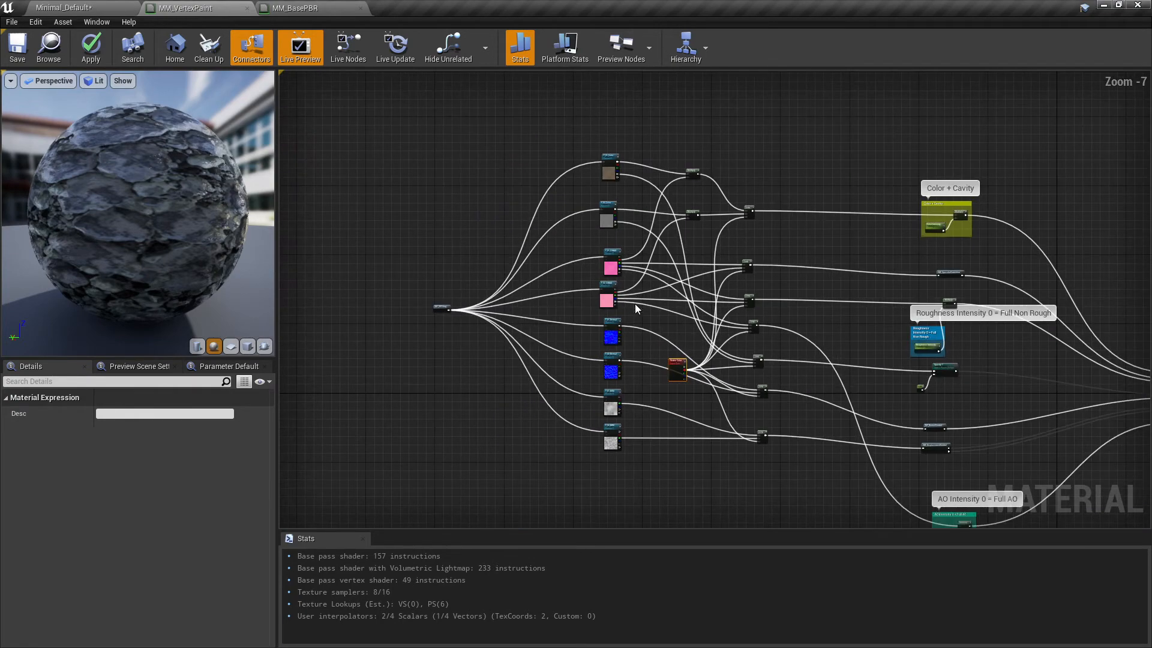
Step: Move the Vertex Color node to the far left of the graph, above MF_UVTiling, and rotate the preview sphere
{"action": "left_click_drag", "start_coordinate": [677, 368], "coordinate": [360, 250]}
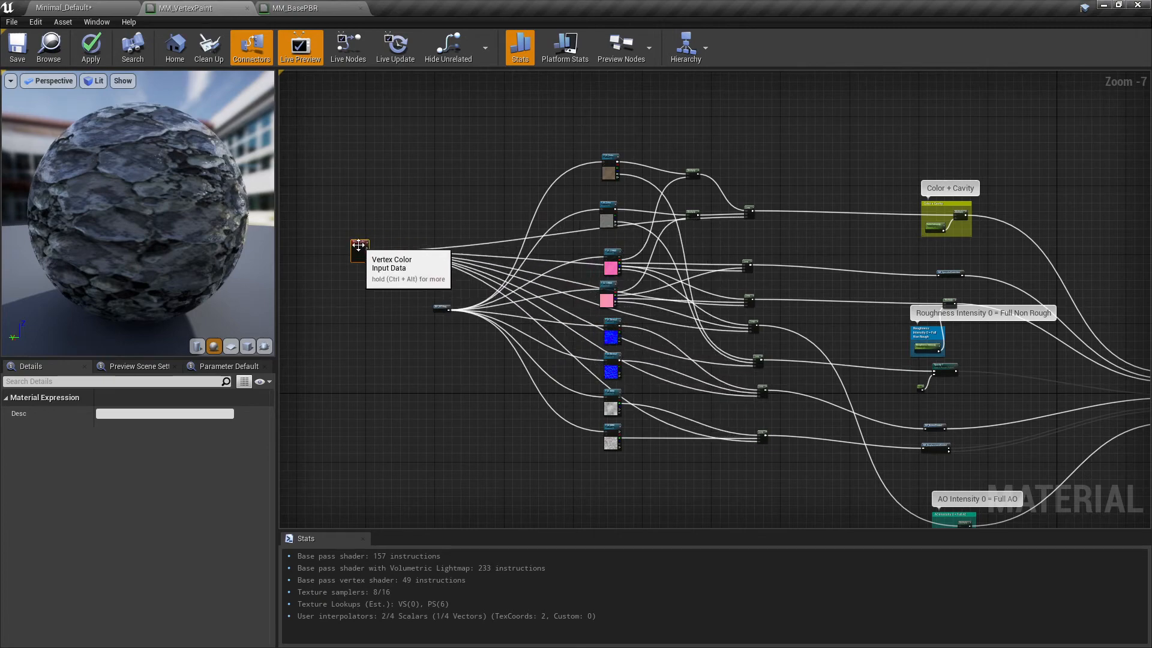
{"action": "scroll", "coordinate": [786, 277], "scroll_direction": "up", "scroll_amount": 3}
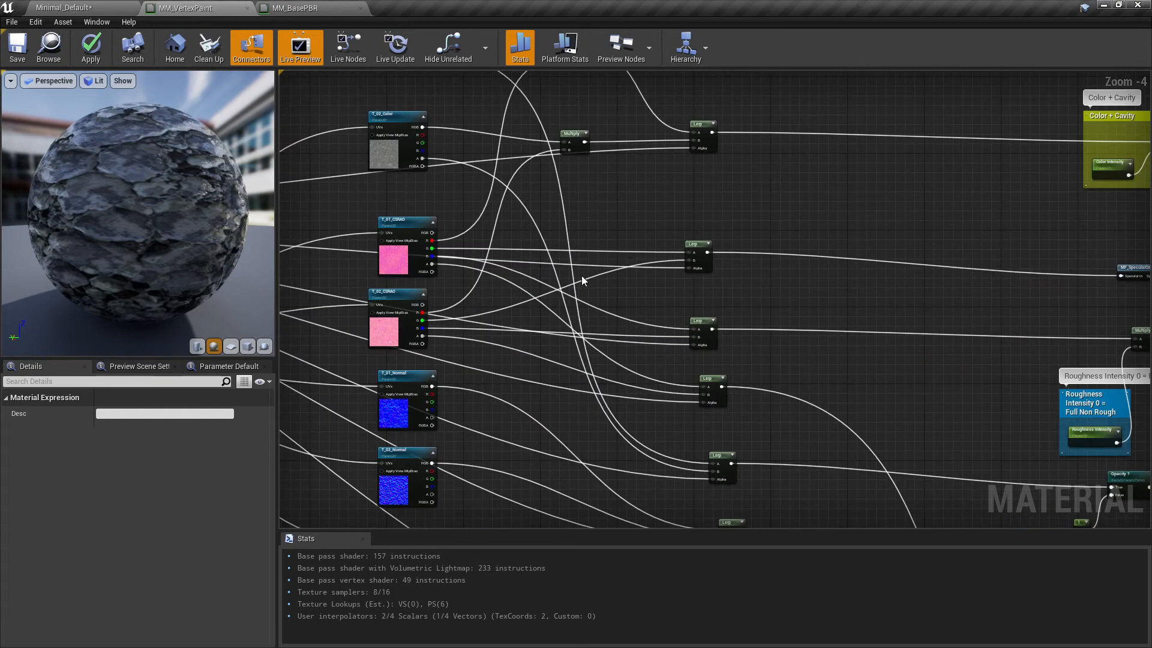
{"action": "right_click_drag", "start_coordinate": [582, 276], "coordinate": [1046, 310]}
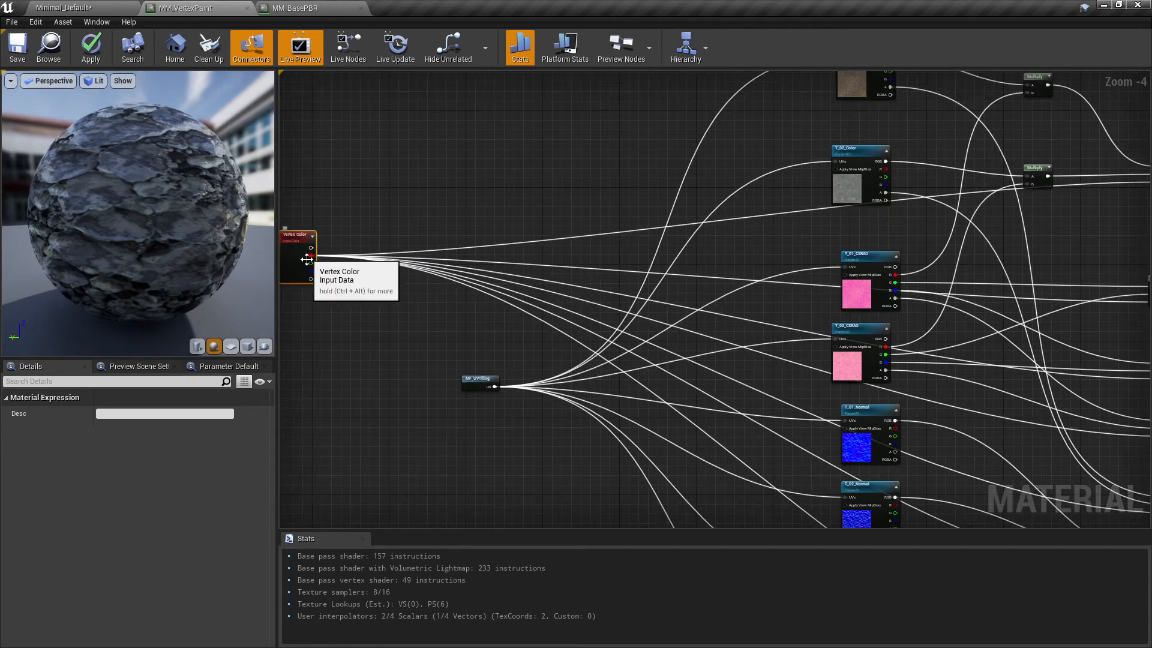
{"action": "right_click_drag", "start_coordinate": [528, 279], "coordinate": [447, 292]}
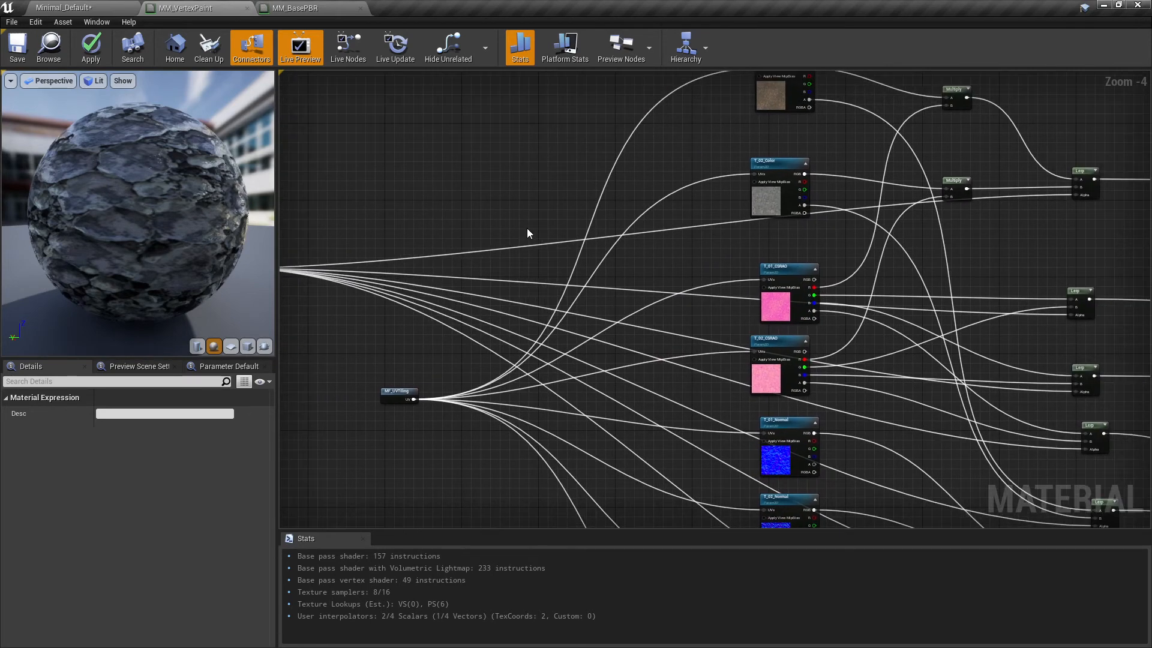
{"action": "right_click_drag", "start_coordinate": [422, 224], "coordinate": [490, 224]}
{"action": "left_click_drag", "start_coordinate": [182, 174], "coordinate": [74, 174]}
{"action": "right_click_drag", "start_coordinate": [364, 228], "coordinate": [425, 219]}
{"action": "left_click_drag", "start_coordinate": [331, 241], "coordinate": [340, 255]}
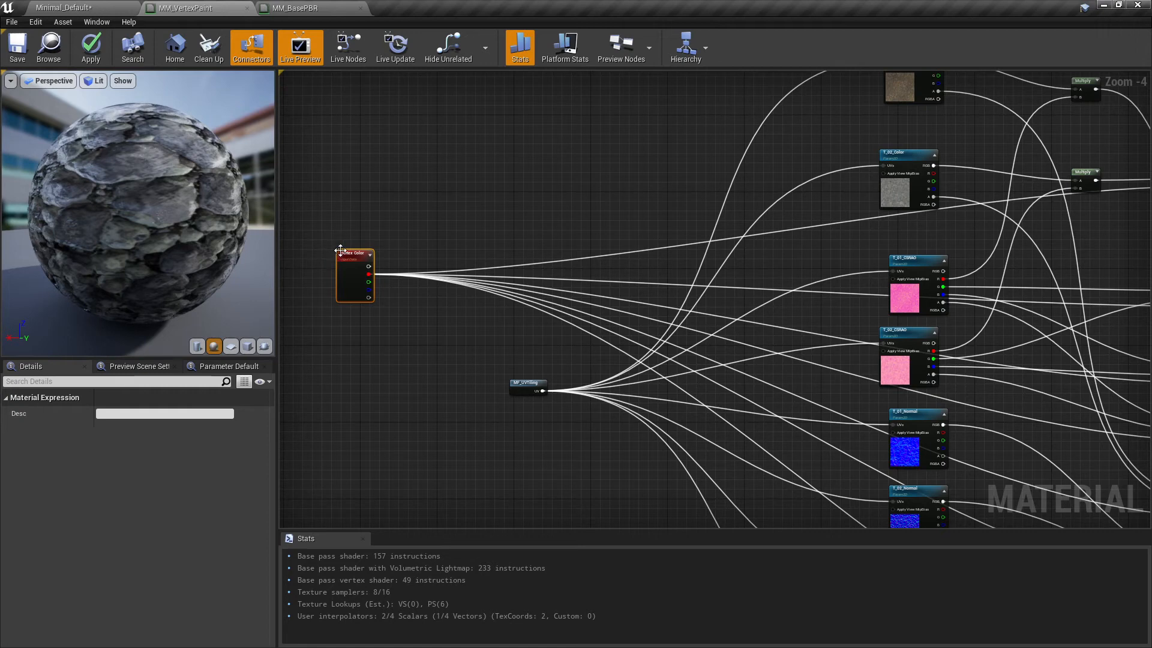
{"action": "mouse_move", "coordinate": [342, 252]}
{"action": "left_mouse_down"}
{"action": "mouse_move", "coordinate": [347, 243]}
{"action": "mouse_move", "coordinate": [347, 262]}
{"action": "left_mouse_up"}
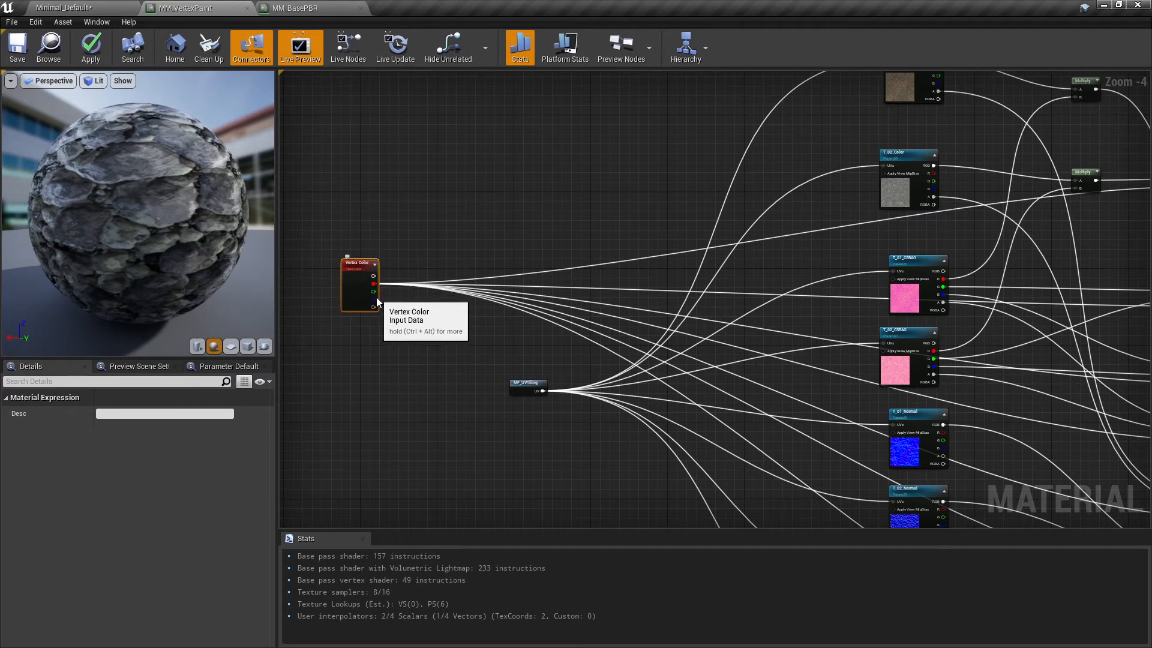
Step: Try the Vertex Color node's G, B and A outputs in turn for all Lerp Alpha connections, and return them to R
{"action": "left_click_drag", "start_coordinate": [374, 283], "coordinate": [373, 291], "text": "ctrl"}
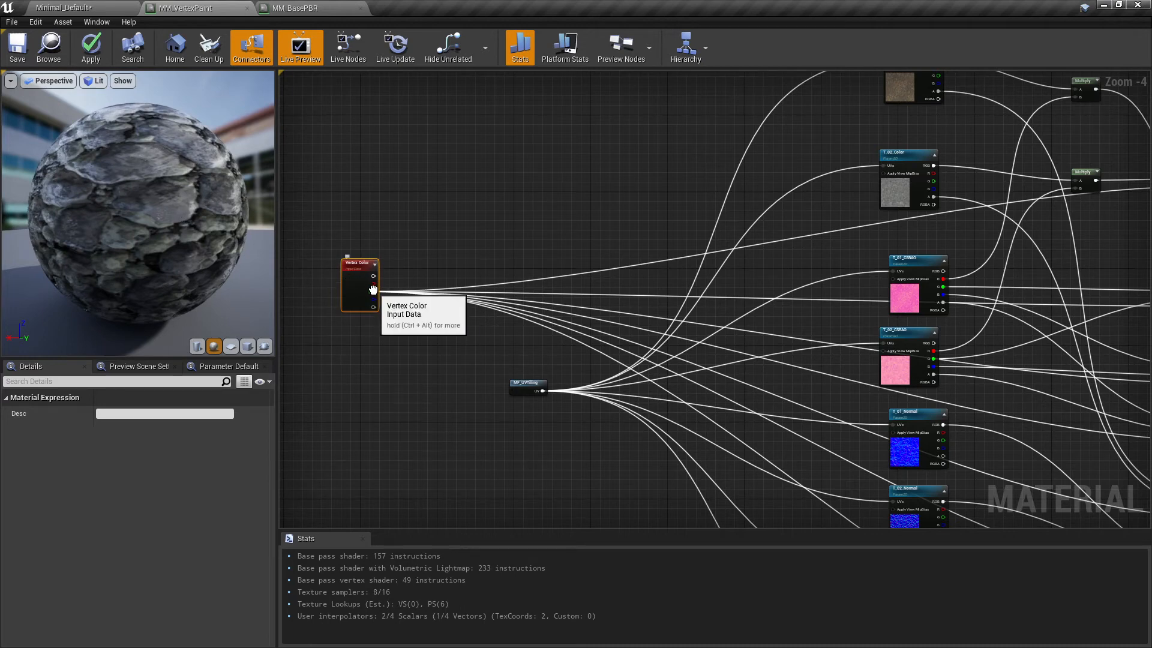
{"action": "mouse_move", "coordinate": [373, 291]}
{"action": "left_mouse_down", "text": "ctrl"}
{"action": "mouse_move", "coordinate": [382, 299]}
{"action": "mouse_move", "coordinate": [373, 299]}
{"action": "left_mouse_up", "text": "ctrl"}
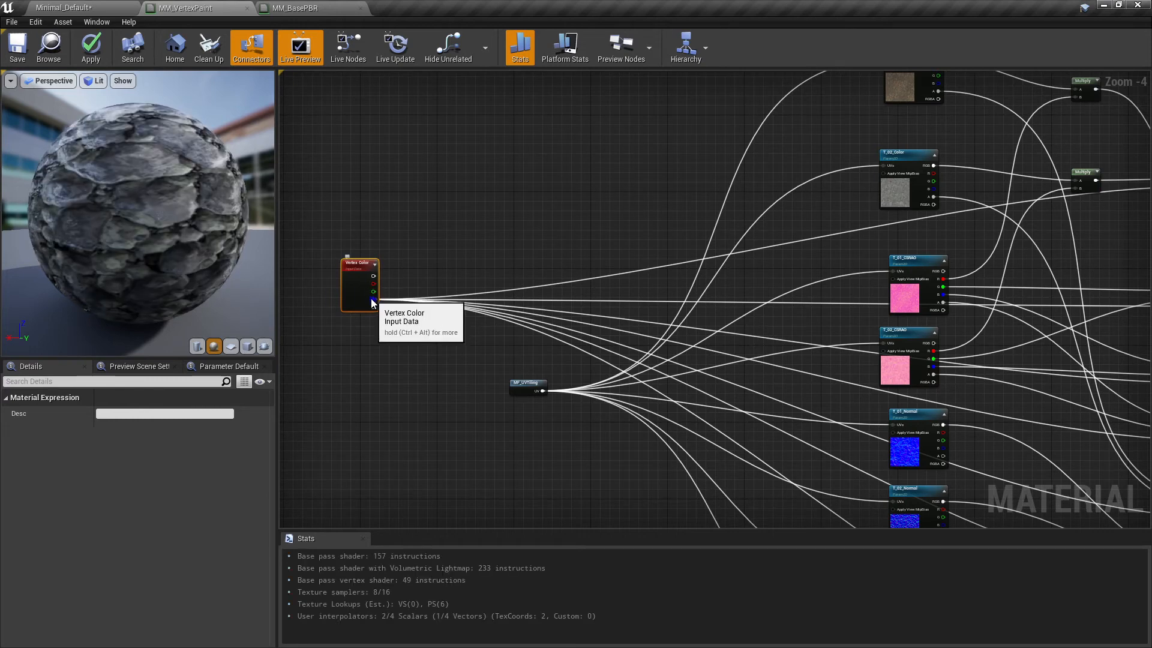
{"action": "left_click_drag", "start_coordinate": [373, 299], "coordinate": [378, 306], "text": "ctrl"}
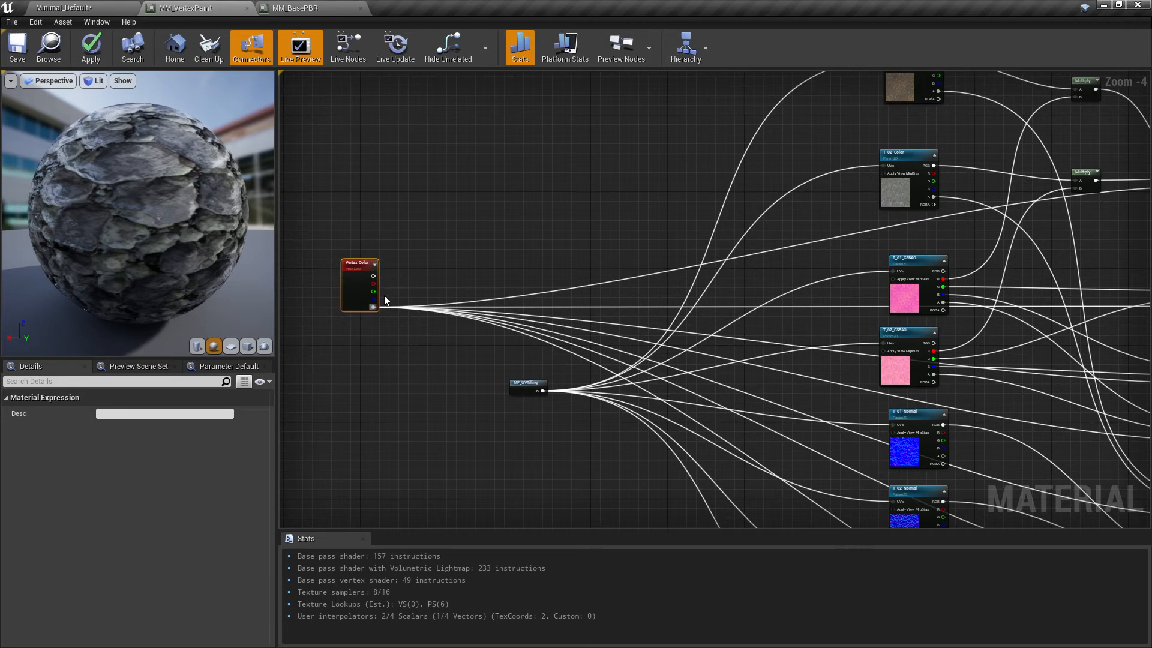
{"action": "left_click_drag", "start_coordinate": [373, 306], "coordinate": [363, 263], "text": "ctrl"}
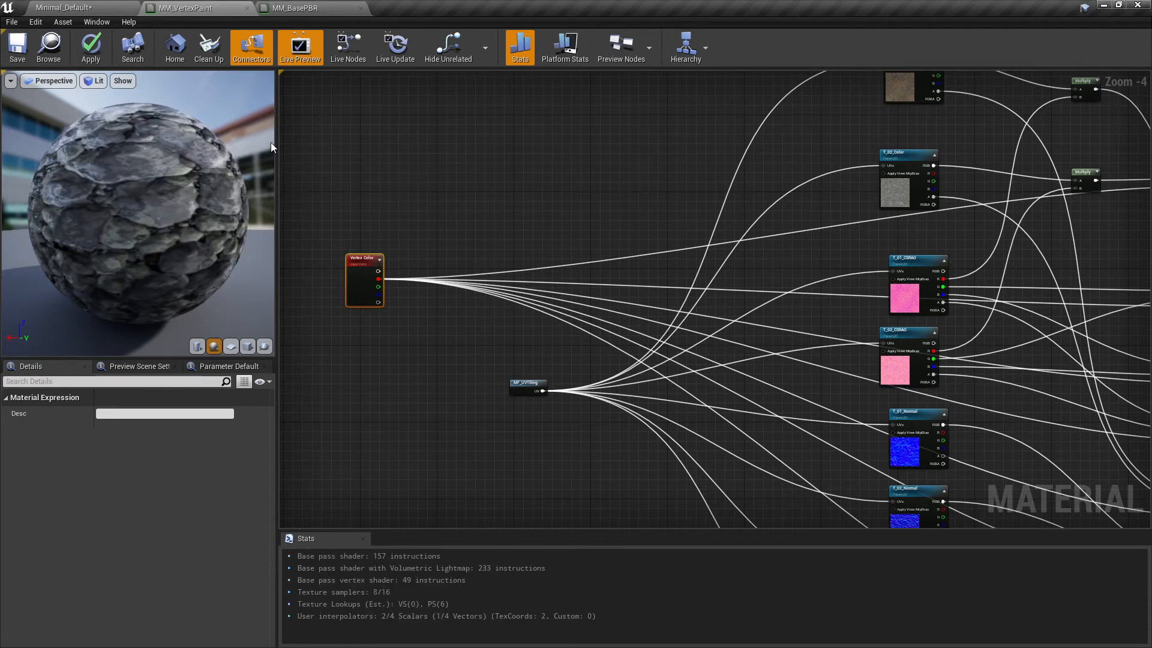
Step: Apply the changes to the MM_VertexPaint material and save it
{"action": "left_click", "coordinate": [93, 55]}
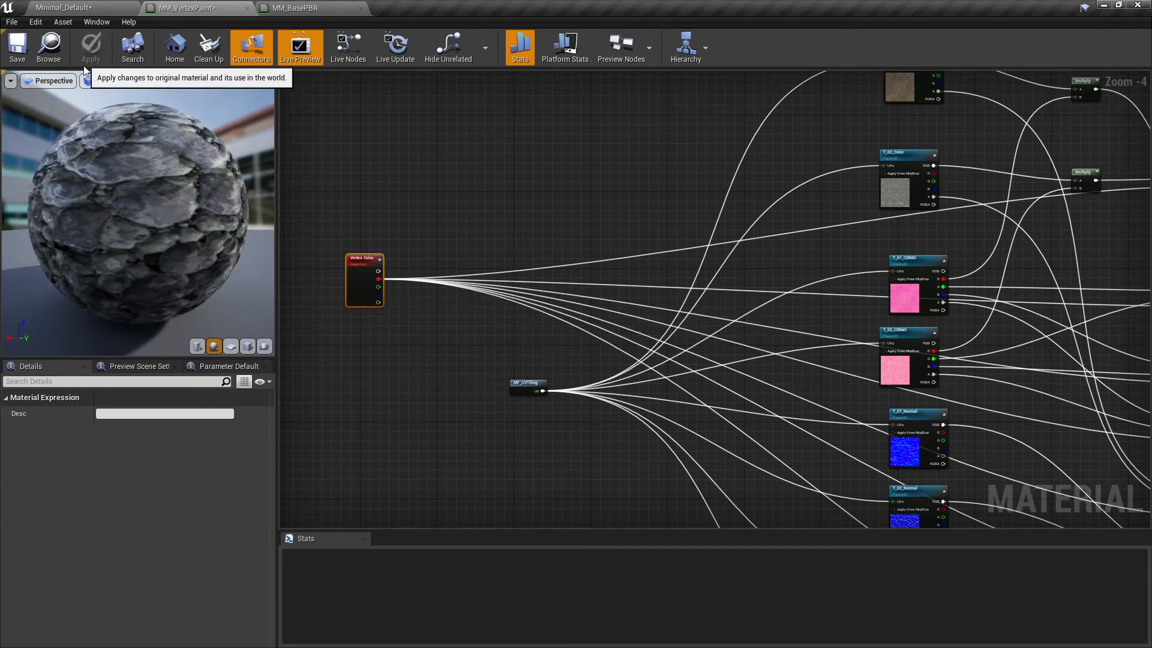
{"action": "left_click", "coordinate": [17, 48]}
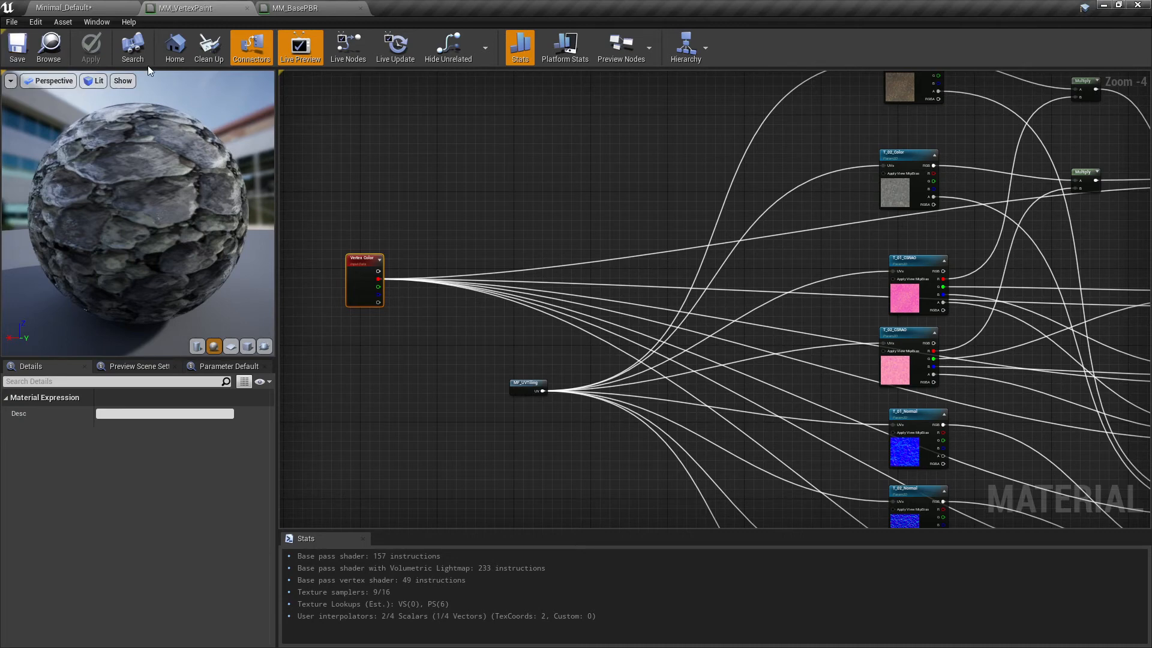
Step: Assign the MM_VertexPaint material from the Master folder to the Sphere in the Minimal_Default level and inspect it up close
{"action": "left_click", "coordinate": [134, 10]}
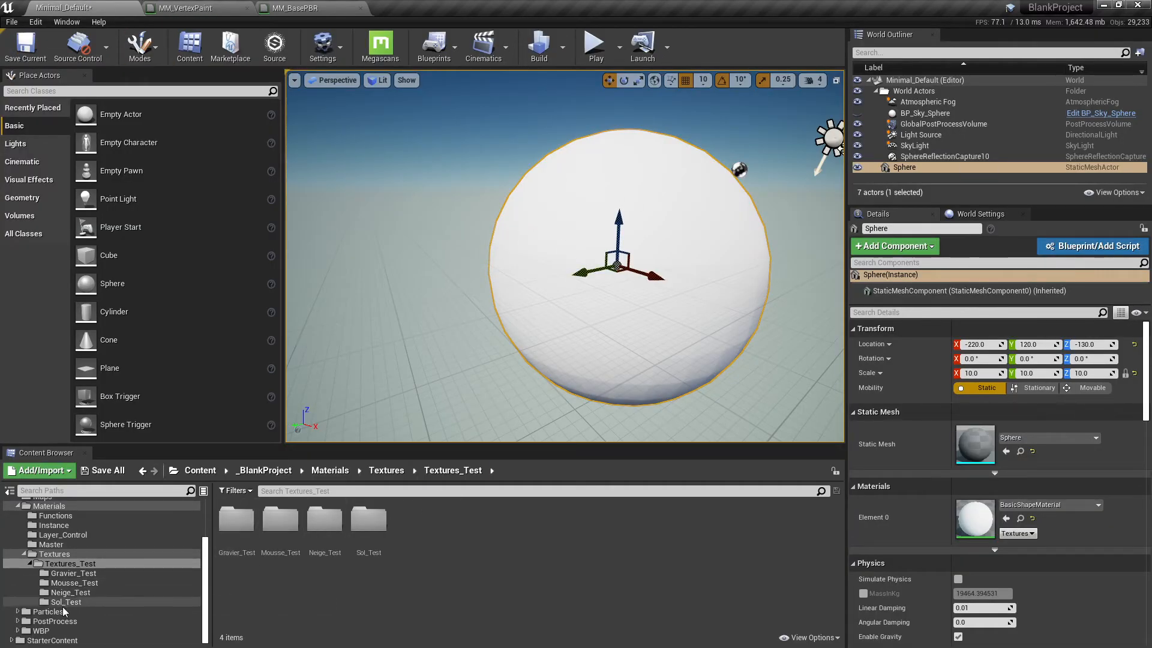
{"action": "left_click", "coordinate": [53, 545]}
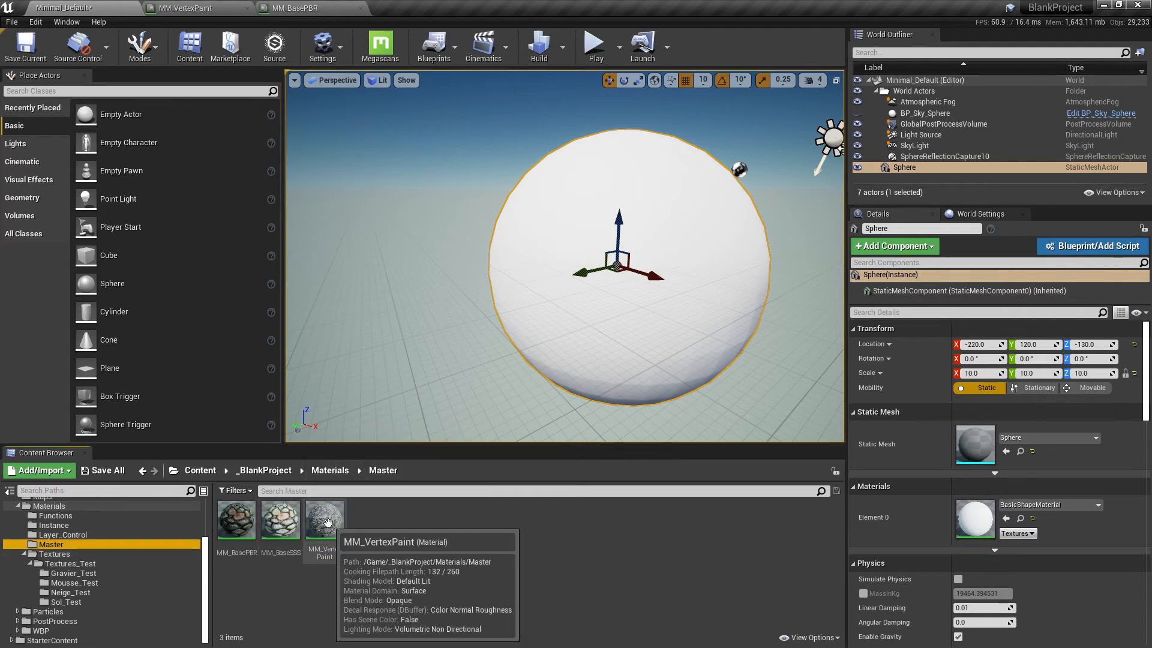
{"action": "left_click_drag", "start_coordinate": [324, 520], "coordinate": [598, 294]}
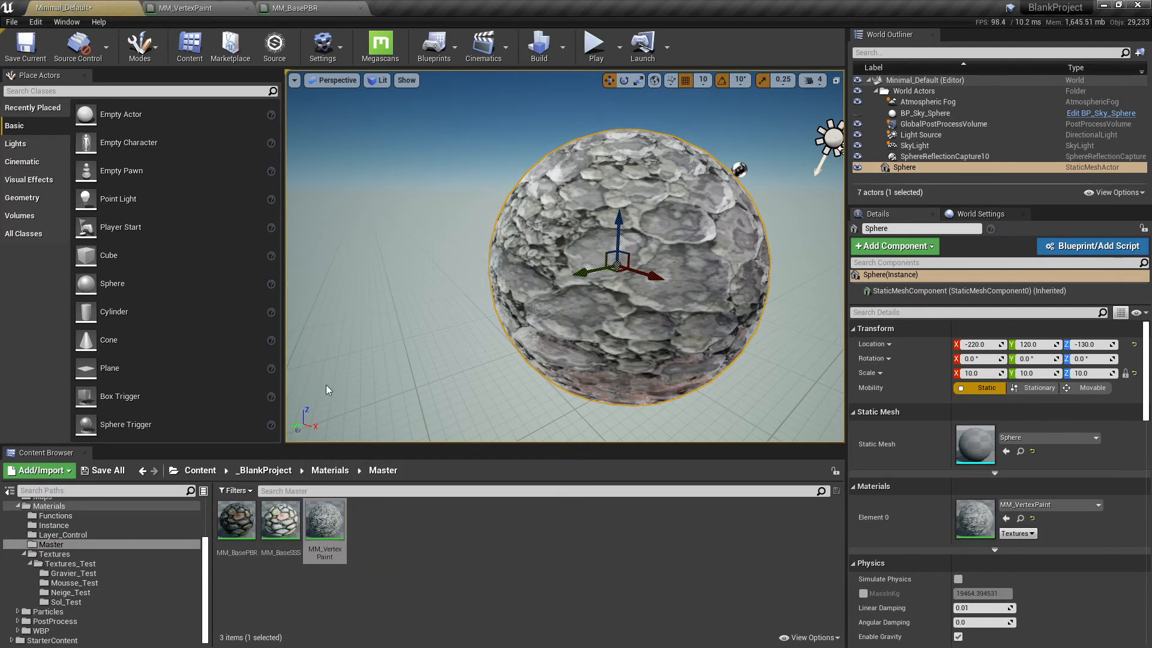
{"action": "right_click_drag", "start_coordinate": [456, 335], "coordinate": [360, 321]}
{"action": "right_click_drag", "start_coordinate": [622, 299], "coordinate": [622, 299]}
{"action": "key", "text": "w"}
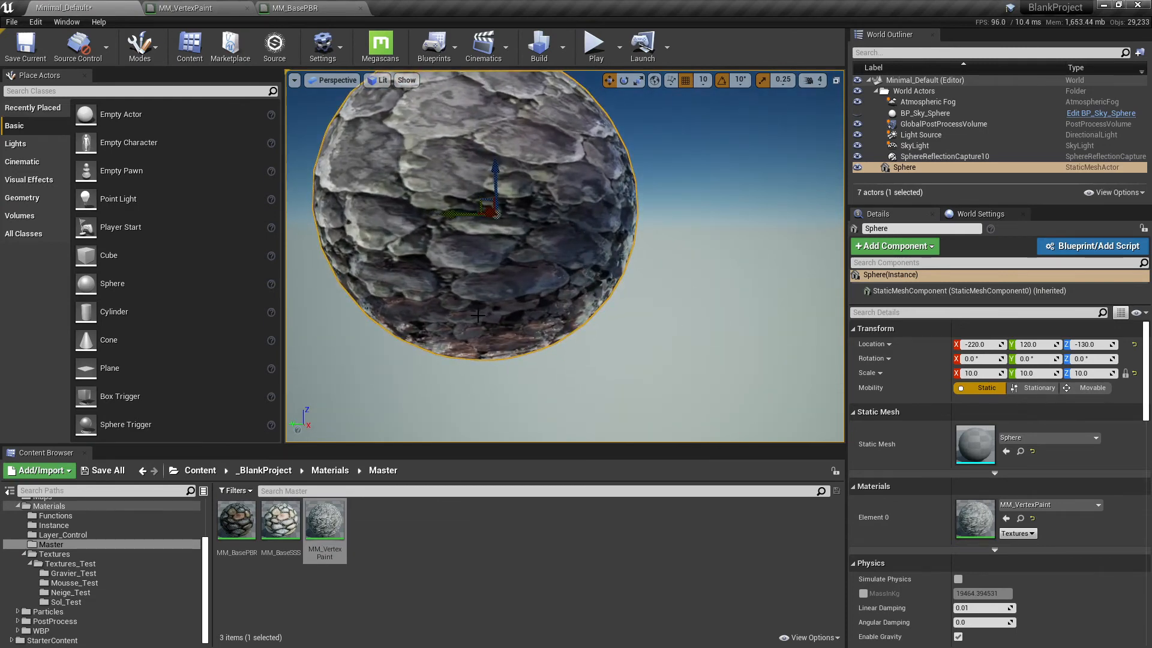
{"action": "key", "text": "a"}
{"action": "mouse_move", "coordinate": [345, 232]}
{"action": "right_mouse_down"}
{"action": "mouse_move", "coordinate": [359, 231]}
{"action": "mouse_move", "coordinate": [345, 231]}
{"action": "right_mouse_up"}
{"action": "key", "text": "s"}
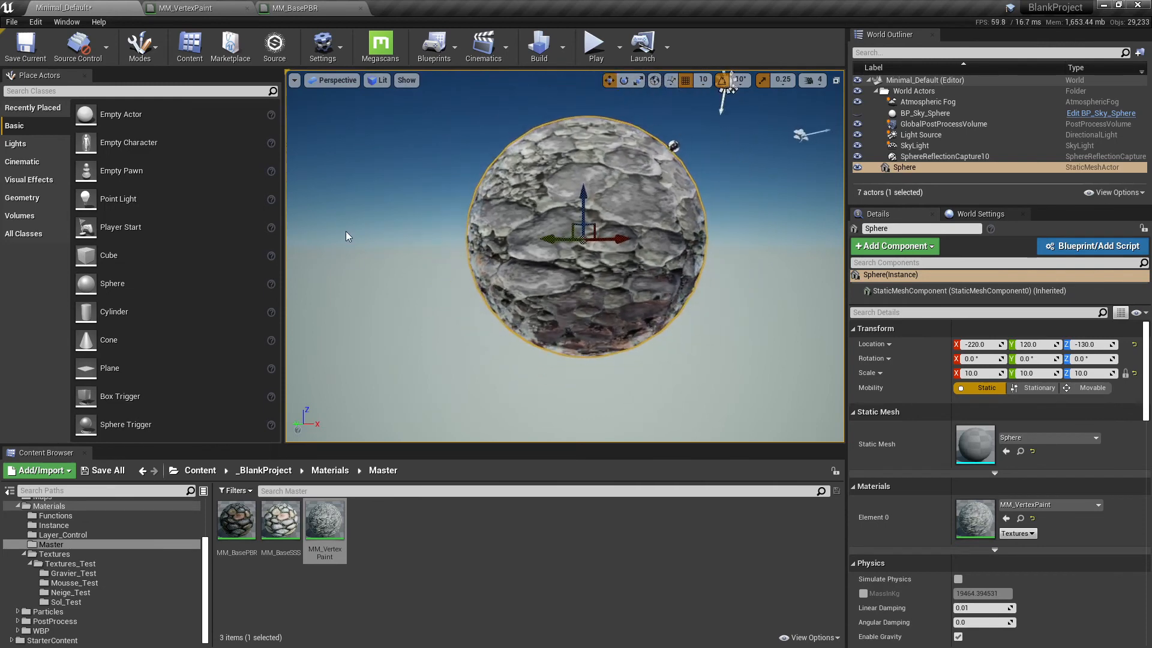
Step: Enter Mesh Paint mode, activate the vertex color Paint tool, and set Color View Mode to Red Channel
{"action": "left_click", "coordinate": [152, 56]}
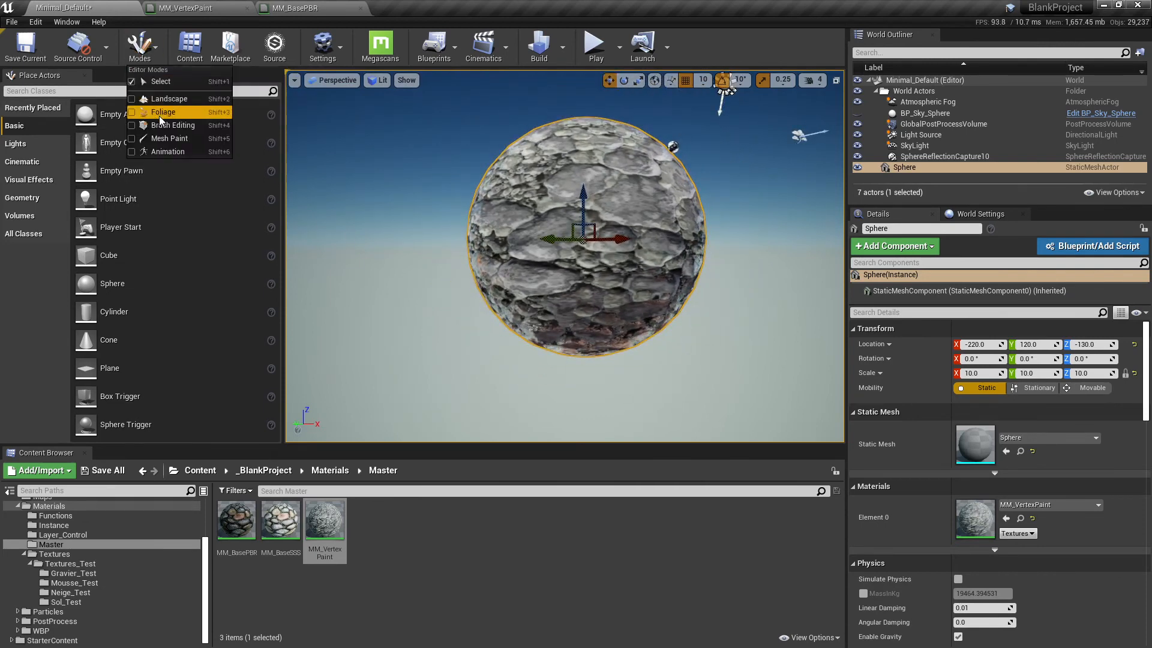
{"action": "left_click", "coordinate": [169, 139]}
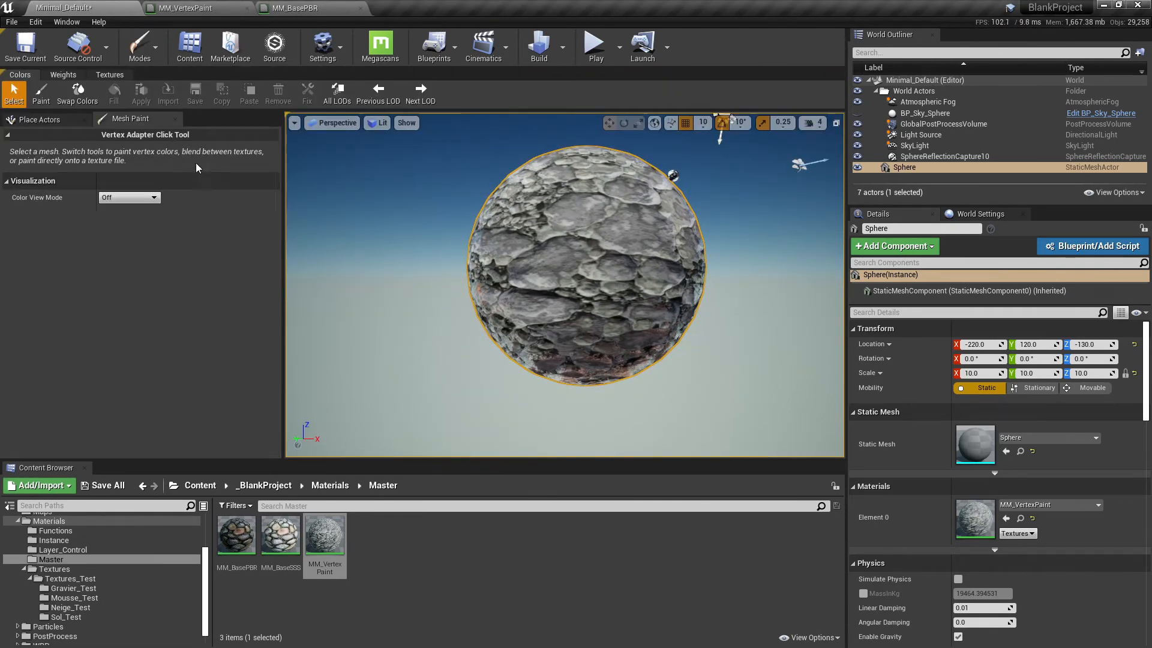
{"action": "left_click", "coordinate": [40, 90]}
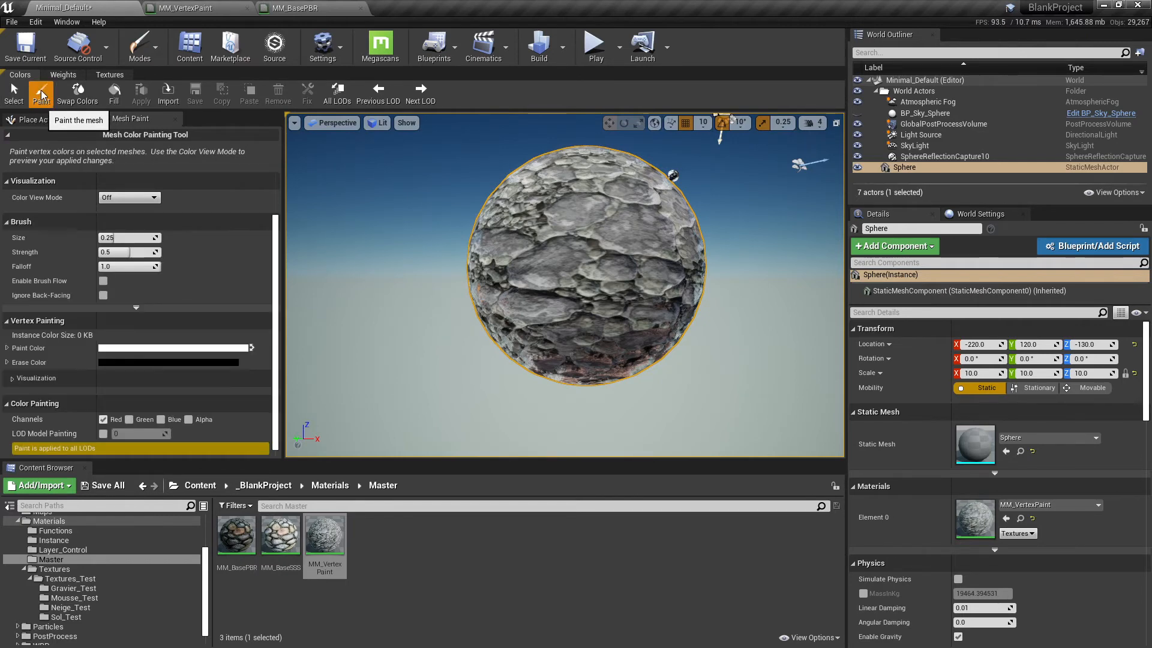
{"action": "left_click", "coordinate": [129, 198]}
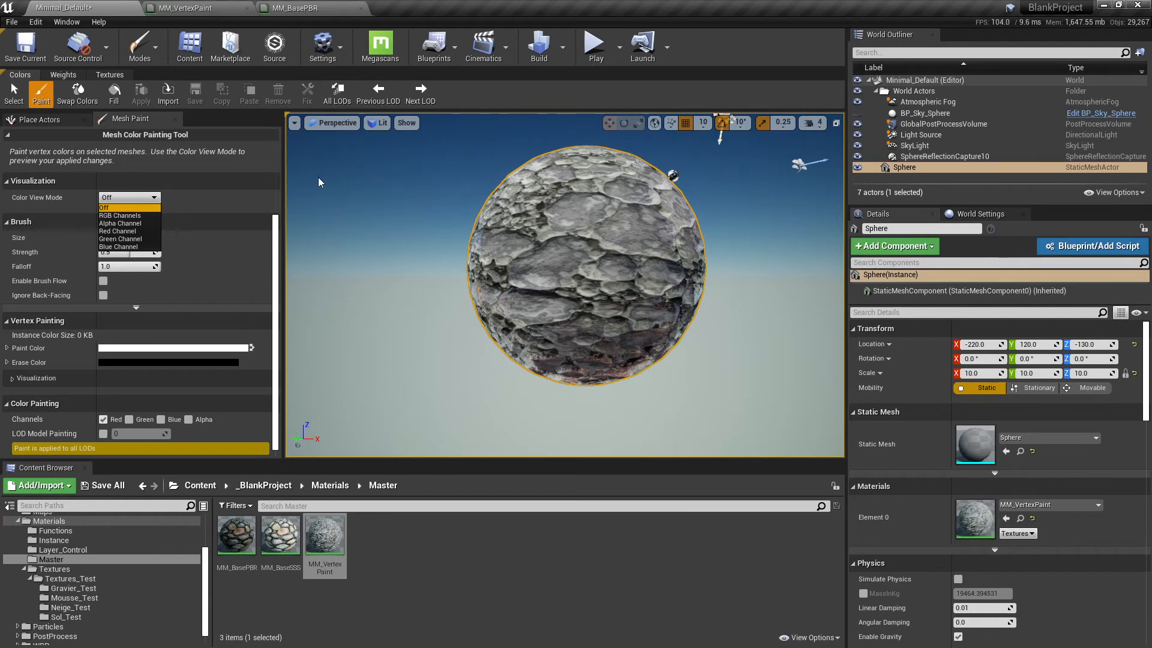
{"action": "left_click", "coordinate": [114, 230]}
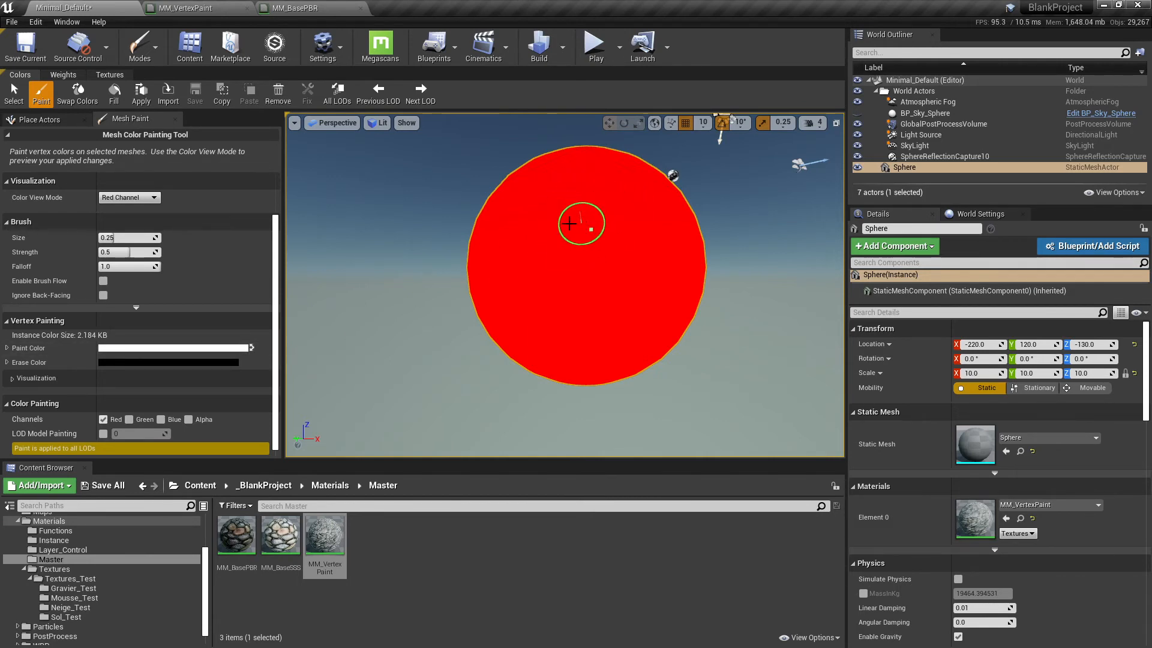
Step: Paint a black vertex-color patch on the upper front of the sphere and set Color View Mode to Off
{"action": "left_click", "coordinate": [251, 348]}
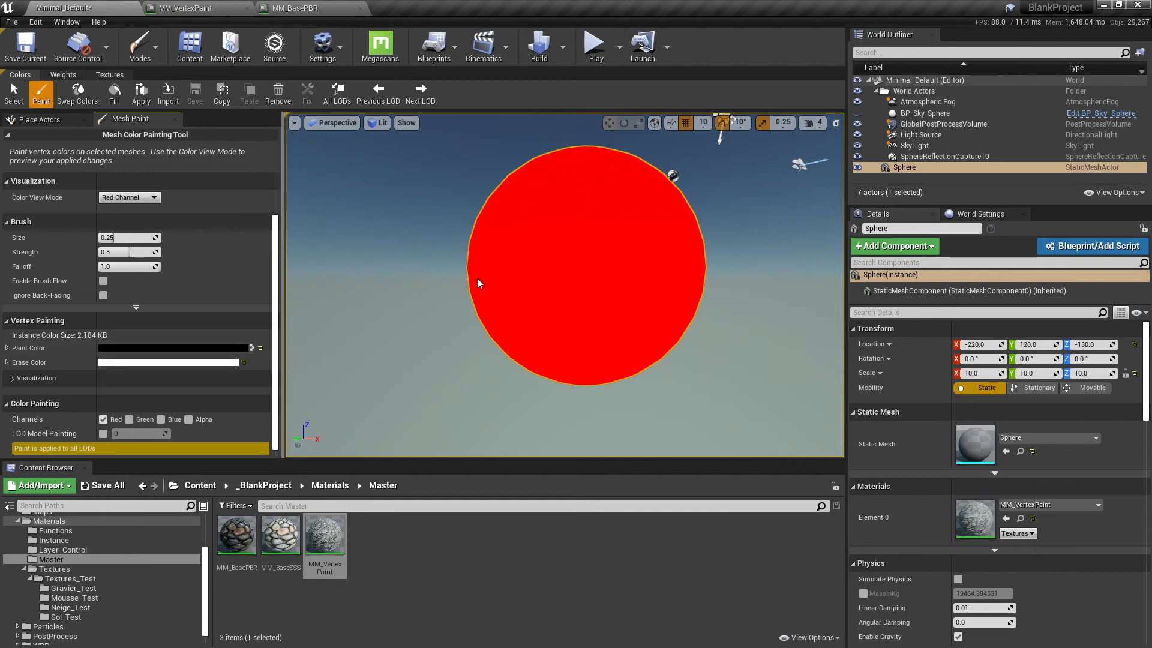
{"action": "mouse_move", "coordinate": [606, 199]}
{"action": "left_mouse_down"}
{"action": "mouse_move", "coordinate": [550, 210]}
{"action": "mouse_move", "coordinate": [576, 231]}
{"action": "mouse_move", "coordinate": [612, 210]}
{"action": "left_mouse_up"}
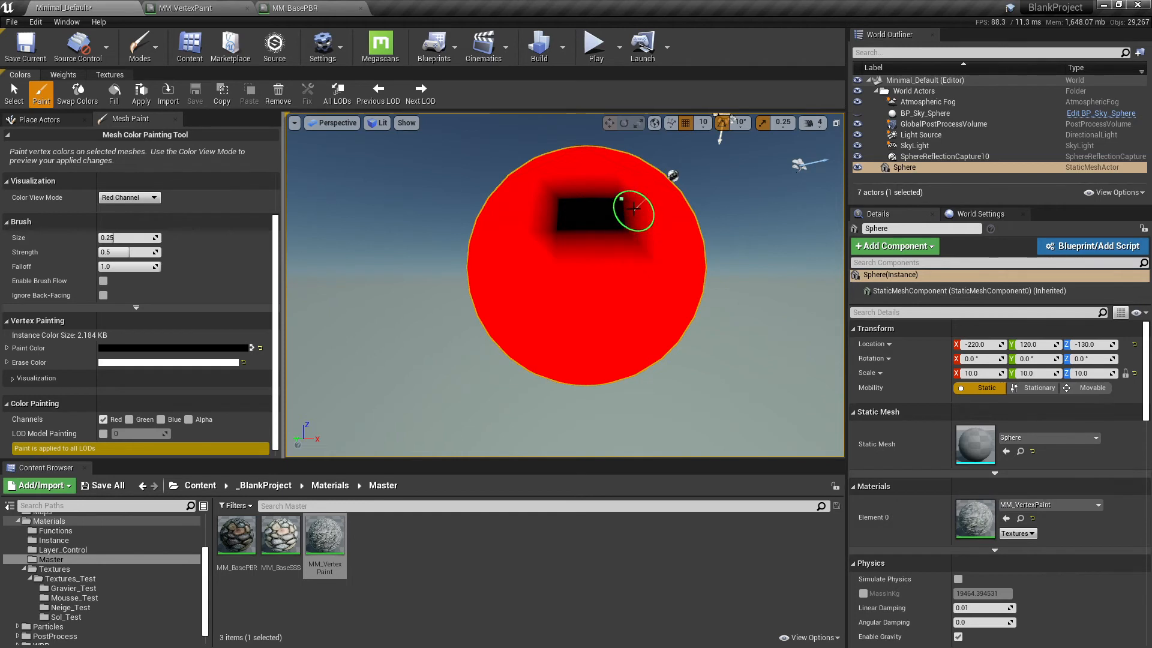
{"action": "mouse_move", "coordinate": [621, 198]}
{"action": "left_mouse_down"}
{"action": "mouse_move", "coordinate": [656, 185]}
{"action": "mouse_move", "coordinate": [638, 198]}
{"action": "mouse_move", "coordinate": [622, 180]}
{"action": "mouse_move", "coordinate": [553, 193]}
{"action": "mouse_move", "coordinate": [596, 180]}
{"action": "mouse_move", "coordinate": [558, 192]}
{"action": "mouse_move", "coordinate": [536, 231]}
{"action": "mouse_move", "coordinate": [637, 237]}
{"action": "mouse_move", "coordinate": [546, 238]}
{"action": "mouse_move", "coordinate": [640, 248]}
{"action": "mouse_move", "coordinate": [540, 244]}
{"action": "mouse_move", "coordinate": [586, 236]}
{"action": "mouse_move", "coordinate": [636, 258]}
{"action": "mouse_move", "coordinate": [552, 280]}
{"action": "mouse_move", "coordinate": [617, 270]}
{"action": "mouse_move", "coordinate": [607, 198]}
{"action": "mouse_move", "coordinate": [605, 209]}
{"action": "left_mouse_up"}
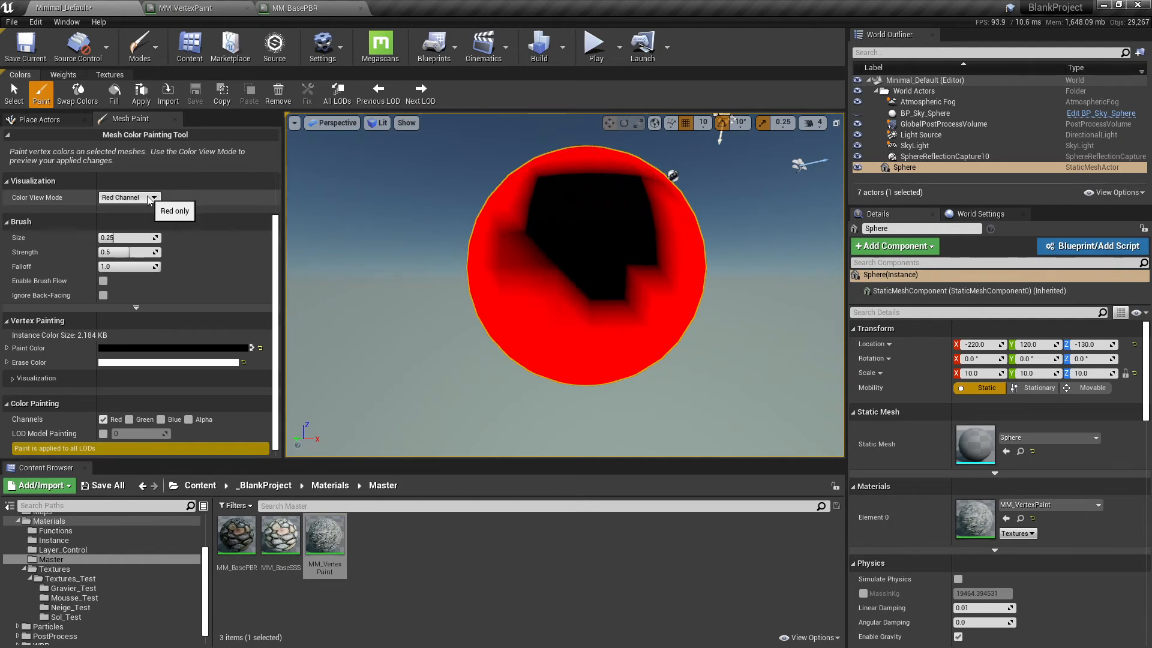
{"action": "left_click", "coordinate": [138, 200]}
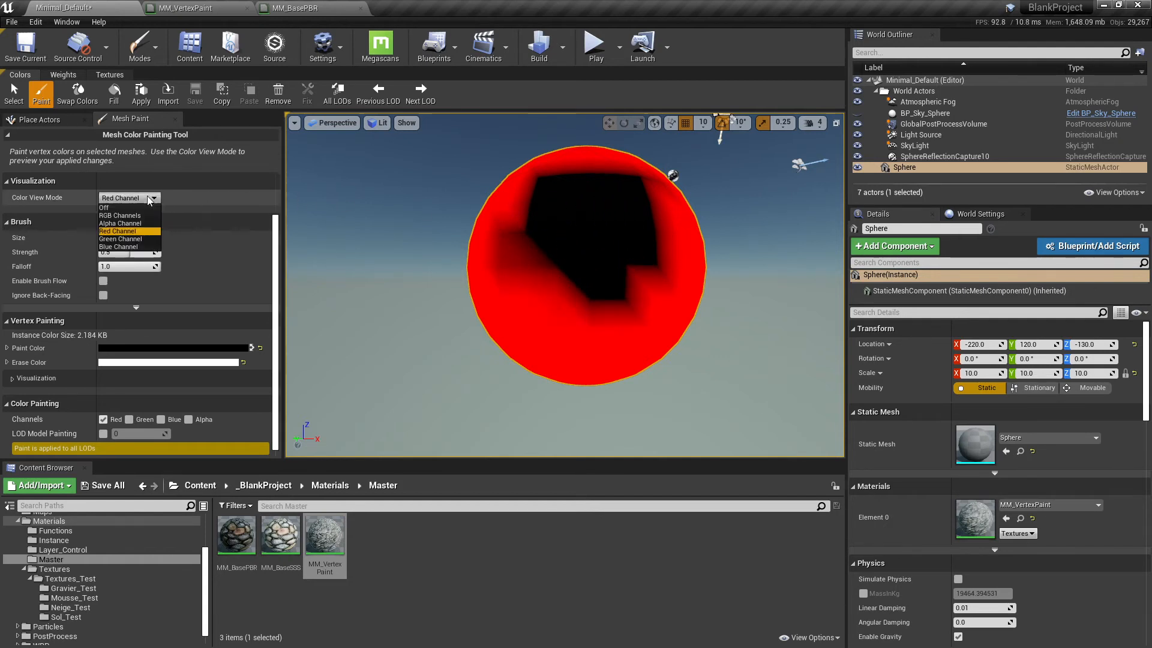
{"action": "left_click", "coordinate": [114, 207]}
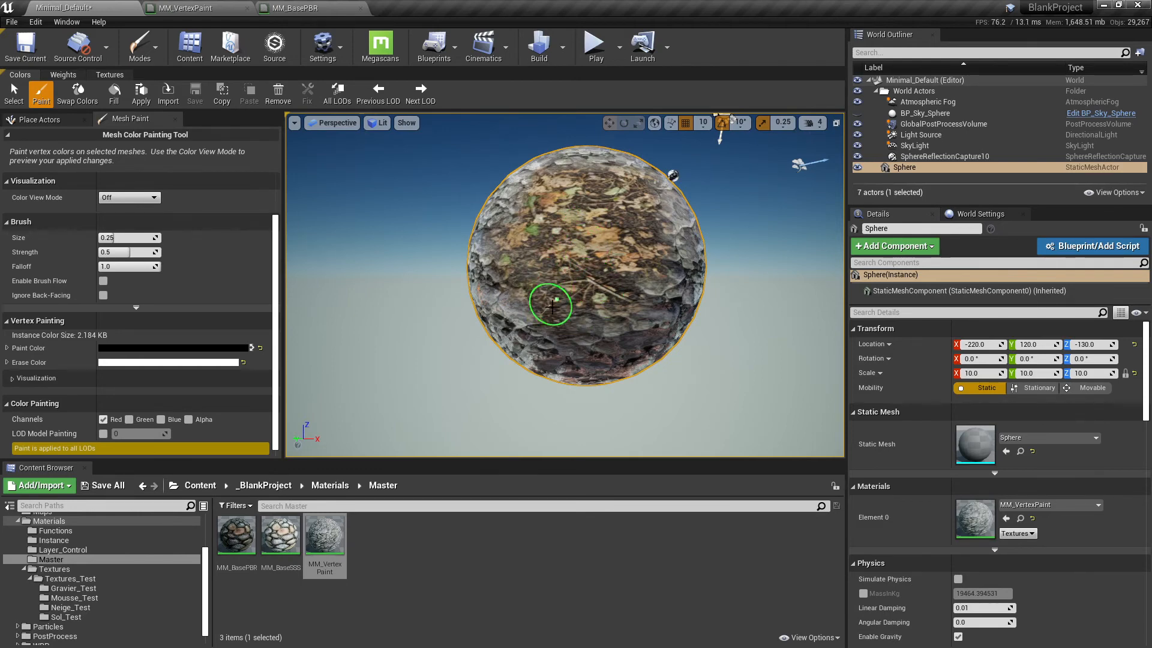
Step: Paint black vertex color over the adjoining rock-covered side of the sphere, extending the leaf-covered area
{"action": "mouse_move", "coordinate": [450, 278]}
{"action": "right_mouse_down"}
{"action": "mouse_move", "coordinate": [523, 267]}
{"action": "mouse_move", "coordinate": [534, 249]}
{"action": "right_mouse_up"}
{"action": "key", "text": "a"}
{"action": "key", "text": "s"}
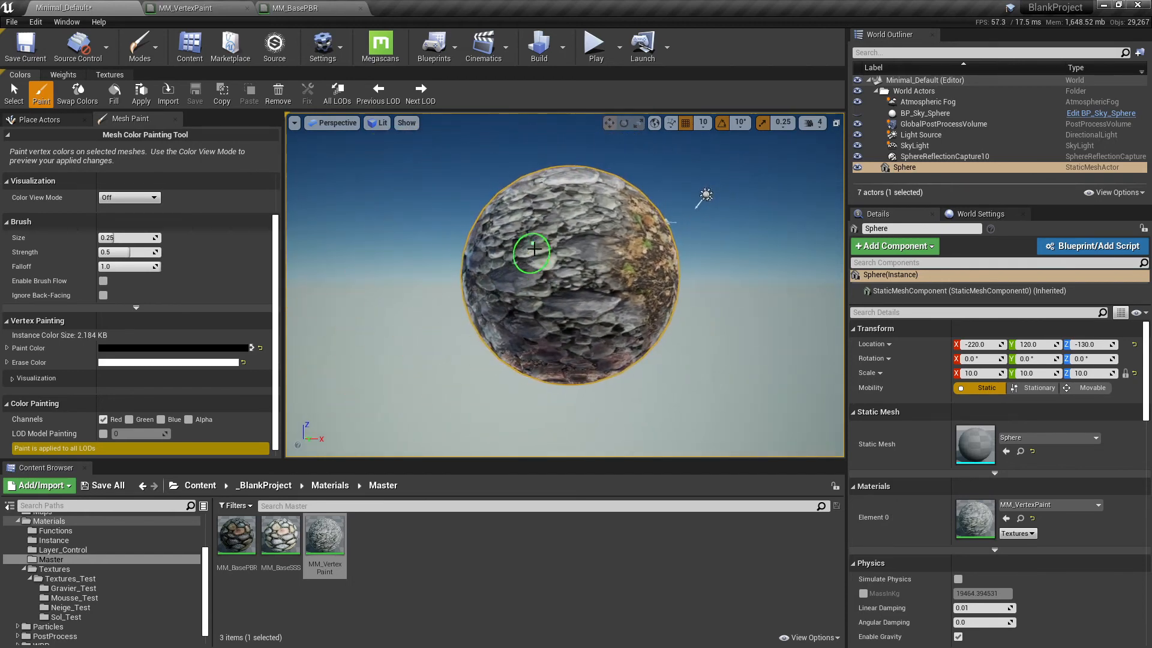
{"action": "mouse_move", "coordinate": [534, 249]}
{"action": "left_mouse_down"}
{"action": "mouse_move", "coordinate": [637, 280]}
{"action": "mouse_move", "coordinate": [599, 290]}
{"action": "mouse_move", "coordinate": [558, 272]}
{"action": "mouse_move", "coordinate": [552, 228]}
{"action": "mouse_move", "coordinate": [611, 200]}
{"action": "mouse_move", "coordinate": [584, 322]}
{"action": "mouse_move", "coordinate": [561, 314]}
{"action": "mouse_move", "coordinate": [581, 337]}
{"action": "mouse_move", "coordinate": [620, 301]}
{"action": "left_mouse_up"}
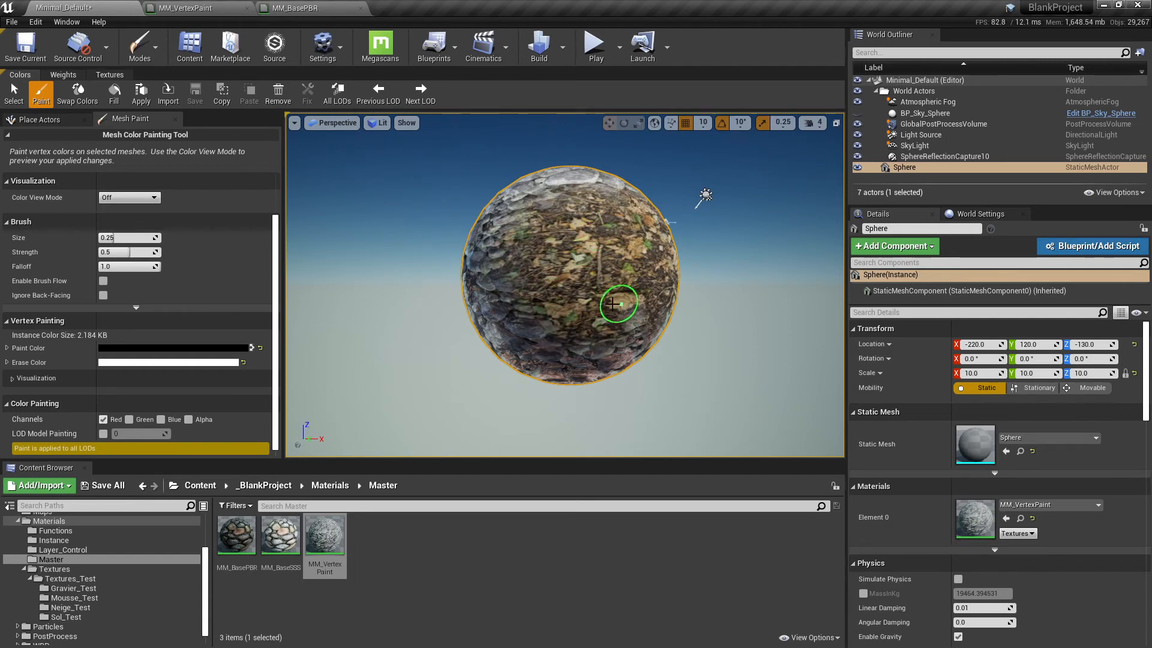
Step: Swap the paint color back to white and paint over the leaf-covered areas of the sphere to restore the rock texture
{"action": "key", "text": "w"}
{"action": "right_click_drag", "start_coordinate": [626, 268], "coordinate": [628, 269]}
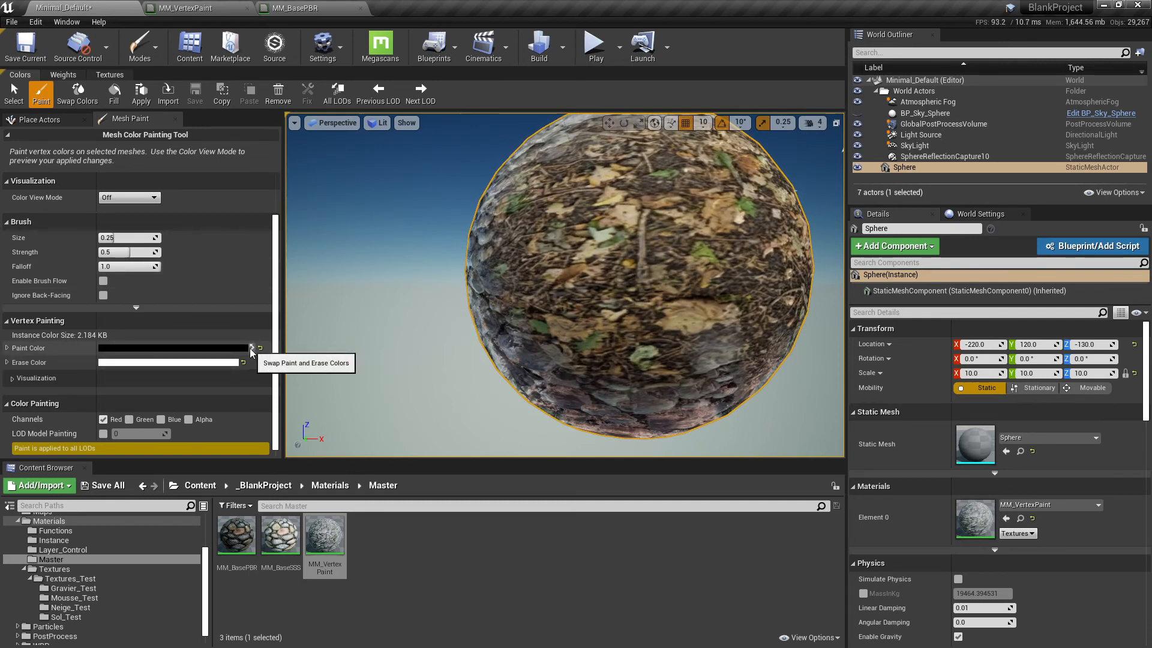
{"action": "left_click", "coordinate": [251, 348]}
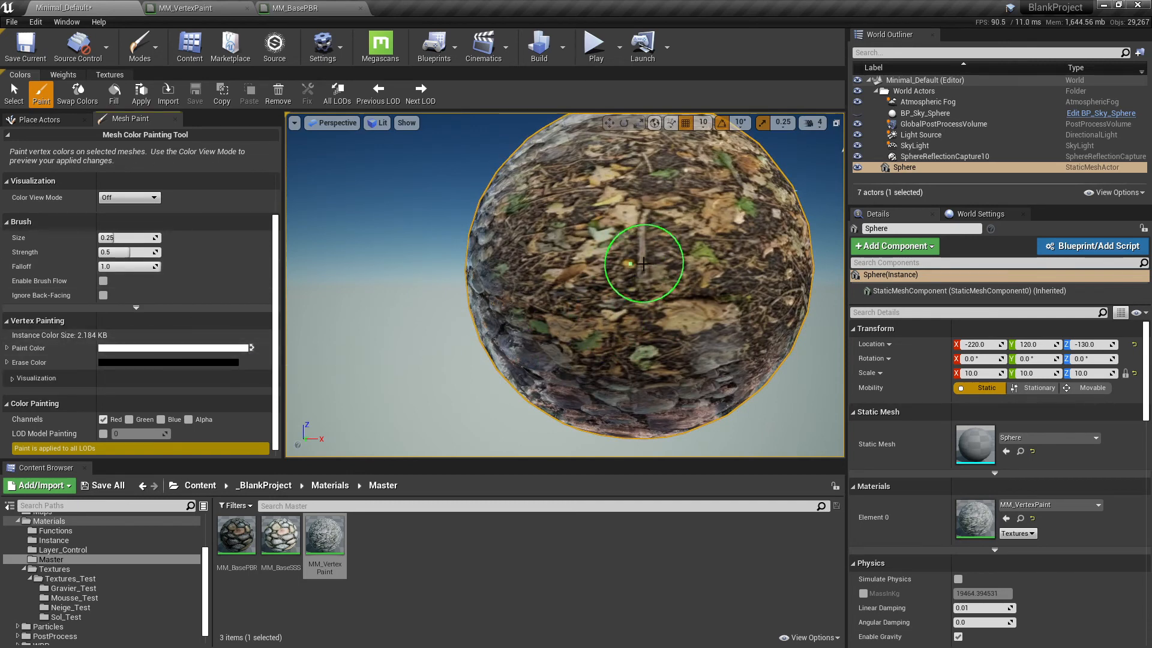
{"action": "mouse_move", "coordinate": [653, 267]}
{"action": "left_mouse_down"}
{"action": "mouse_move", "coordinate": [589, 327]}
{"action": "mouse_move", "coordinate": [643, 330]}
{"action": "mouse_move", "coordinate": [628, 210]}
{"action": "mouse_move", "coordinate": [574, 216]}
{"action": "mouse_move", "coordinate": [586, 197]}
{"action": "mouse_move", "coordinate": [577, 170]}
{"action": "left_mouse_up"}
{"action": "right_click_drag", "start_coordinate": [577, 169], "coordinate": [595, 174]}
{"action": "mouse_move", "coordinate": [517, 163]}
{"action": "right_mouse_down"}
{"action": "mouse_move", "coordinate": [520, 198]}
{"action": "mouse_move", "coordinate": [516, 171]}
{"action": "right_mouse_up"}
{"action": "mouse_move", "coordinate": [510, 298]}
{"action": "left_mouse_down"}
{"action": "mouse_move", "coordinate": [506, 278]}
{"action": "mouse_move", "coordinate": [501, 300]}
{"action": "mouse_move", "coordinate": [576, 264]}
{"action": "mouse_move", "coordinate": [561, 334]}
{"action": "mouse_move", "coordinate": [499, 375]}
{"action": "left_mouse_up"}
{"action": "left_click_drag", "start_coordinate": [654, 312], "coordinate": [643, 296]}
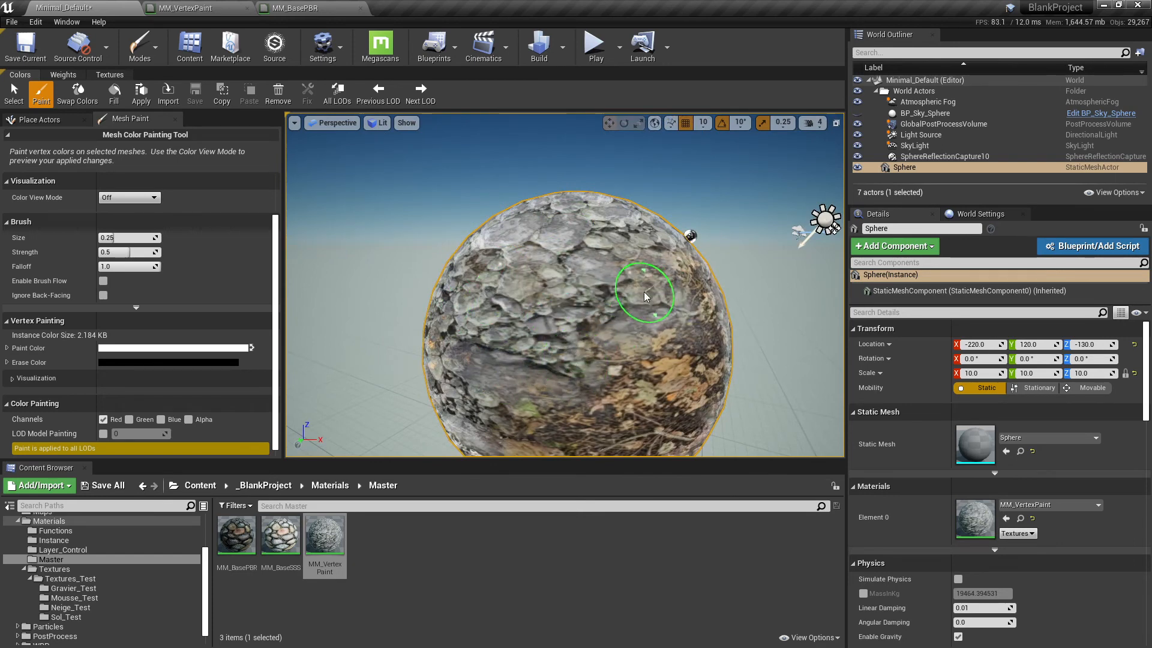
{"action": "key", "text": "d"}
{"action": "right_click_drag", "start_coordinate": [654, 291], "coordinate": [548, 290]}
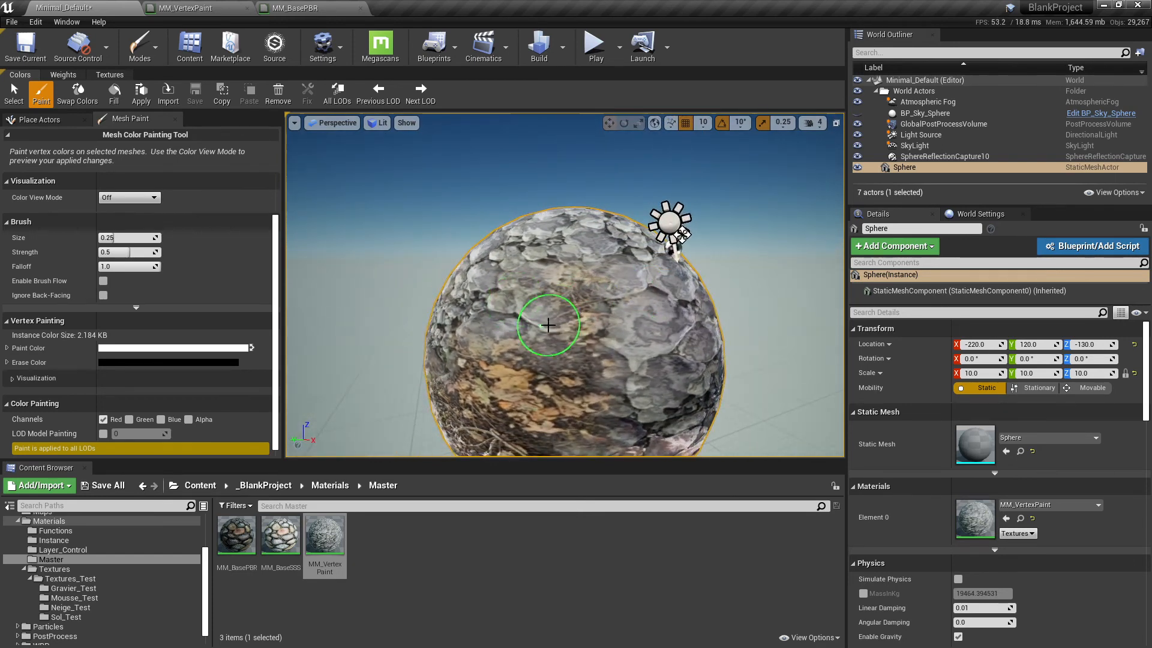
{"action": "mouse_move", "coordinate": [551, 324]}
{"action": "left_mouse_down"}
{"action": "mouse_move", "coordinate": [599, 381]}
{"action": "mouse_move", "coordinate": [486, 362]}
{"action": "left_mouse_up"}
{"action": "mouse_move", "coordinate": [484, 362]}
{"action": "right_mouse_down"}
{"action": "mouse_move", "coordinate": [321, 329]}
{"action": "mouse_move", "coordinate": [318, 244]}
{"action": "mouse_move", "coordinate": [488, 241]}
{"action": "mouse_move", "coordinate": [564, 259]}
{"action": "right_mouse_up"}
{"action": "key", "text": "a"}
{"action": "key", "text": "s"}
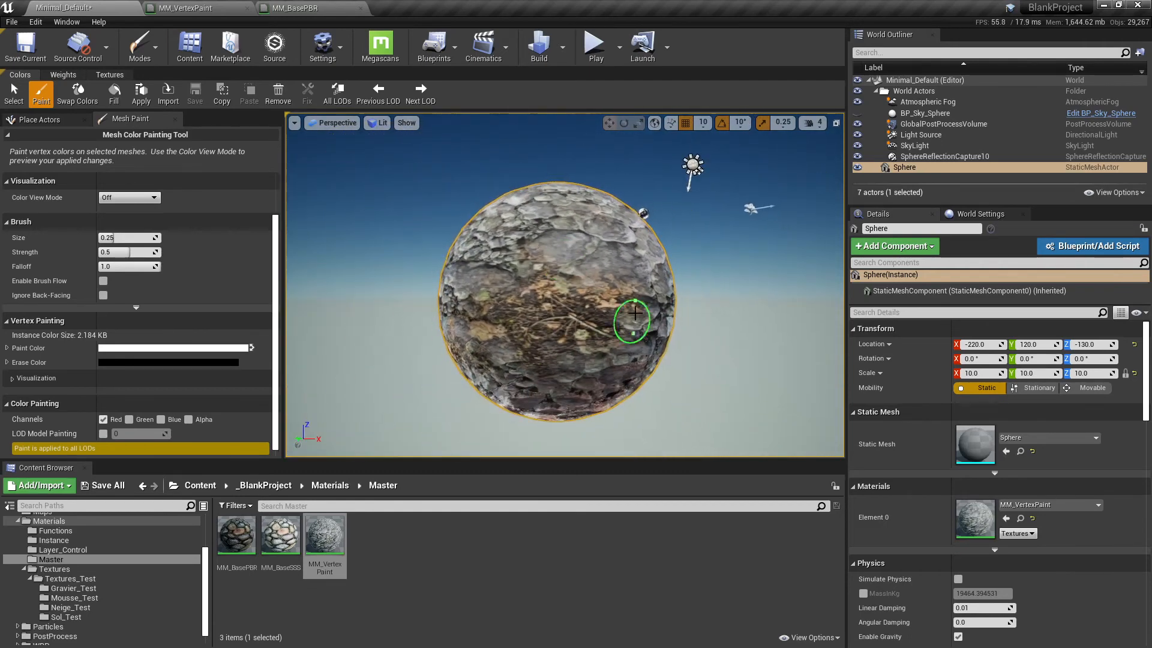
{"action": "mouse_move", "coordinate": [632, 318]}
{"action": "left_mouse_down"}
{"action": "mouse_move", "coordinate": [481, 286]}
{"action": "mouse_move", "coordinate": [571, 311]}
{"action": "mouse_move", "coordinate": [476, 342]}
{"action": "mouse_move", "coordinate": [588, 368]}
{"action": "mouse_move", "coordinate": [561, 391]}
{"action": "mouse_move", "coordinate": [573, 330]}
{"action": "mouse_move", "coordinate": [639, 364]}
{"action": "mouse_move", "coordinate": [484, 342]}
{"action": "mouse_move", "coordinate": [599, 307]}
{"action": "mouse_move", "coordinate": [592, 228]}
{"action": "left_mouse_up"}
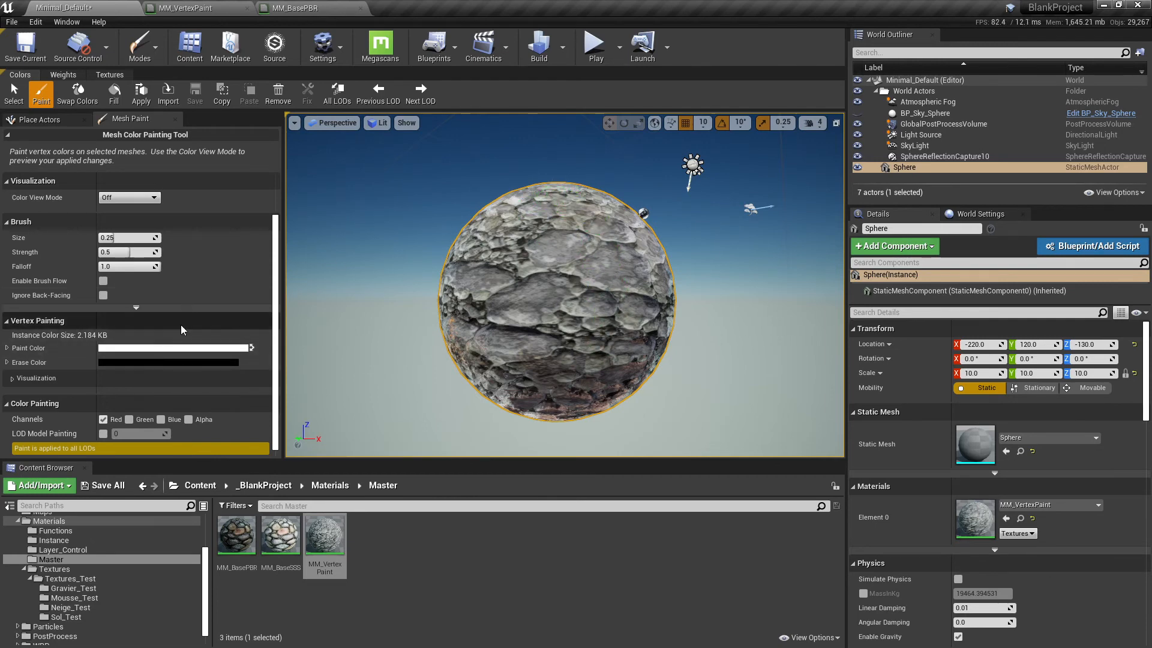
Step: Reselect the Sphere, swap the paint color to black, and paint vertex color on the sphere's underside
{"action": "left_click", "coordinate": [501, 191]}
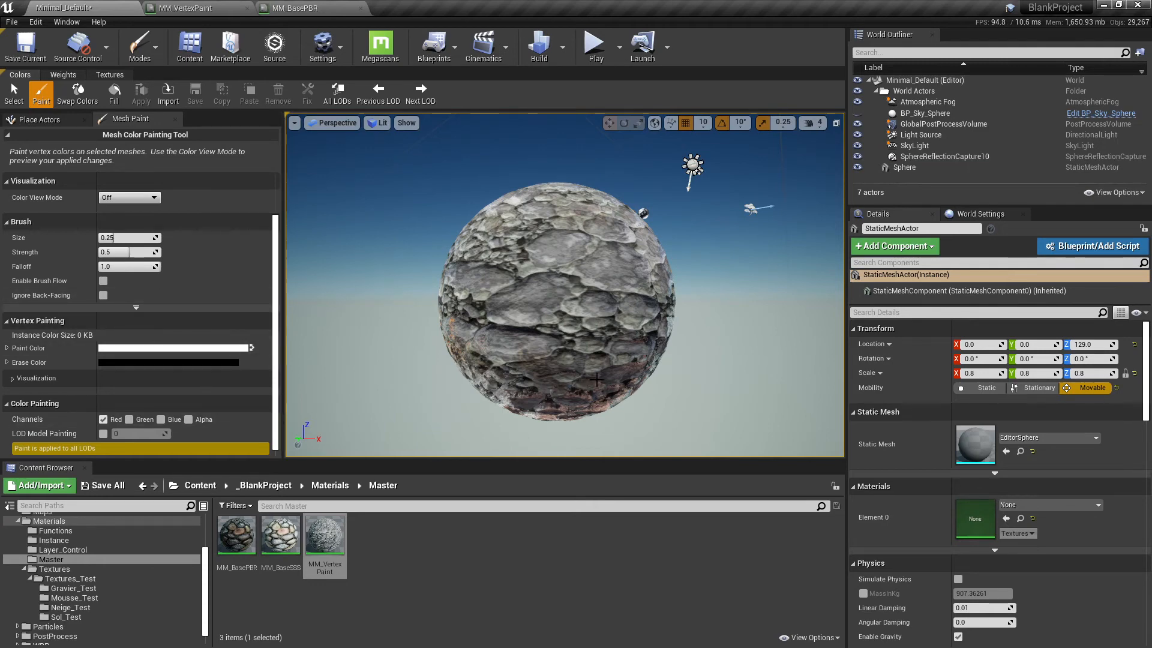
{"action": "left_click", "coordinate": [611, 359]}
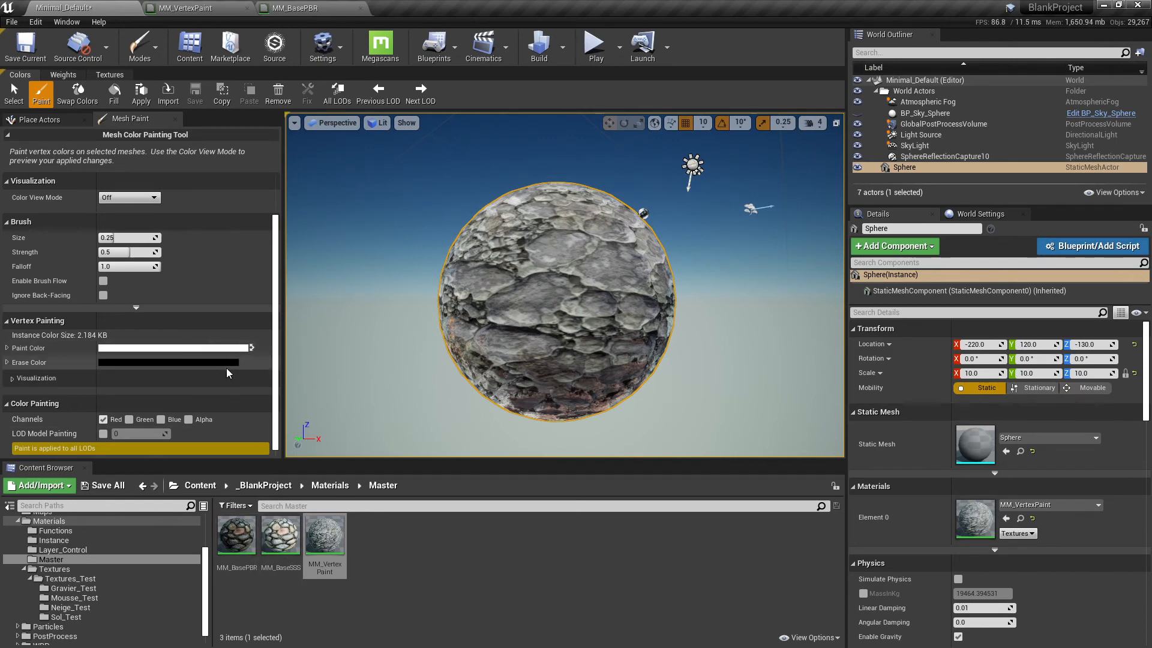
{"action": "left_click", "coordinate": [253, 347]}
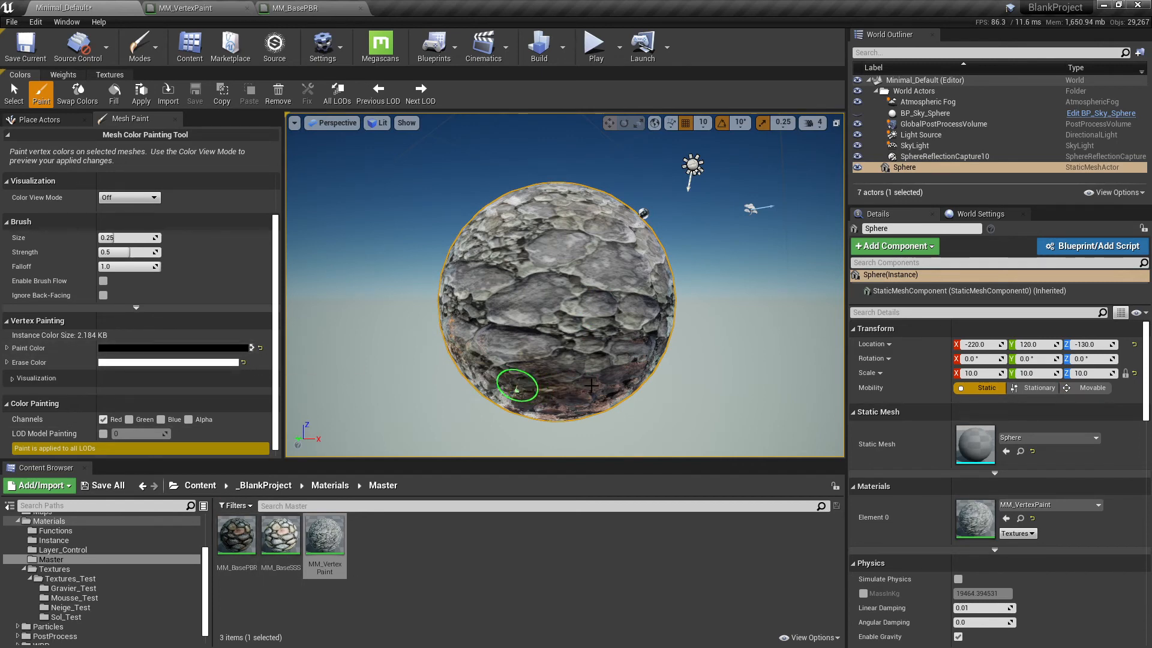
{"action": "mouse_move", "coordinate": [567, 415]}
{"action": "right_mouse_down"}
{"action": "mouse_move", "coordinate": [574, 363]}
{"action": "mouse_move", "coordinate": [557, 415]}
{"action": "mouse_move", "coordinate": [578, 298]}
{"action": "mouse_move", "coordinate": [571, 404]}
{"action": "right_mouse_up"}
{"action": "key", "text": "s"}
{"action": "key", "text": "q"}
{"action": "key", "text": "w"}
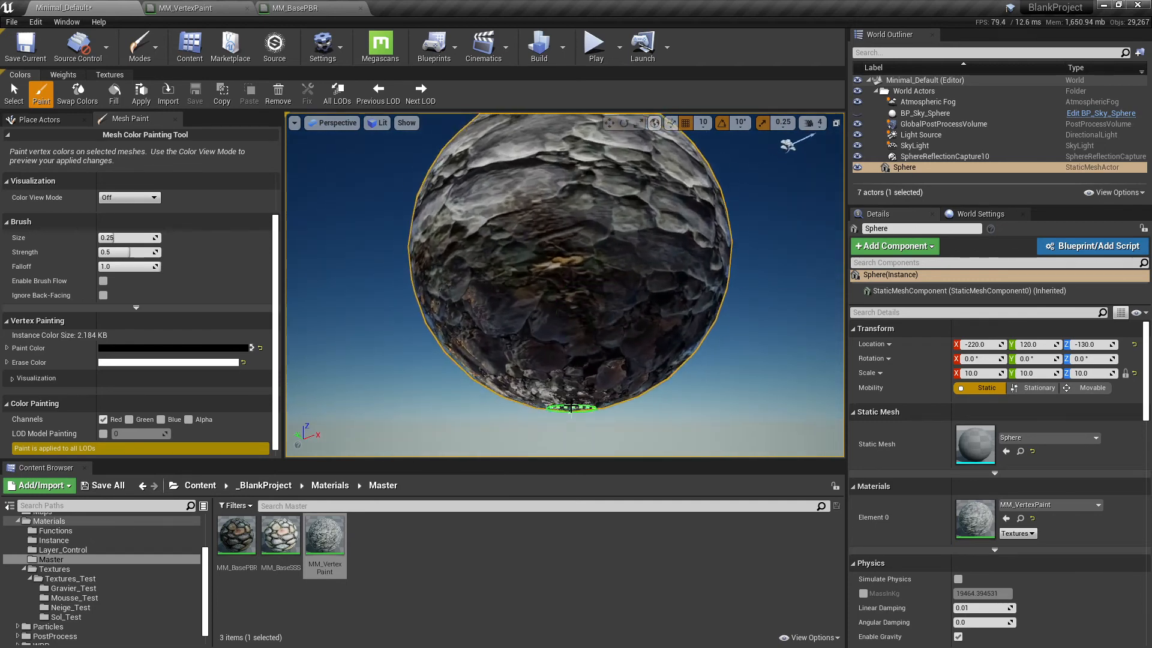
{"action": "mouse_move", "coordinate": [567, 330]}
{"action": "left_mouse_down"}
{"action": "mouse_move", "coordinate": [514, 265]}
{"action": "mouse_move", "coordinate": [591, 232]}
{"action": "mouse_move", "coordinate": [601, 213]}
{"action": "mouse_move", "coordinate": [465, 206]}
{"action": "mouse_move", "coordinate": [574, 238]}
{"action": "left_mouse_up"}
Step: Extend the black vertex paint around the sphere's lower half up to its equator and inspect the sides
{"action": "mouse_move", "coordinate": [574, 238]}
{"action": "right_mouse_down"}
{"action": "mouse_move", "coordinate": [563, 185]}
{"action": "mouse_move", "coordinate": [563, 397]}
{"action": "right_mouse_up"}
{"action": "key", "text": "e"}
{"action": "key", "text": "s"}
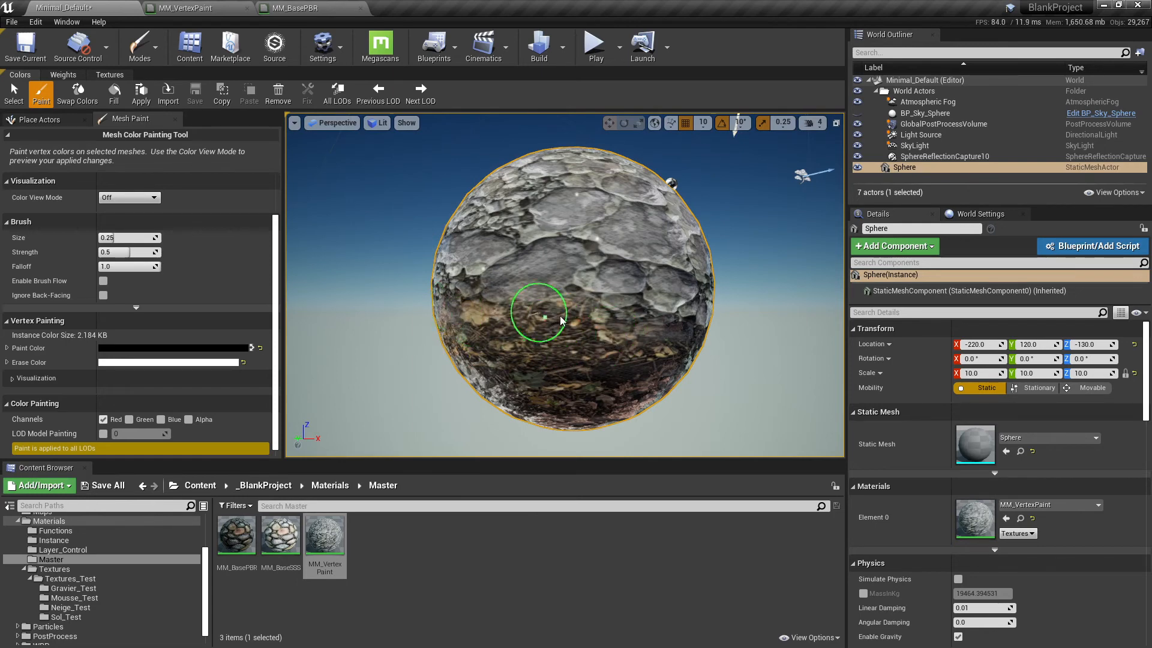
{"action": "left_click_drag", "start_coordinate": [562, 319], "coordinate": [683, 327]}
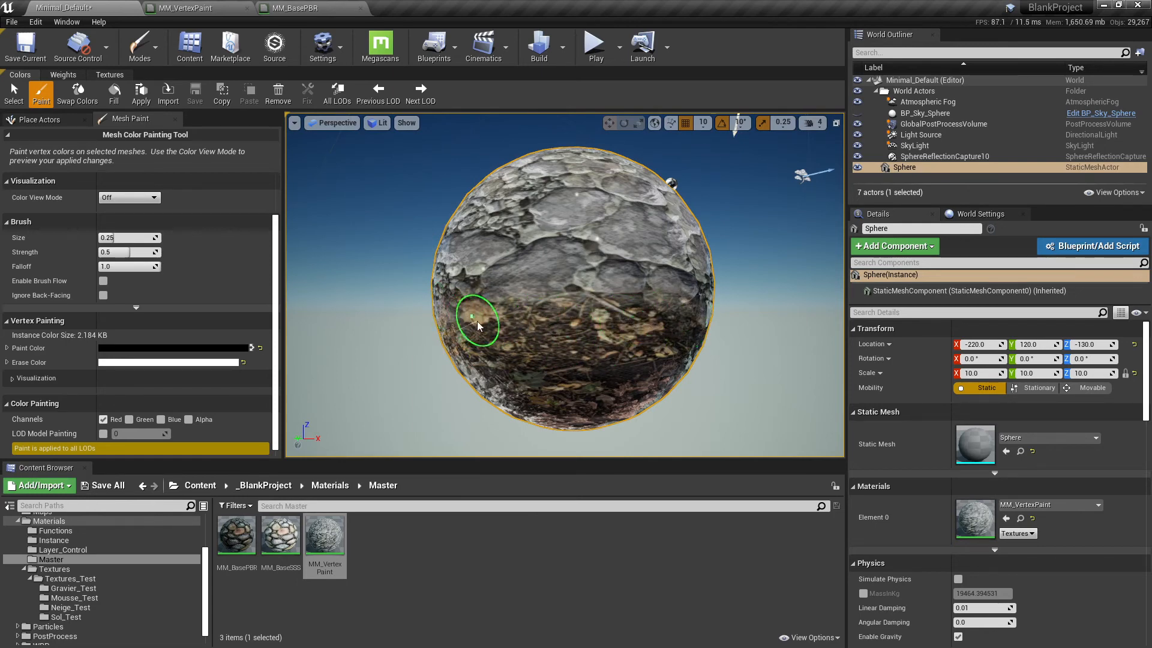
{"action": "mouse_move", "coordinate": [477, 321]}
{"action": "left_mouse_down", "text": "alt"}
{"action": "mouse_move", "coordinate": [506, 326]}
{"action": "mouse_move", "coordinate": [483, 322]}
{"action": "mouse_move", "coordinate": [599, 301]}
{"action": "mouse_move", "coordinate": [618, 328]}
{"action": "mouse_move", "coordinate": [586, 304]}
{"action": "mouse_move", "coordinate": [625, 298]}
{"action": "mouse_move", "coordinate": [498, 304]}
{"action": "mouse_move", "coordinate": [437, 348]}
{"action": "mouse_move", "coordinate": [571, 327]}
{"action": "mouse_move", "coordinate": [606, 342]}
{"action": "mouse_move", "coordinate": [578, 308]}
{"action": "mouse_move", "coordinate": [555, 382]}
{"action": "left_mouse_up", "text": "alt"}
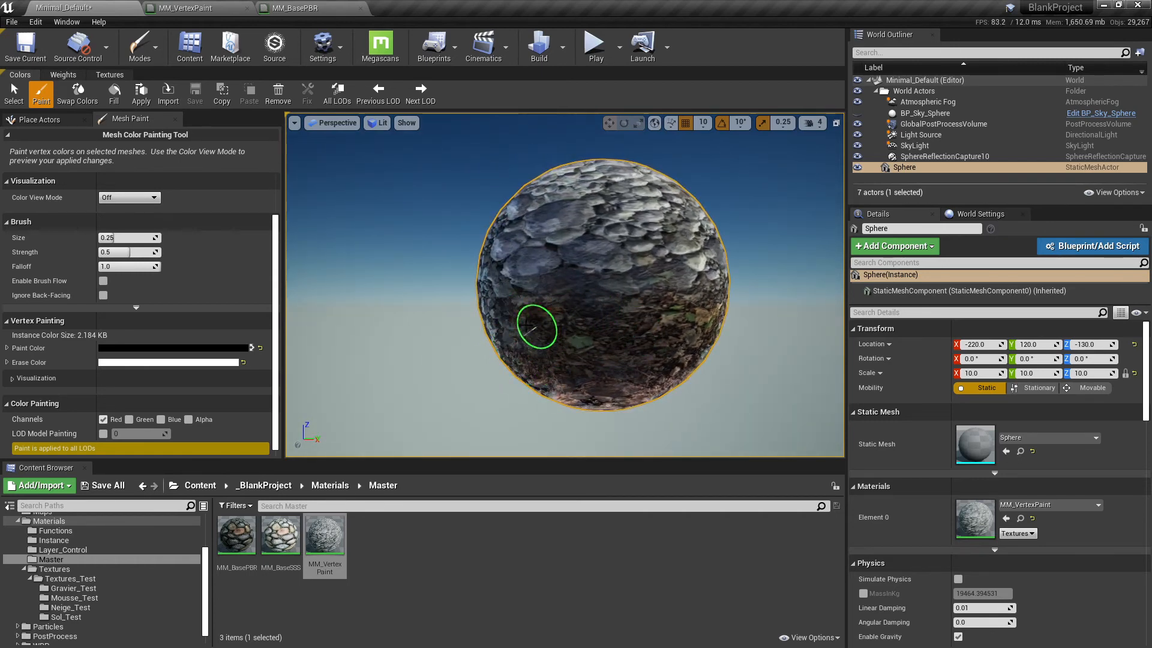
{"action": "mouse_move", "coordinate": [526, 326]}
{"action": "left_mouse_down", "text": "alt"}
{"action": "mouse_move", "coordinate": [540, 340]}
{"action": "mouse_move", "coordinate": [650, 327]}
{"action": "mouse_move", "coordinate": [548, 326]}
{"action": "mouse_move", "coordinate": [591, 384]}
{"action": "mouse_move", "coordinate": [558, 339]}
{"action": "mouse_move", "coordinate": [617, 329]}
{"action": "mouse_move", "coordinate": [609, 306]}
{"action": "mouse_move", "coordinate": [575, 348]}
{"action": "left_mouse_up", "text": "alt"}
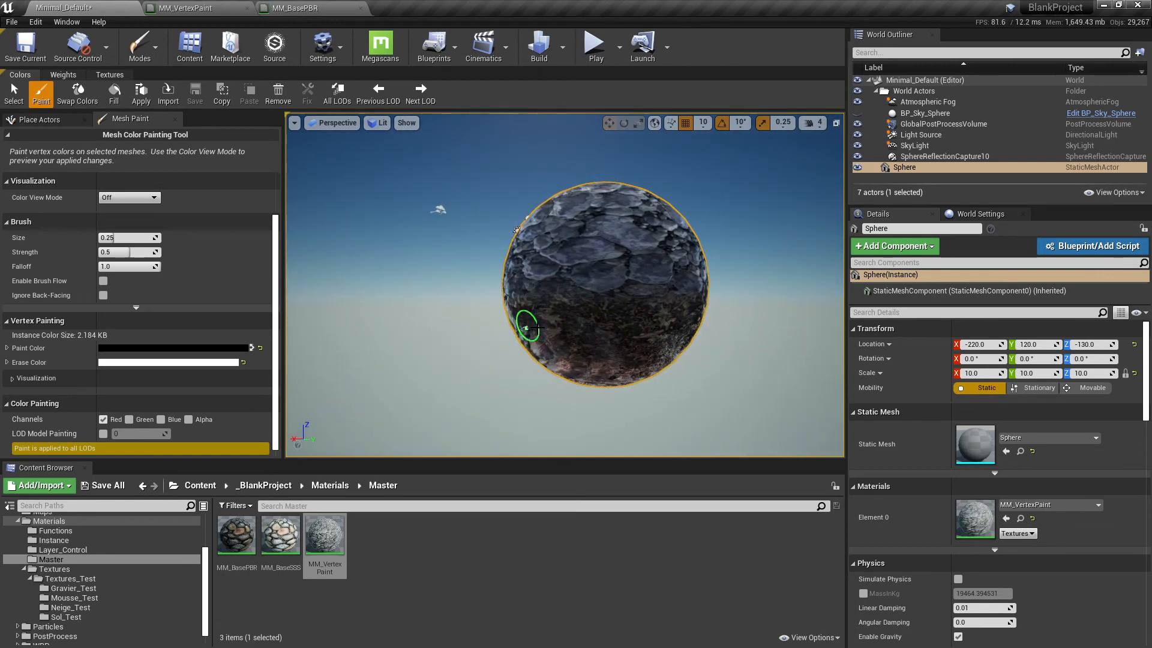
Step: Return to the MM_VertexPaint graph and try pulling a new connection from the Vertex Color node's G output
{"action": "left_click", "coordinate": [211, 7]}
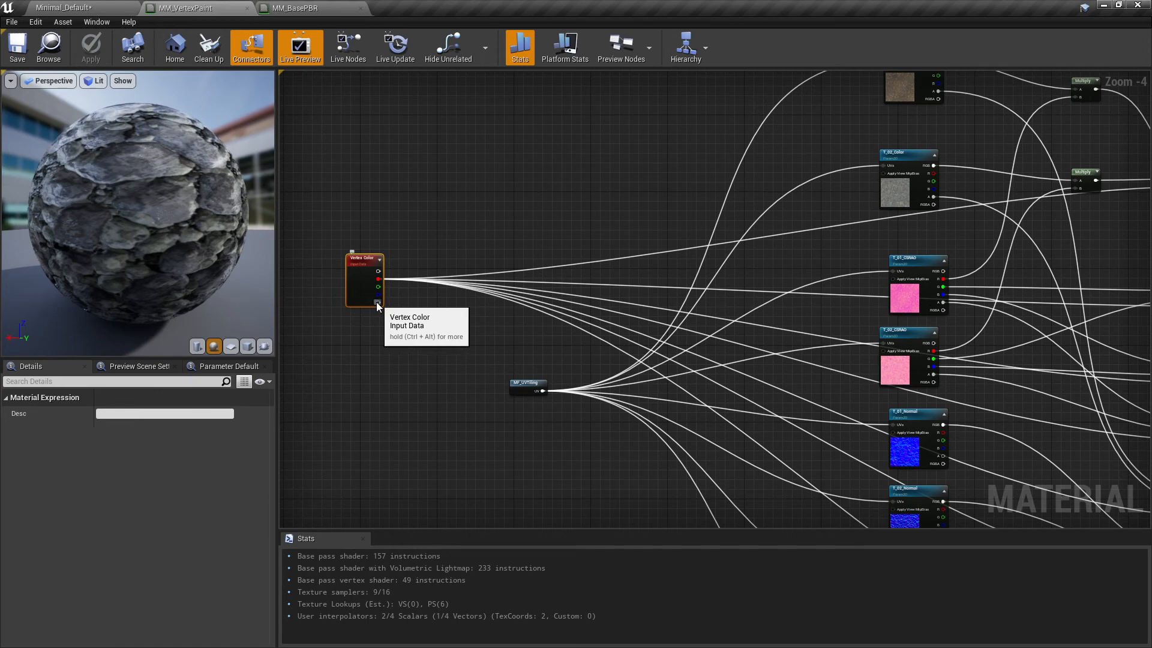
{"action": "left_click_drag", "start_coordinate": [378, 286], "coordinate": [441, 338]}
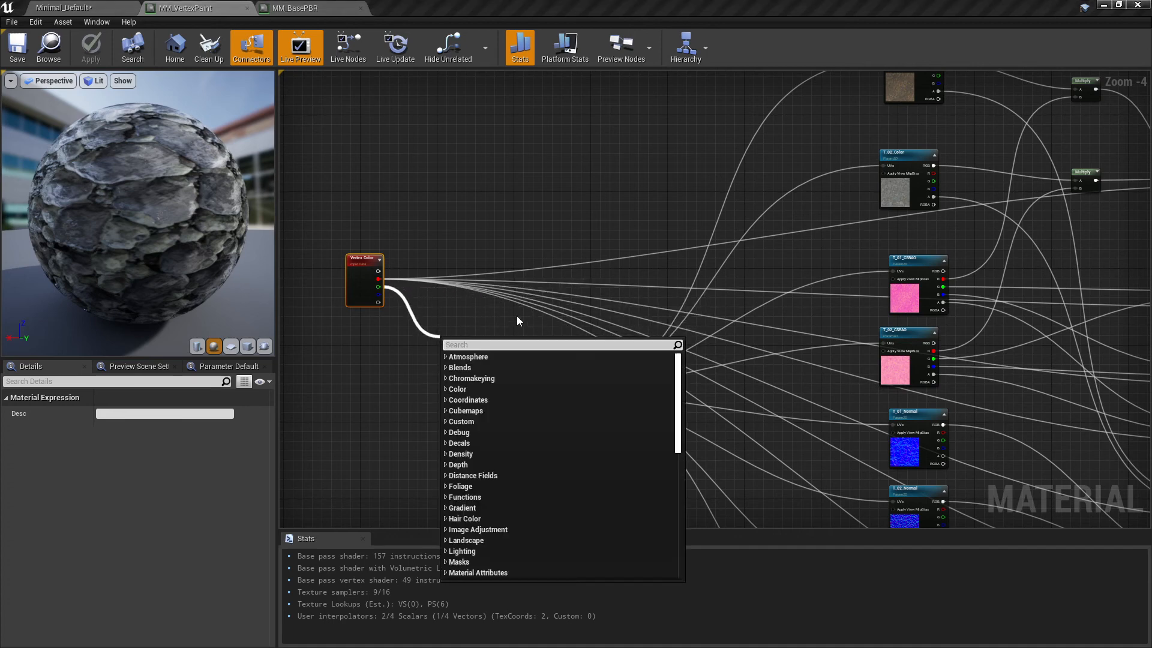
{"action": "right_click_drag", "start_coordinate": [516, 320], "coordinate": [431, 309]}
{"action": "left_click_drag", "start_coordinate": [292, 276], "coordinate": [399, 276]}
{"action": "right_click_drag", "start_coordinate": [399, 276], "coordinate": [369, 276]}
{"action": "left_click_drag", "start_coordinate": [369, 273], "coordinate": [372, 275]}
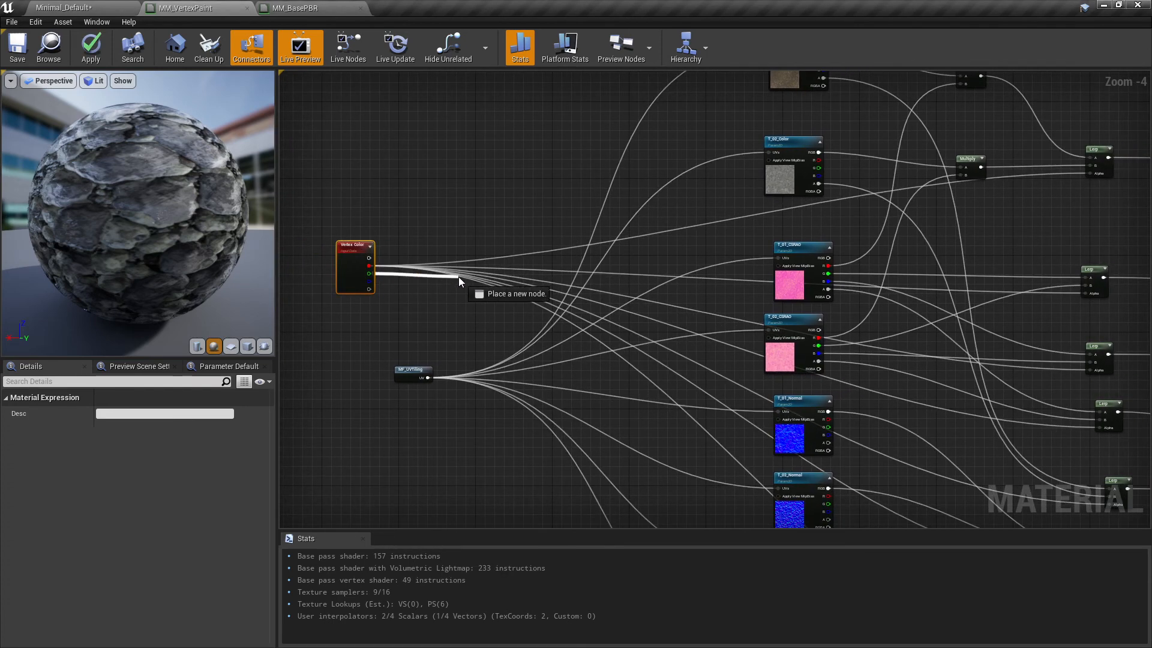
{"action": "left_click_drag", "start_coordinate": [459, 279], "coordinate": [440, 294]}
{"action": "left_click", "coordinate": [621, 261]}
Step: Disconnect the Roughness Intensity parameter from the B input of the roughness Multiply node in the MM_VertexPaint graph
{"action": "right_click_drag", "start_coordinate": [622, 260], "coordinate": [436, 241]}
{"action": "right_click_drag", "start_coordinate": [1111, 407], "coordinate": [894, 330]}
{"action": "right_click_drag", "start_coordinate": [951, 353], "coordinate": [873, 347]}
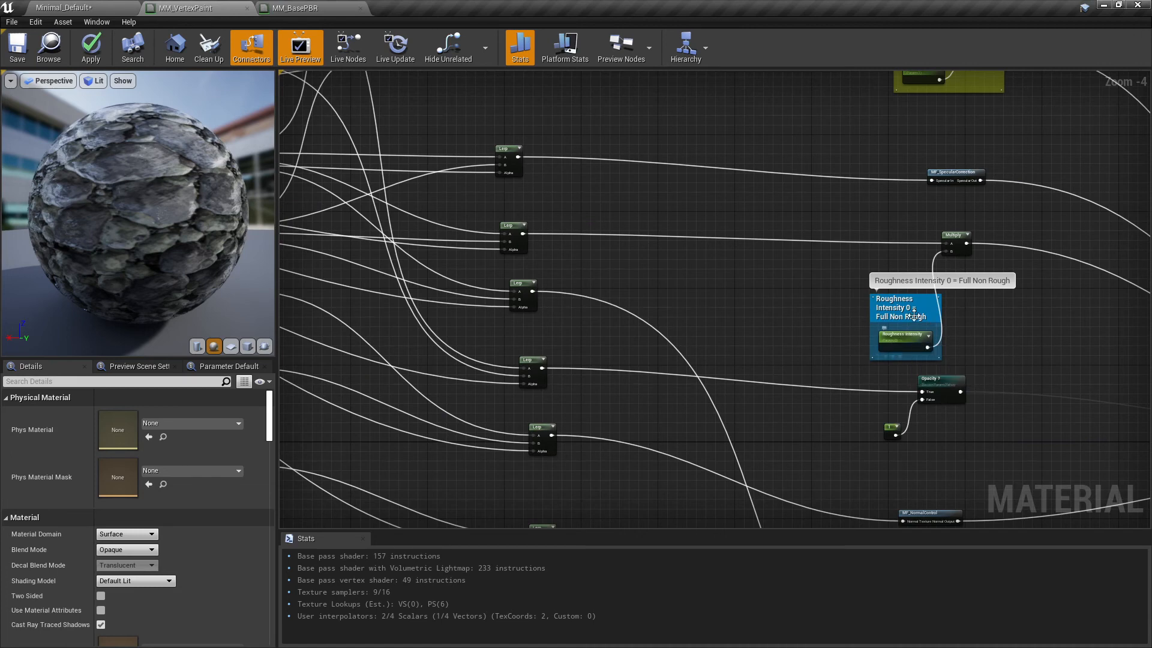
{"action": "right_click_drag", "start_coordinate": [443, 276], "coordinate": [972, 280]}
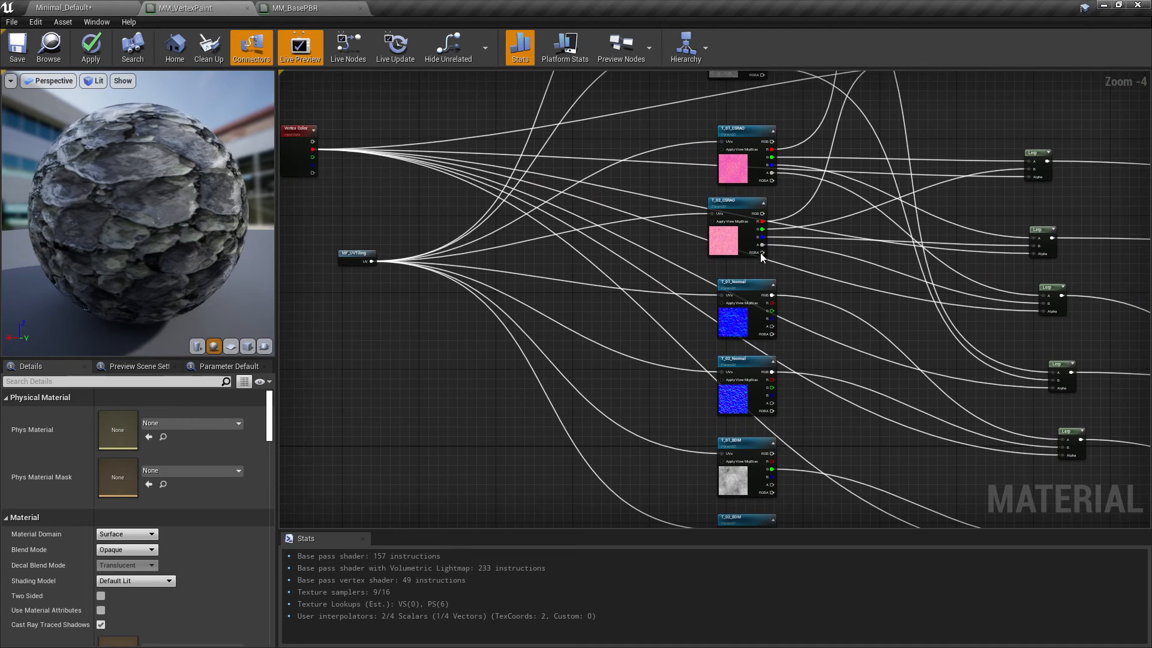
{"action": "right_click_drag", "start_coordinate": [761, 256], "coordinate": [281, 273]}
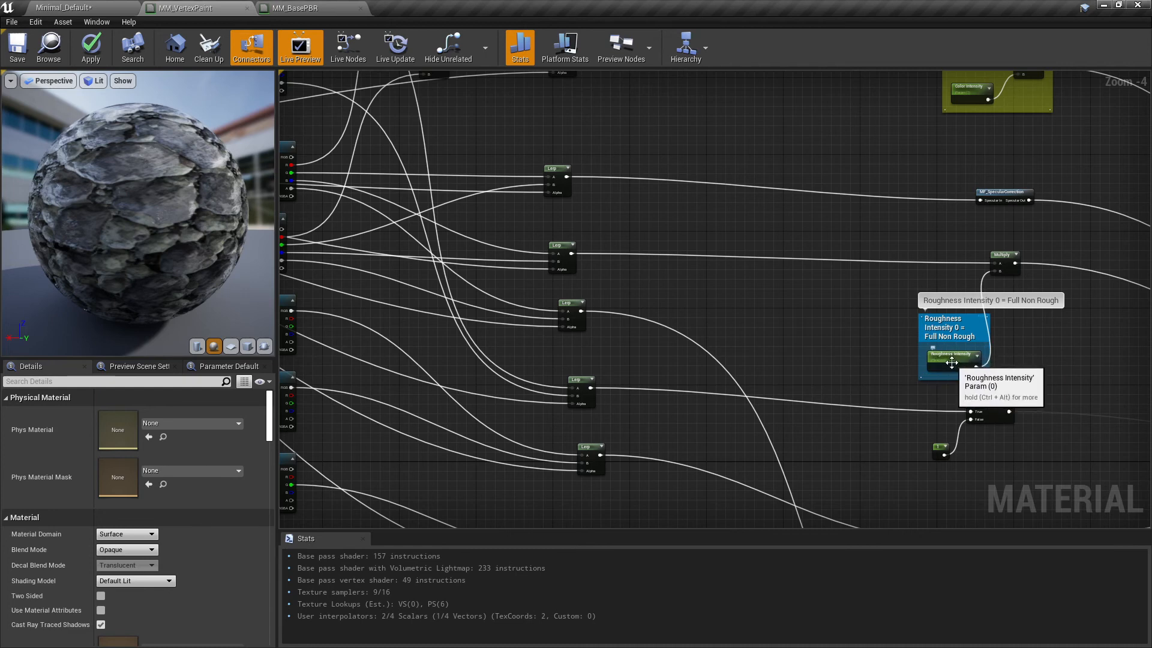
{"action": "left_click_drag", "start_coordinate": [910, 379], "coordinate": [911, 379]}
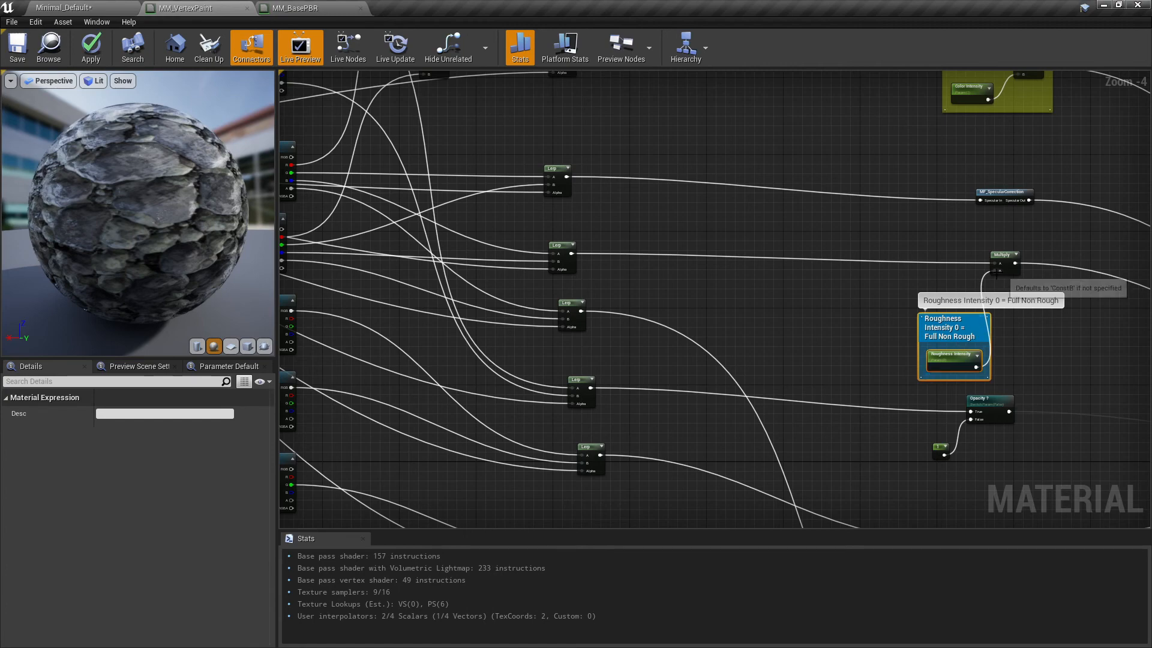
{"action": "left_click", "coordinate": [994, 273], "text": "ctrl"}
{"action": "left_click_drag", "start_coordinate": [994, 272], "coordinate": [971, 300], "text": "ctrl"}
{"action": "left_click", "coordinate": [703, 293]}
Step: Connect the Vertex Color node's green output to the roughness Multiply's B input, and apply and save the material
{"action": "right_click_drag", "start_coordinate": [669, 274], "coordinate": [994, 285]}
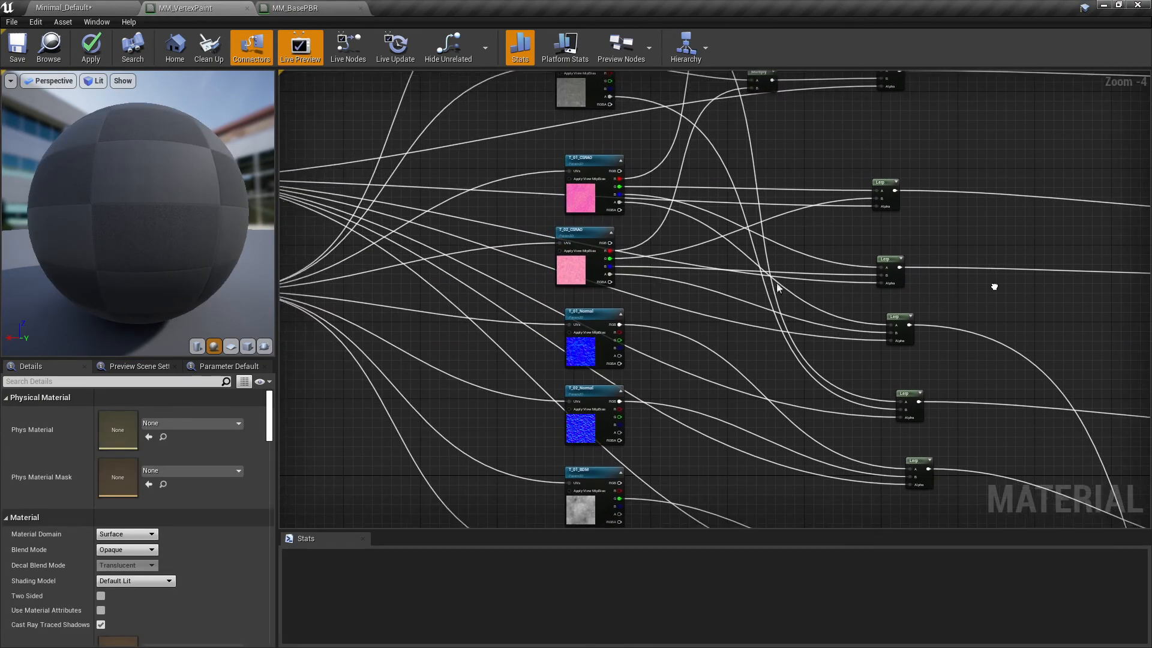
{"action": "right_click_drag", "start_coordinate": [587, 285], "coordinate": [860, 281]}
{"action": "left_click_drag", "start_coordinate": [432, 182], "coordinate": [961, 279]}
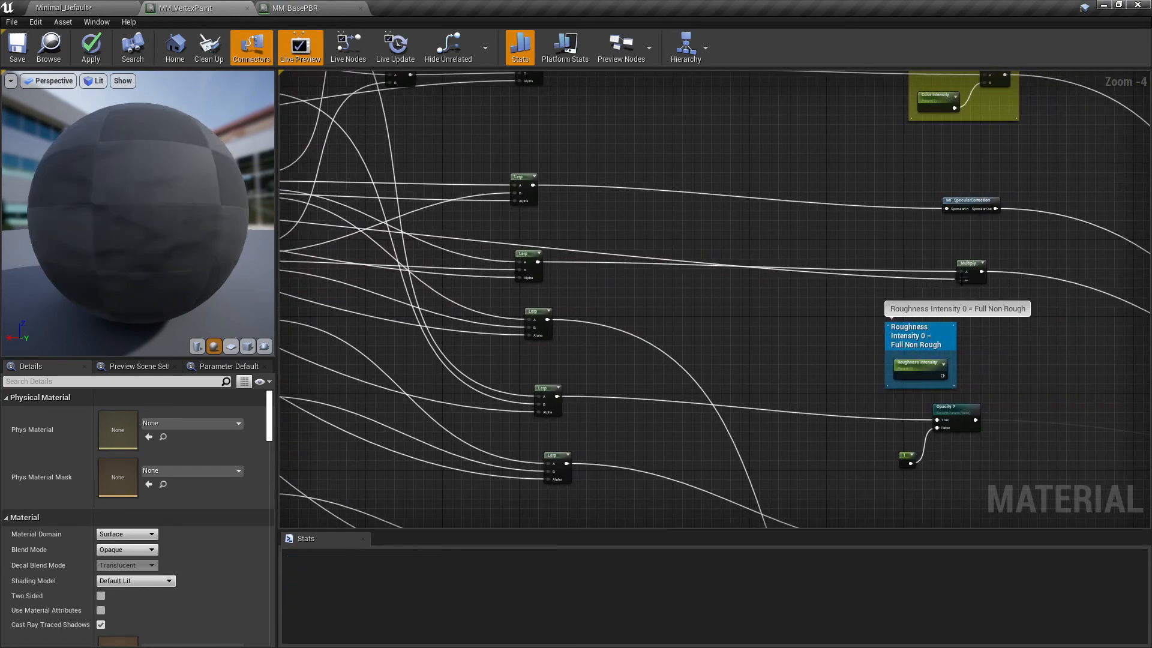
{"action": "left_click", "coordinate": [93, 48]}
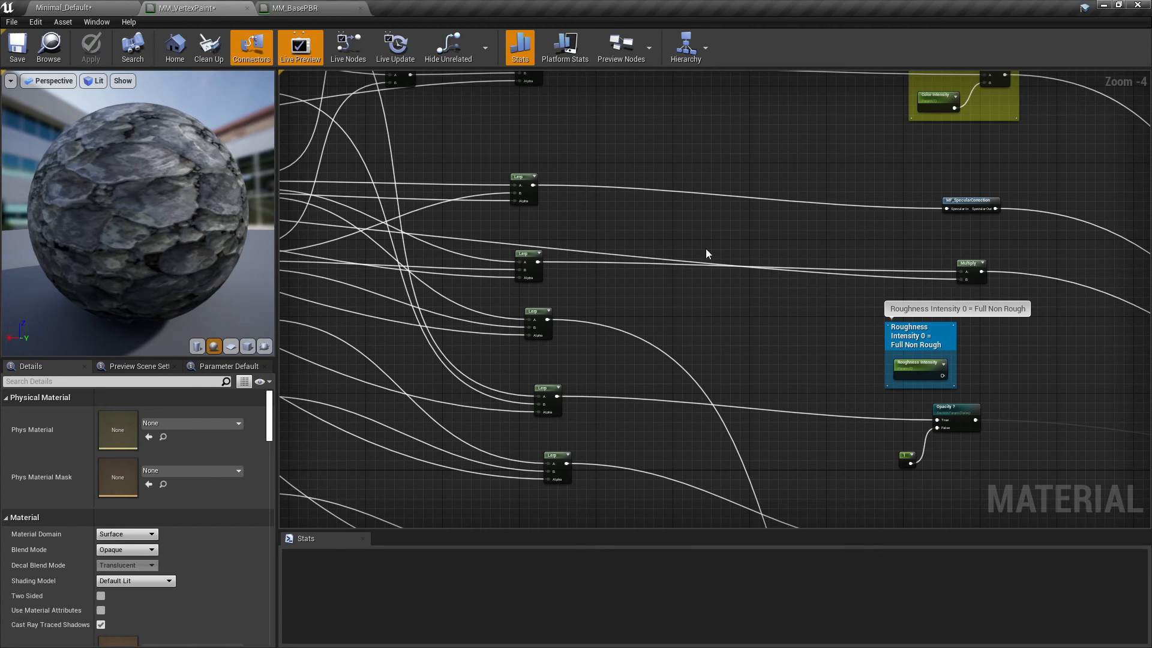
{"action": "left_click", "coordinate": [24, 46]}
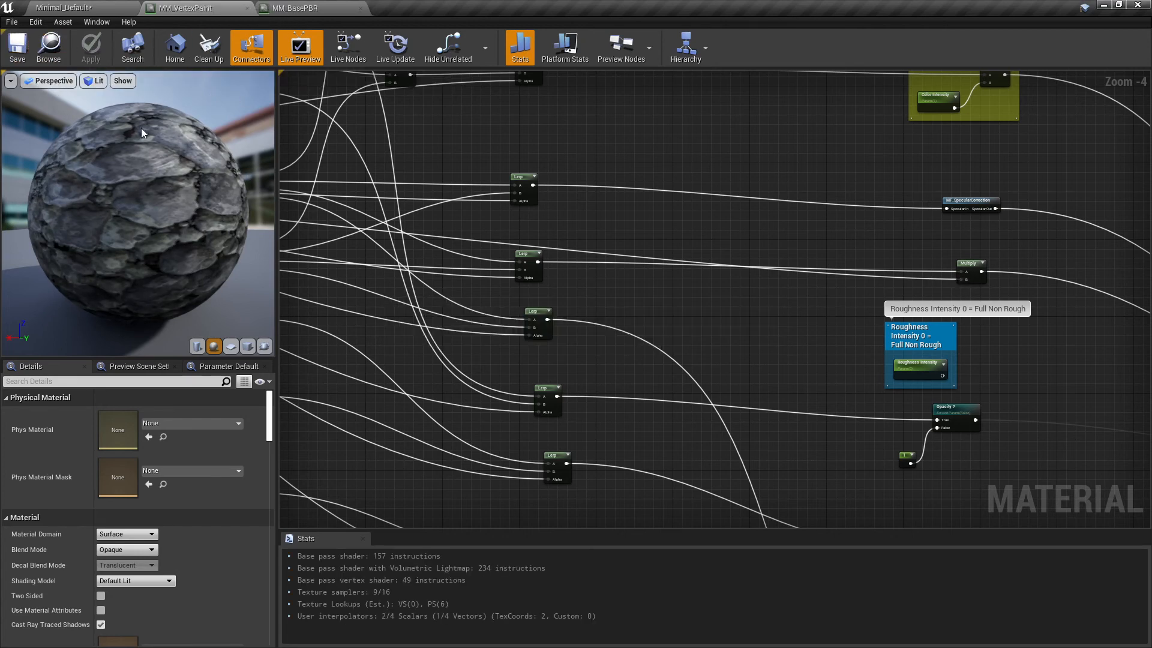
Step: In the Minimal_Default level, view the green channel, restrict painting to Green only, and paint a black patch on the sphere's front
{"action": "left_click", "coordinate": [135, 7]}
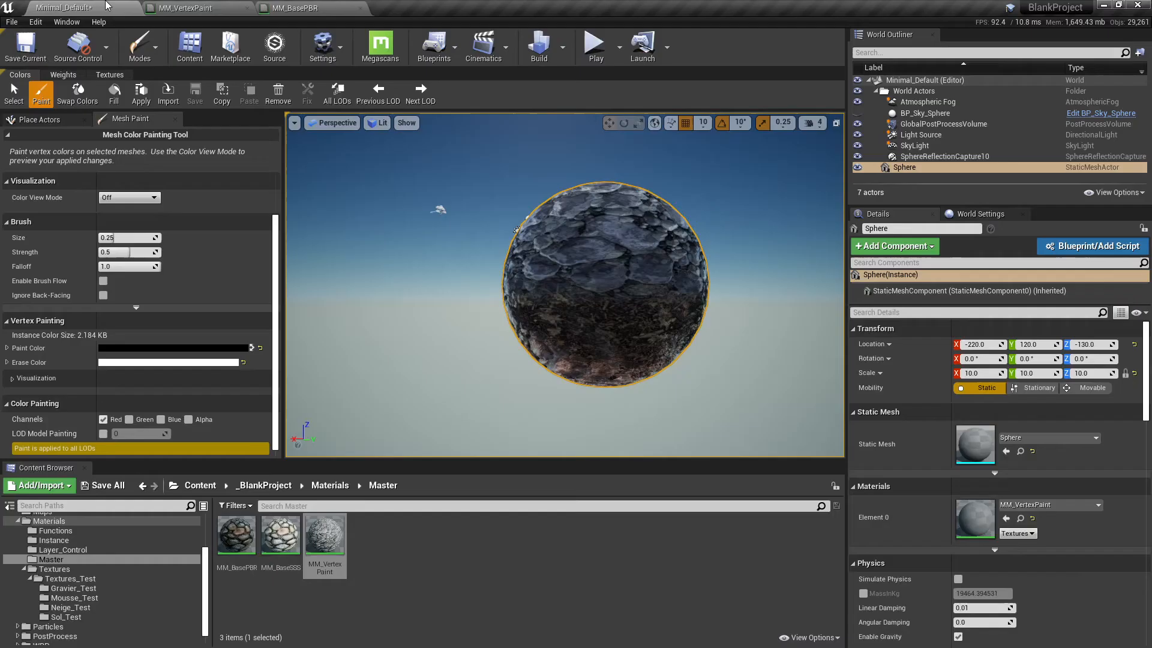
{"action": "left_click", "coordinate": [129, 197]}
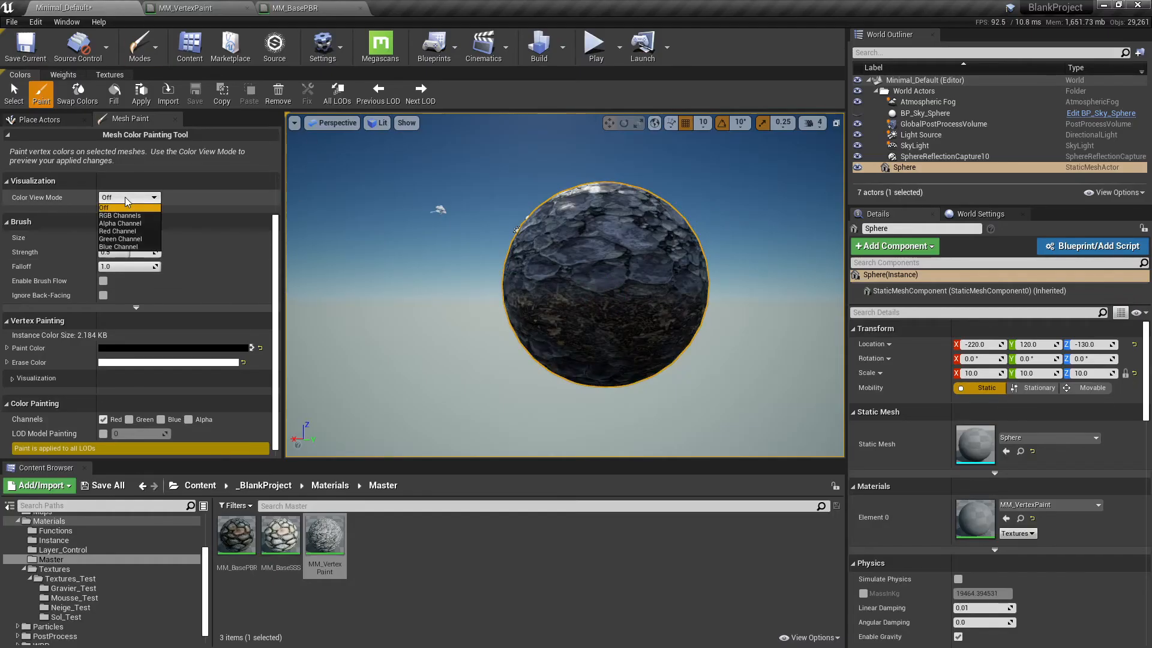
{"action": "left_click", "coordinate": [126, 238]}
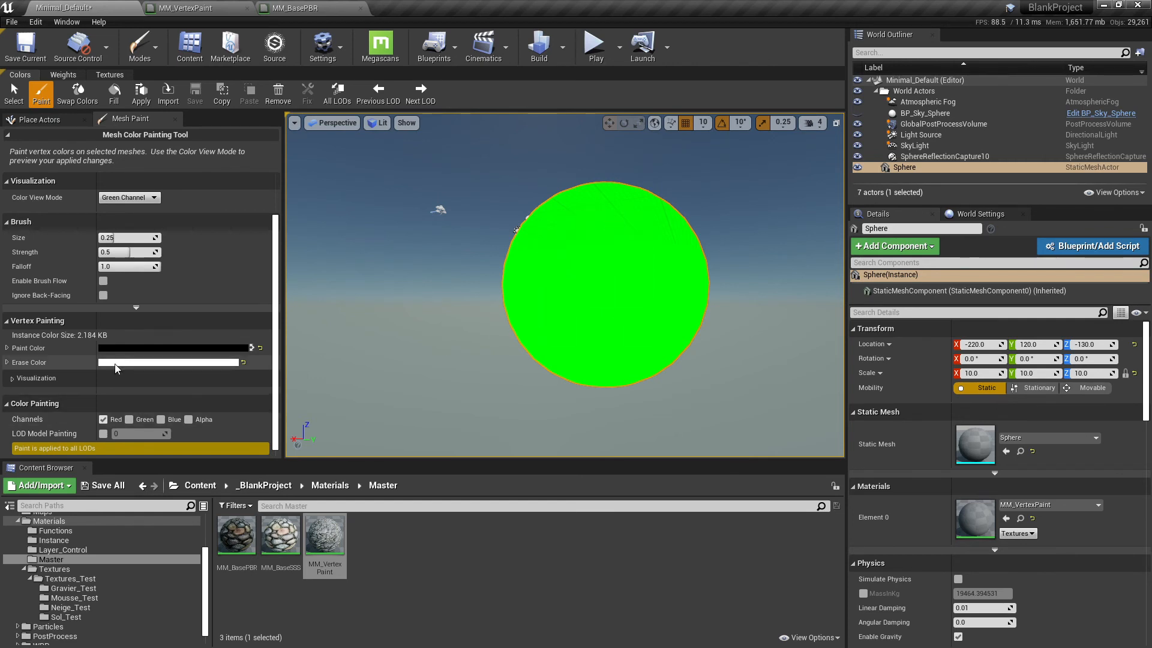
{"action": "left_click", "coordinate": [129, 418]}
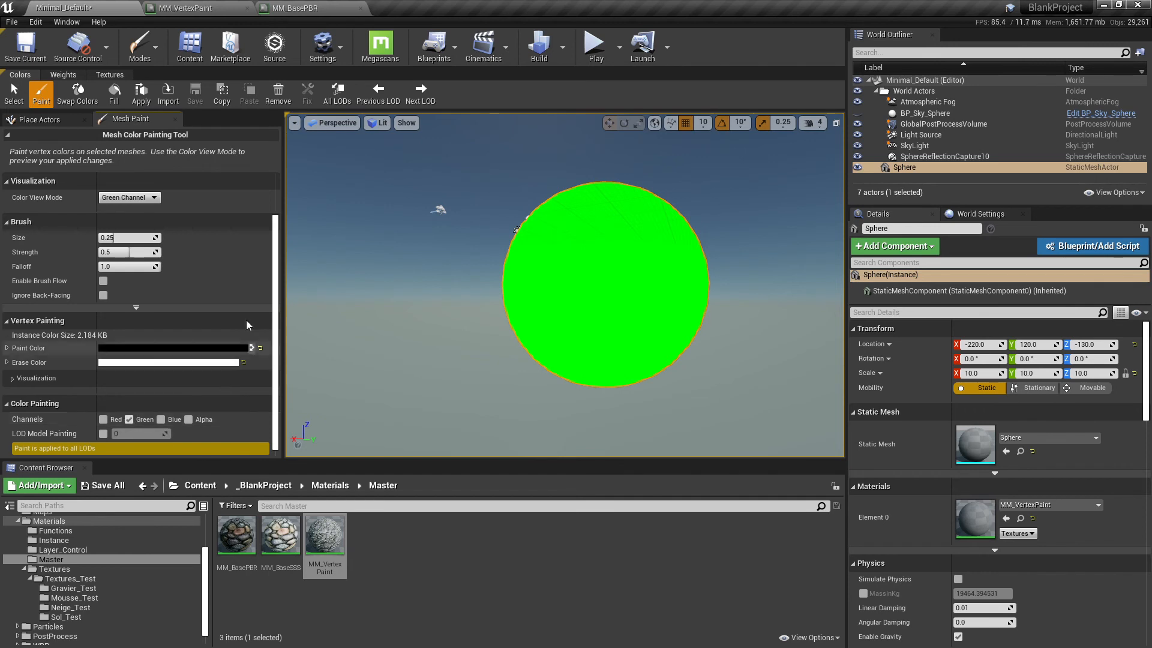
{"action": "mouse_move", "coordinate": [622, 254]}
{"action": "left_mouse_down"}
{"action": "mouse_move", "coordinate": [623, 270]}
{"action": "mouse_move", "coordinate": [607, 275]}
{"action": "mouse_move", "coordinate": [604, 264]}
{"action": "mouse_move", "coordinate": [591, 290]}
{"action": "left_mouse_up"}
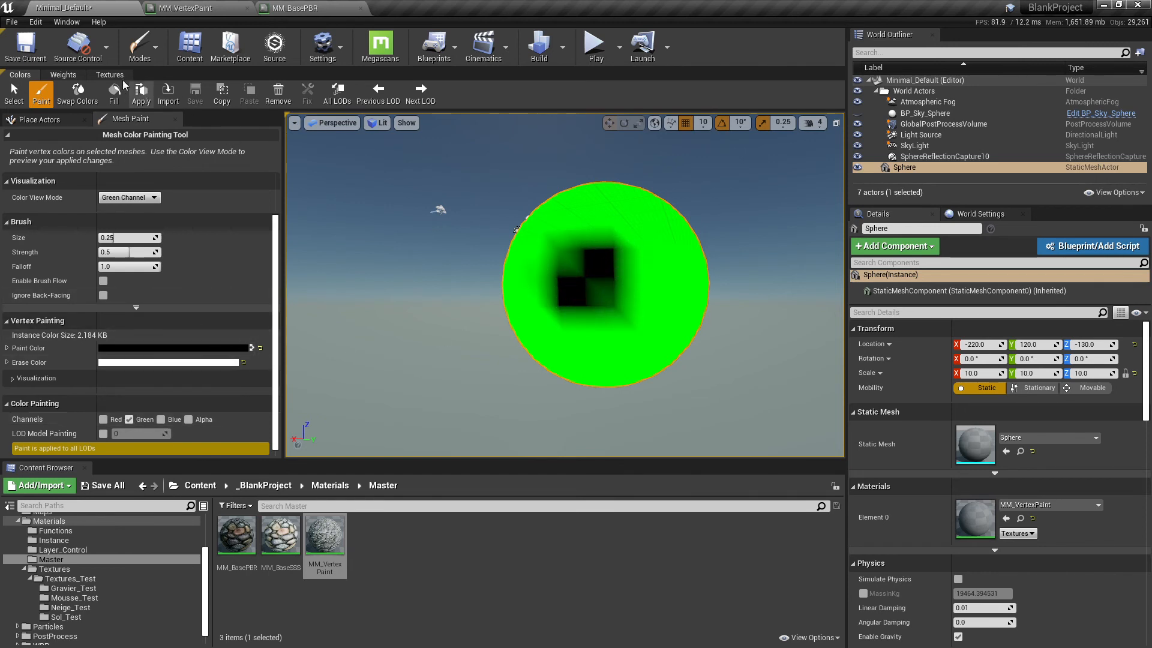
Step: Turn the color view mode off and paint black into the green channel over the sphere's top
{"action": "left_click", "coordinate": [129, 197]}
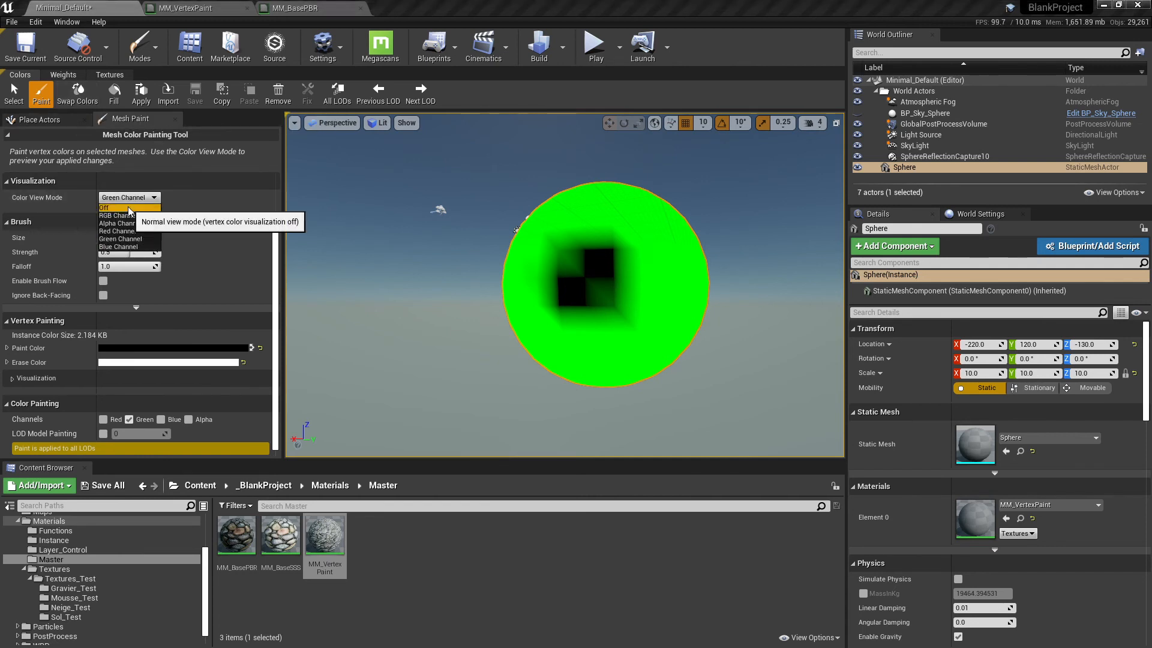
{"action": "left_click", "coordinate": [120, 207]}
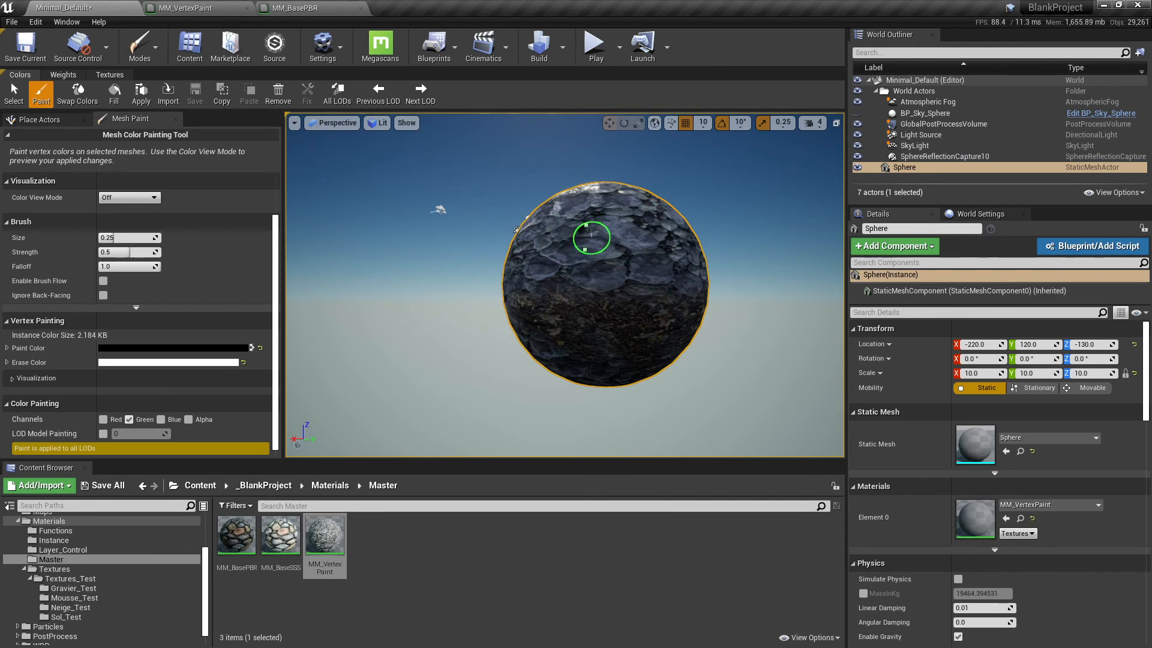
{"action": "key", "text": "w"}
{"action": "right_click_drag", "start_coordinate": [591, 238], "coordinate": [584, 281]}
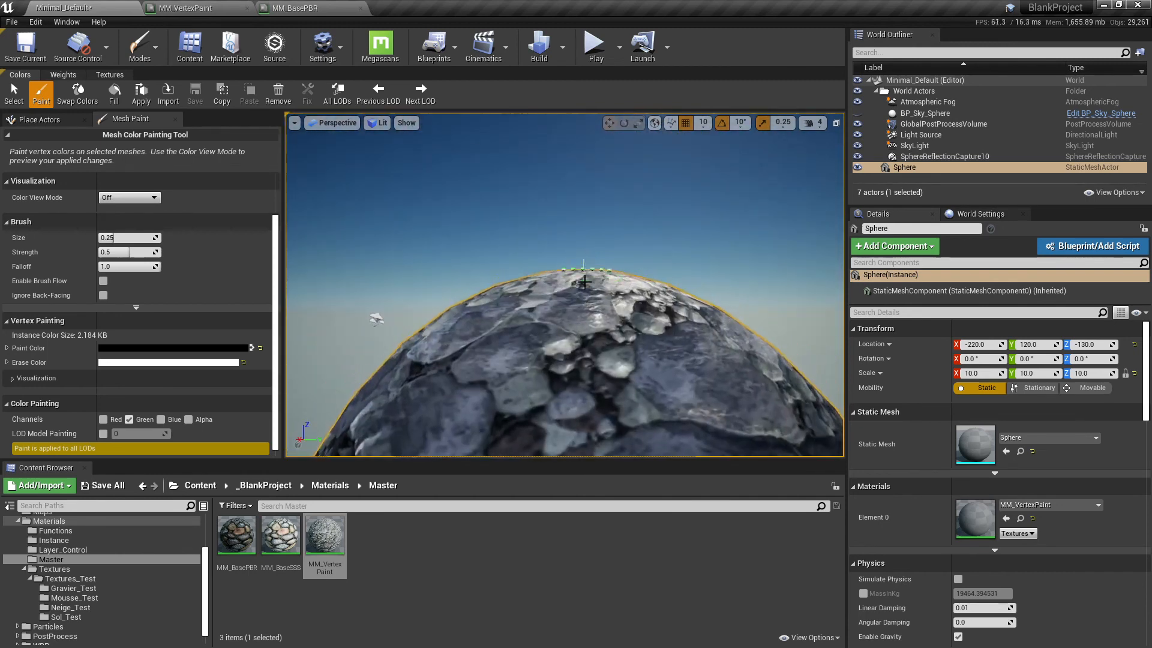
{"action": "mouse_move", "coordinate": [584, 281]}
{"action": "left_mouse_down"}
{"action": "mouse_move", "coordinate": [571, 278]}
{"action": "mouse_move", "coordinate": [625, 314]}
{"action": "mouse_move", "coordinate": [633, 298]}
{"action": "mouse_move", "coordinate": [685, 341]}
{"action": "mouse_move", "coordinate": [553, 321]}
{"action": "mouse_move", "coordinate": [756, 423]}
{"action": "mouse_move", "coordinate": [645, 447]}
{"action": "mouse_move", "coordinate": [491, 339]}
{"action": "left_mouse_up"}
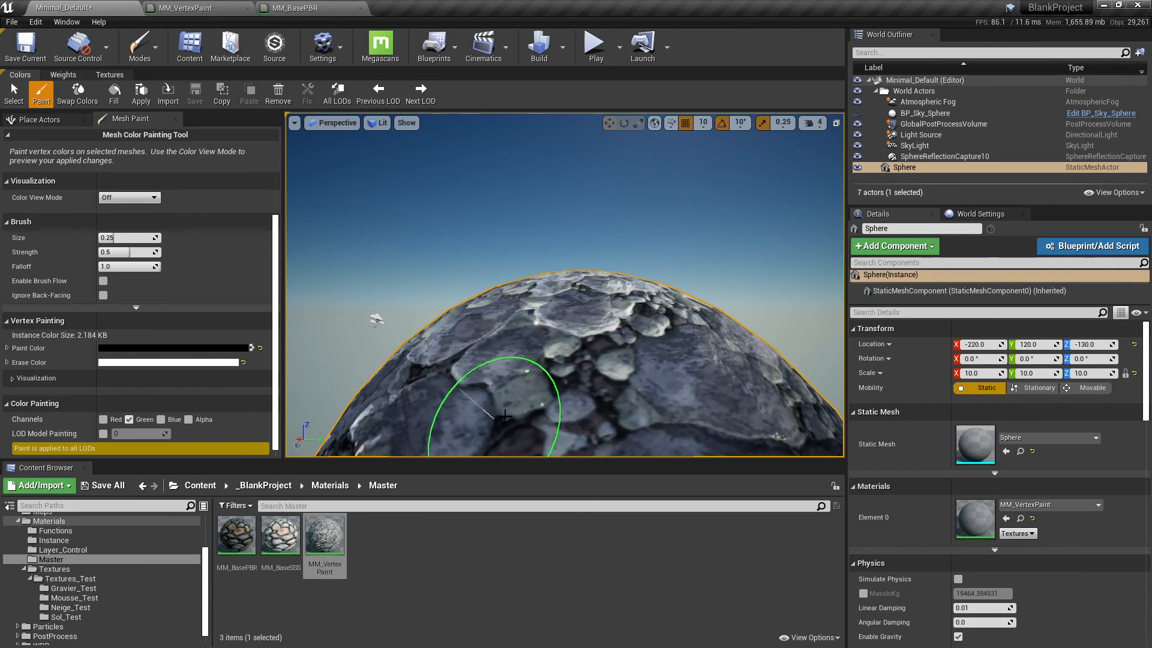
{"action": "right_click_drag", "start_coordinate": [505, 402], "coordinate": [599, 336]}
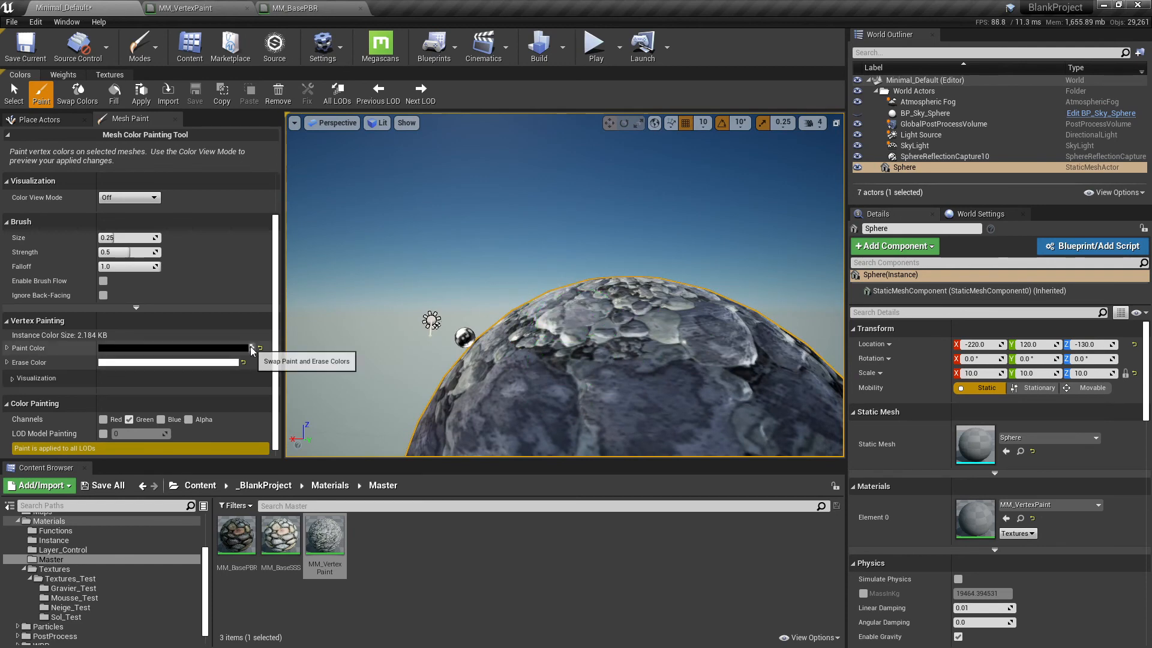
Step: Swap the paint color to white and back to black, and fill the whole sphere's green channel
{"action": "left_click", "coordinate": [251, 347]}
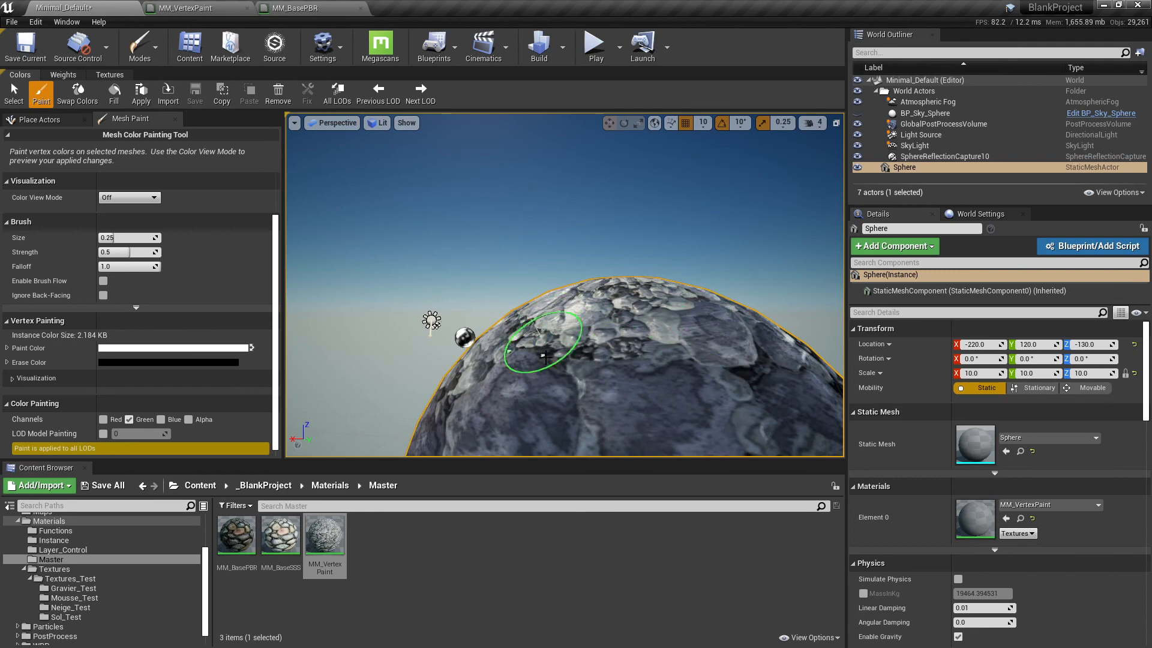
{"action": "mouse_move", "coordinate": [487, 382]}
{"action": "right_mouse_down"}
{"action": "mouse_move", "coordinate": [386, 425]}
{"action": "mouse_move", "coordinate": [539, 385]}
{"action": "mouse_move", "coordinate": [576, 329]}
{"action": "right_mouse_up"}
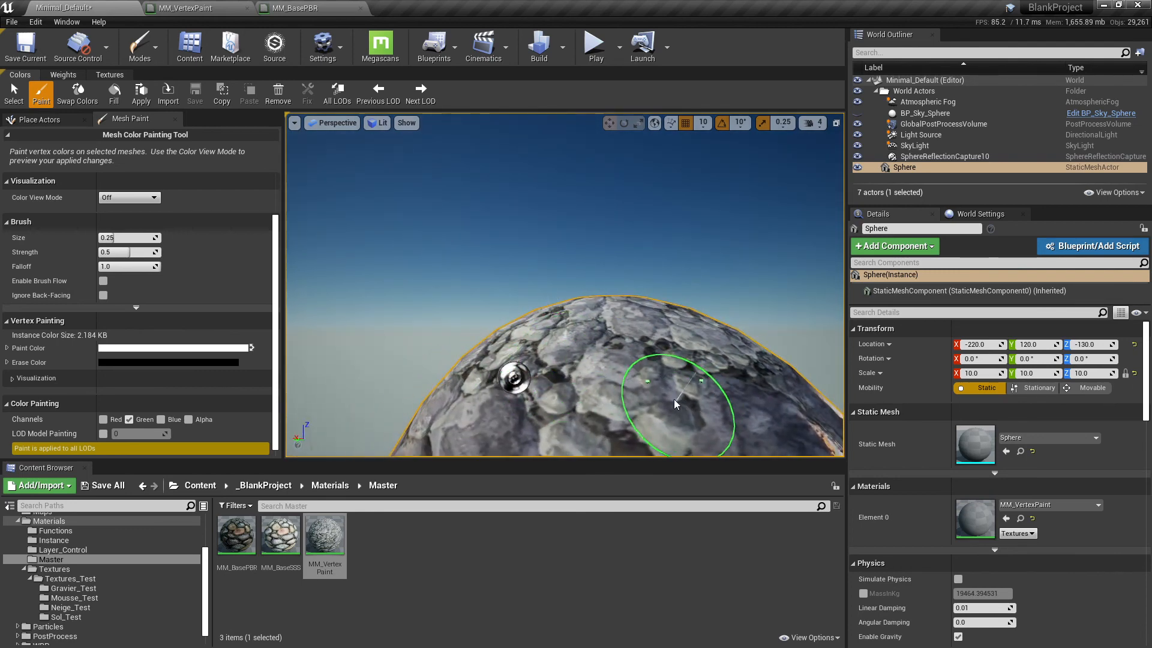
{"action": "mouse_move", "coordinate": [675, 400]}
{"action": "right_mouse_down"}
{"action": "mouse_move", "coordinate": [680, 302]}
{"action": "mouse_move", "coordinate": [684, 318]}
{"action": "right_mouse_up"}
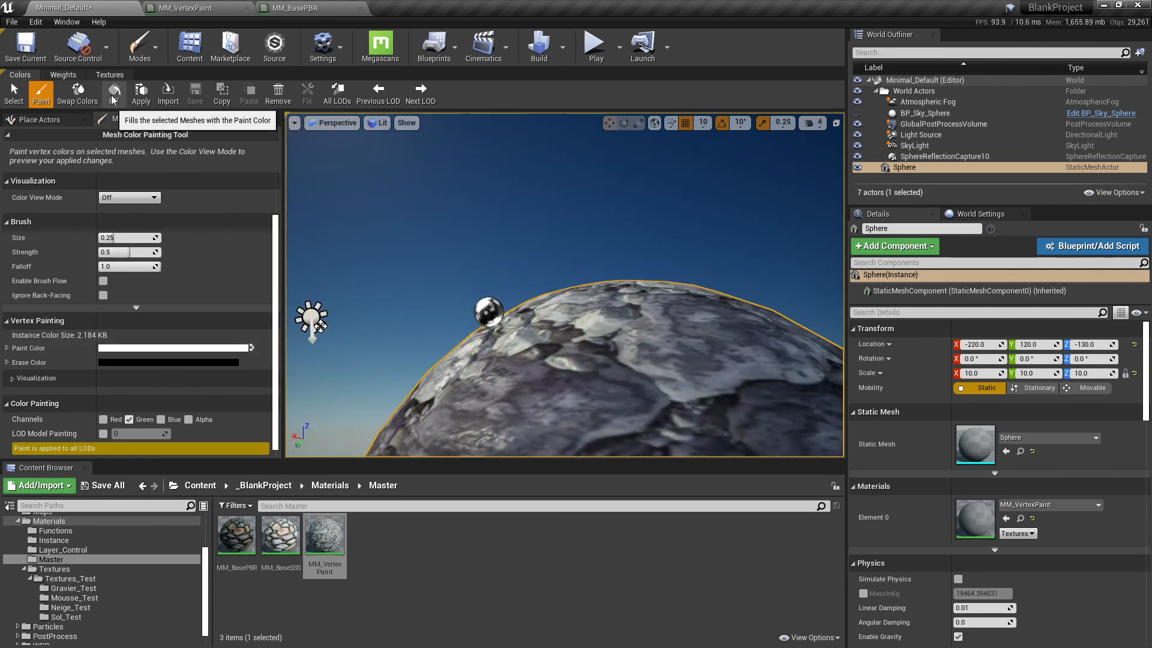
{"action": "left_click", "coordinate": [251, 347]}
{"action": "left_click", "coordinate": [116, 101]}
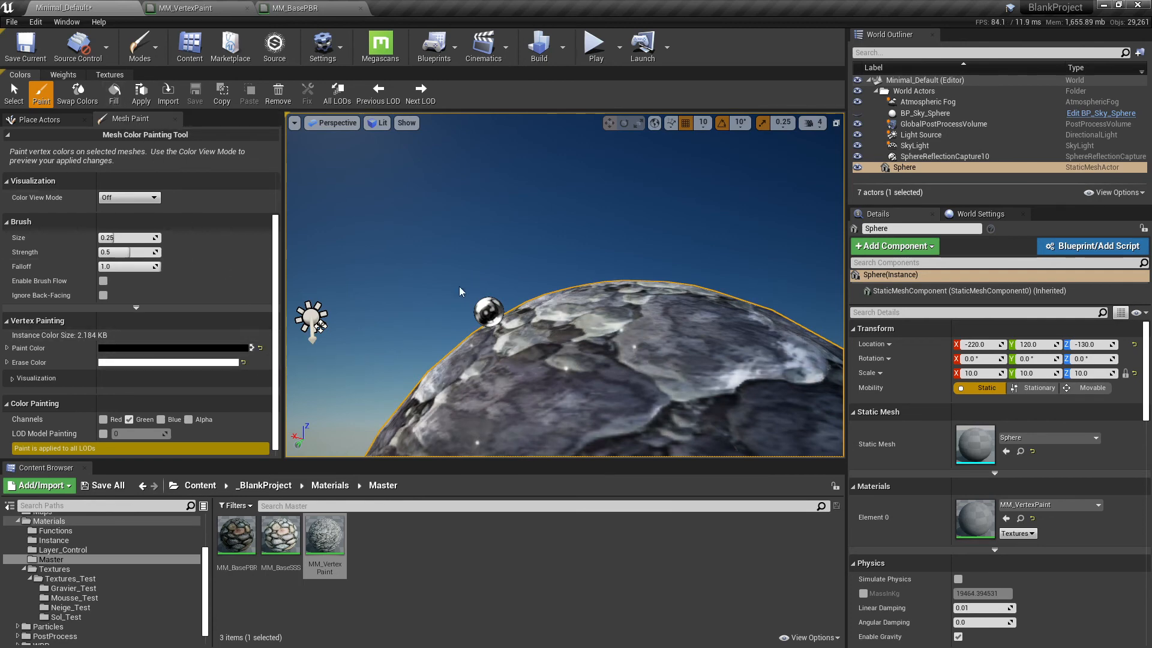
Step: Examine the filled sphere's surface shine from several angles and distances
{"action": "mouse_move", "coordinate": [463, 289]}
{"action": "right_mouse_down"}
{"action": "mouse_move", "coordinate": [526, 331]}
{"action": "mouse_move", "coordinate": [396, 312]}
{"action": "mouse_move", "coordinate": [396, 344]}
{"action": "mouse_move", "coordinate": [393, 315]}
{"action": "mouse_move", "coordinate": [384, 318]}
{"action": "mouse_move", "coordinate": [441, 312]}
{"action": "mouse_move", "coordinate": [417, 307]}
{"action": "right_mouse_up"}
{"action": "key", "text": "s"}
{"action": "key", "text": "w"}
{"action": "key", "text": "d"}
{"action": "key", "text": "s"}
{"action": "key", "text": "a"}
{"action": "key", "text": "w"}
{"action": "key", "text": "w"}
{"action": "key", "text": "w"}
{"action": "key", "text": "s"}
Step: Swap the paint and erase colors, refill the sphere's green channel, and compare how its surface reflects light
{"action": "key", "text": "x"}
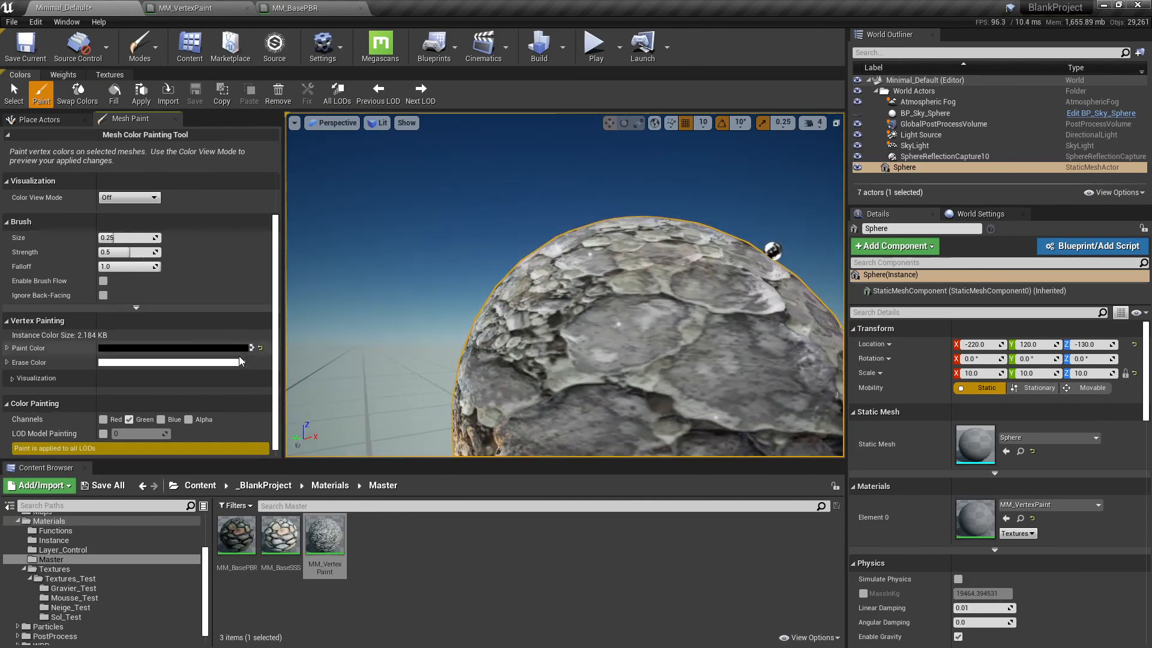
{"action": "left_click", "coordinate": [114, 96]}
{"action": "key", "text": "d"}
{"action": "mouse_move", "coordinate": [657, 348]}
{"action": "right_mouse_down"}
{"action": "mouse_move", "coordinate": [336, 365]}
{"action": "mouse_move", "coordinate": [384, 366]}
{"action": "right_mouse_up"}
{"action": "key", "text": "s"}
{"action": "key", "text": "d"}
{"action": "key", "text": "w"}
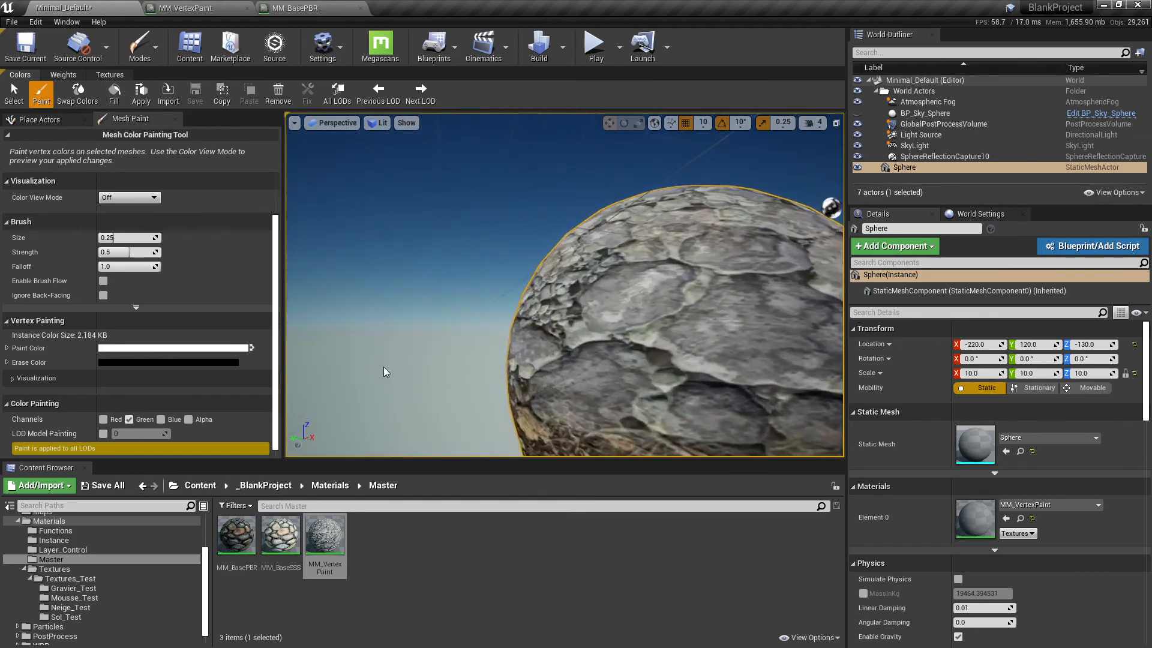
Step: Swap the paint color to black, set its value to 0.1, and fill the sphere's green channel with that dark grey
{"action": "key", "text": "x"}
{"action": "left_click", "coordinate": [216, 348]}
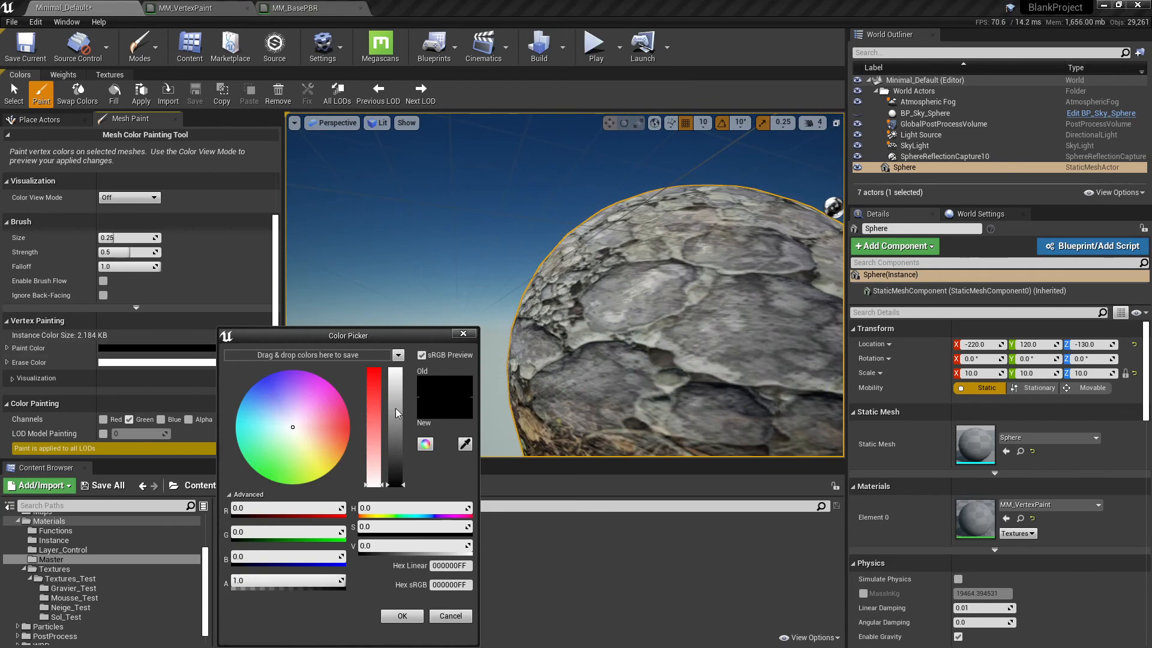
{"action": "left_click_drag", "start_coordinate": [403, 484], "coordinate": [400, 477]}
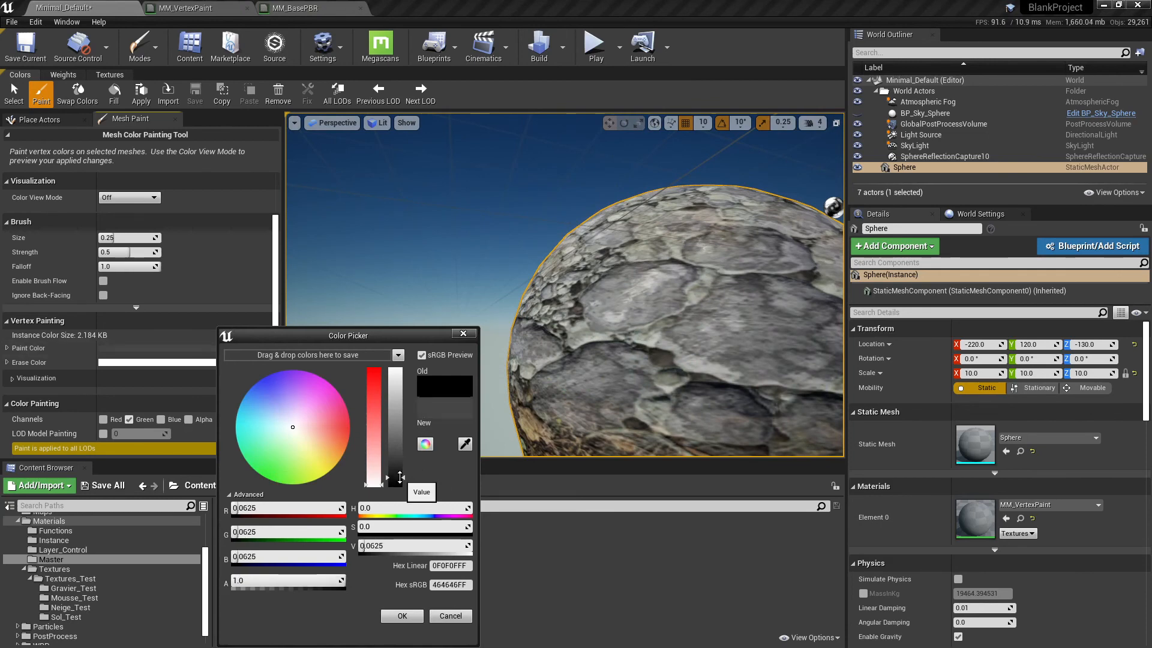
{"action": "left_click", "coordinate": [388, 543]}
{"action": "type", "text": "0.1"}
{"action": "key", "text": "Return"}
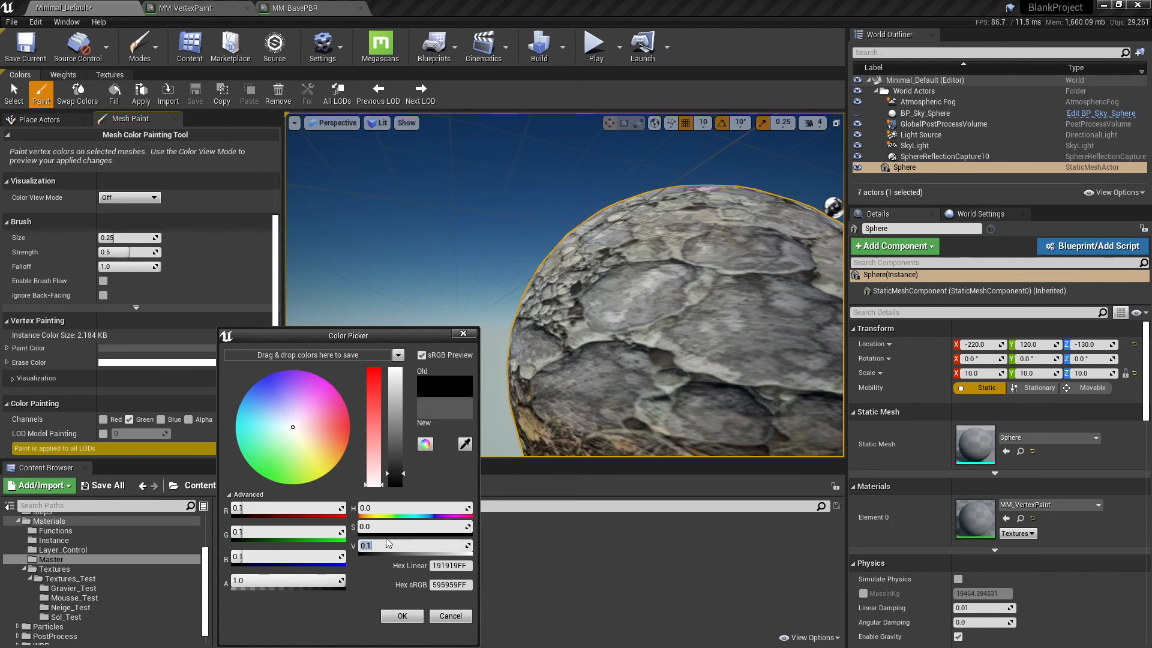
{"action": "left_click", "coordinate": [393, 616]}
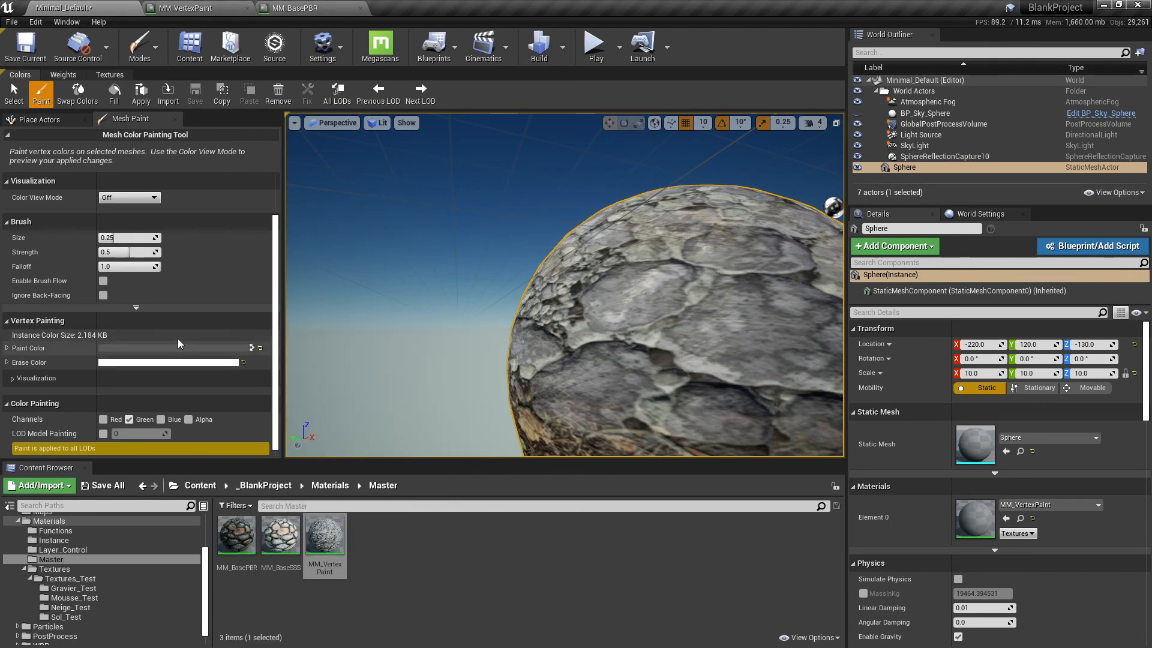
{"action": "left_click", "coordinate": [114, 94]}
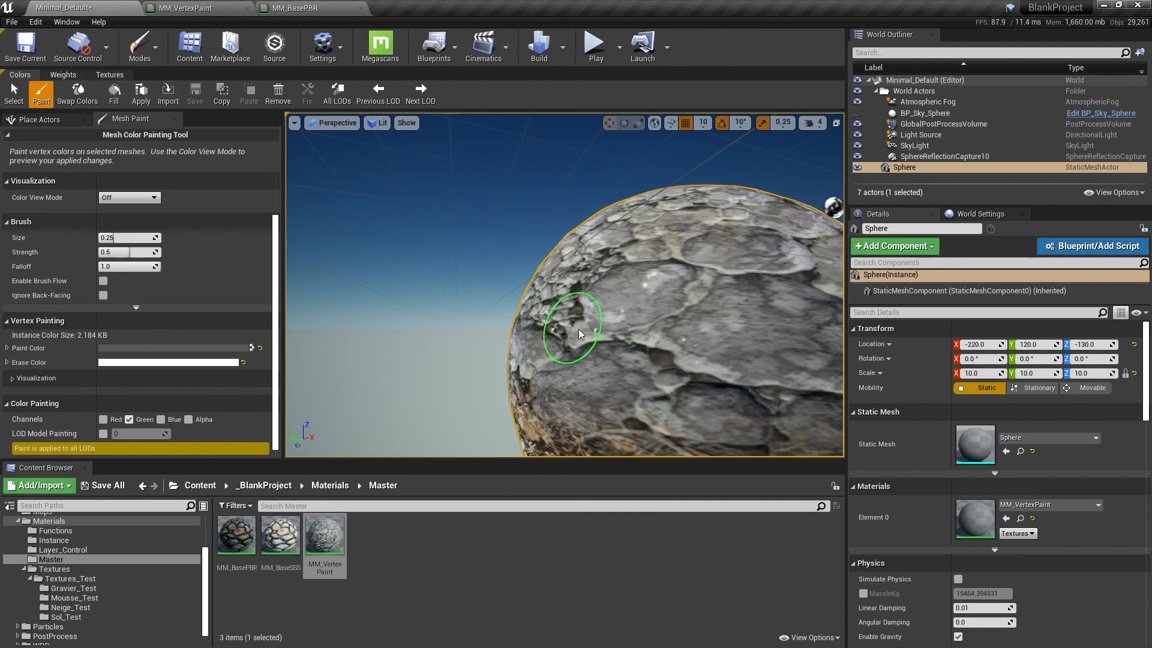
{"action": "scroll", "coordinate": [578, 324], "scroll_direction": "down", "scroll_amount": 3}
{"action": "mouse_move", "coordinate": [578, 324]}
{"action": "right_mouse_down"}
{"action": "mouse_move", "coordinate": [495, 324]}
{"action": "mouse_move", "coordinate": [750, 336]}
{"action": "mouse_move", "coordinate": [636, 330]}
{"action": "mouse_move", "coordinate": [654, 330]}
{"action": "mouse_move", "coordinate": [324, 253]}
{"action": "right_mouse_up"}
Step: Reconnect the Roughness Intensity parameter to the roughness Multiply's B input in the MM_VertexPaint graph
{"action": "left_click", "coordinate": [189, 11]}
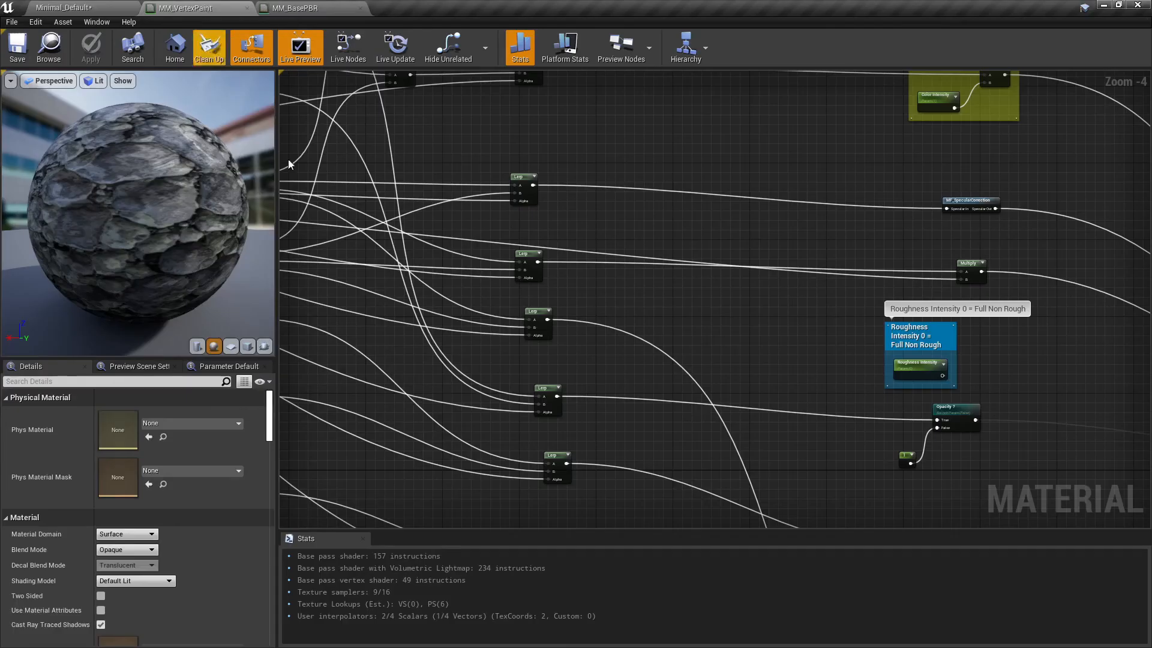
{"action": "right_click_drag", "start_coordinate": [806, 383], "coordinate": [678, 372]}
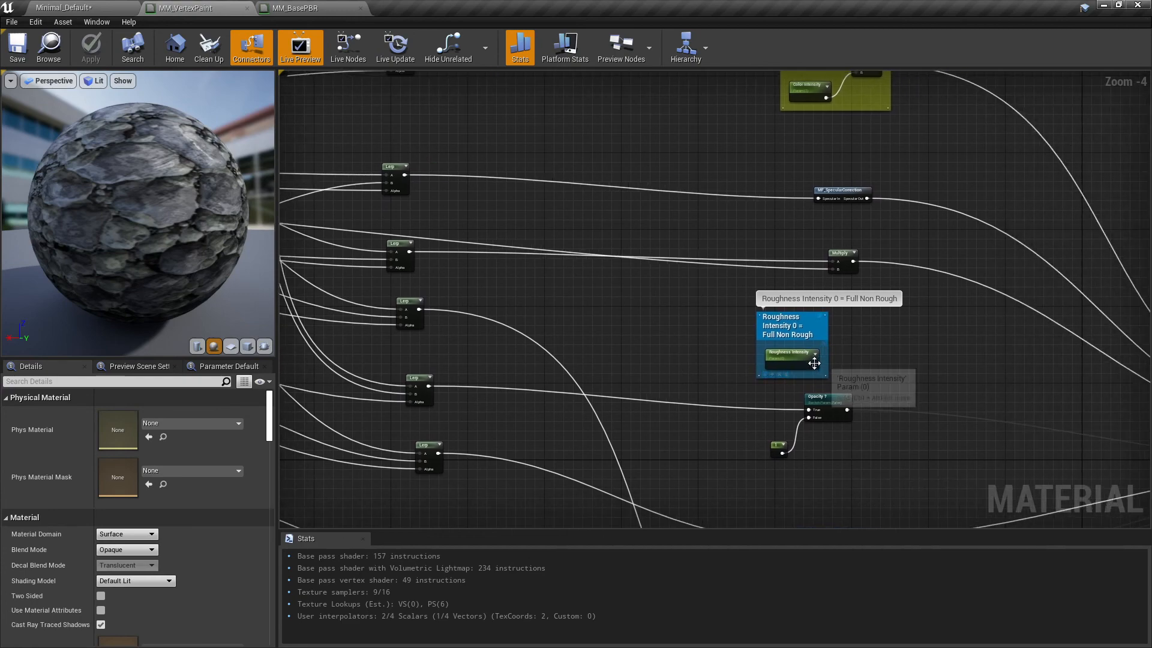
{"action": "left_click_drag", "start_coordinate": [814, 365], "coordinate": [838, 269]}
{"action": "right_click_drag", "start_coordinate": [587, 315], "coordinate": [929, 329]}
{"action": "right_click_drag", "start_coordinate": [458, 308], "coordinate": [733, 316]}
{"action": "right_click_drag", "start_coordinate": [409, 309], "coordinate": [509, 315]}
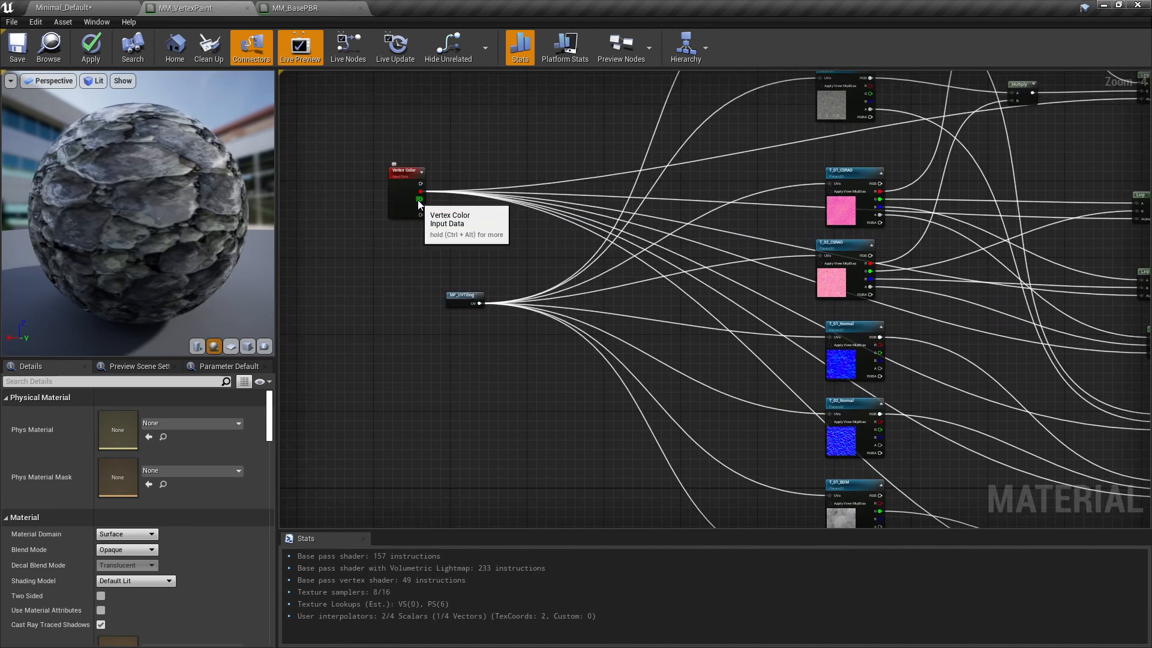
{"action": "left_click_drag", "start_coordinate": [420, 199], "coordinate": [458, 213]}
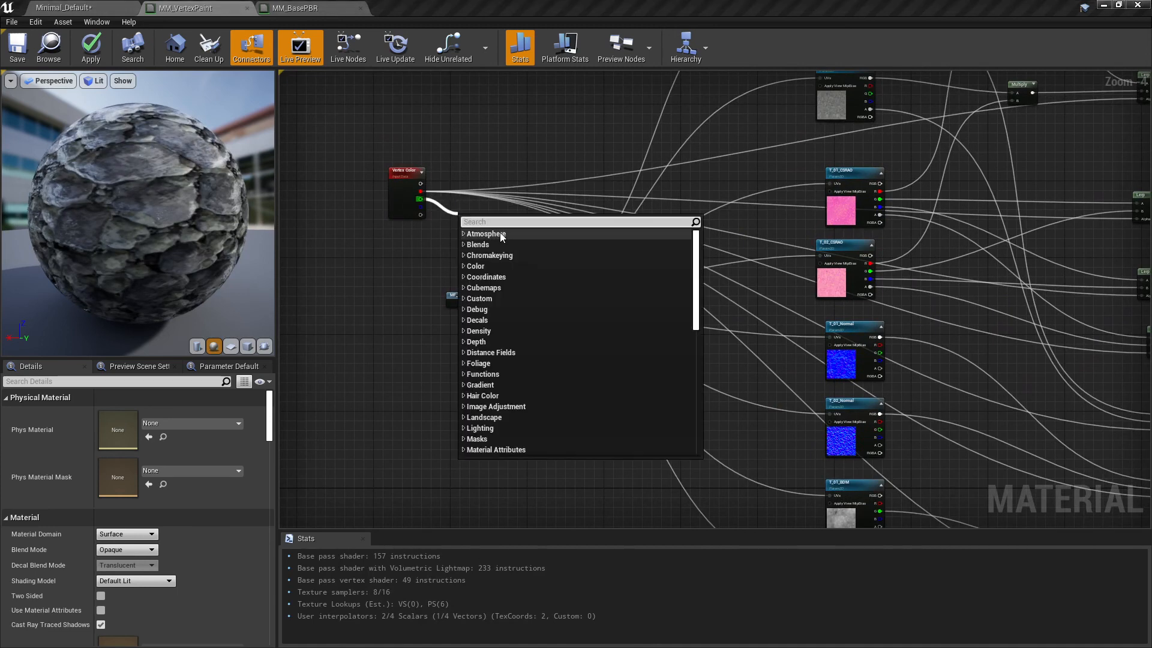
{"action": "left_click", "coordinate": [457, 127]}
Step: Apply the material changes and return to the graph area with the intensity and specular correction nodes
{"action": "left_click", "coordinate": [91, 48]}
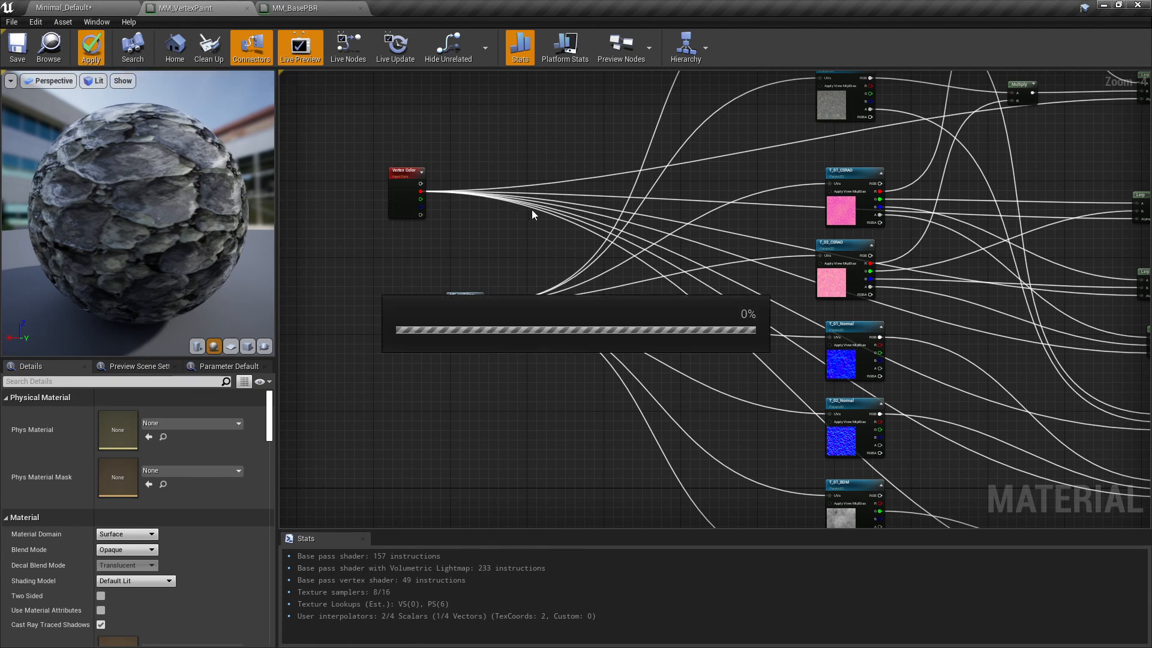
{"action": "right_click_drag", "start_coordinate": [531, 210], "coordinate": [410, 282]}
{"action": "right_click_drag", "start_coordinate": [795, 283], "coordinate": [548, 313]}
{"action": "right_click_drag", "start_coordinate": [914, 314], "coordinate": [683, 281]}
{"action": "right_click_drag", "start_coordinate": [873, 280], "coordinate": [771, 269]}
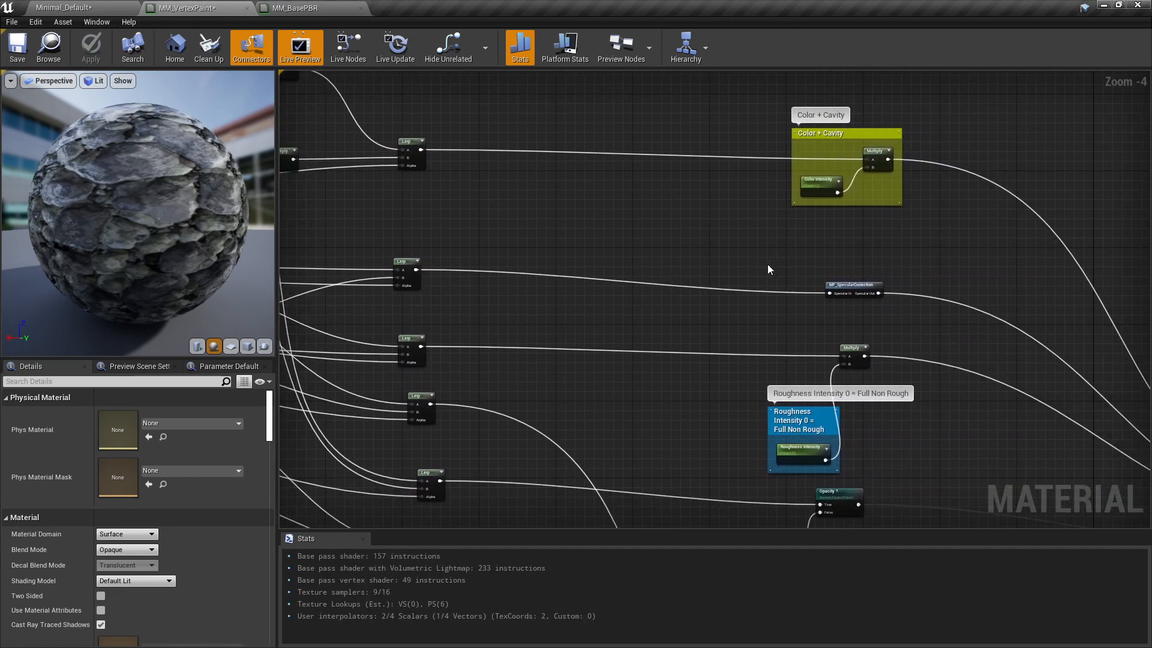
Step: Move the MF_NormalControl node slightly up, away from MF_DisplacementControl, in the MM_VertexPaint graph
{"action": "right_click_drag", "start_coordinate": [839, 429], "coordinate": [763, 317]}
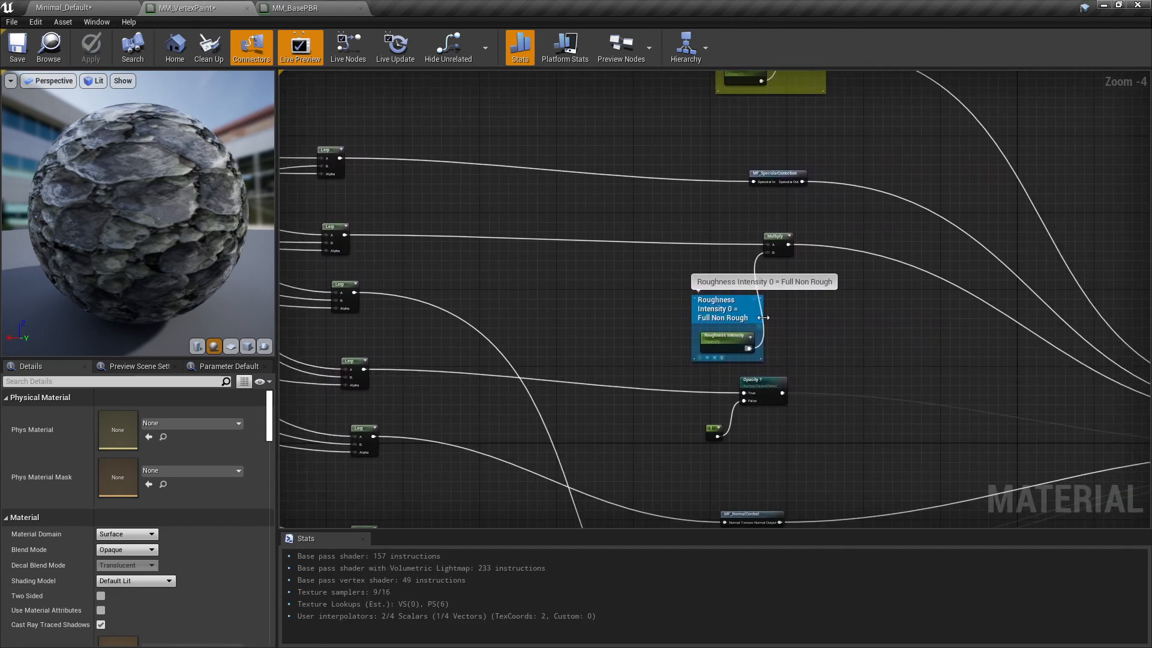
{"action": "right_click_drag", "start_coordinate": [735, 453], "coordinate": [723, 269]}
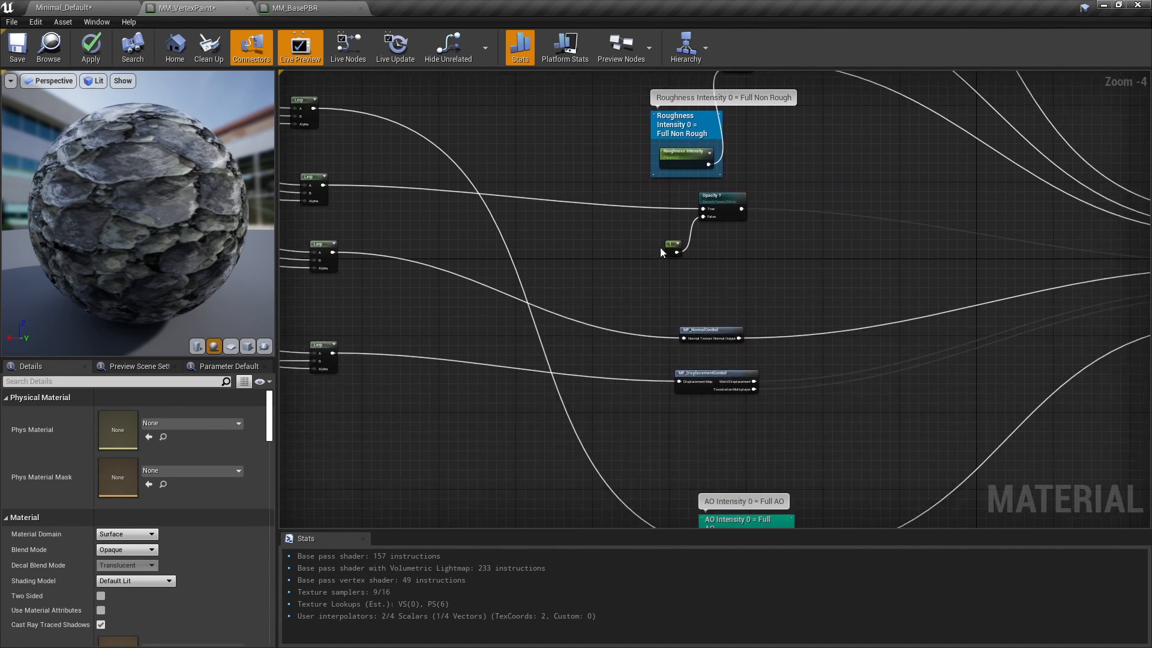
{"action": "right_click_drag", "start_coordinate": [735, 365], "coordinate": [704, 300]}
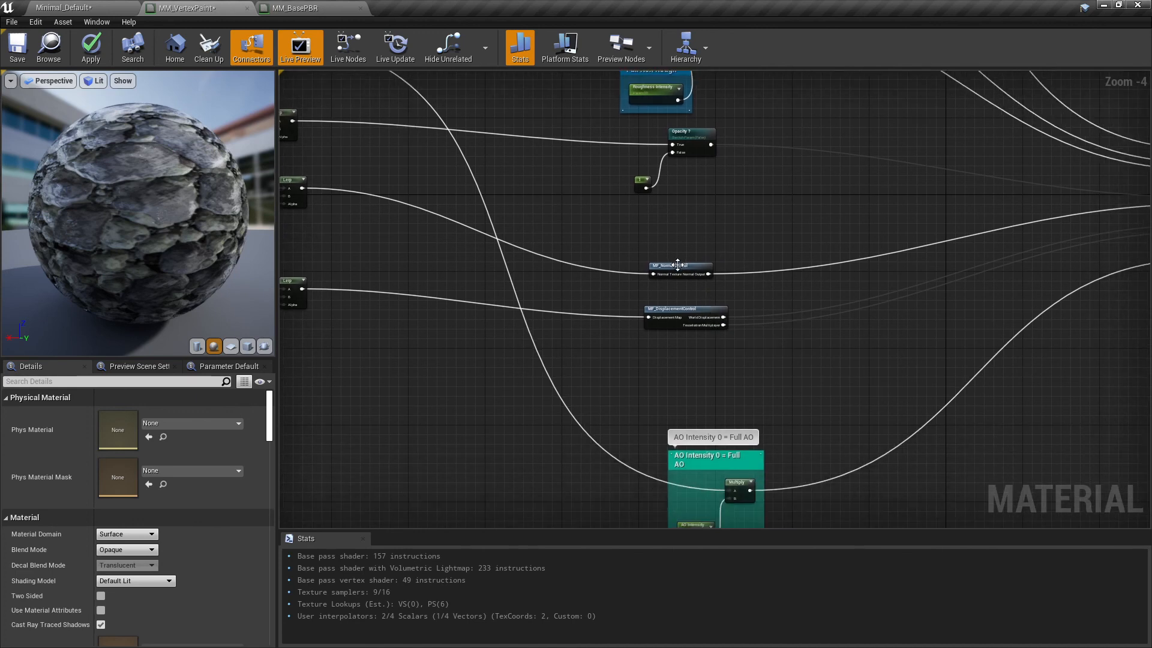
{"action": "left_click_drag", "start_coordinate": [678, 265], "coordinate": [671, 235]}
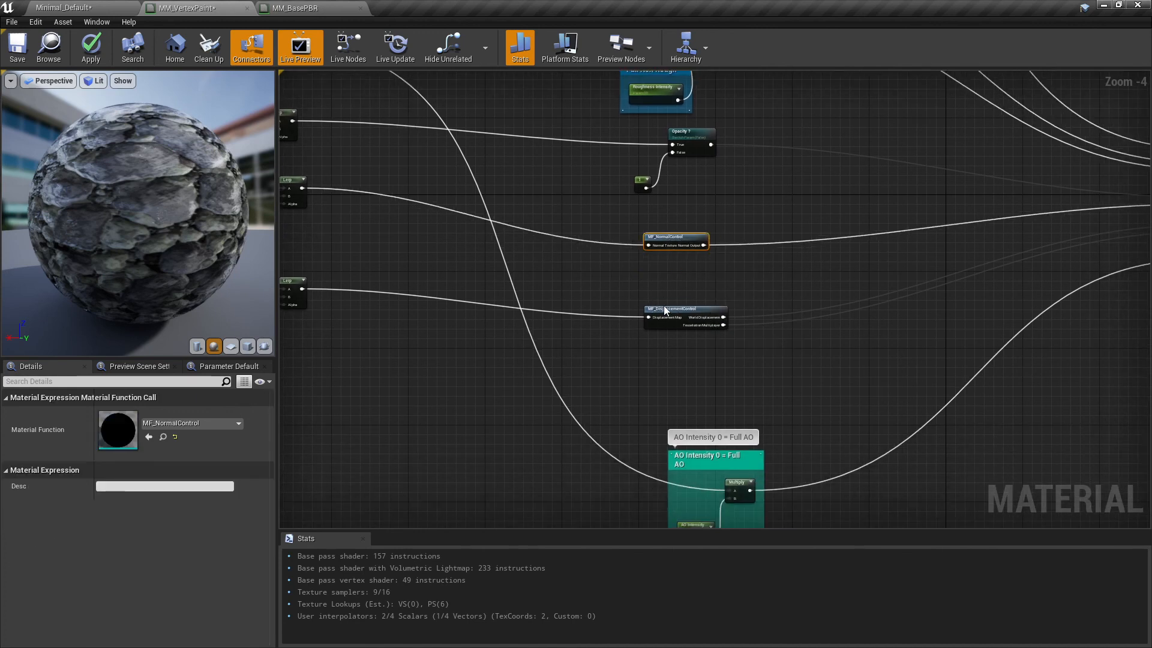
{"action": "right_click_drag", "start_coordinate": [715, 357], "coordinate": [703, 284]}
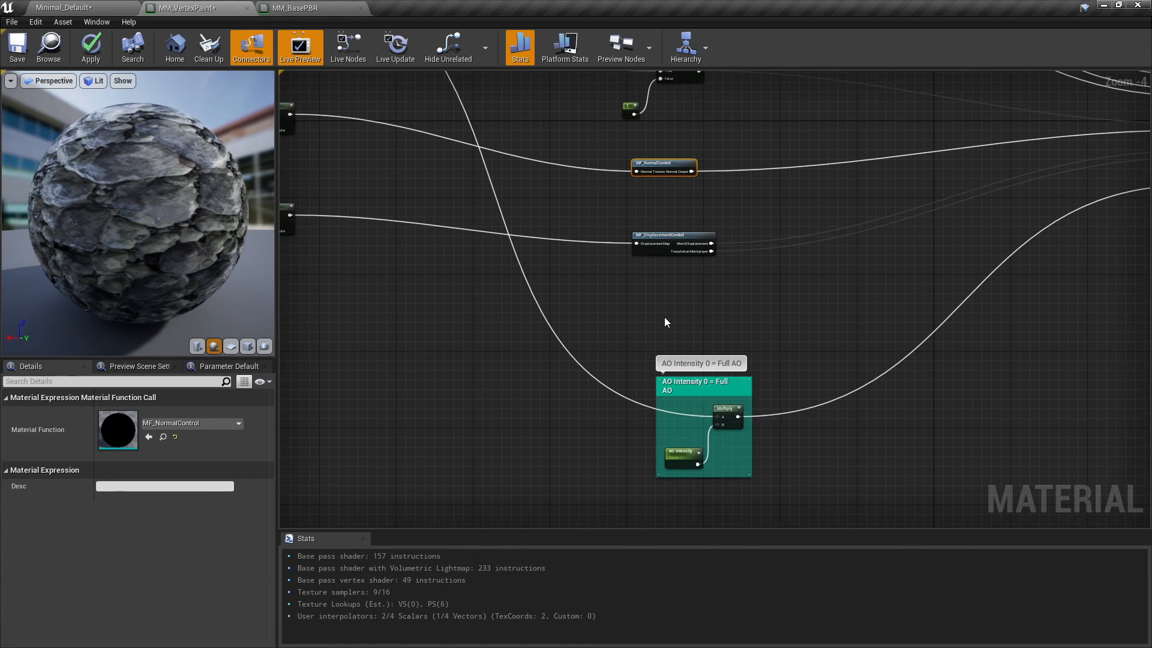
Step: Apply and save the MM_VertexPaint material changes, and return to the Minimal_Default level
{"action": "left_click", "coordinate": [87, 57]}
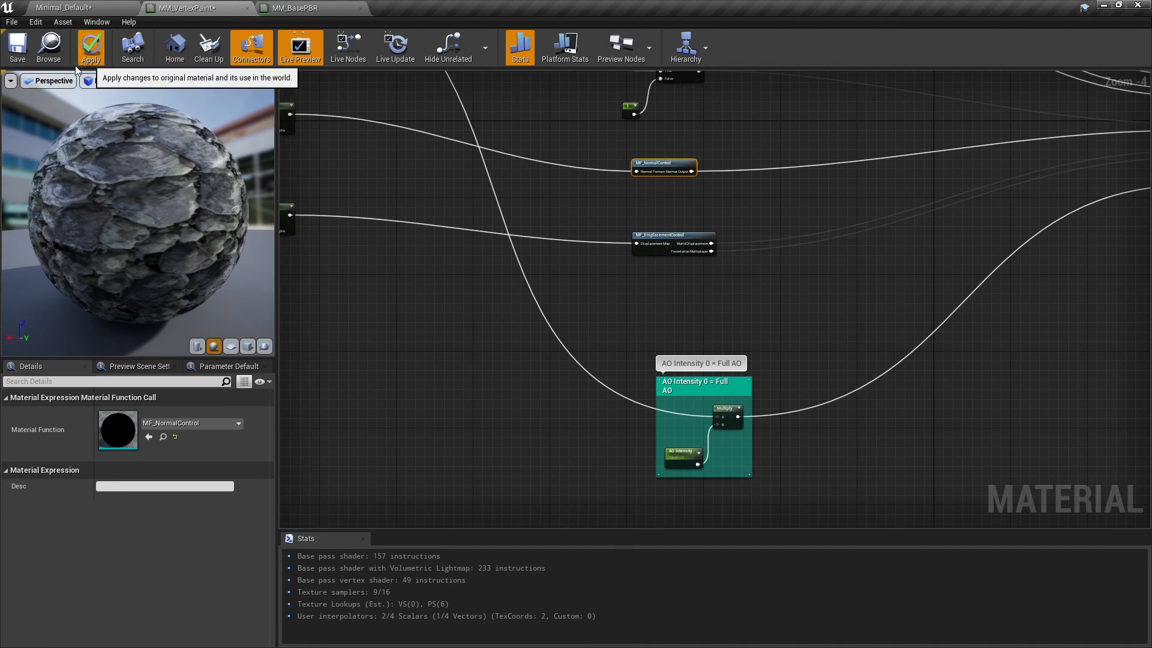
{"action": "left_click", "coordinate": [20, 53]}
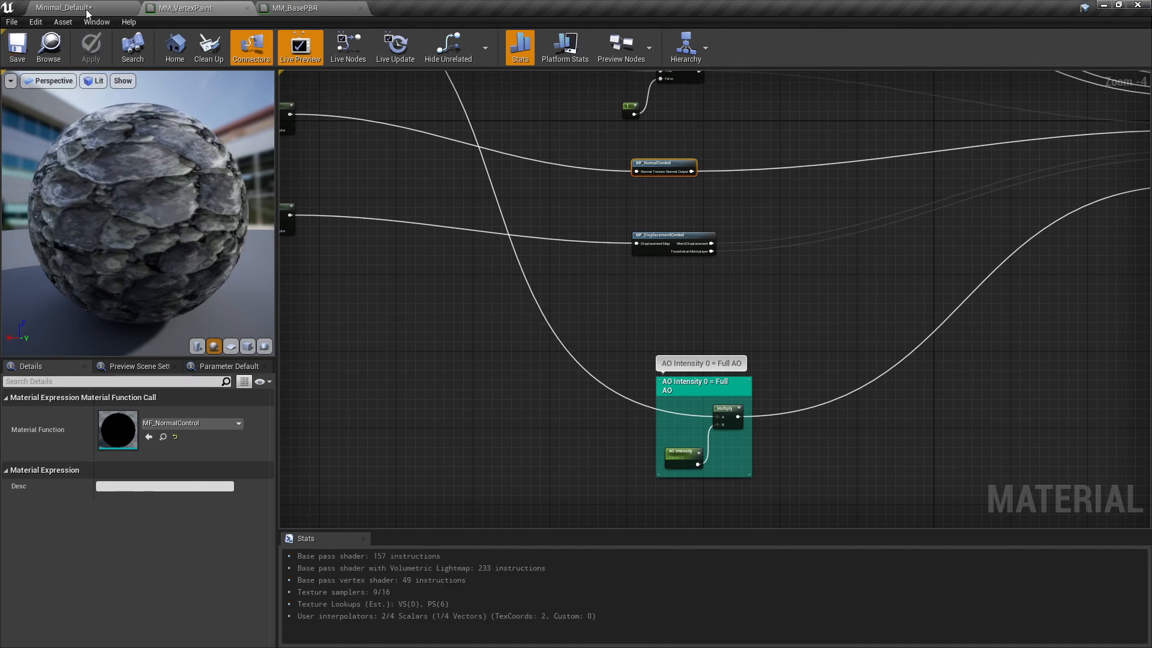
{"action": "left_click", "coordinate": [84, 8]}
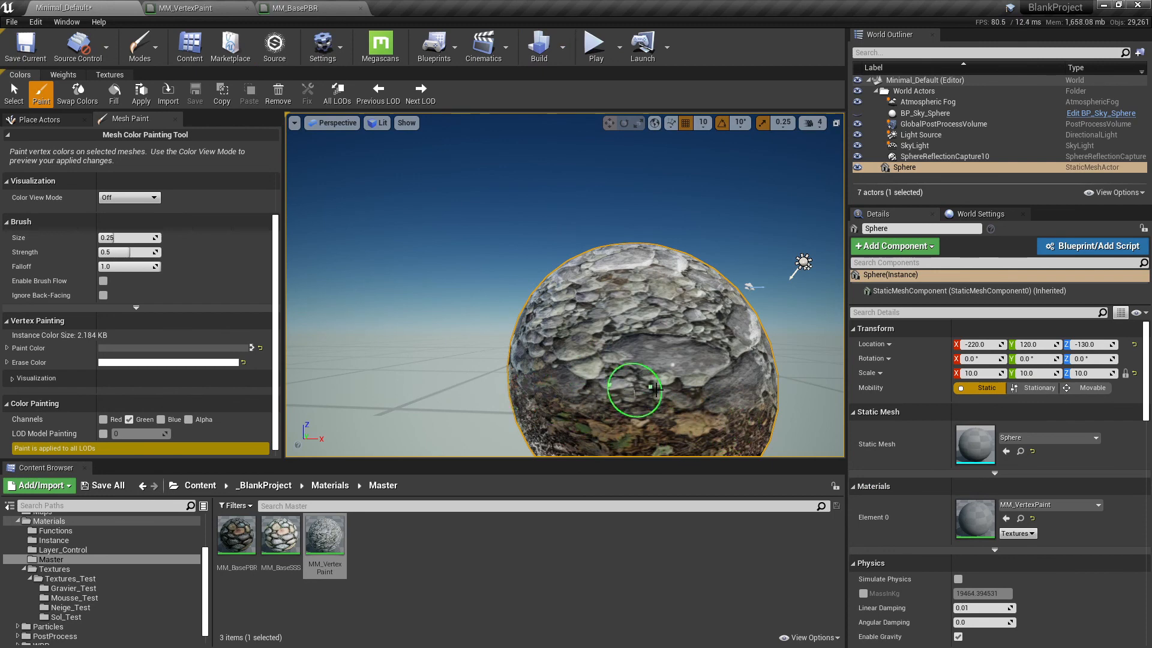
Step: Examine the painted sphere in the level from different angles and from farther back
{"action": "right_click_drag", "start_coordinate": [670, 383], "coordinate": [737, 400]}
{"action": "right_click_drag", "start_coordinate": [589, 353], "coordinate": [553, 339]}
{"action": "key", "text": "s"}
{"action": "key", "text": "q"}
{"action": "key", "text": "w"}
{"action": "key", "text": "q"}
{"action": "key", "text": "w"}
{"action": "key", "text": "e"}
{"action": "key", "text": "s"}
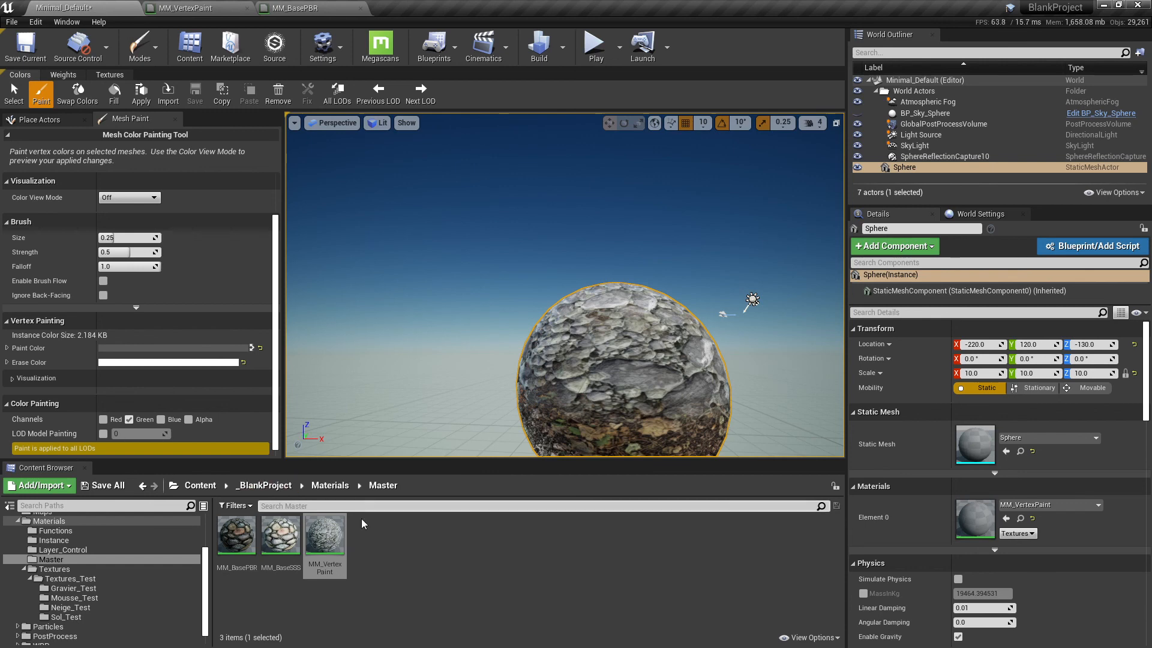
Step: Create a material instance of MM_VertexPaint and name it MI_VertexPaint
{"action": "right_click", "coordinate": [330, 536]}
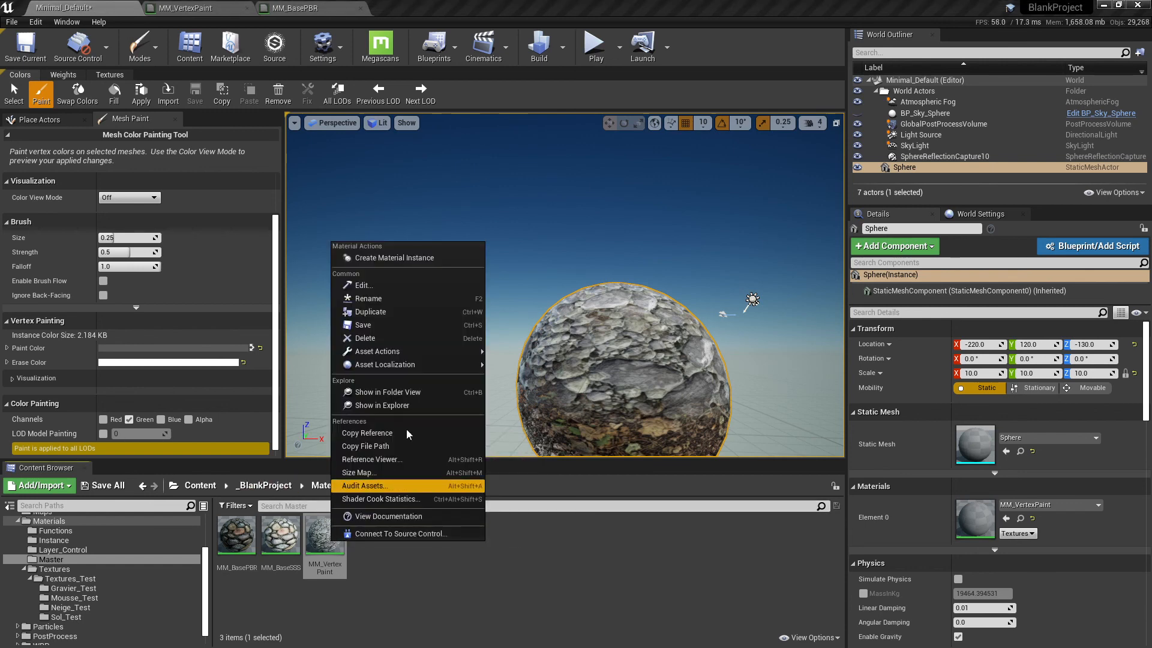
{"action": "left_click", "coordinate": [414, 259]}
{"action": "type", "text": "M"}
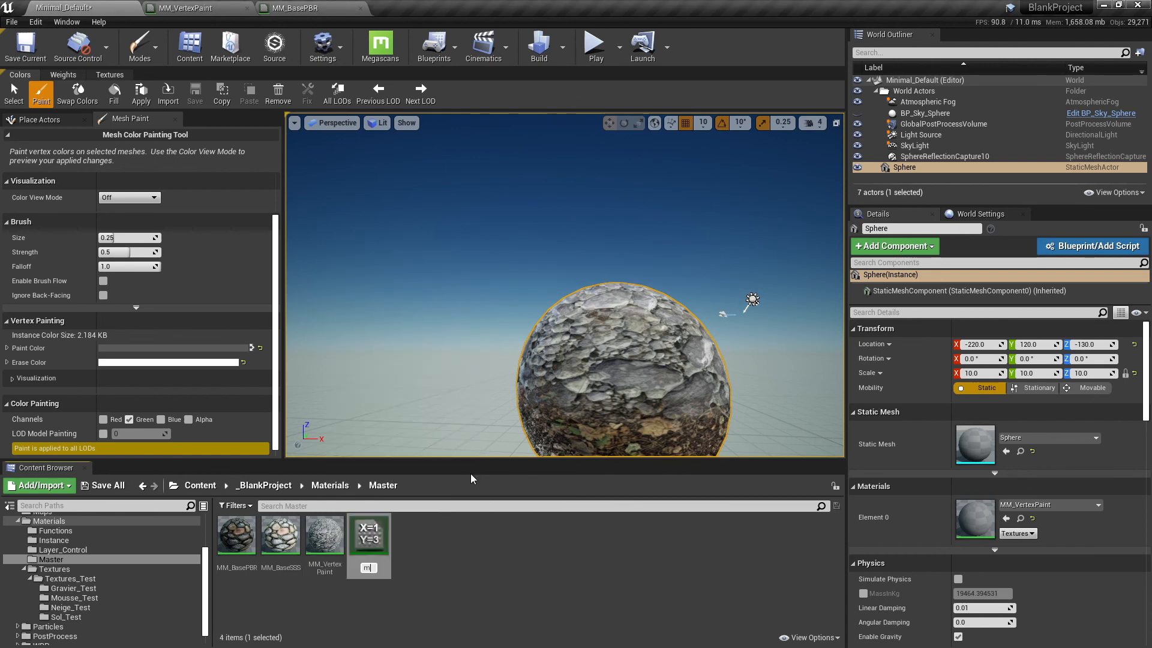
{"action": "type", "text": "I_VertextP"}
{"action": "key", "text": "BackSpace"}
{"action": "key", "text": "BackSpace"}
{"action": "type", "text": "Paint"}
{"action": "key", "text": "Return"}
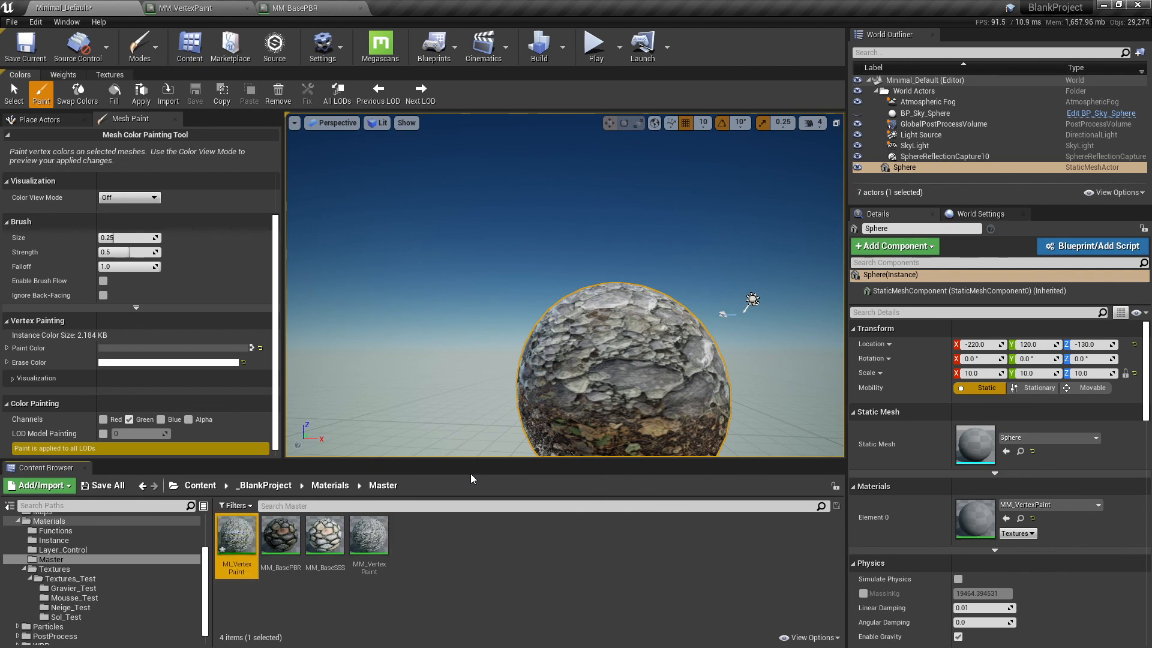
Step: Move MI_VertexPaint into the Materials/Instance folder and open that folder
{"action": "left_click_drag", "start_coordinate": [248, 564], "coordinate": [69, 540]}
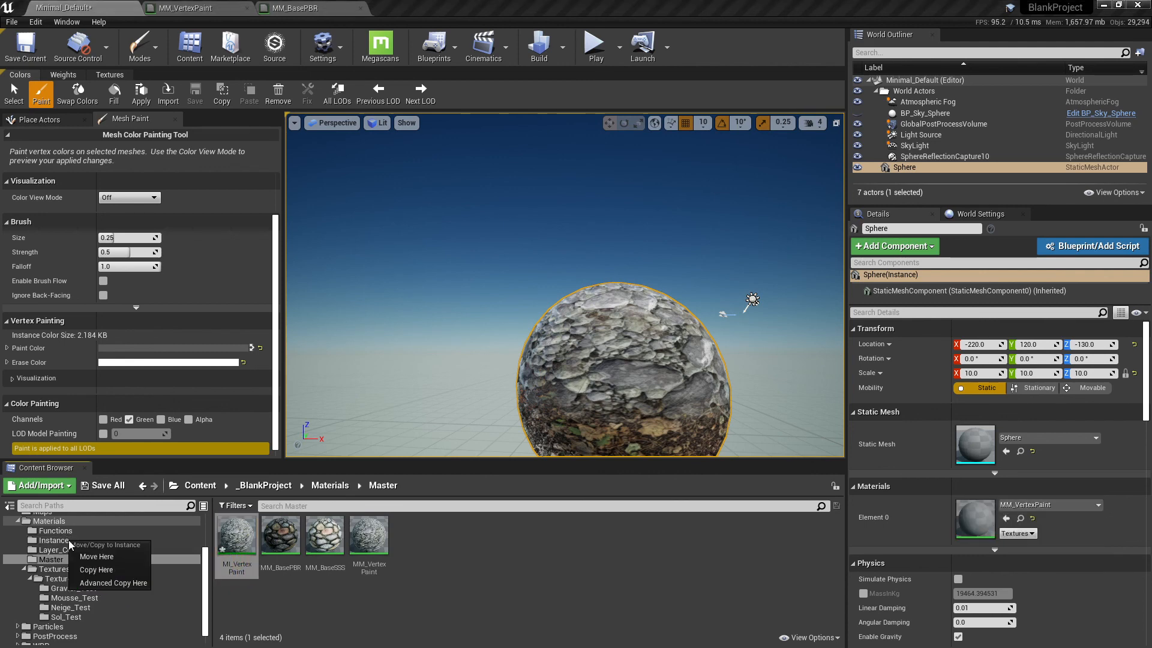
{"action": "left_click", "coordinate": [98, 555]}
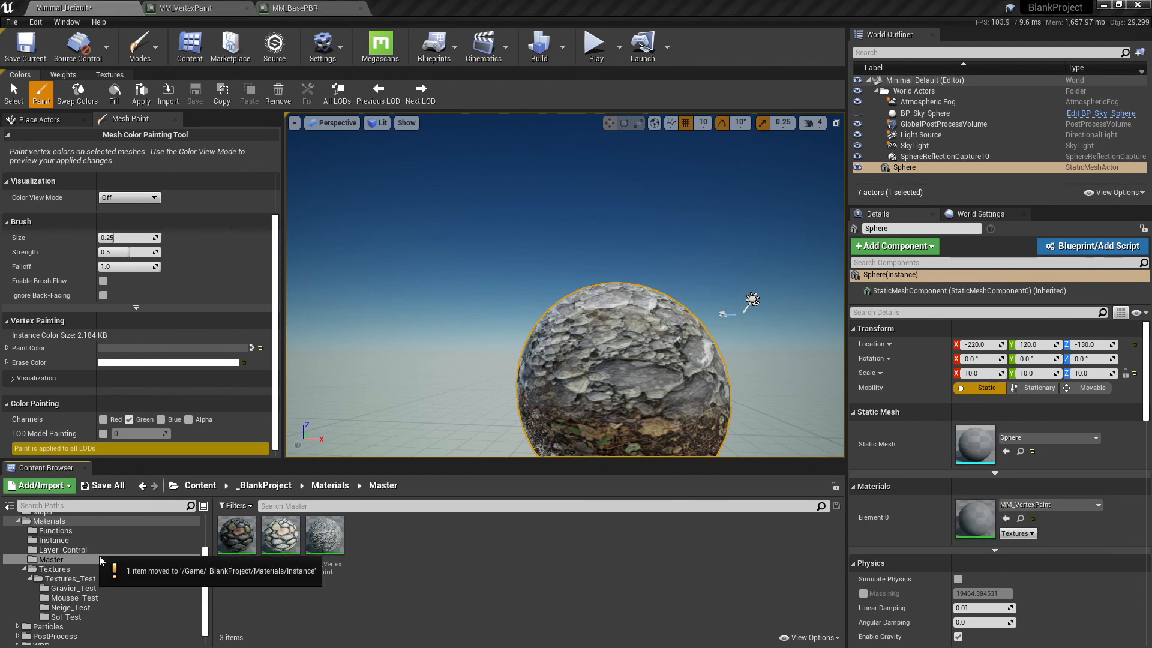
{"action": "left_click", "coordinate": [54, 541]}
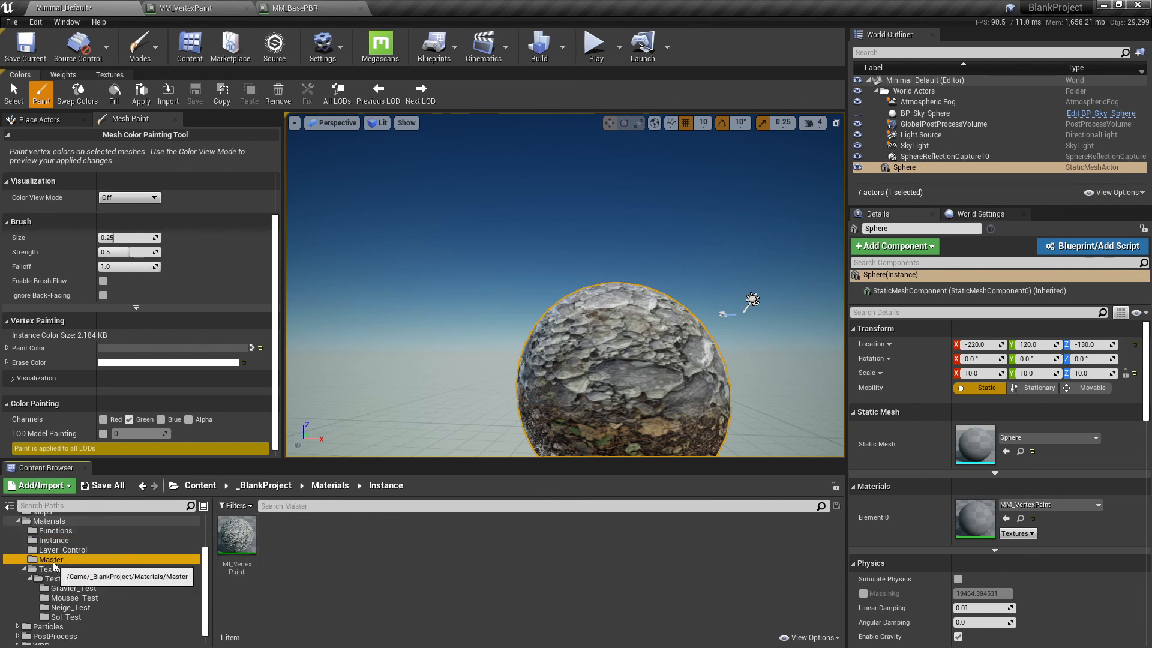
Step: Create a material instance of MM_BasePBR from the Master folder, named MI_BasePBR, and move it into the Instance folder
{"action": "left_click", "coordinate": [60, 560]}
{"action": "left_click", "coordinate": [246, 549]}
{"action": "right_click", "coordinate": [245, 549]}
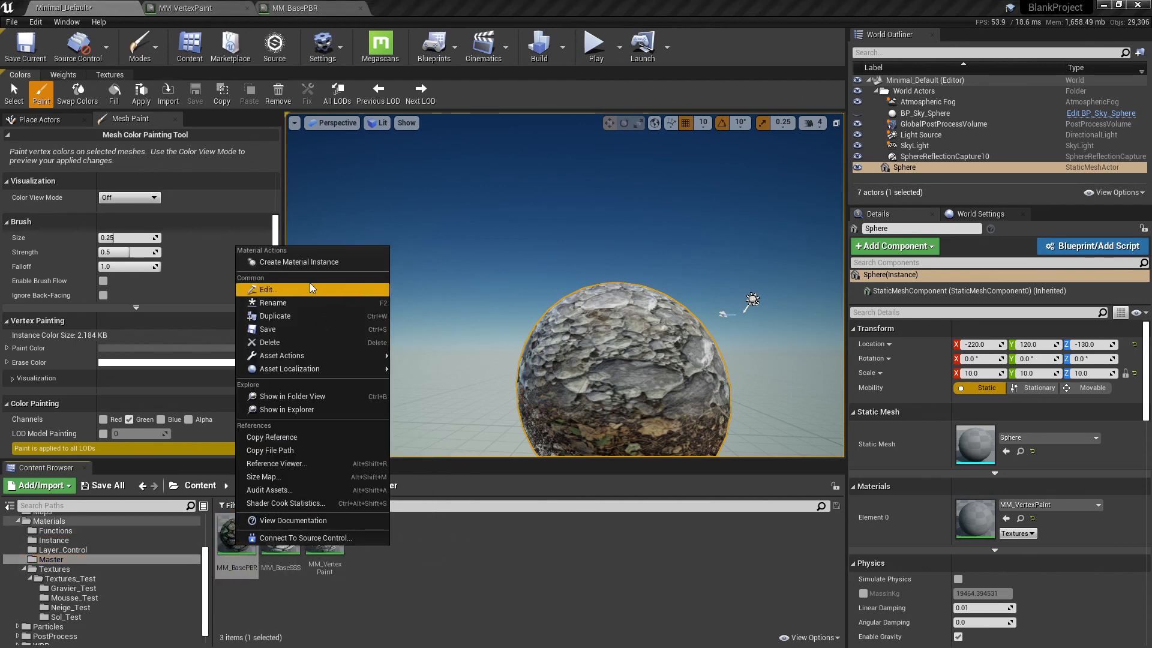
{"action": "left_click", "coordinate": [307, 265]}
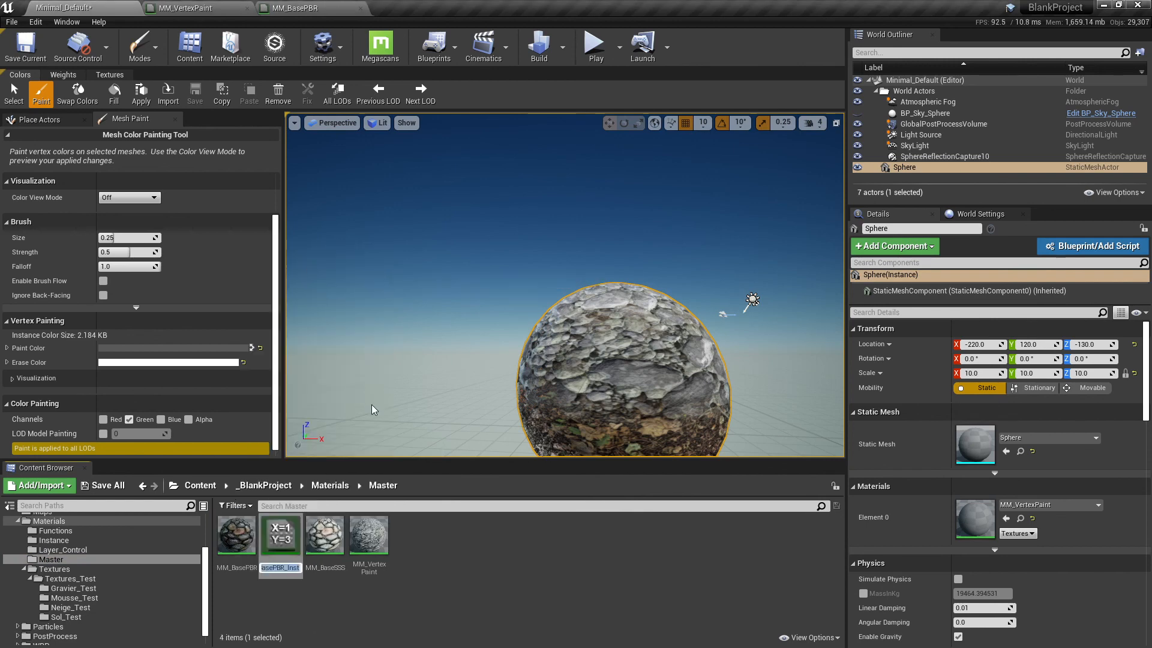
{"action": "type", "text": "MI_BasePBR"}
{"action": "key", "text": "Return"}
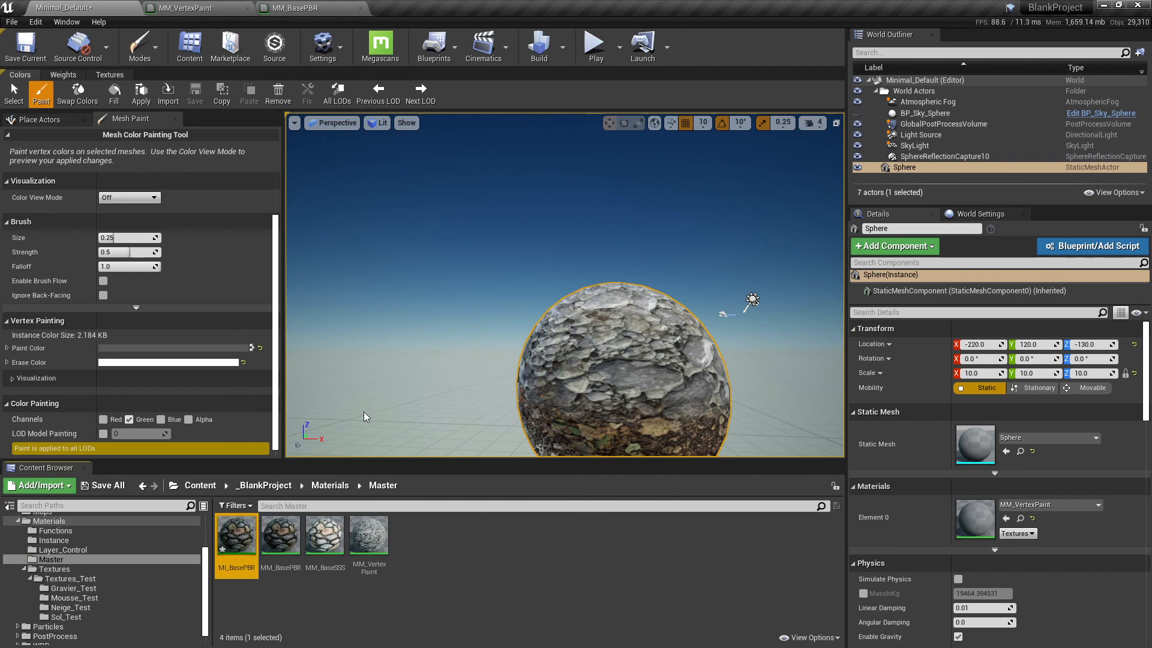
{"action": "left_click_drag", "start_coordinate": [236, 533], "coordinate": [92, 541]}
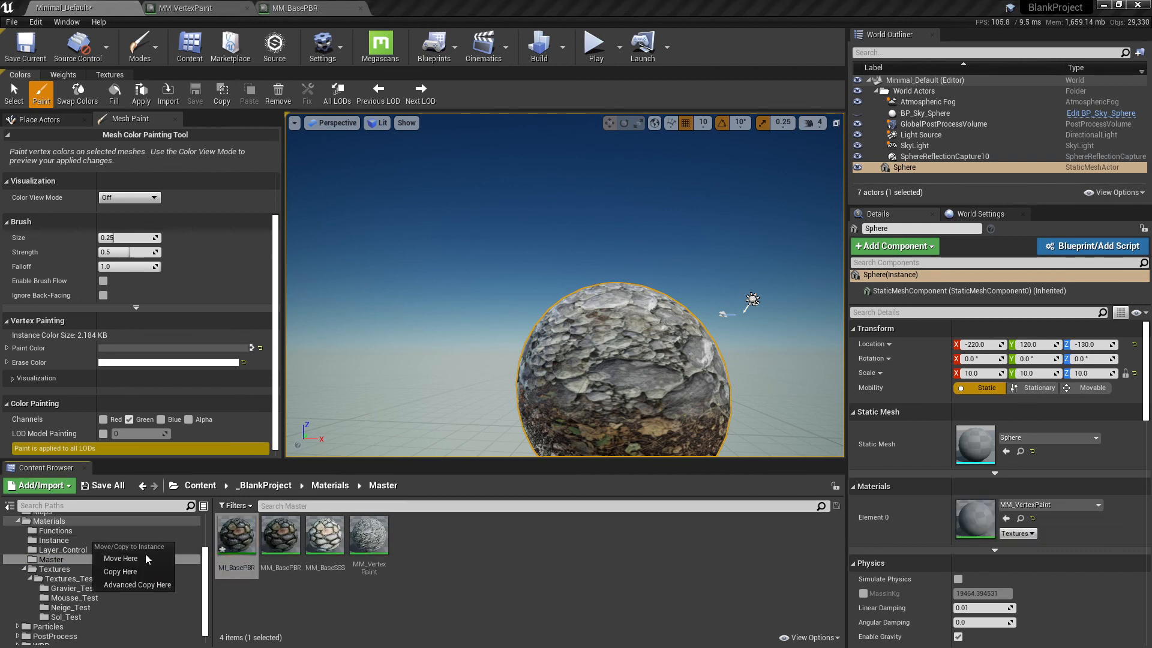
{"action": "left_click", "coordinate": [146, 554]}
Step: Create a material instance of MM_BaseSSS and name it MI_BaseSSS
{"action": "right_click", "coordinate": [280, 537]}
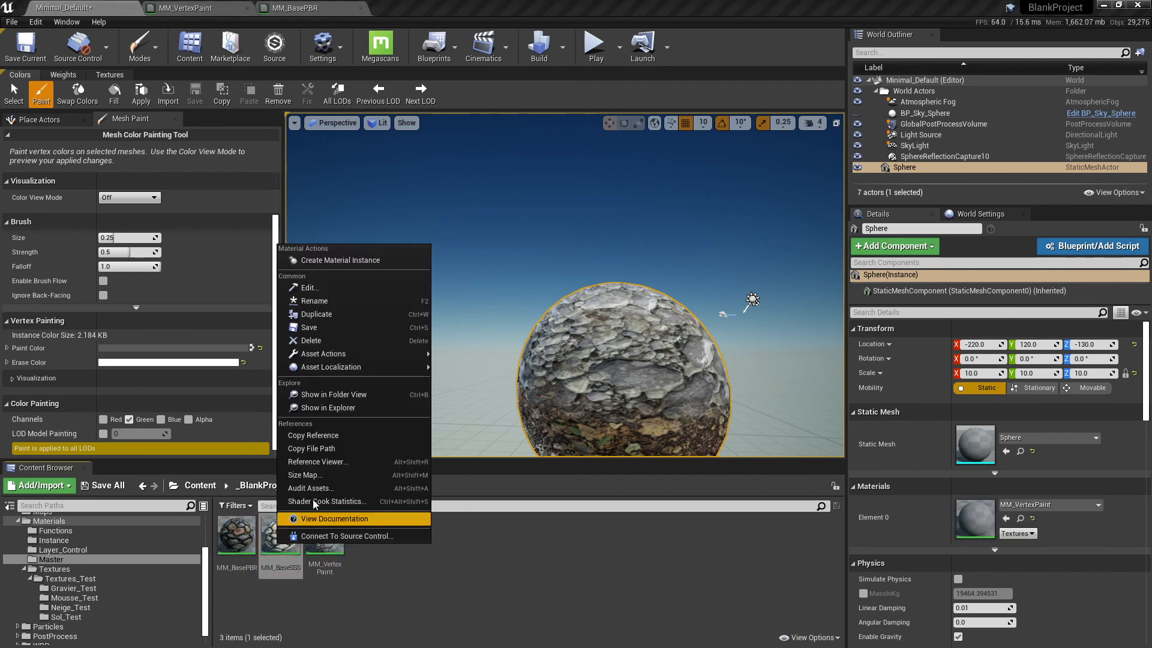
{"action": "left_click", "coordinate": [334, 263]}
{"action": "type", "text": "mi"}
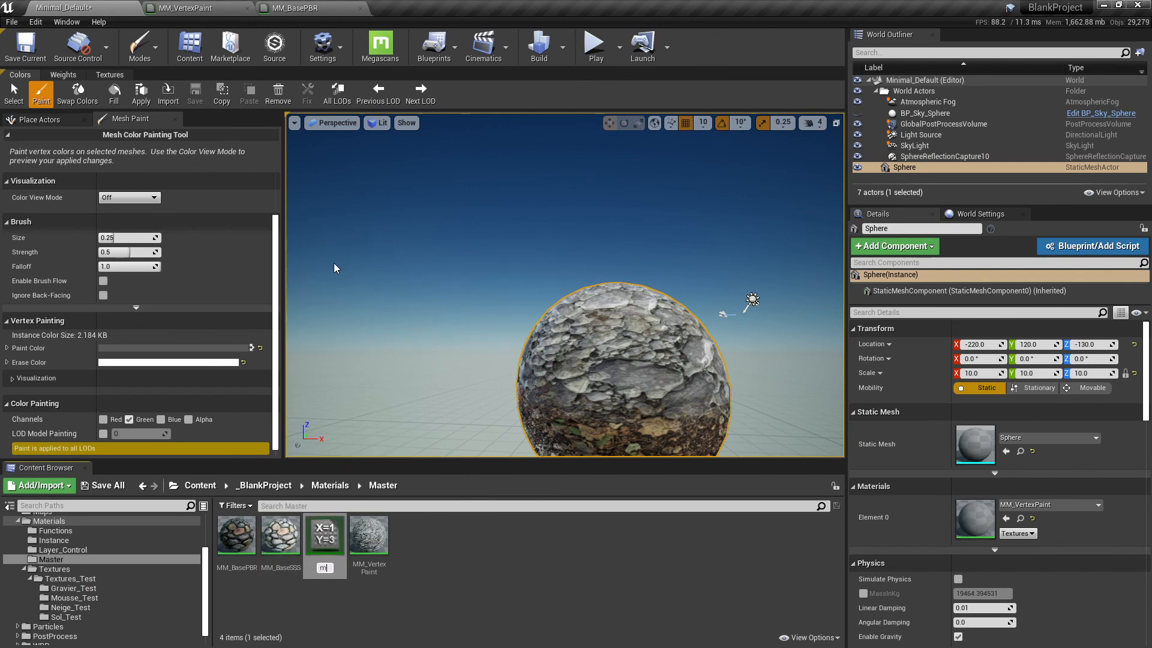
{"action": "key", "text": "BackSpace"}
{"action": "key", "text": "BackSpace"}
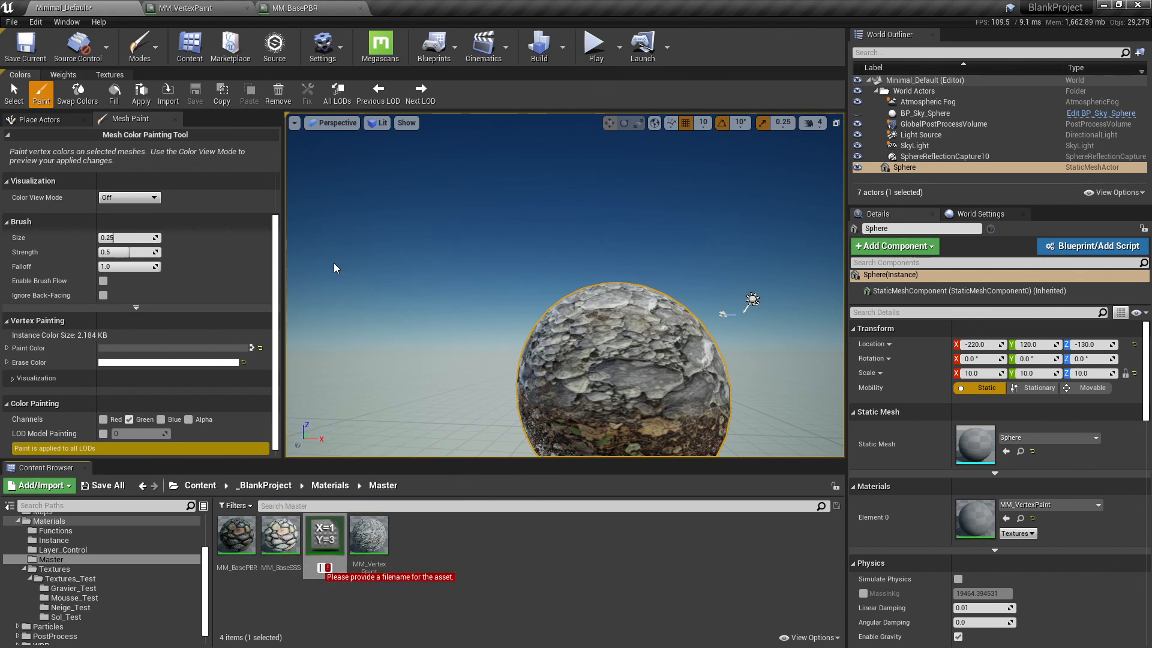
{"action": "type", "text": "MI_Bas"}
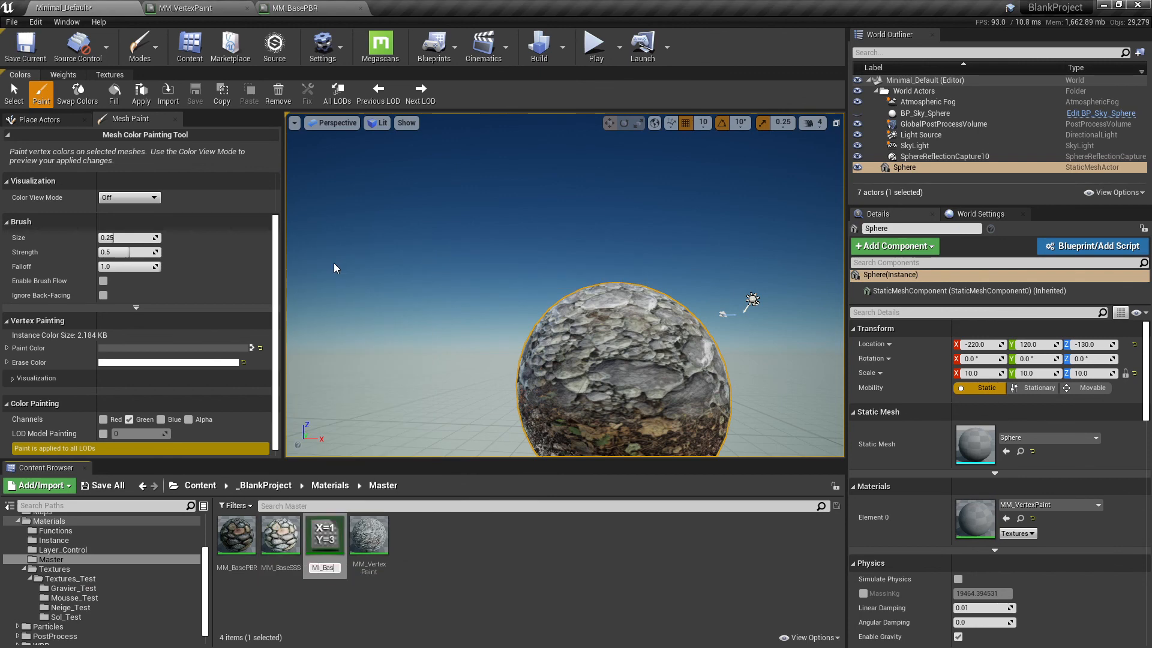
{"action": "type", "text": "eSSSS"}
{"action": "key", "text": "Return"}
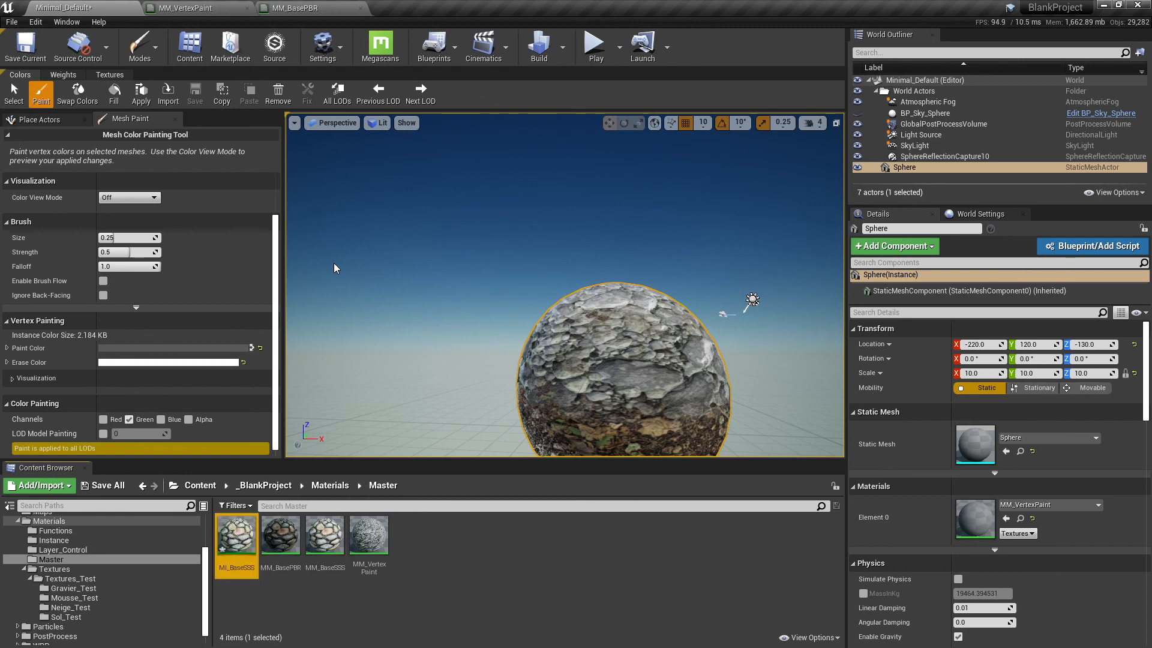
Step: Move MI_BaseSSS into the Instance folder and collapse the Textures_Test folder in the content tree
{"action": "left_click_drag", "start_coordinate": [246, 534], "coordinate": [67, 542]}
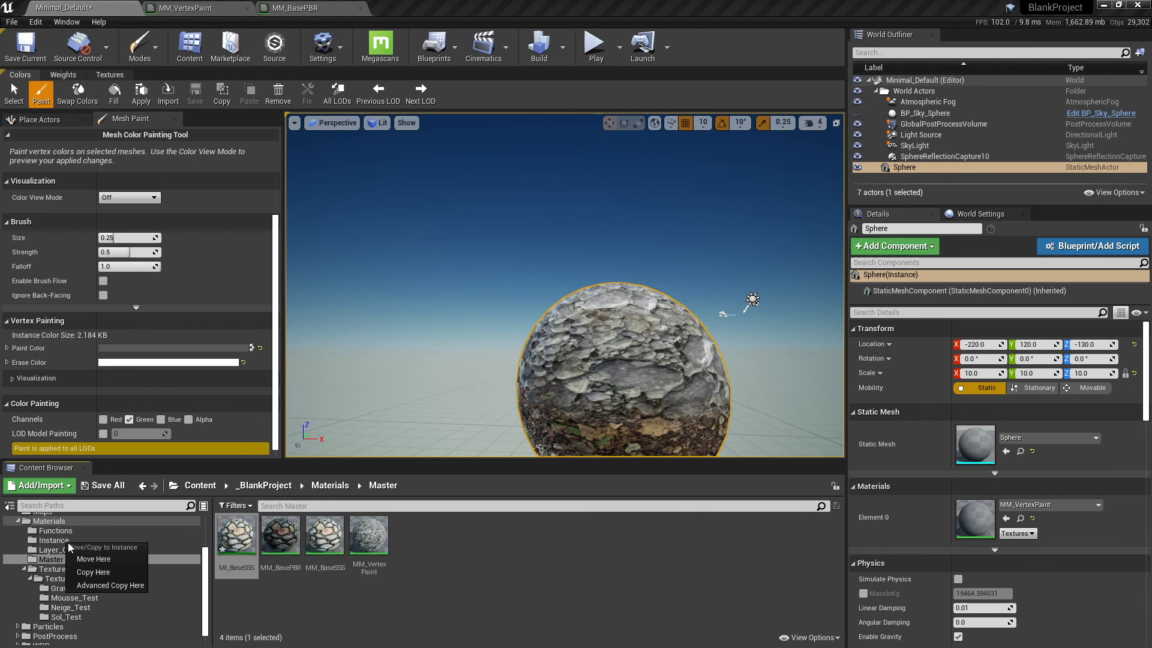
{"action": "left_click", "coordinate": [97, 559]}
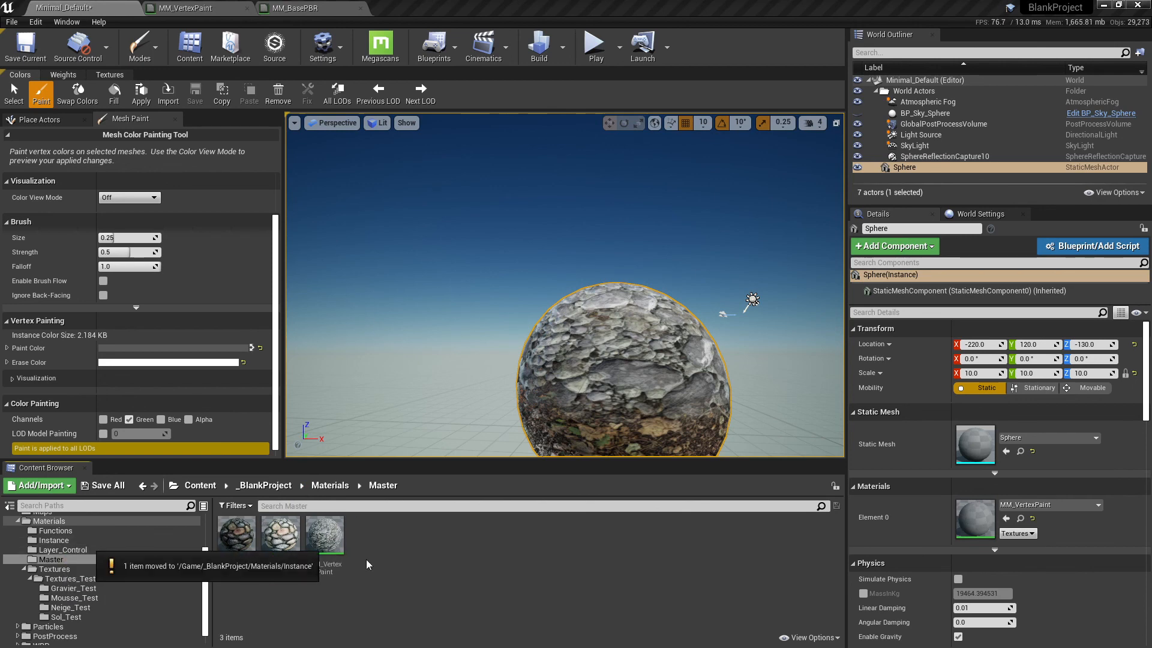
{"action": "left_click", "coordinate": [28, 578]}
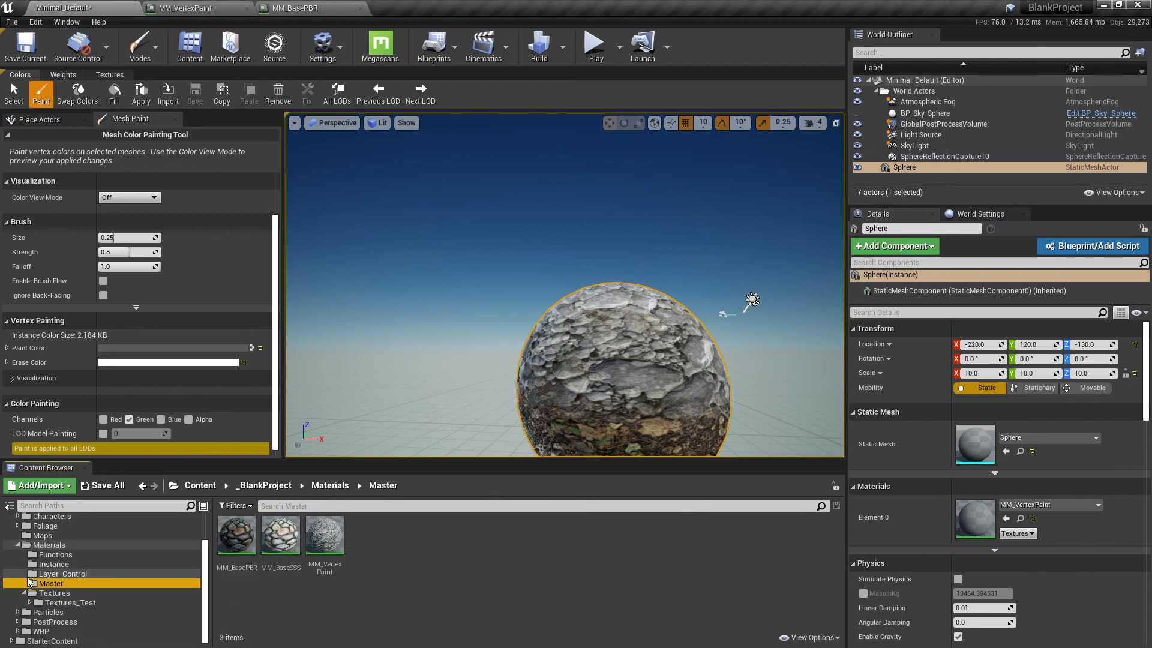